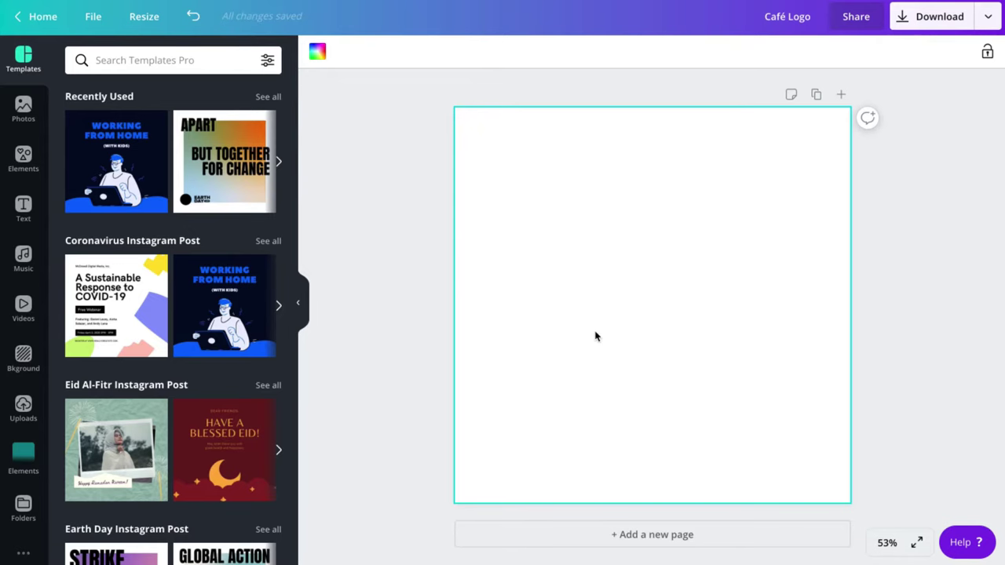
{"action": "scroll", "coordinate": [200, 312], "scroll_direction": "down", "scroll_amount": 6}
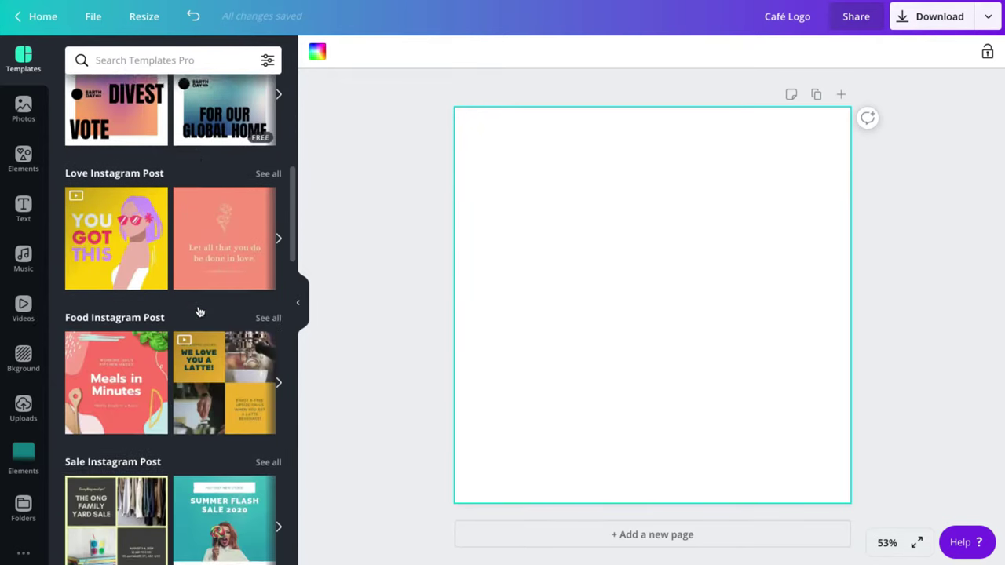
{"action": "scroll", "coordinate": [199, 312], "scroll_direction": "down", "scroll_amount": 8}
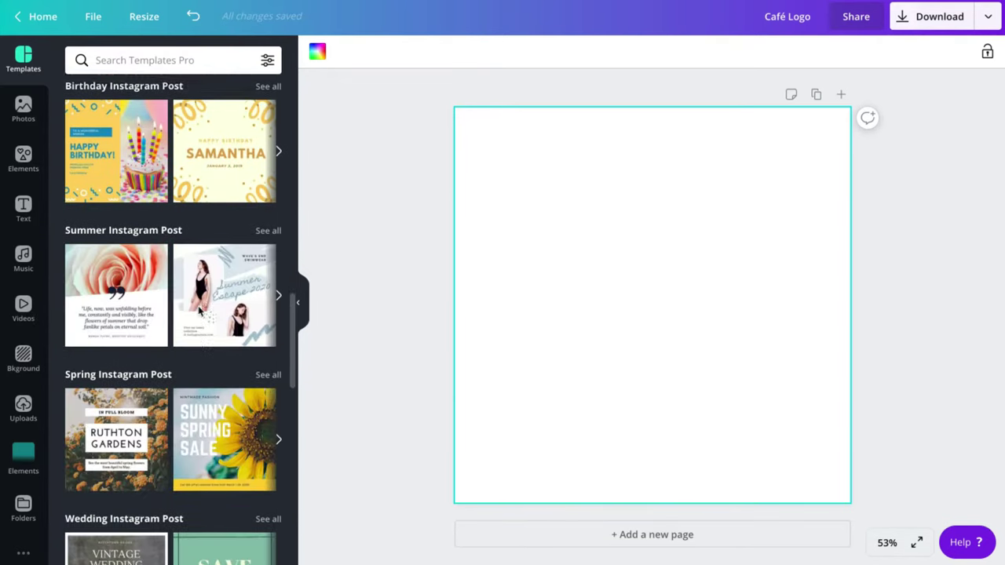
{"action": "scroll", "coordinate": [200, 312], "scroll_direction": "up", "scroll_amount": 15}
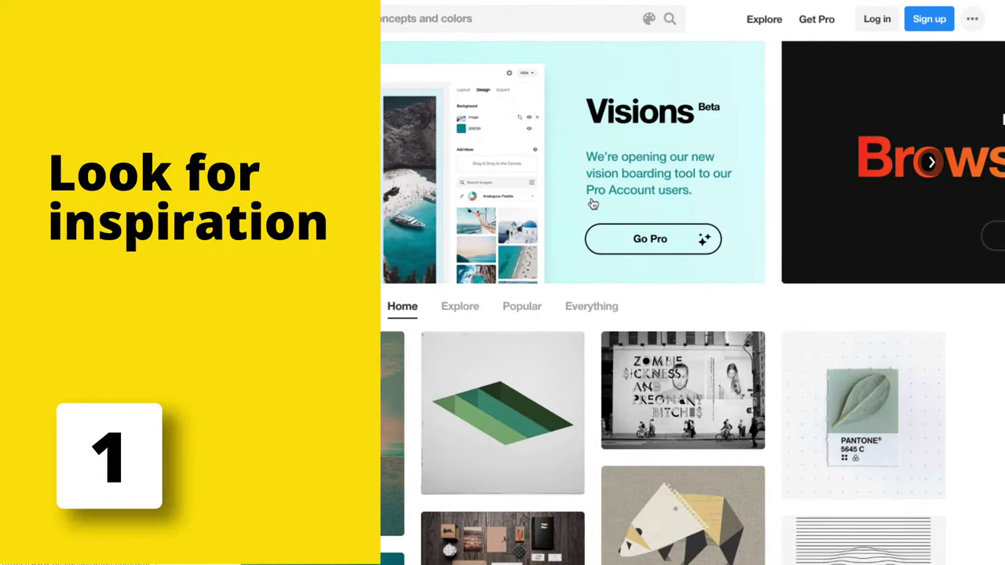
Switch to Designspiration and search it for "coffee logo" to gather inspiration
{"action": "scroll", "coordinate": [593, 204], "scroll_direction": "down", "scroll_amount": 15}
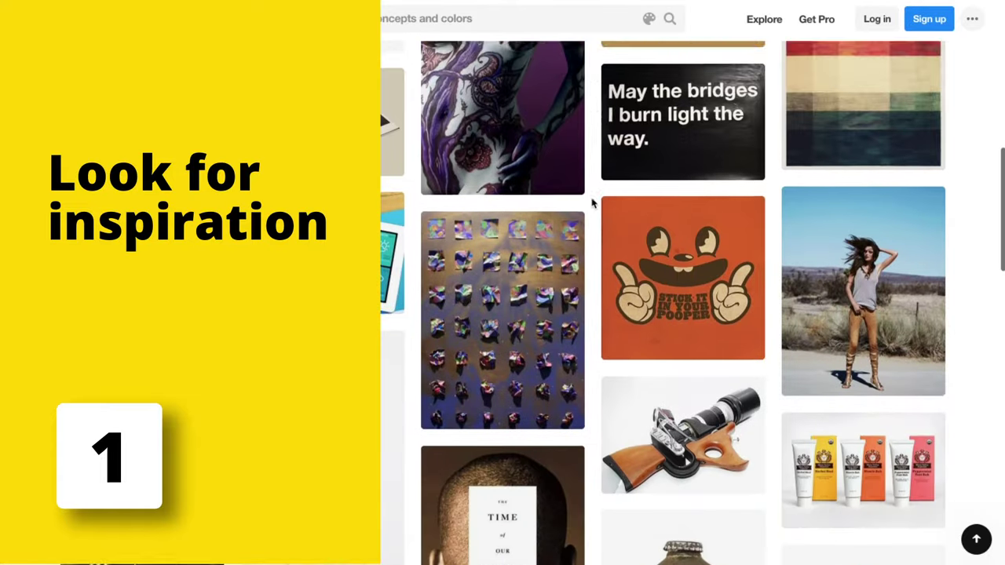
{"action": "scroll", "coordinate": [592, 204], "scroll_direction": "down", "scroll_amount": 5}
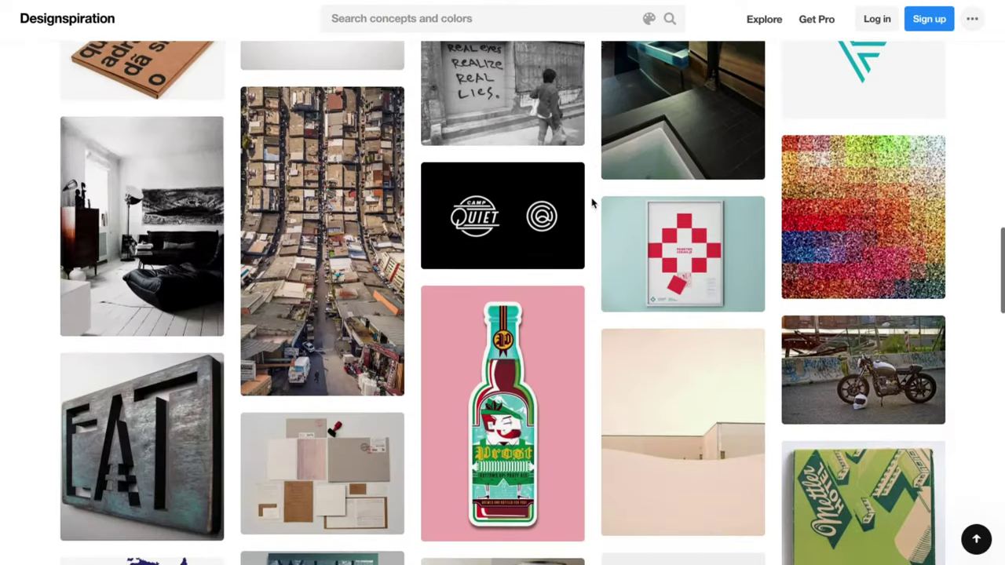
{"action": "scroll", "coordinate": [593, 204], "scroll_direction": "up", "scroll_amount": 6}
{"action": "scroll", "coordinate": [592, 204], "scroll_direction": "up", "scroll_amount": 15}
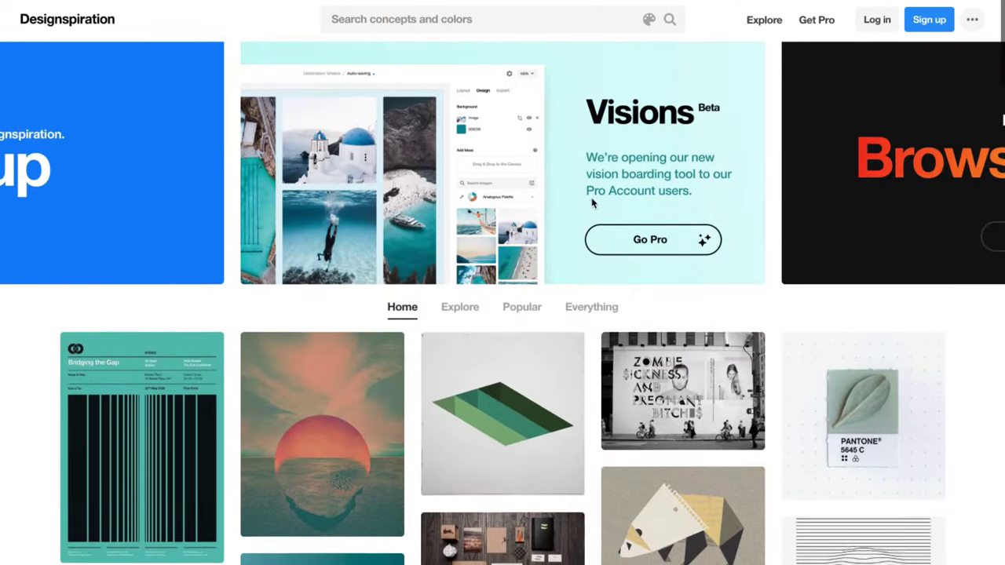
{"action": "left_click", "coordinate": [508, 21]}
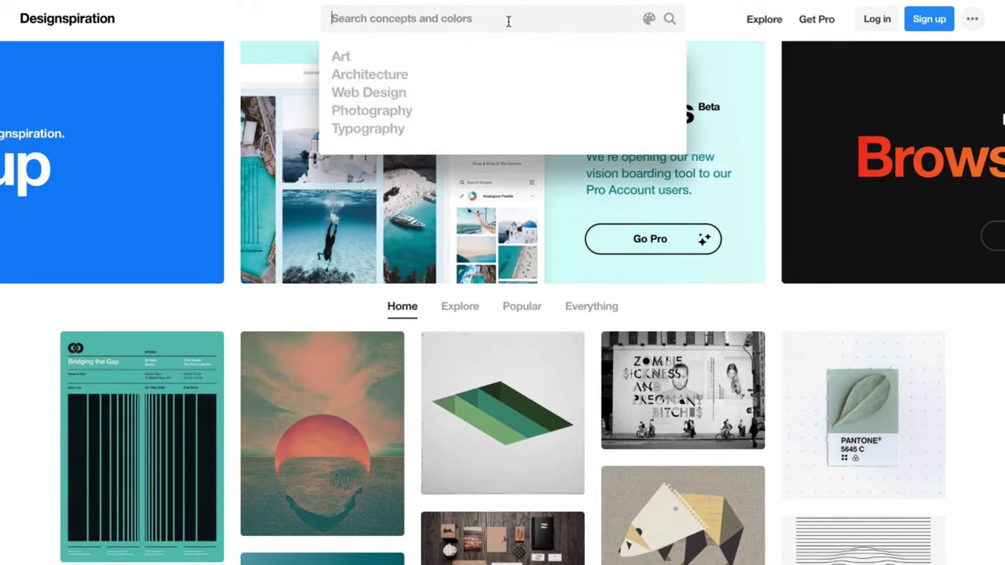
{"action": "type", "text": "cof"}
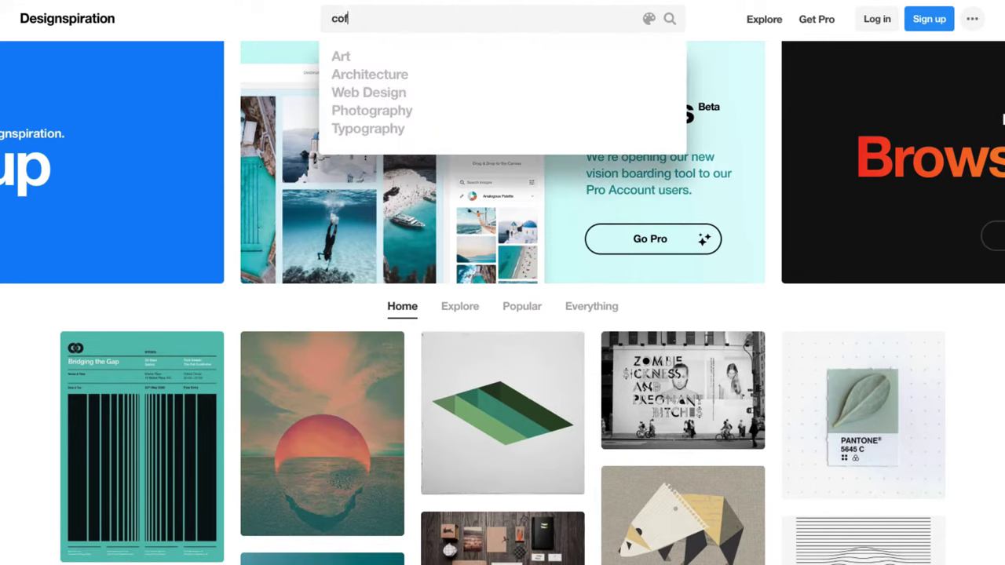
{"action": "type", "text": "fee logo"}
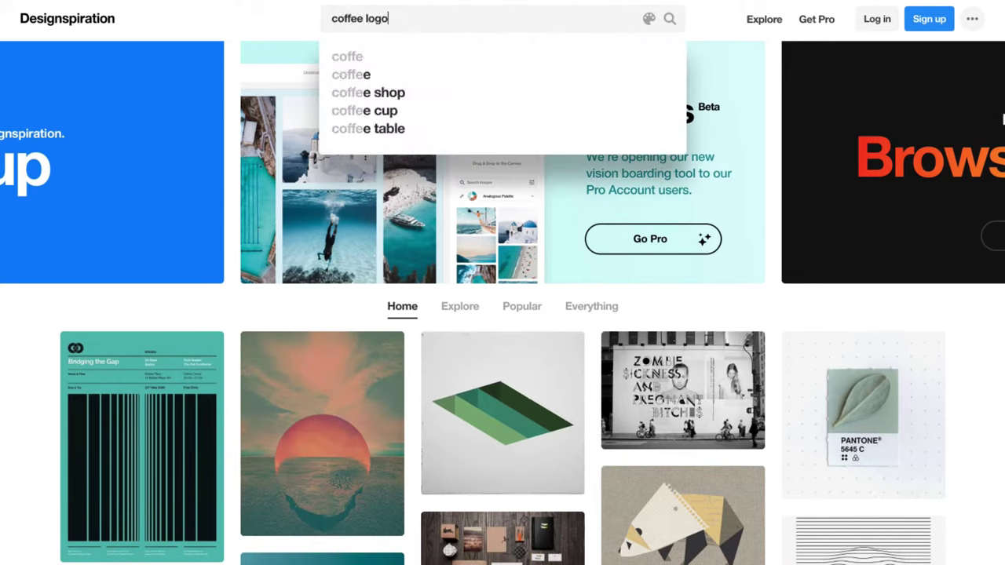
{"action": "key", "text": "Return"}
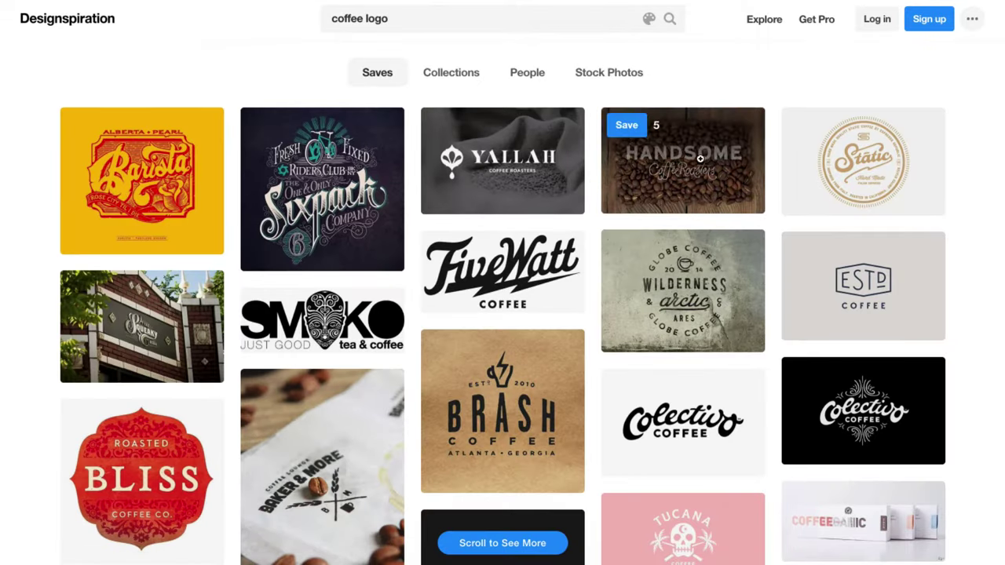
Look through the coffee logo results, comparing their lettering, icons, badge shapes and colours for design ideas
{"action": "scroll", "coordinate": [967, 322], "scroll_direction": "down", "scroll_amount": 1}
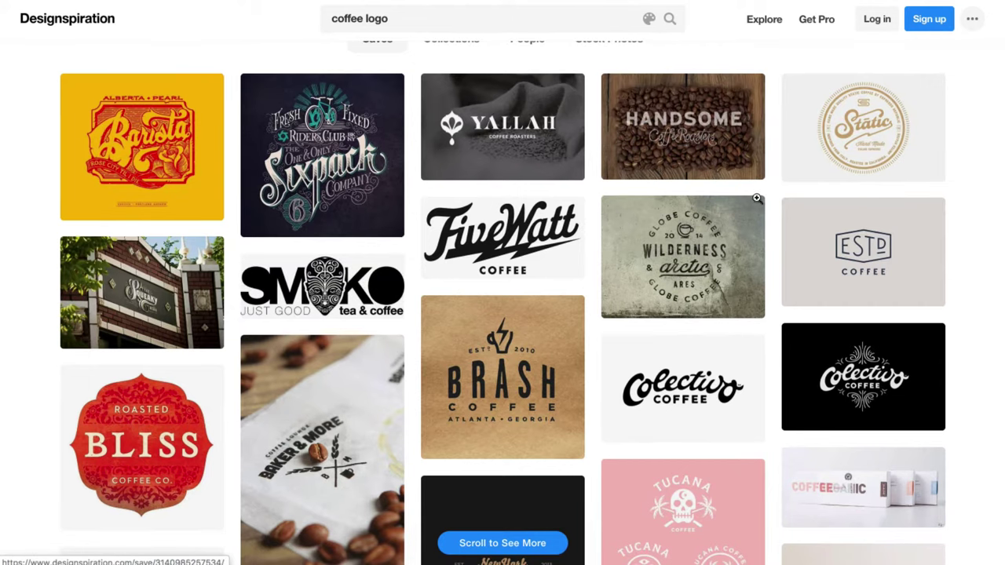
{"action": "scroll", "coordinate": [756, 198], "scroll_direction": "down", "scroll_amount": 5}
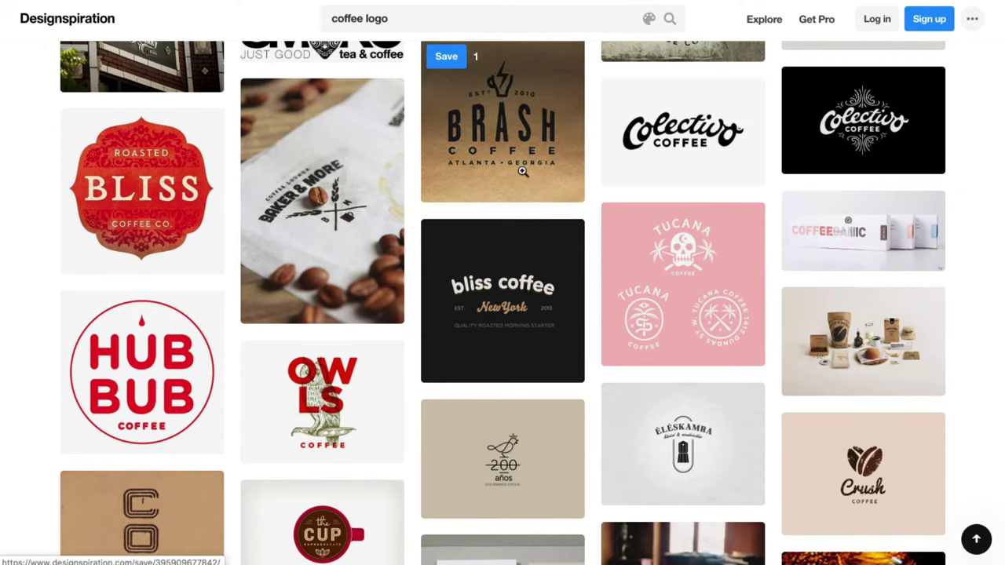
{"action": "scroll", "coordinate": [522, 171], "scroll_direction": "down", "scroll_amount": 5}
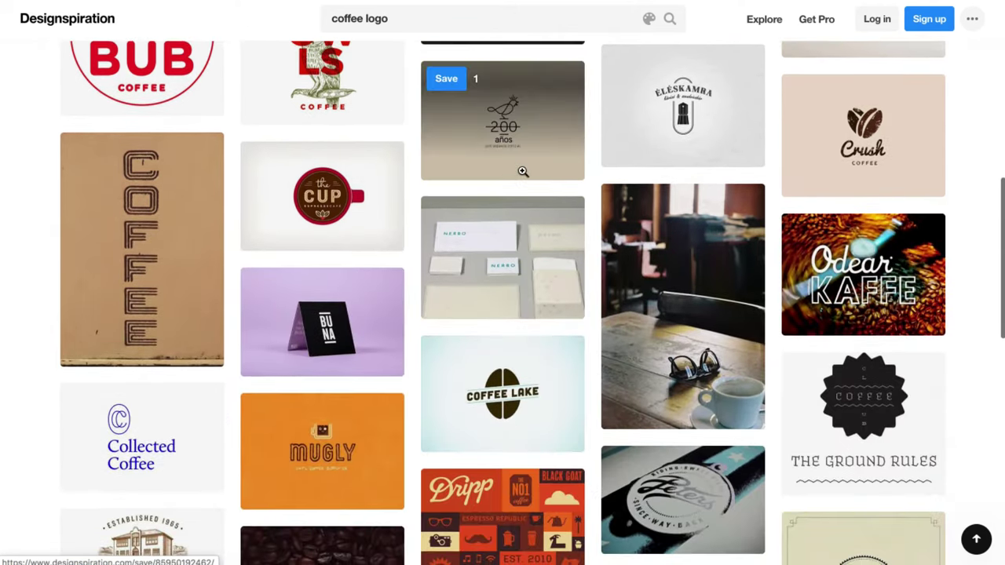
{"action": "scroll", "coordinate": [522, 171], "scroll_direction": "down", "scroll_amount": 2}
{"action": "scroll", "coordinate": [523, 173], "scroll_direction": "down", "scroll_amount": 2}
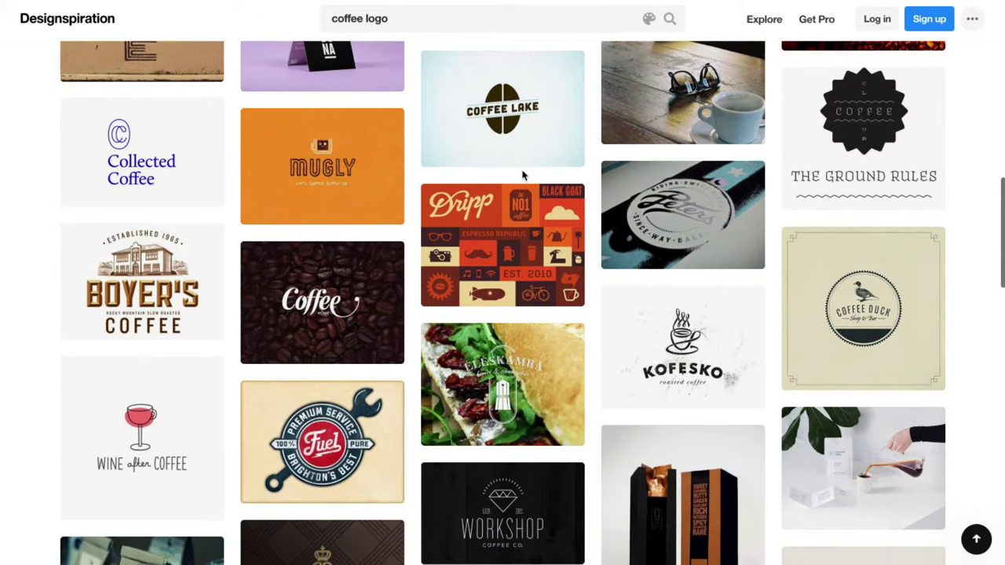
{"action": "scroll", "coordinate": [522, 174], "scroll_direction": "down", "scroll_amount": 5}
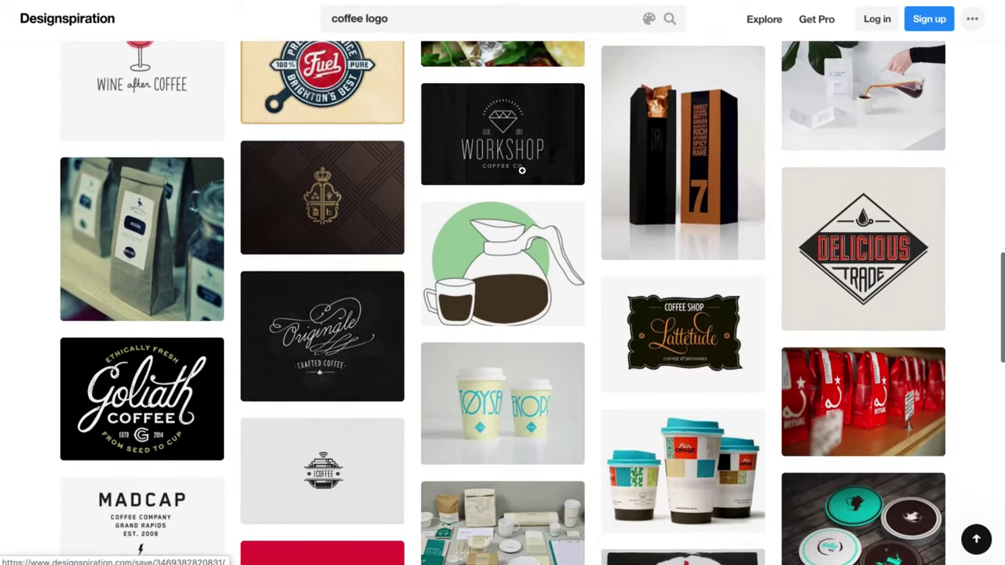
{"action": "scroll", "coordinate": [522, 170], "scroll_direction": "down", "scroll_amount": 5}
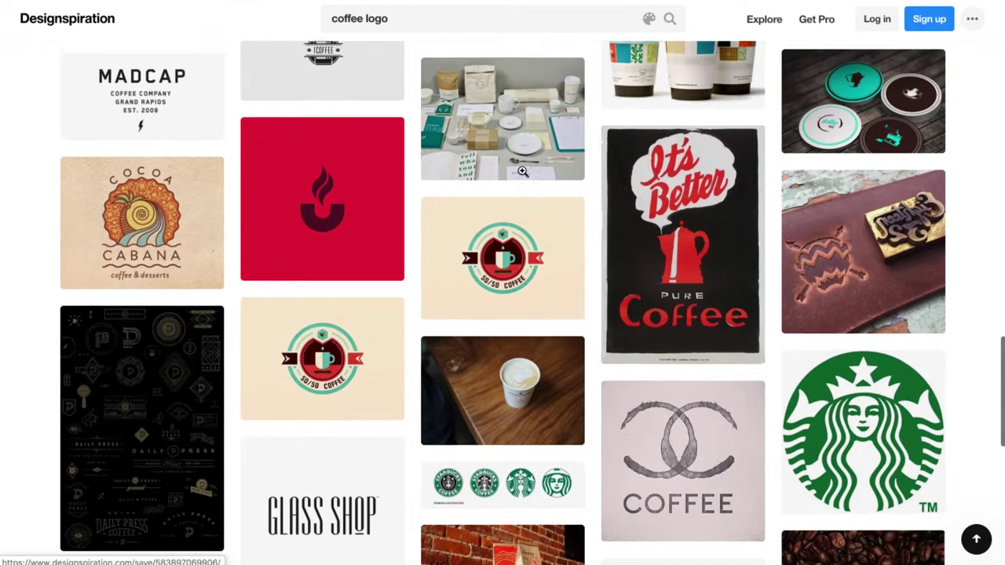
{"action": "scroll", "coordinate": [281, 321], "scroll_direction": "down", "scroll_amount": 3}
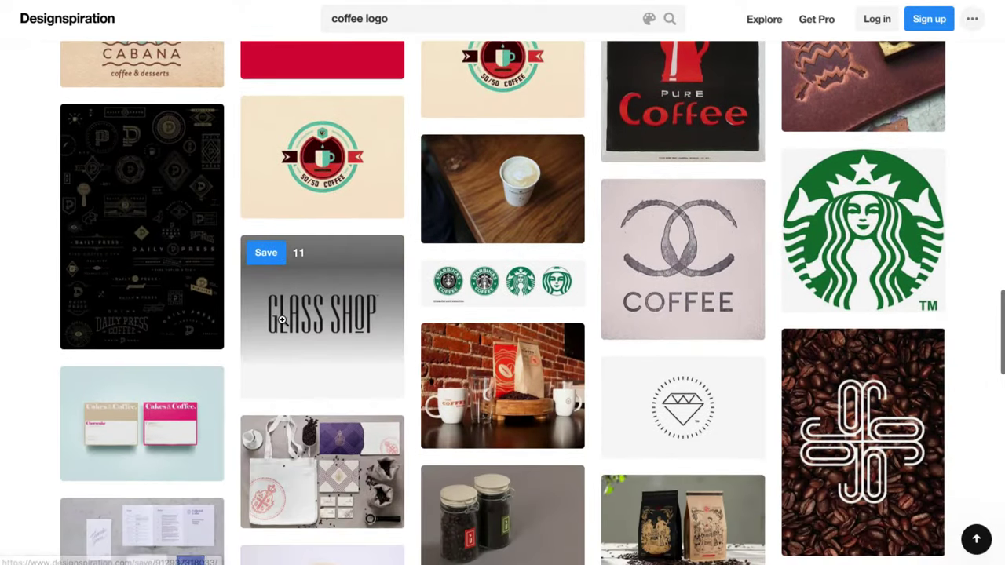
{"action": "scroll", "coordinate": [280, 322], "scroll_direction": "down", "scroll_amount": 6}
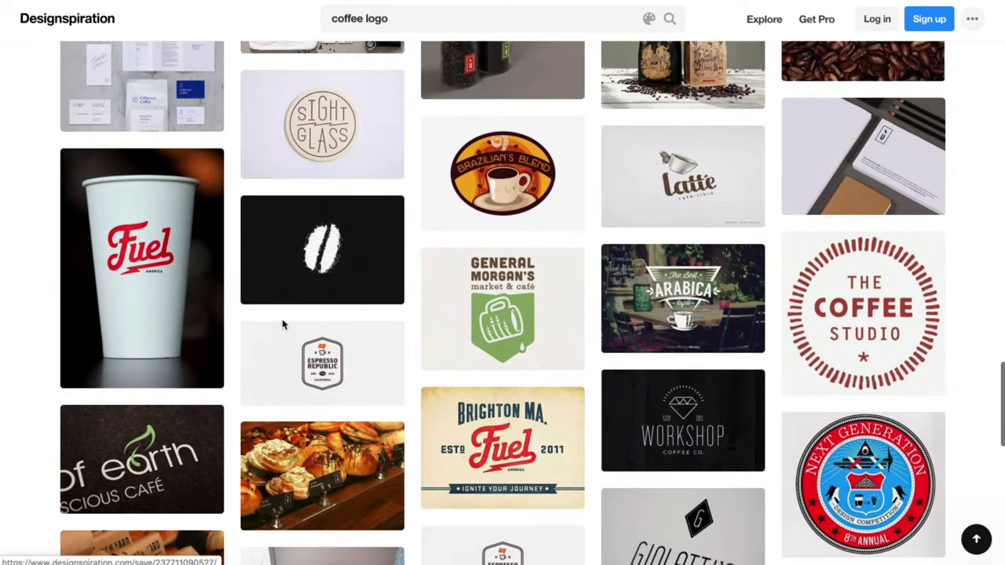
{"action": "scroll", "coordinate": [283, 330], "scroll_direction": "down", "scroll_amount": 2}
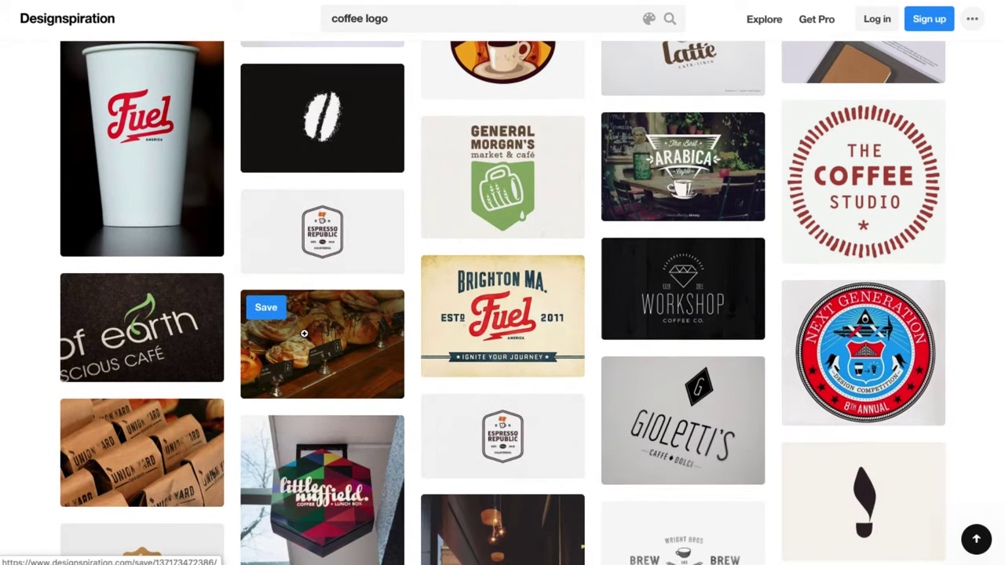
{"action": "scroll", "coordinate": [304, 333], "scroll_direction": "down", "scroll_amount": 2}
{"action": "scroll", "coordinate": [303, 333], "scroll_direction": "down", "scroll_amount": 2}
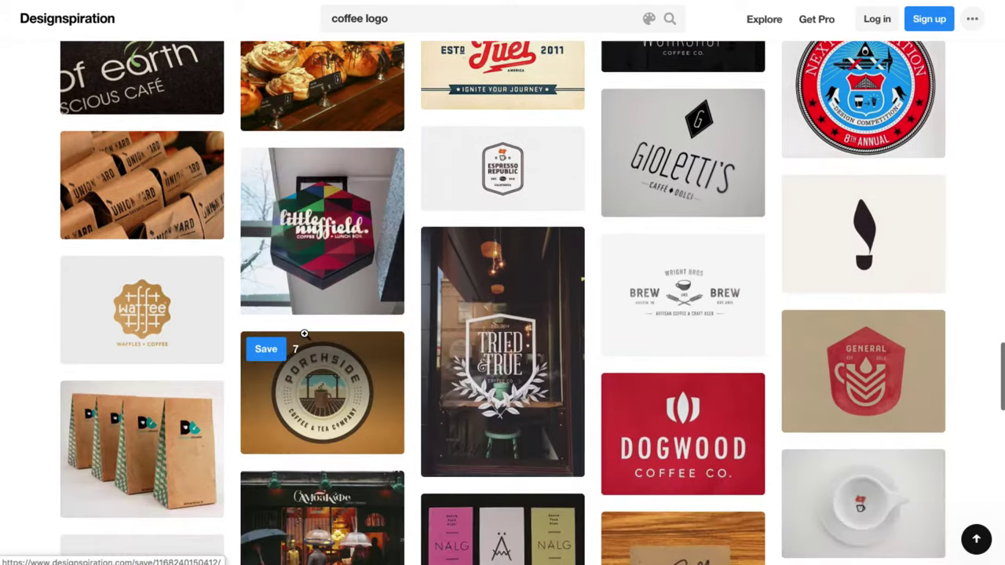
{"action": "scroll", "coordinate": [304, 333], "scroll_direction": "down", "scroll_amount": 2}
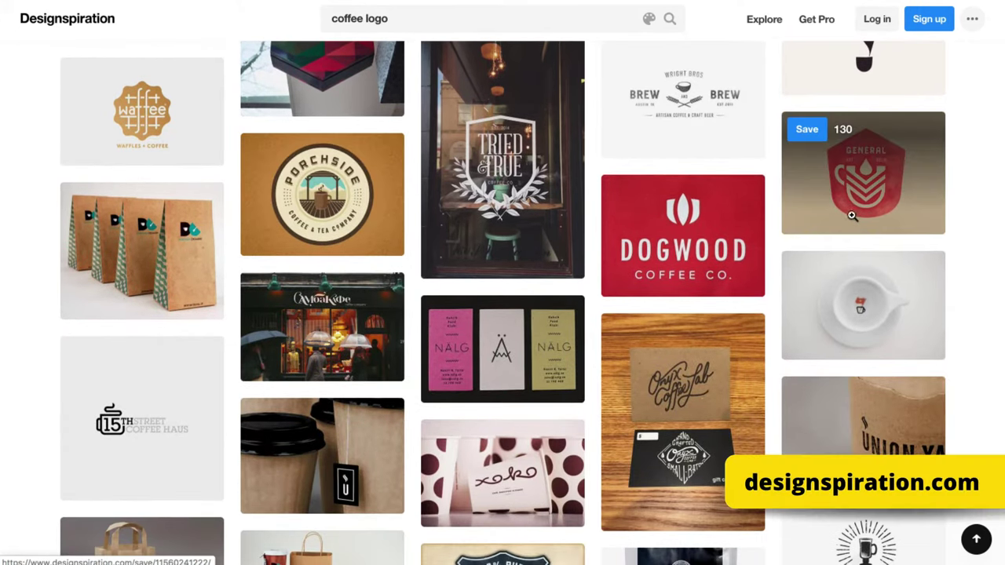
{"action": "scroll", "coordinate": [685, 399], "scroll_direction": "down", "scroll_amount": 10}
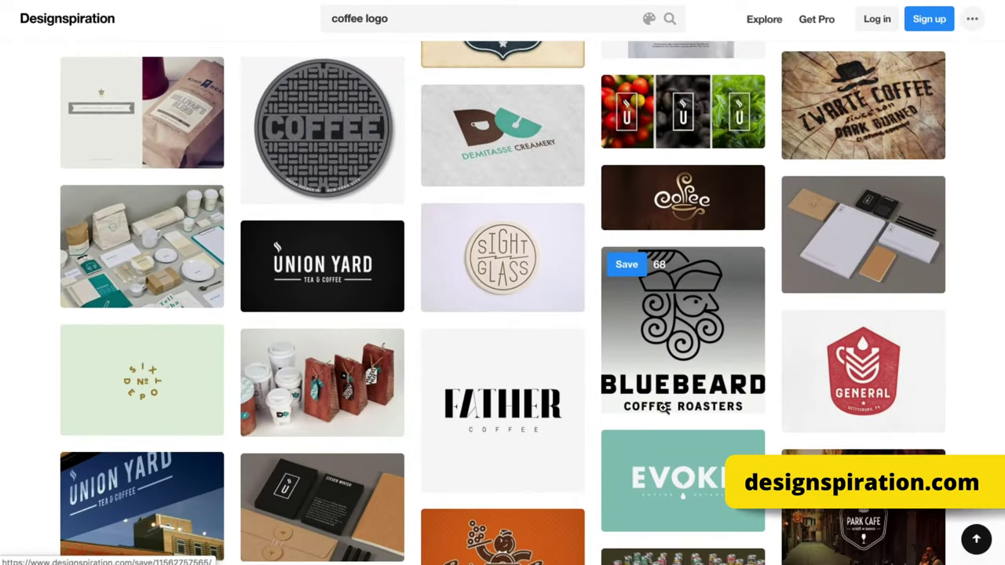
{"action": "scroll", "coordinate": [663, 407], "scroll_direction": "down", "scroll_amount": 20}
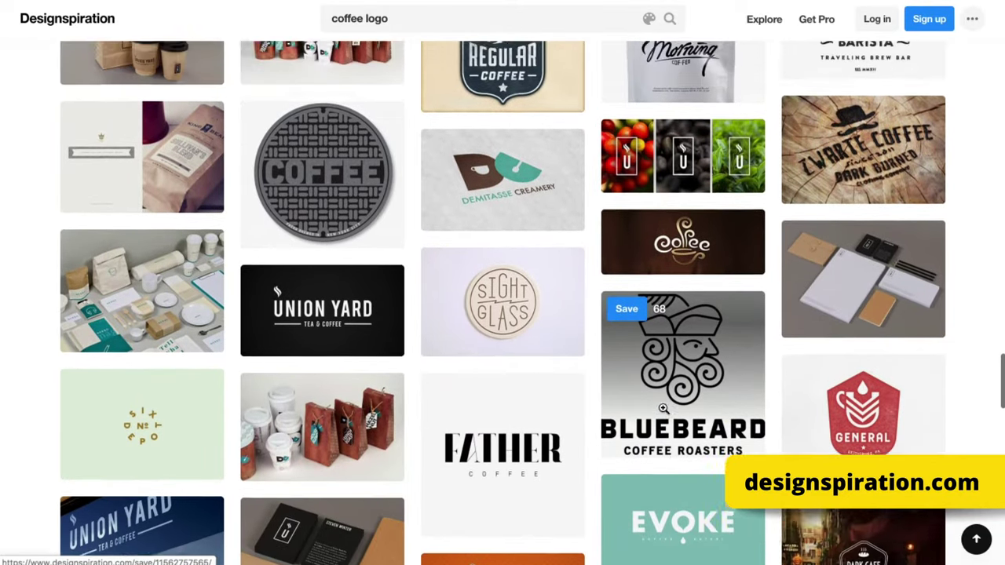
{"action": "scroll", "coordinate": [663, 410], "scroll_direction": "up", "scroll_amount": 10}
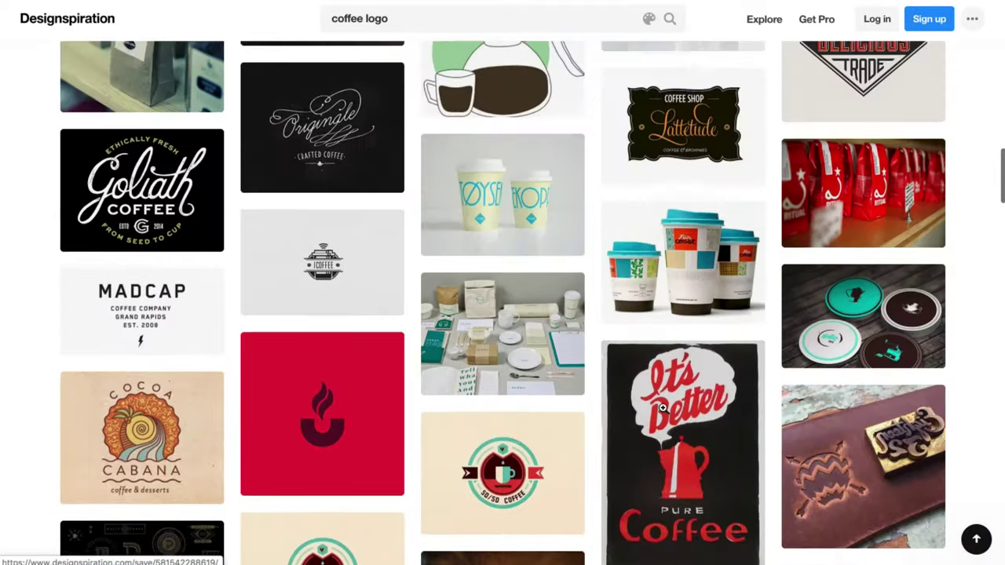
{"action": "scroll", "coordinate": [663, 407], "scroll_direction": "up", "scroll_amount": 10}
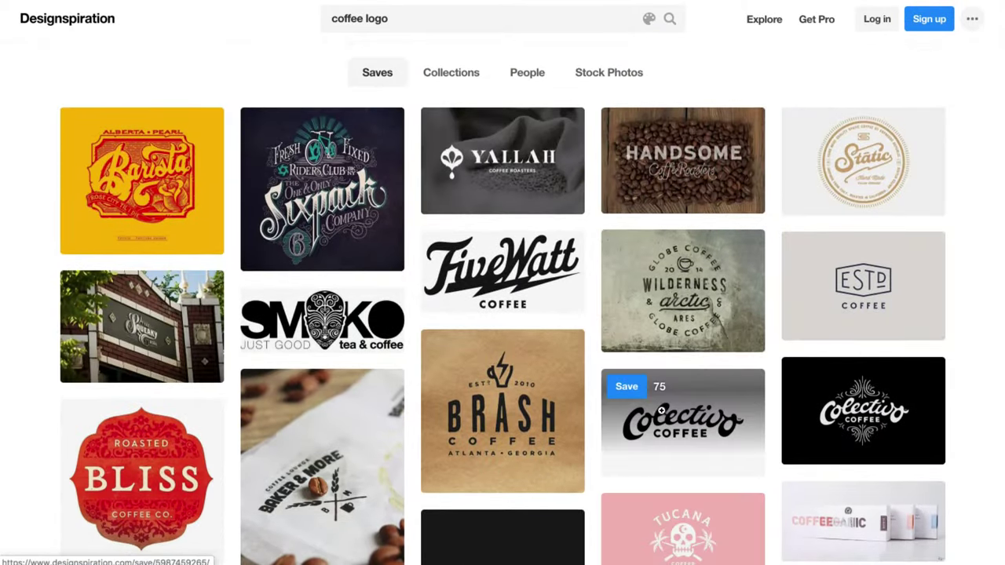
{"action": "scroll", "coordinate": [571, 267], "scroll_direction": "down", "scroll_amount": 5}
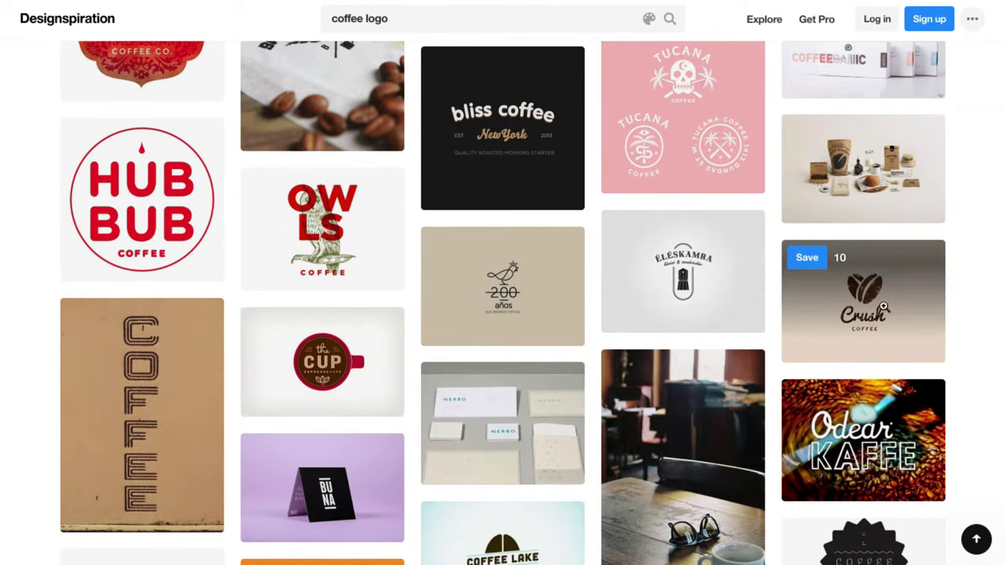
{"action": "mouse_move", "coordinate": [101, 419]}
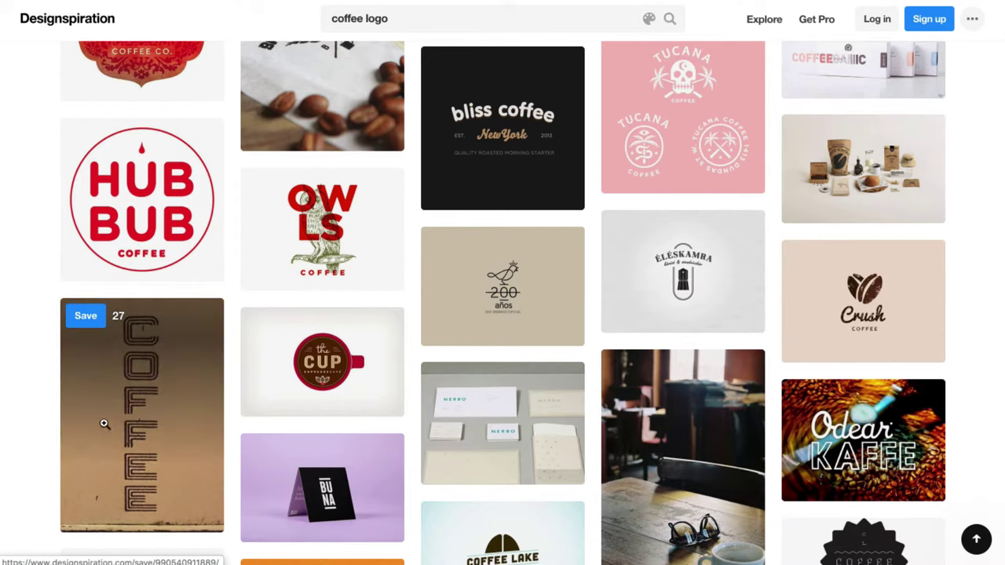
{"action": "scroll", "coordinate": [143, 524], "scroll_direction": "down", "scroll_amount": 1}
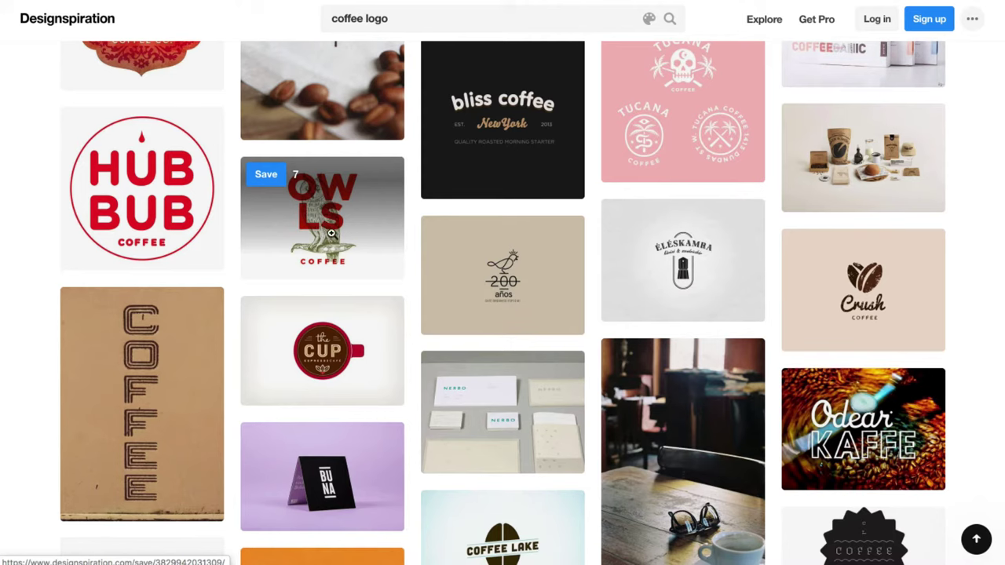
{"action": "mouse_move", "coordinate": [824, 240]}
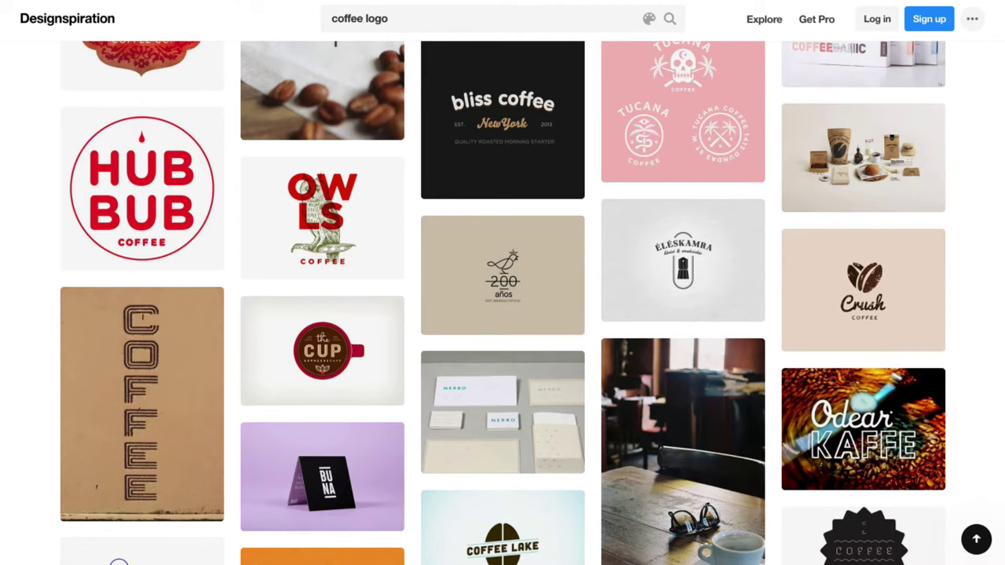
{"action": "scroll", "coordinate": [688, 179], "scroll_direction": "up", "scroll_amount": 1}
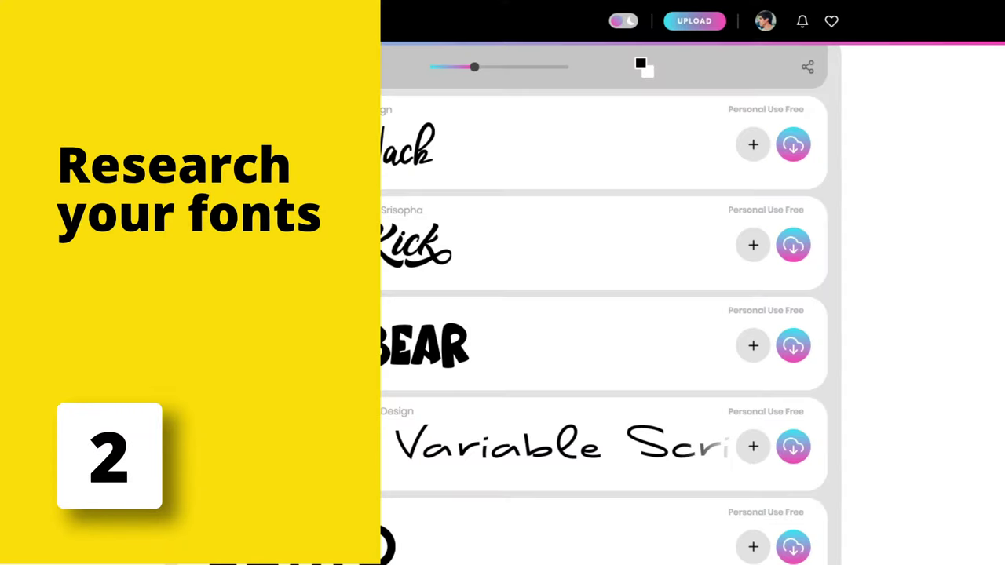
Switch to FontSpace and look through the handpicked free fonts for May for suitable logo lettering
{"action": "scroll", "coordinate": [553, 310], "scroll_direction": "up", "scroll_amount": 3}
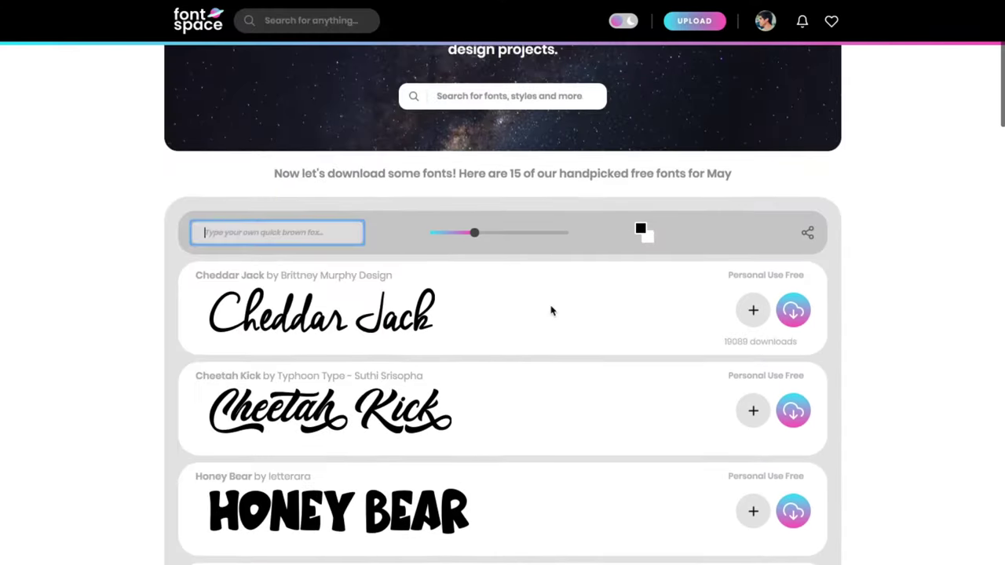
{"action": "scroll", "coordinate": [551, 311], "scroll_direction": "up", "scroll_amount": 3}
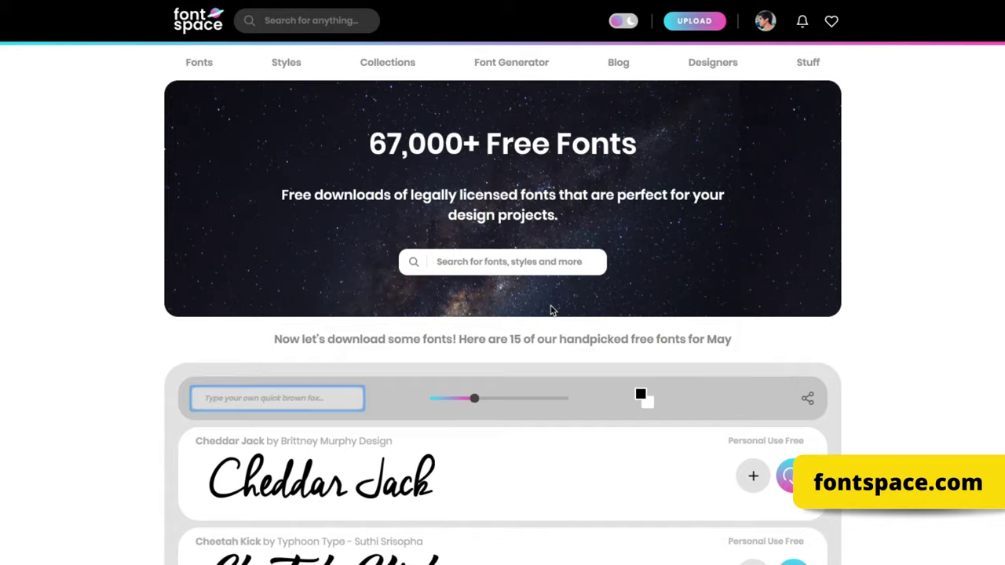
{"action": "scroll", "coordinate": [551, 310], "scroll_direction": "down", "scroll_amount": 5}
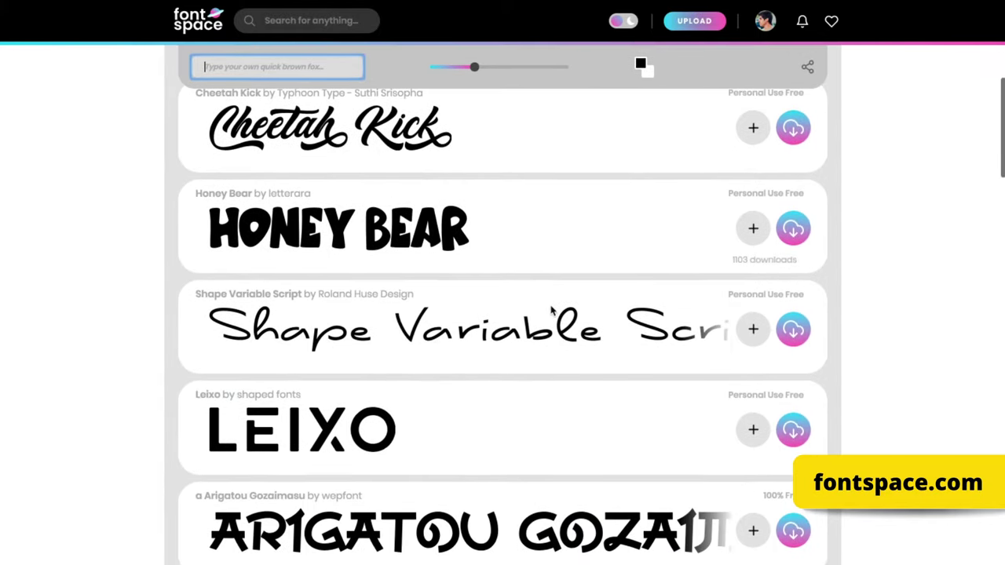
{"action": "scroll", "coordinate": [551, 311], "scroll_direction": "down", "scroll_amount": 5}
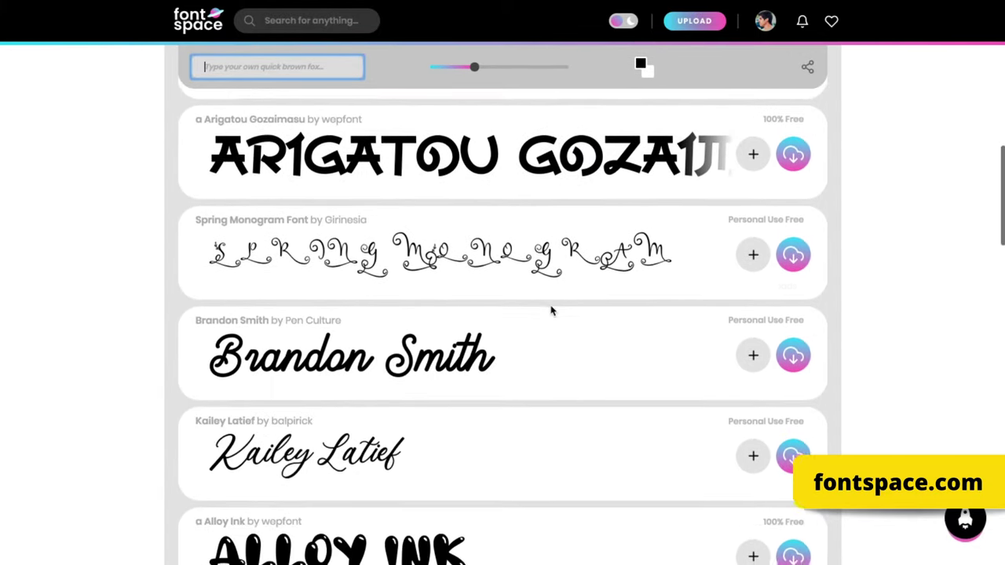
{"action": "scroll", "coordinate": [551, 310], "scroll_direction": "down", "scroll_amount": 8}
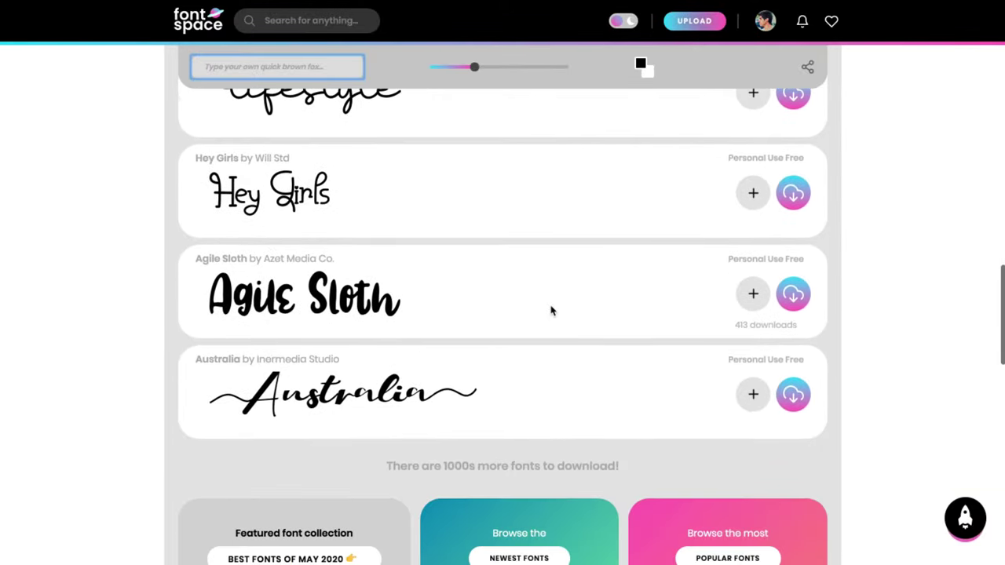
Finish looking over the FontSpace home page and open its collection of free fonts for commercial use
{"action": "scroll", "coordinate": [551, 311], "scroll_direction": "down", "scroll_amount": 5}
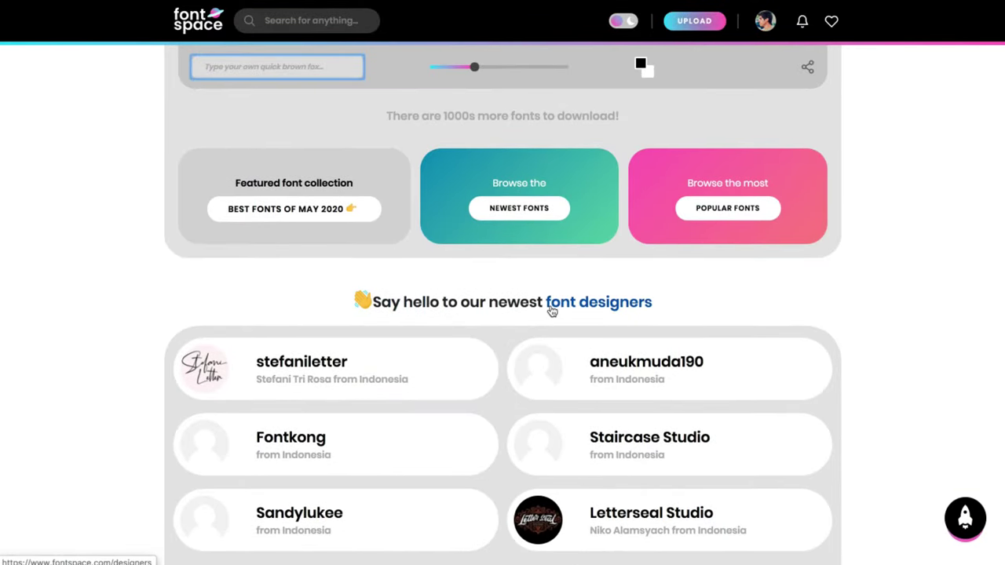
{"action": "scroll", "coordinate": [551, 311], "scroll_direction": "down", "scroll_amount": 3}
{"action": "scroll", "coordinate": [552, 311], "scroll_direction": "up", "scroll_amount": 15}
{"action": "scroll", "coordinate": [552, 312], "scroll_direction": "down", "scroll_amount": 20}
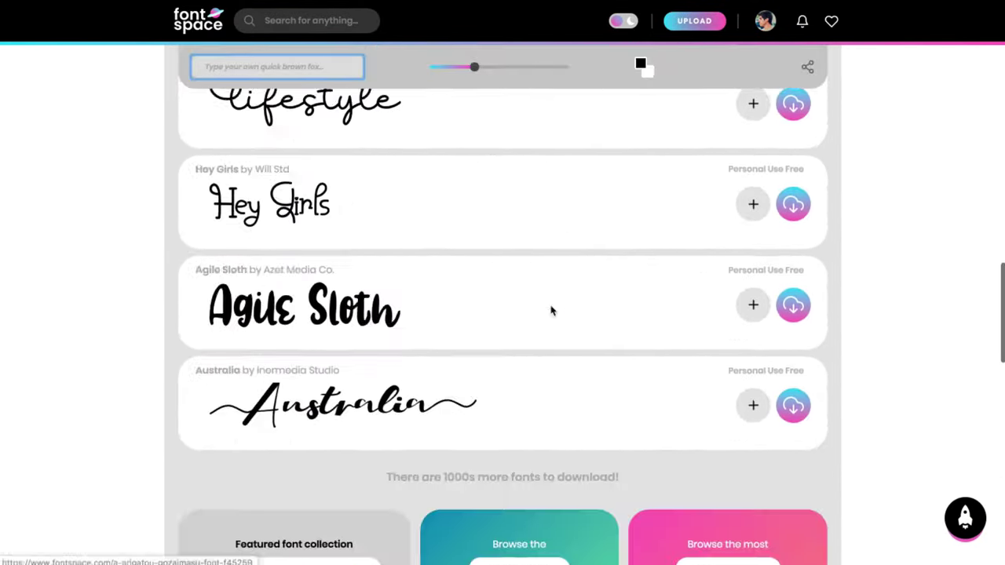
{"action": "scroll", "coordinate": [552, 312], "scroll_direction": "down", "scroll_amount": 2}
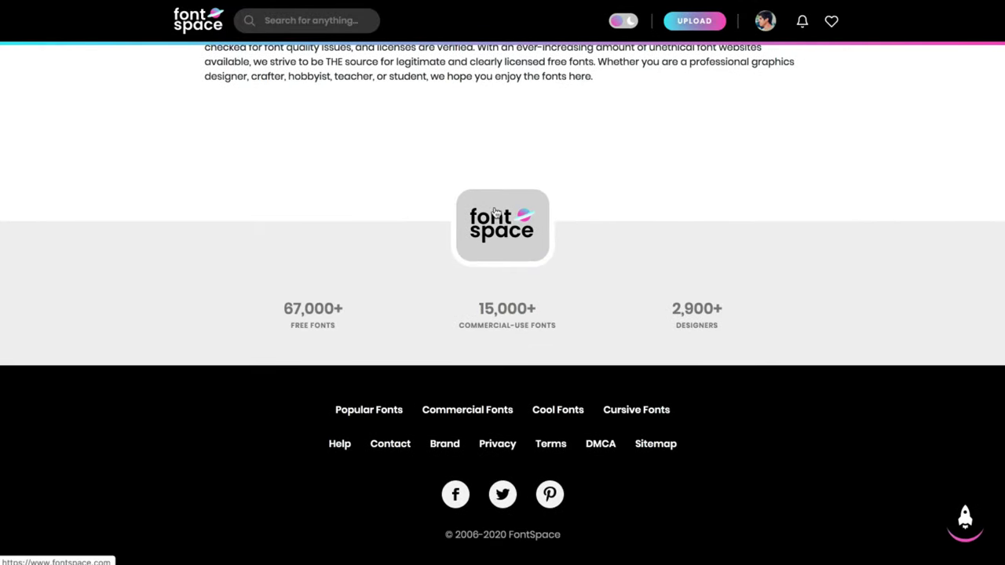
{"action": "left_click", "coordinate": [475, 415]}
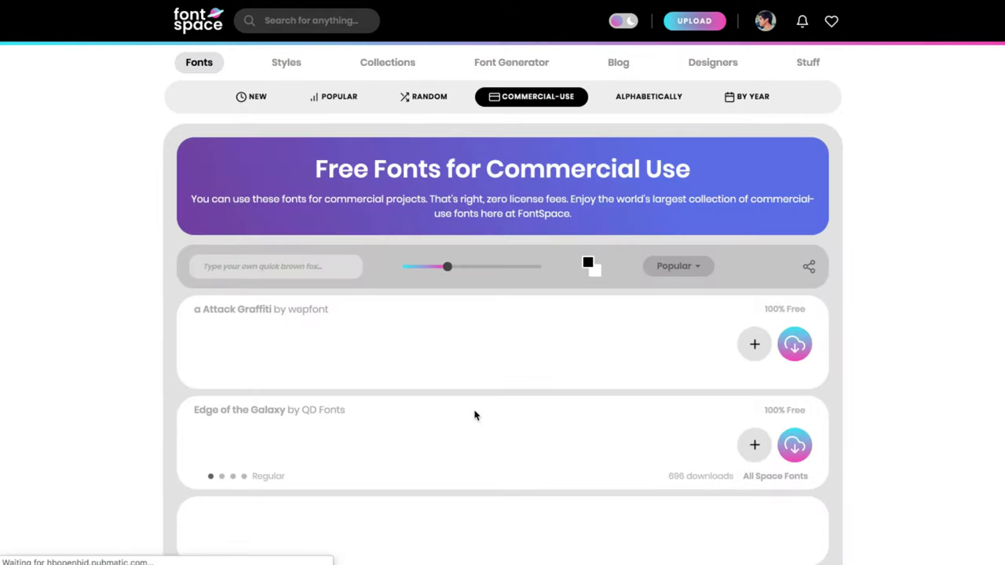
Examine the popular commercial-use fonts, comparing decorative, script and display lettering for the café logo
{"action": "scroll", "coordinate": [475, 415], "scroll_direction": "down", "scroll_amount": 3}
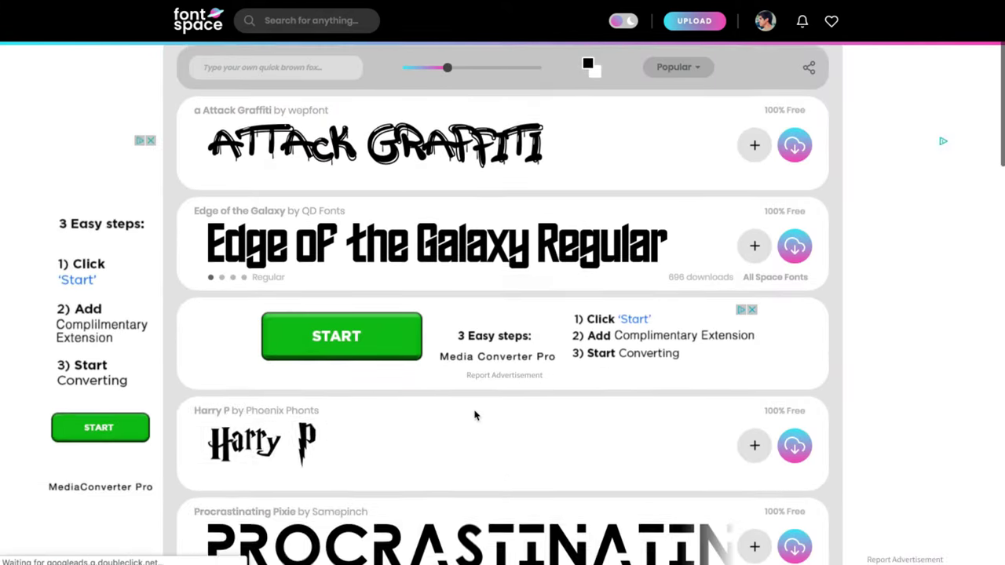
{"action": "scroll", "coordinate": [475, 415], "scroll_direction": "down", "scroll_amount": 5}
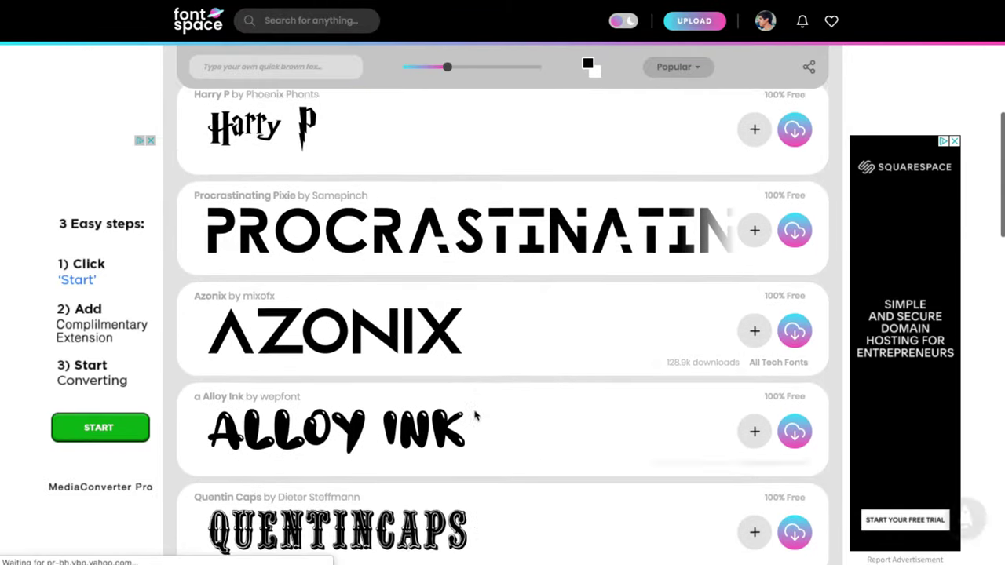
{"action": "scroll", "coordinate": [474, 415], "scroll_direction": "down", "scroll_amount": 6}
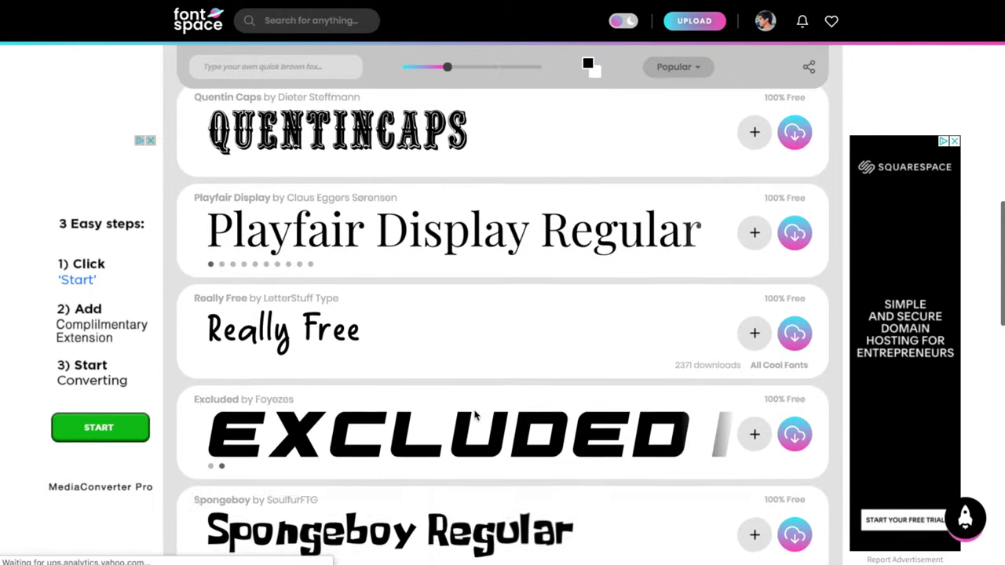
{"action": "scroll", "coordinate": [475, 415], "scroll_direction": "down", "scroll_amount": 2}
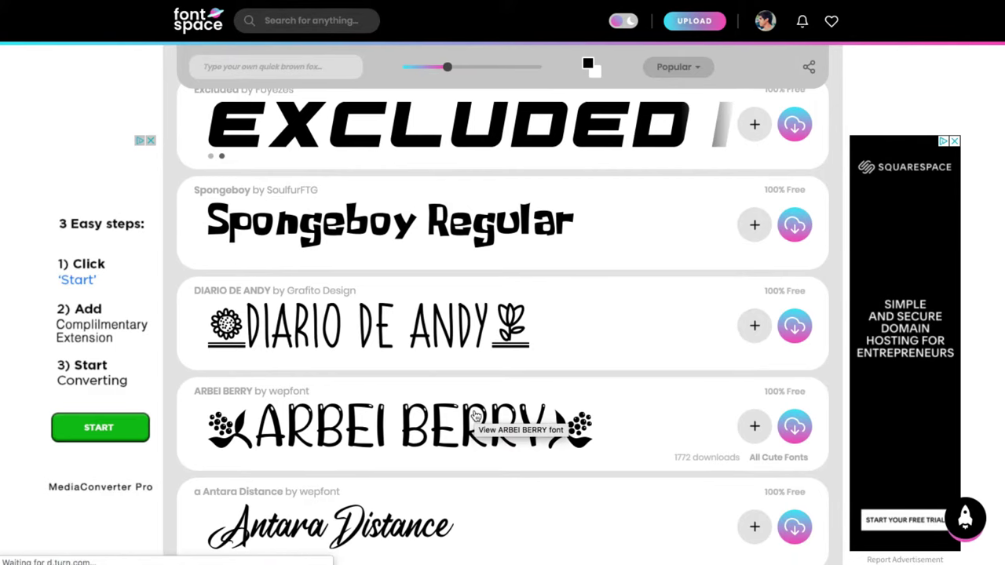
{"action": "left_click", "coordinate": [475, 416]}
{"action": "scroll", "coordinate": [475, 415], "scroll_direction": "up", "scroll_amount": 15}
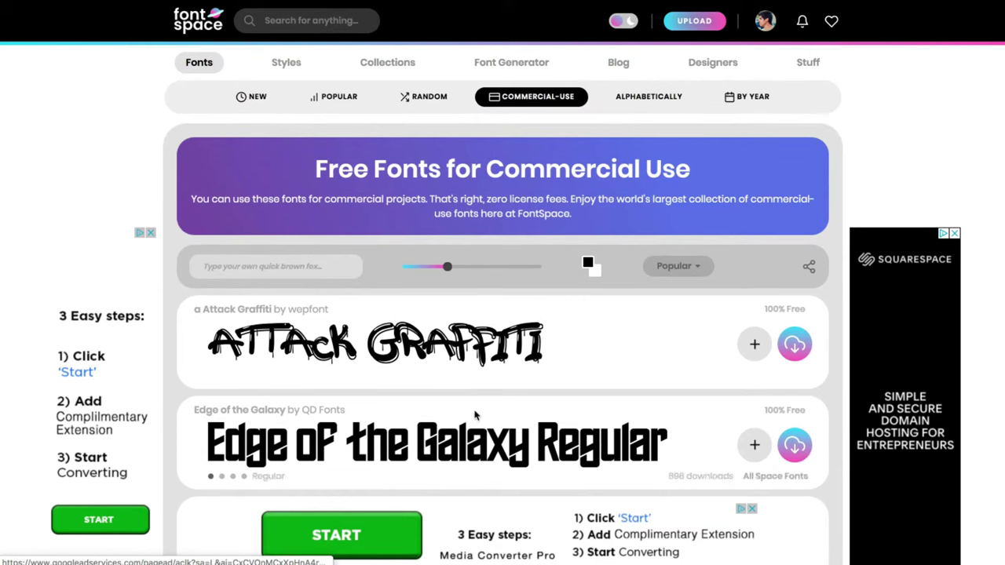
{"action": "scroll", "coordinate": [475, 330], "scroll_direction": "down", "scroll_amount": 8}
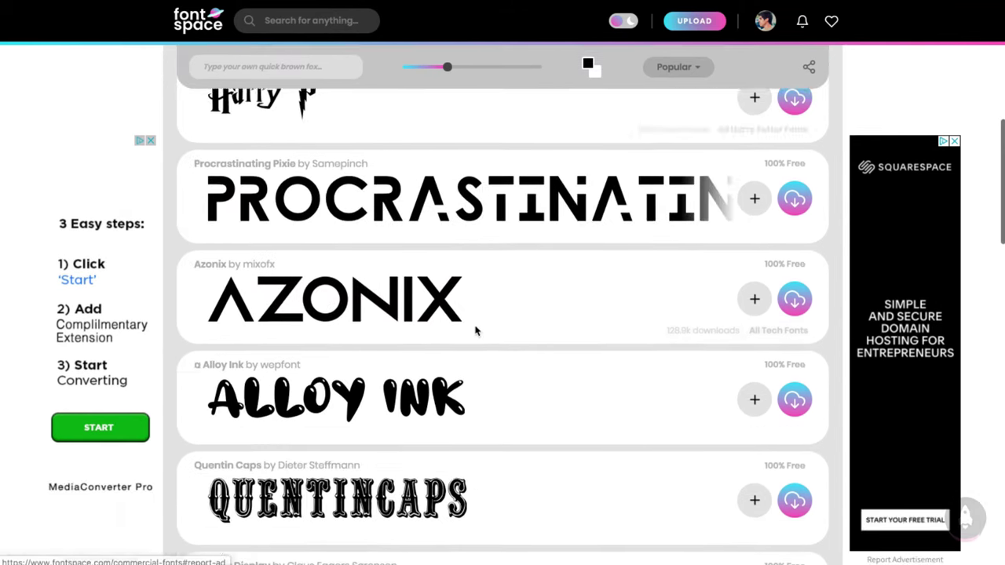
{"action": "scroll", "coordinate": [475, 331], "scroll_direction": "down", "scroll_amount": 10}
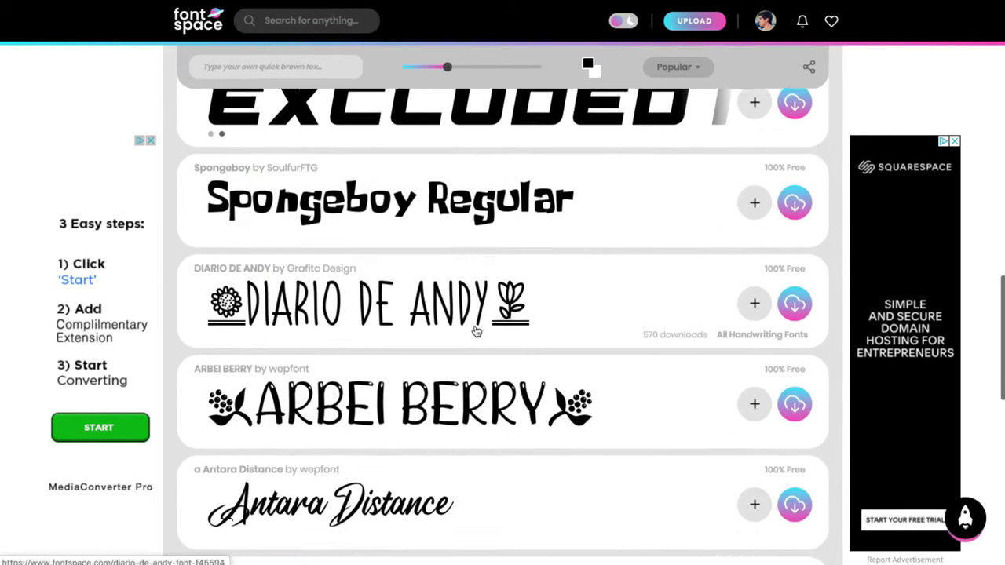
{"action": "scroll", "coordinate": [475, 330], "scroll_direction": "up", "scroll_amount": 10}
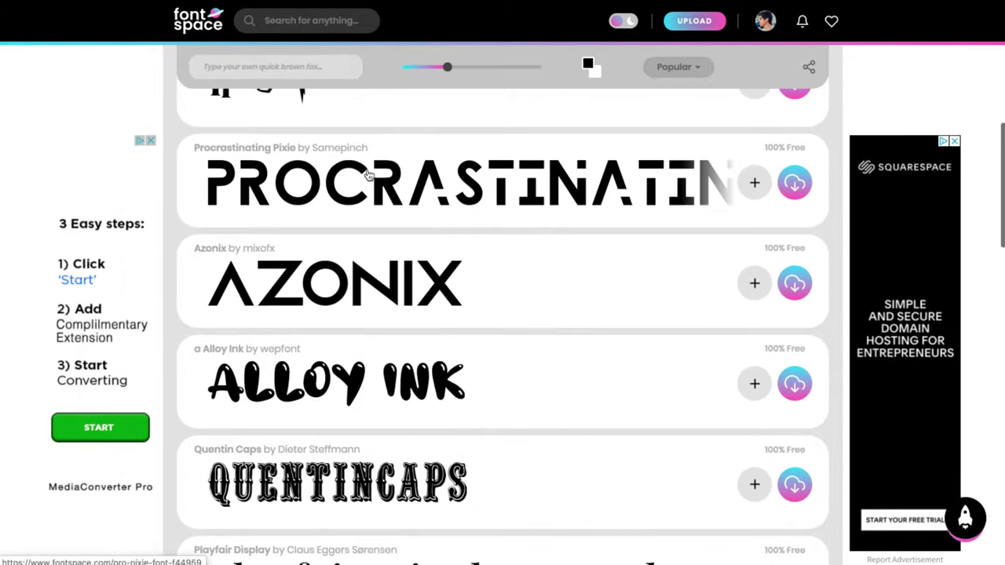
Preview the commercial-use fonts with the sample text "cafe" and compare the word in each typeface
{"action": "left_click", "coordinate": [322, 69]}
{"action": "type", "text": "afe"}
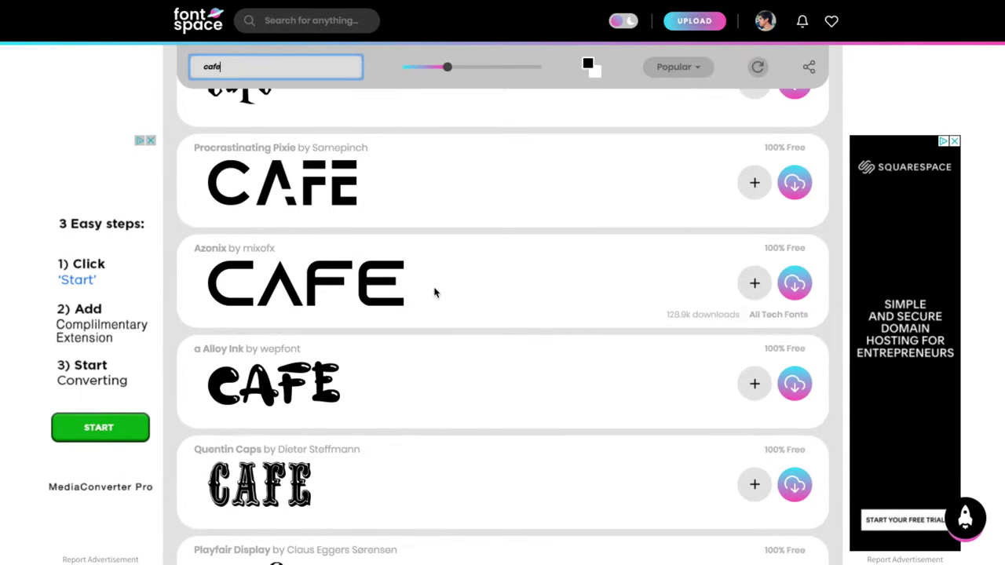
{"action": "scroll", "coordinate": [434, 290], "scroll_direction": "down", "scroll_amount": 2}
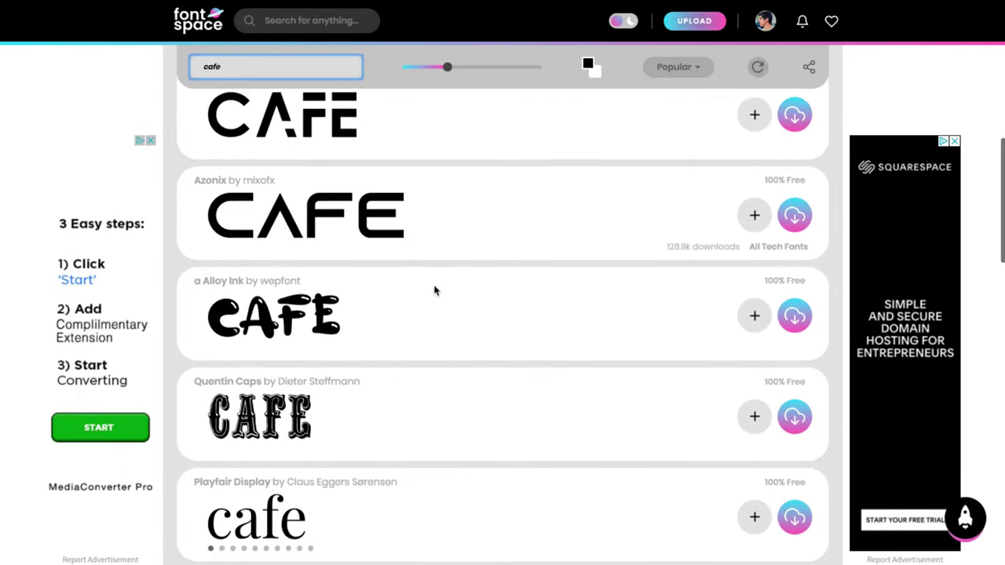
{"action": "scroll", "coordinate": [434, 291], "scroll_direction": "down", "scroll_amount": 4}
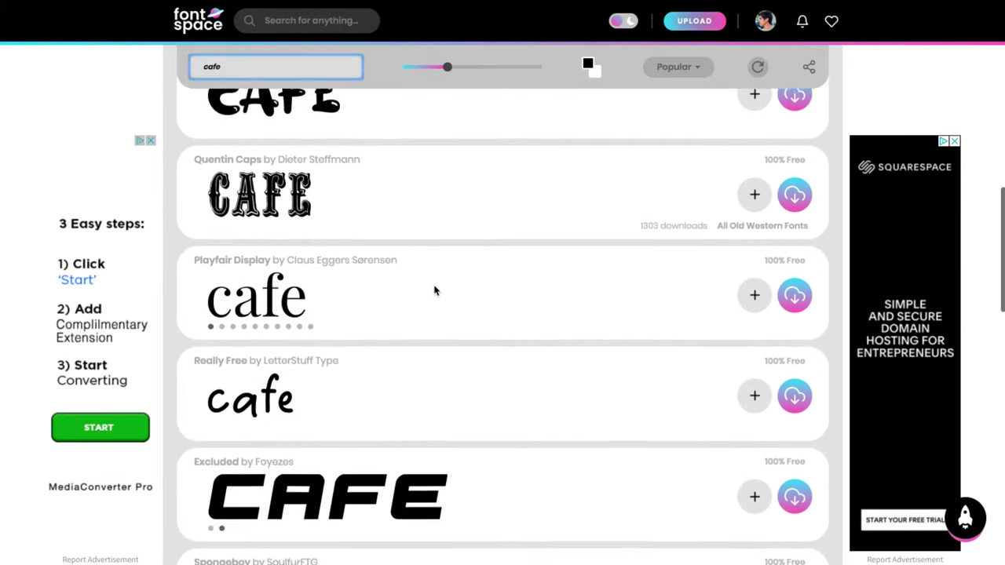
{"action": "scroll", "coordinate": [434, 290], "scroll_direction": "down", "scroll_amount": 8}
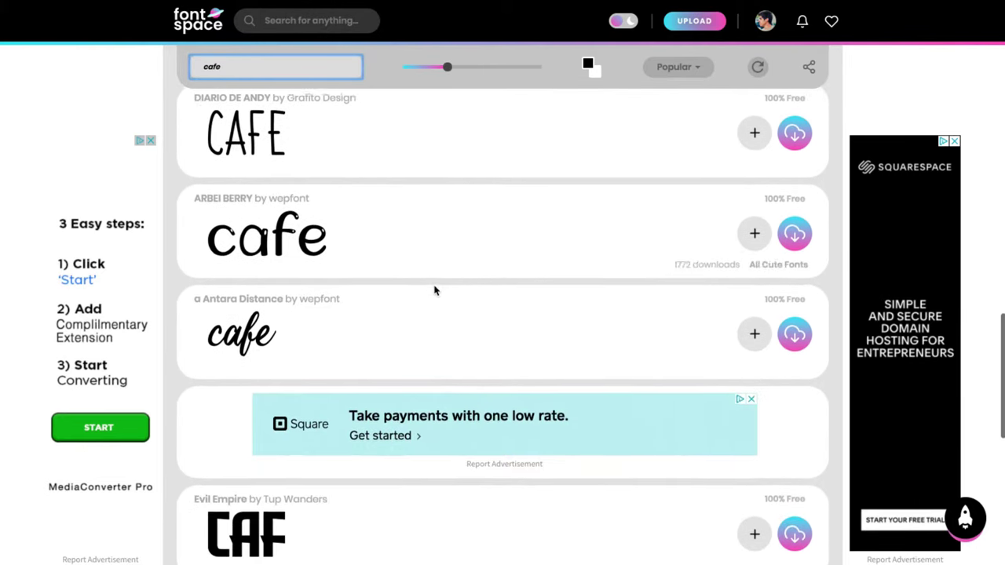
{"action": "scroll", "coordinate": [434, 291], "scroll_direction": "down", "scroll_amount": 3}
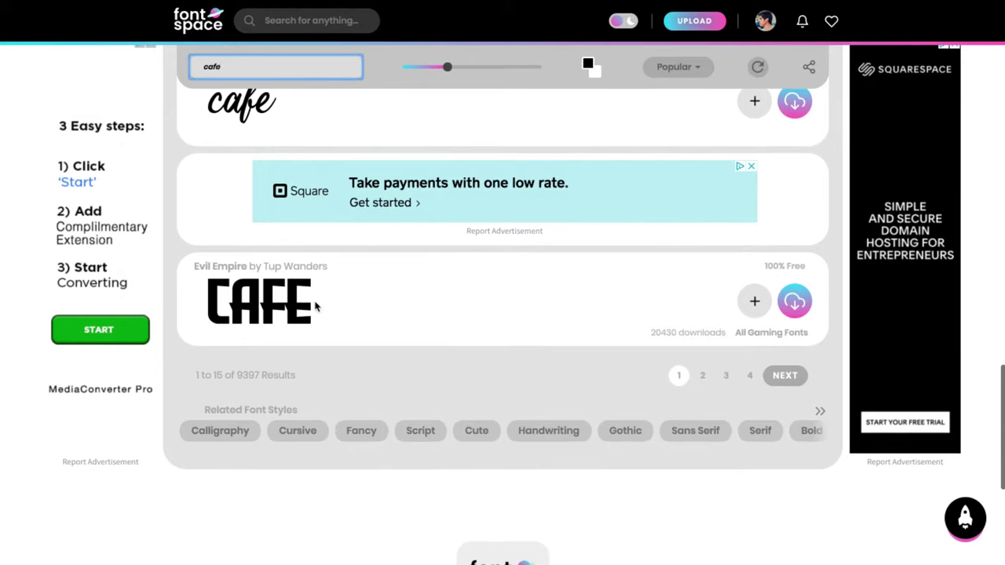
Go to page 2 of the commercial-use fonts and compare their "cafe" previews
{"action": "left_click", "coordinate": [702, 375]}
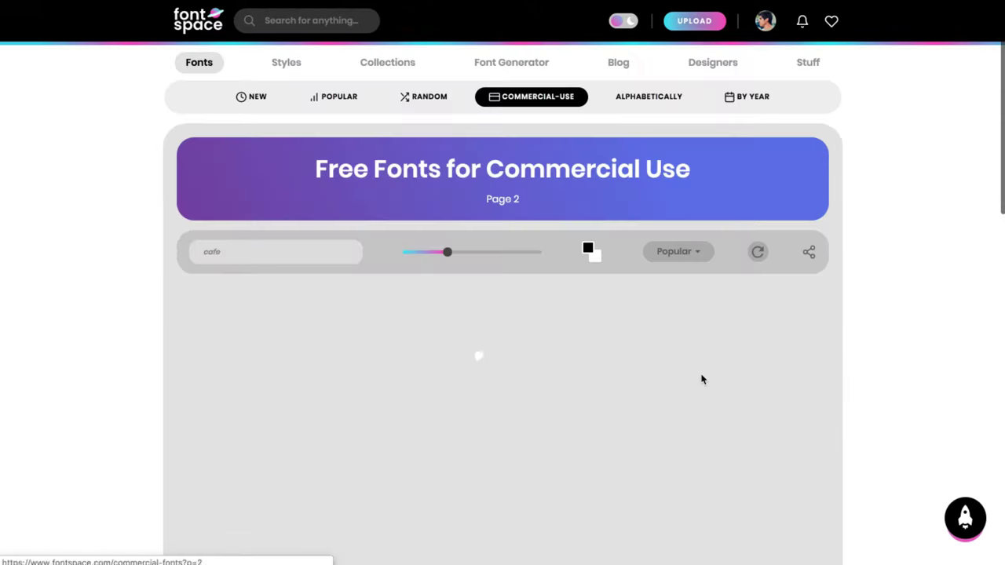
{"action": "scroll", "coordinate": [703, 379], "scroll_direction": "down", "scroll_amount": 3}
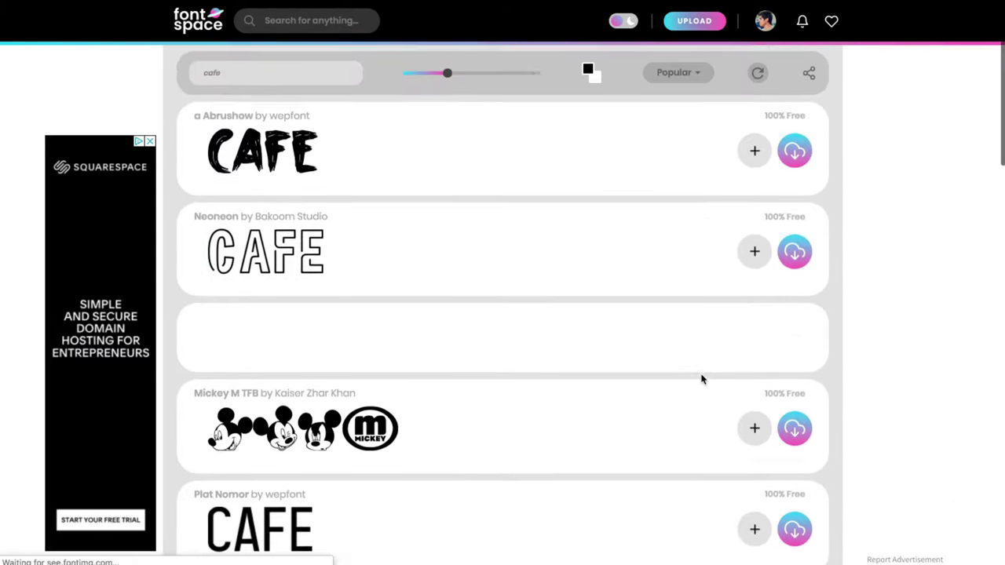
{"action": "scroll", "coordinate": [702, 379], "scroll_direction": "down", "scroll_amount": 8}
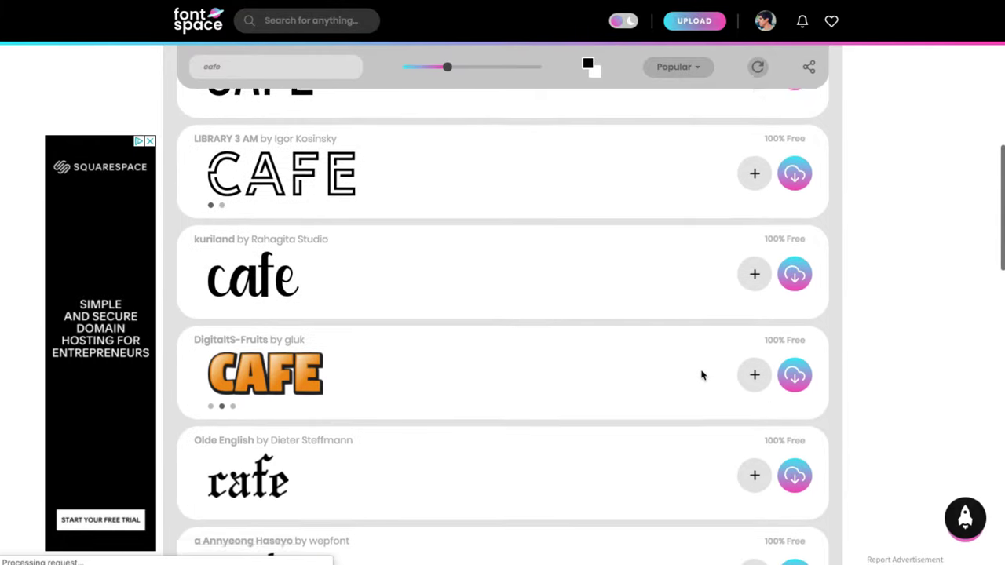
{"action": "scroll", "coordinate": [702, 375], "scroll_direction": "down", "scroll_amount": 4}
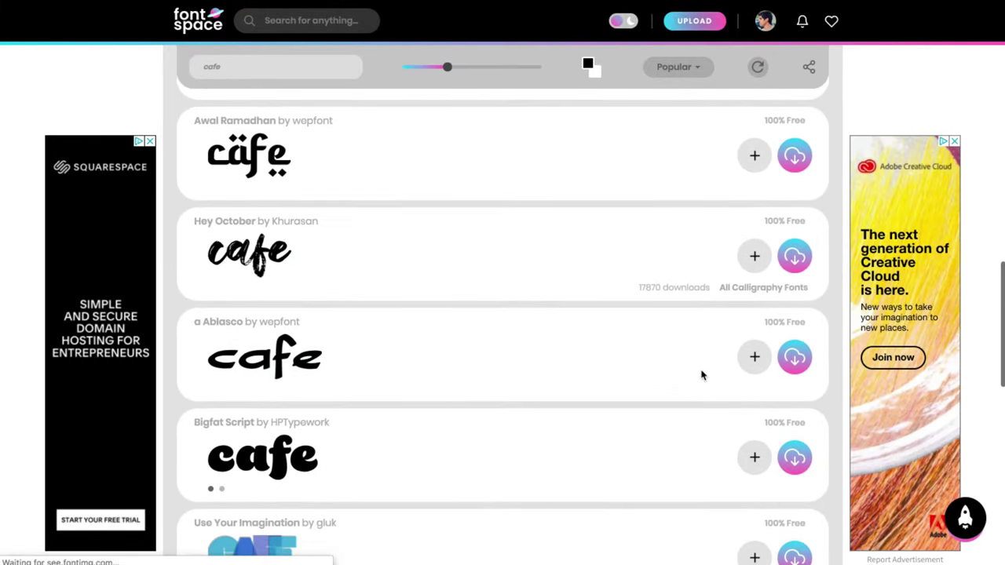
{"action": "scroll", "coordinate": [702, 375], "scroll_direction": "down", "scroll_amount": 3}
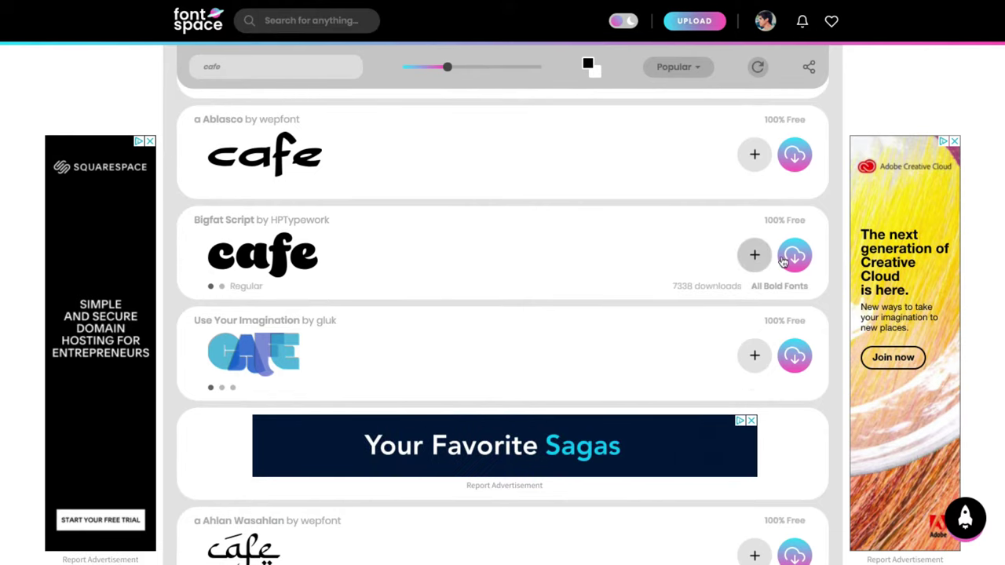
View the Bigfat Script font's details and inspect its regular and Xtrude styles with the "cafe" sample
{"action": "left_click", "coordinate": [292, 253]}
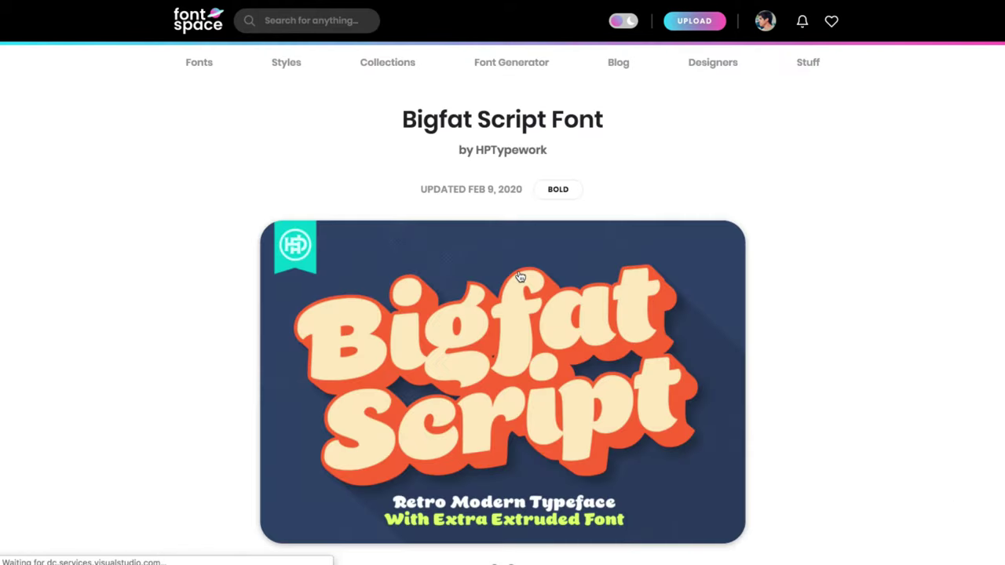
{"action": "scroll", "coordinate": [519, 277], "scroll_direction": "down", "scroll_amount": 5}
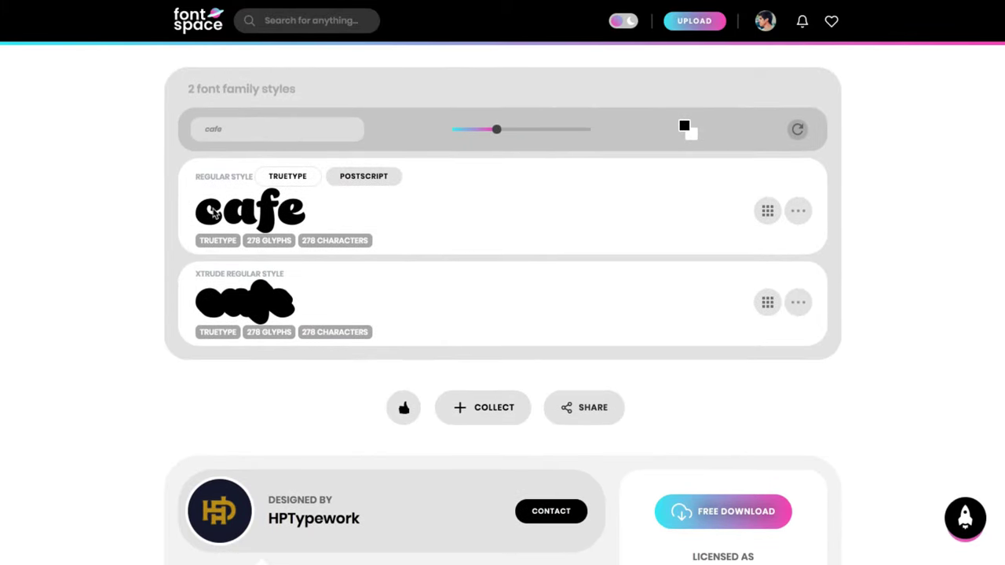
{"action": "left_click", "coordinate": [798, 212]}
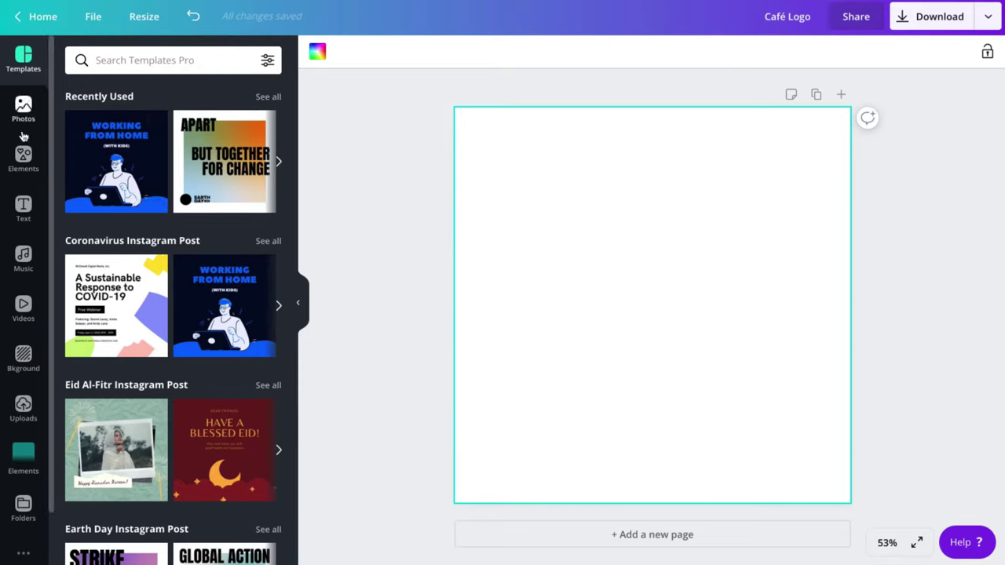
Add the pale rounded hexagon with a dark outline from the recently used elements to the blank logo page
{"action": "left_click", "coordinate": [23, 157]}
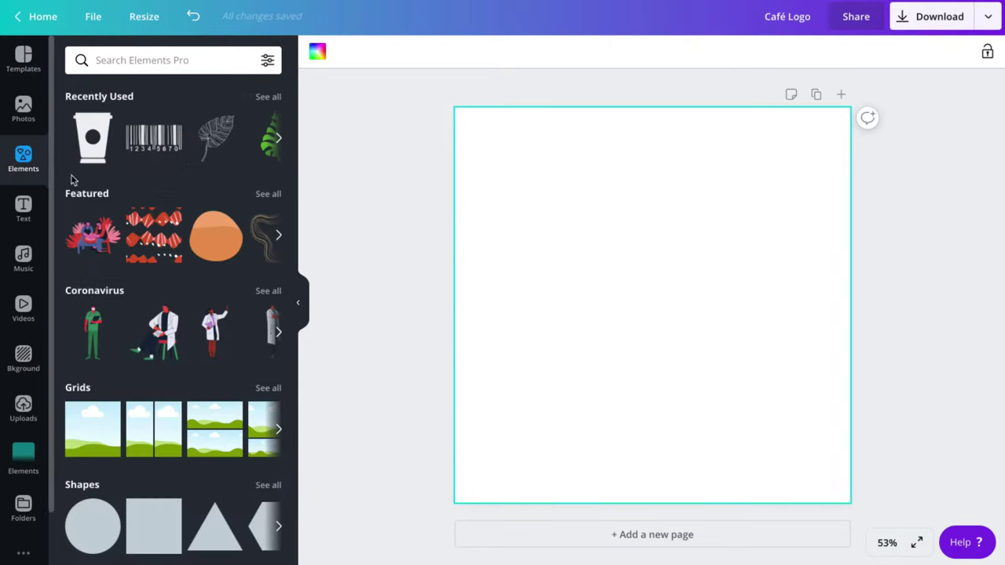
{"action": "left_click", "coordinate": [259, 99]}
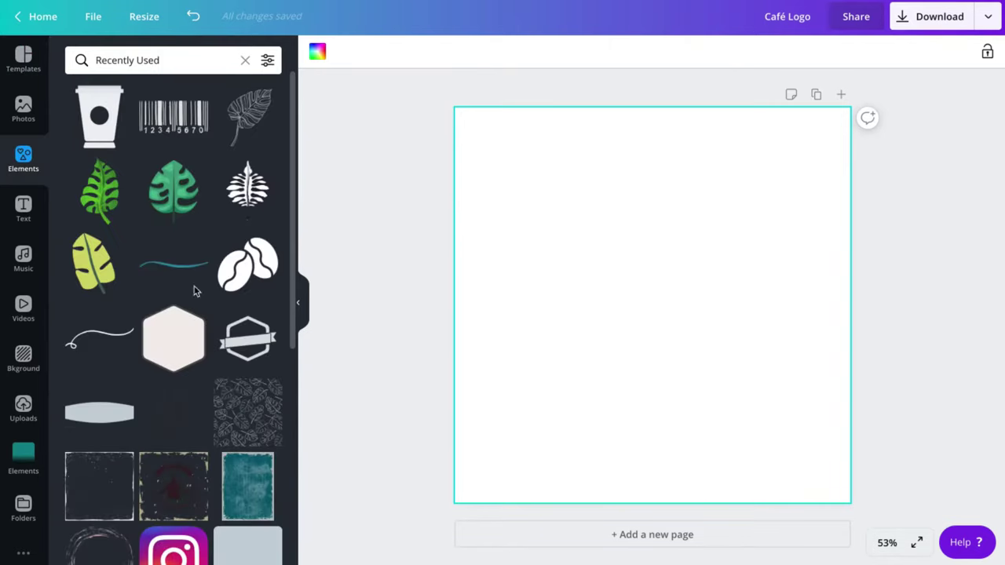
{"action": "scroll", "coordinate": [196, 292], "scroll_direction": "down", "scroll_amount": 4}
{"action": "scroll", "coordinate": [197, 294], "scroll_direction": "down", "scroll_amount": 5}
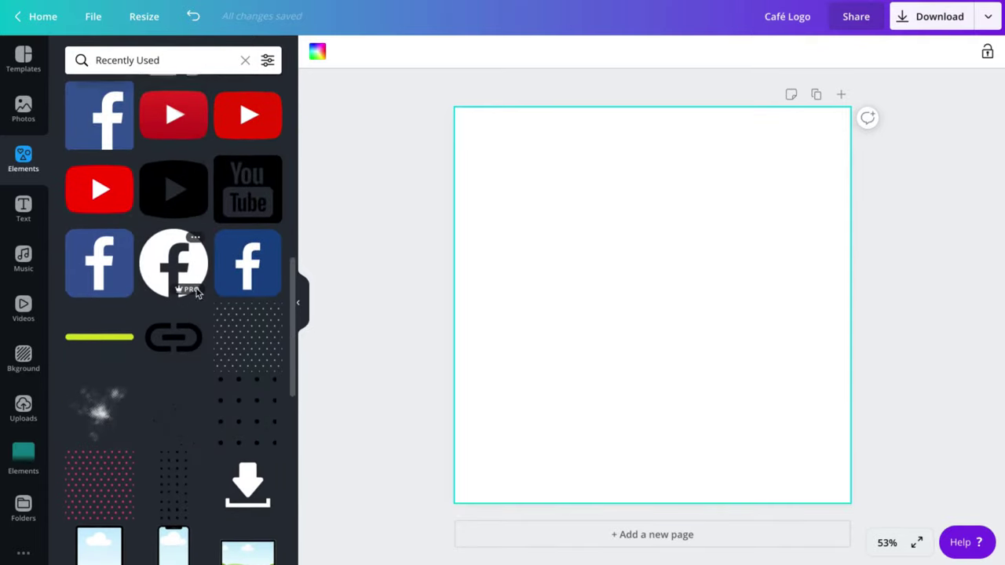
{"action": "scroll", "coordinate": [174, 428], "scroll_direction": "down", "scroll_amount": 1}
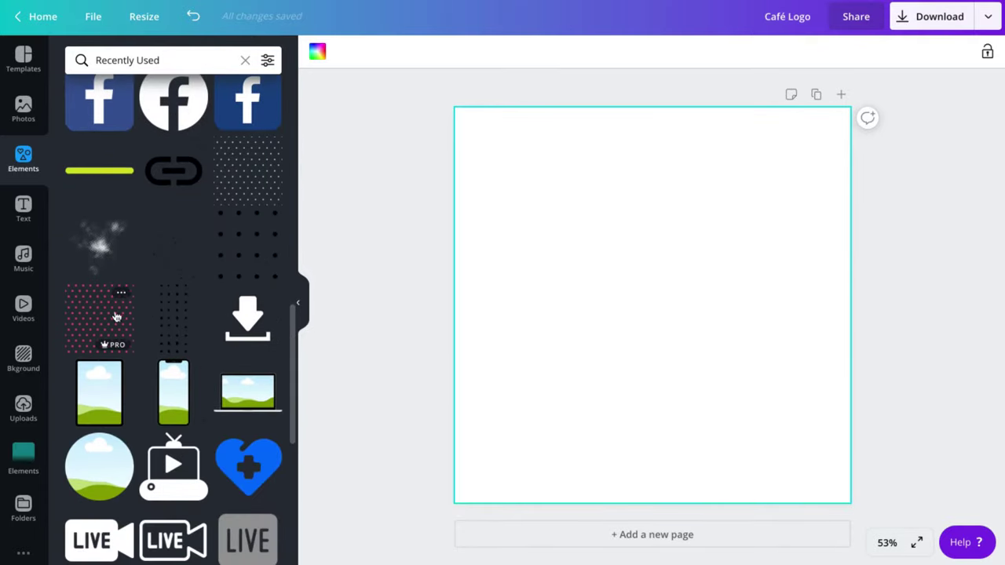
{"action": "scroll", "coordinate": [218, 300], "scroll_direction": "up", "scroll_amount": 4}
{"action": "scroll", "coordinate": [217, 299], "scroll_direction": "up", "scroll_amount": 5}
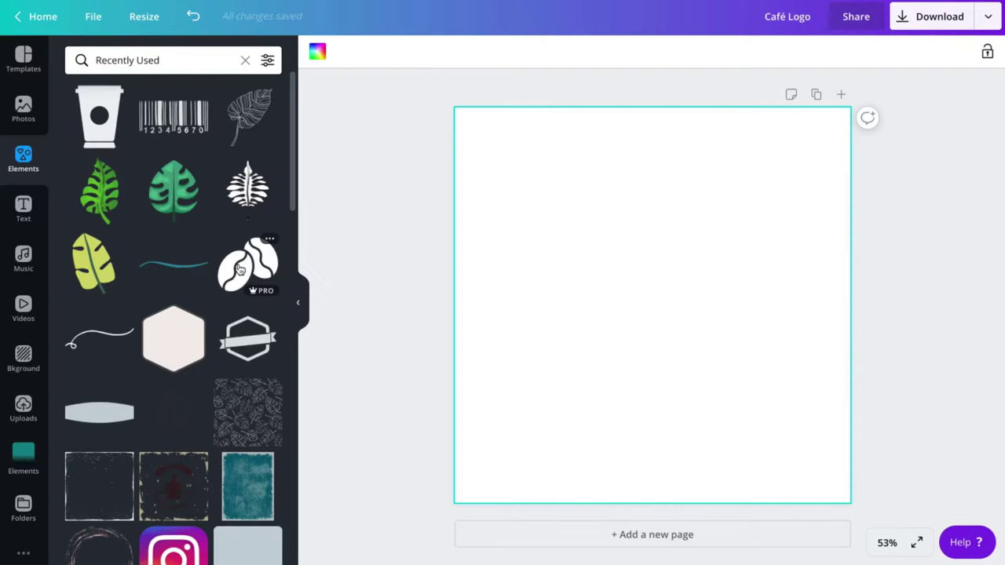
{"action": "left_click", "coordinate": [172, 342]}
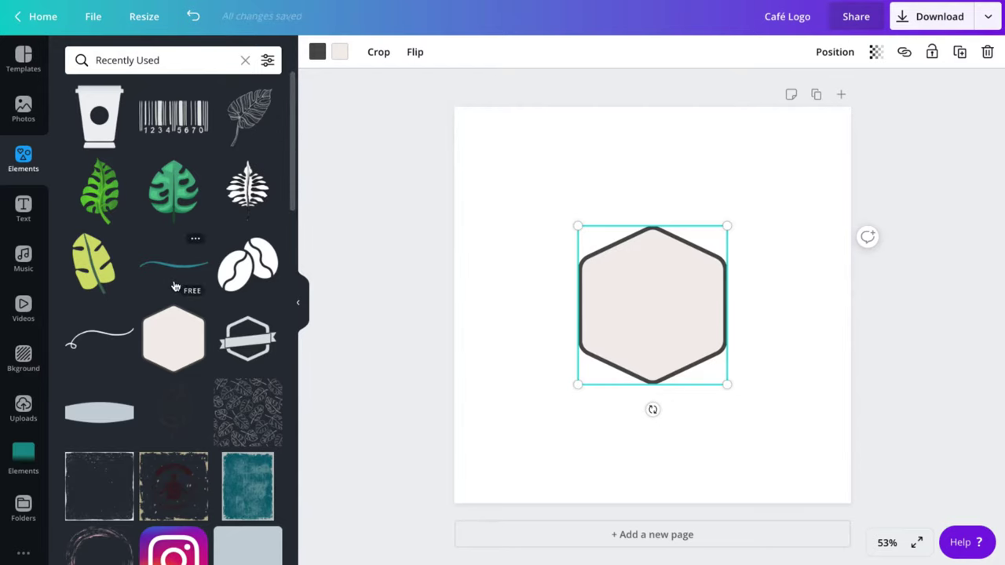
{"action": "scroll", "coordinate": [174, 286], "scroll_direction": "down", "scroll_amount": 10}
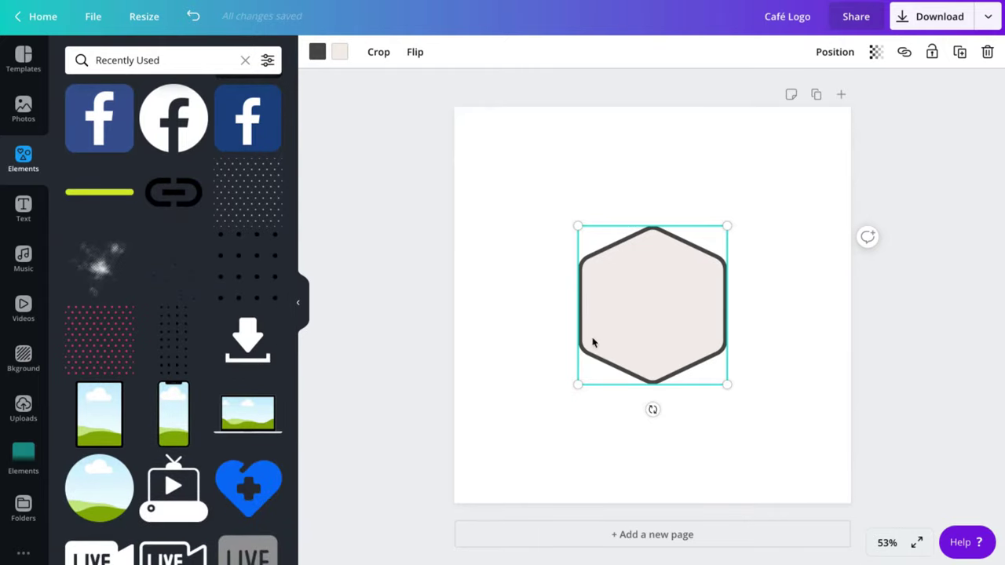
{"action": "left_click", "coordinate": [653, 190]}
{"action": "scroll", "coordinate": [150, 240], "scroll_direction": "up", "scroll_amount": 10}
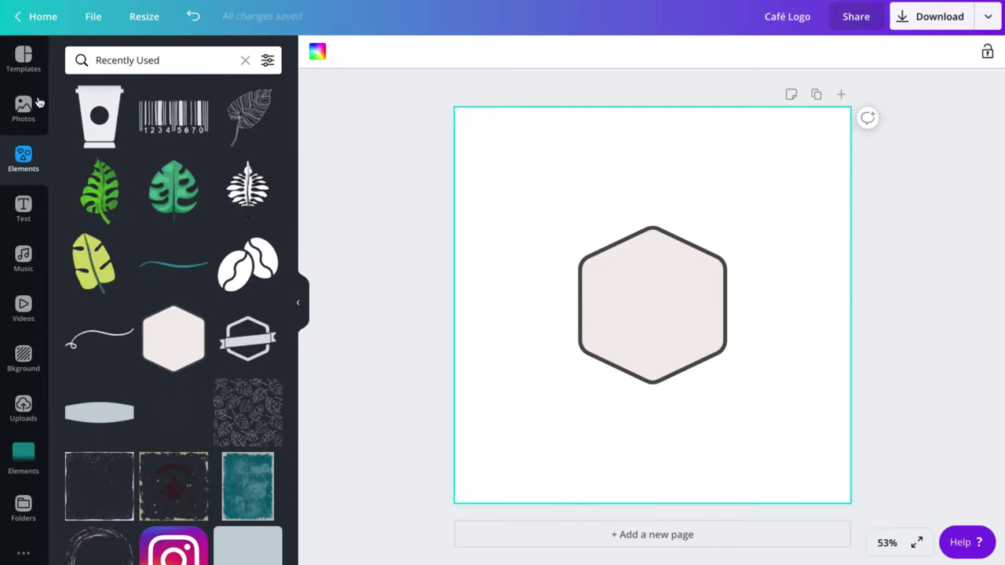
Look through the trending stock photos available for the design
{"action": "left_click", "coordinate": [30, 109]}
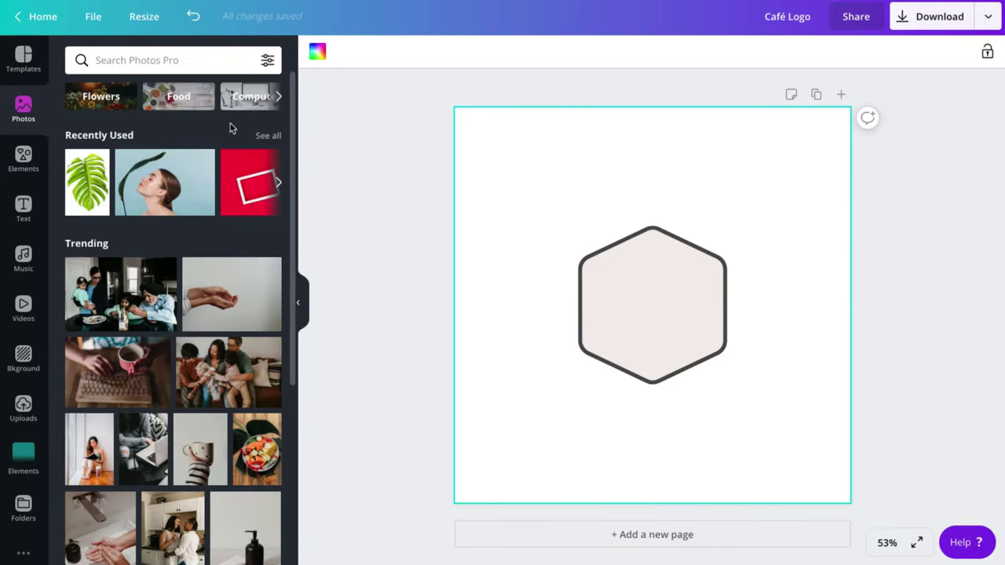
{"action": "scroll", "coordinate": [179, 276], "scroll_direction": "down", "scroll_amount": 4}
{"action": "scroll", "coordinate": [180, 277], "scroll_direction": "down", "scroll_amount": 4}
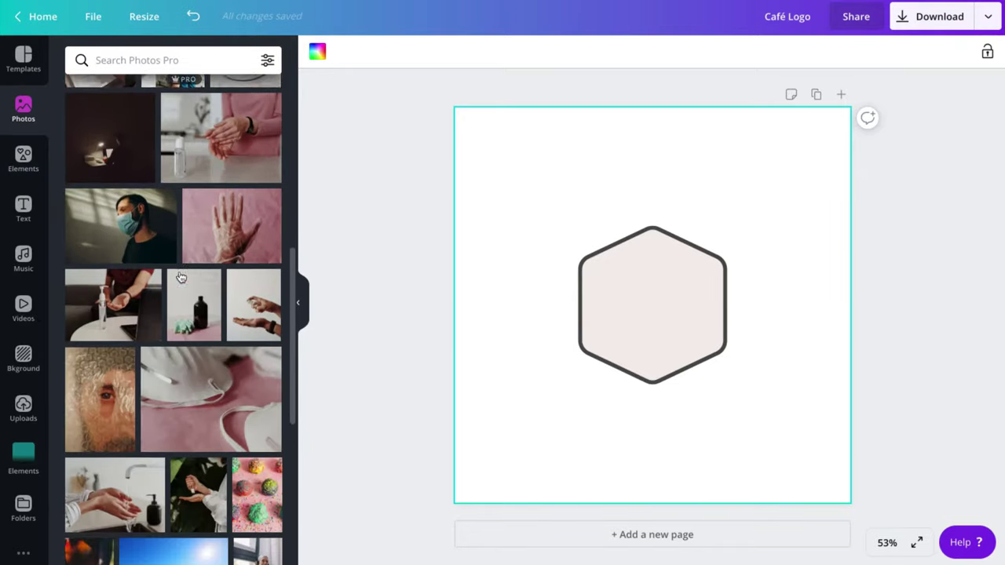
Fill the logo page's background with the coffee bean photo from the recently used photos
{"action": "scroll", "coordinate": [188, 106], "scroll_direction": "up", "scroll_amount": 10}
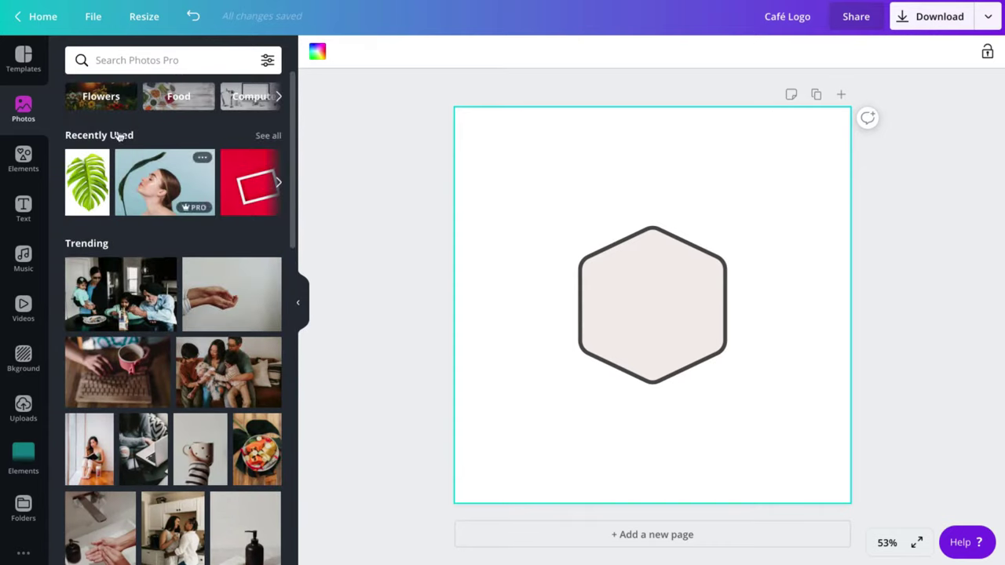
{"action": "left_click", "coordinate": [267, 137]}
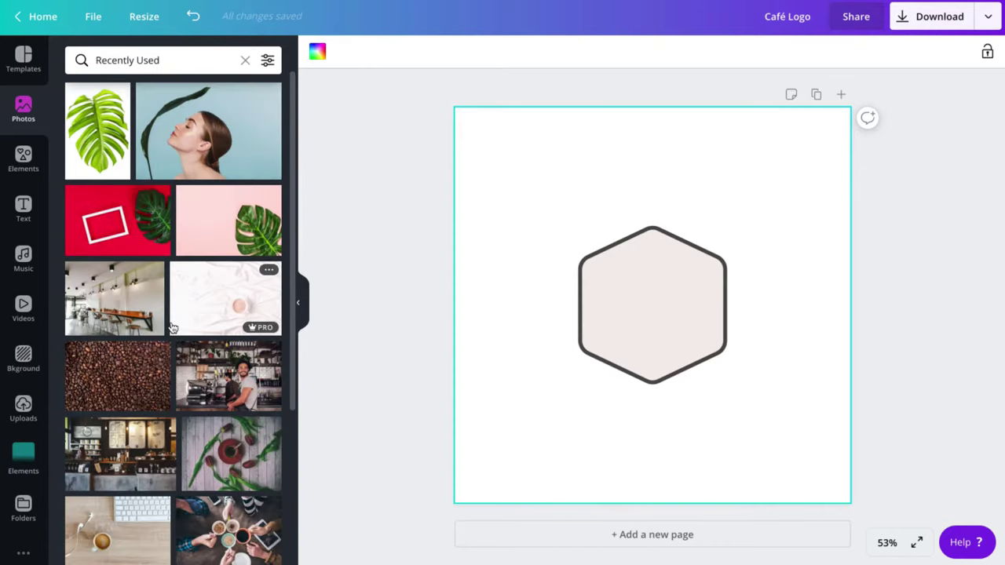
{"action": "scroll", "coordinate": [174, 323], "scroll_direction": "down", "scroll_amount": 5}
{"action": "scroll", "coordinate": [173, 327], "scroll_direction": "up", "scroll_amount": 5}
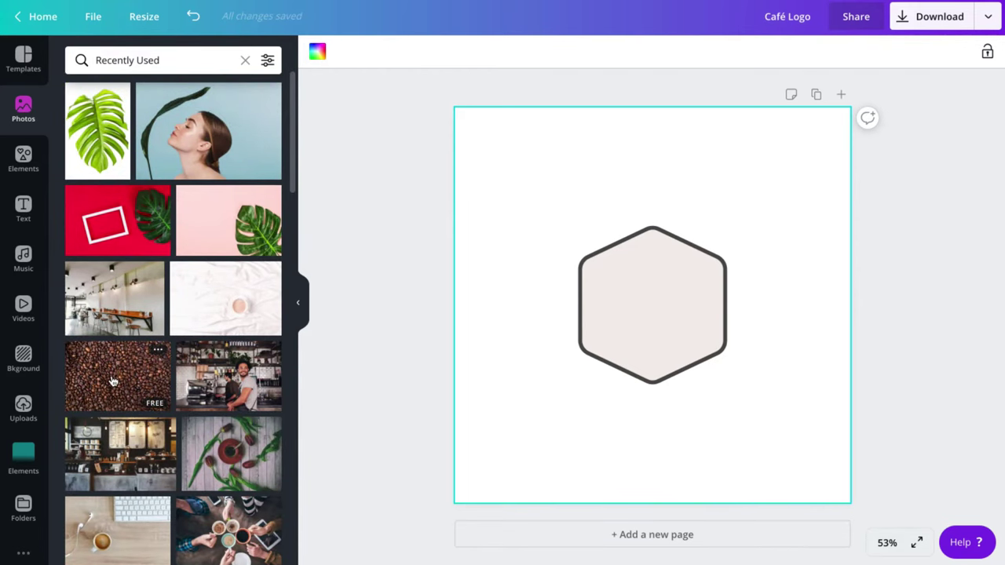
{"action": "left_click_drag", "start_coordinate": [113, 380], "coordinate": [474, 175]}
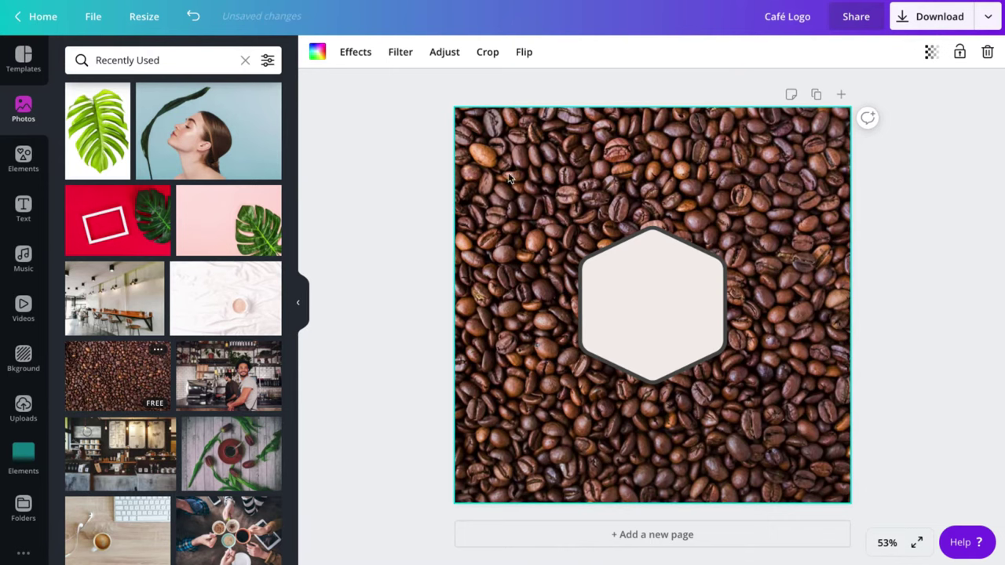
Adjust the coffee bean background to brightness -28, contrast 22 and saturation 16, with vignette at 0
{"action": "left_click", "coordinate": [444, 53]}
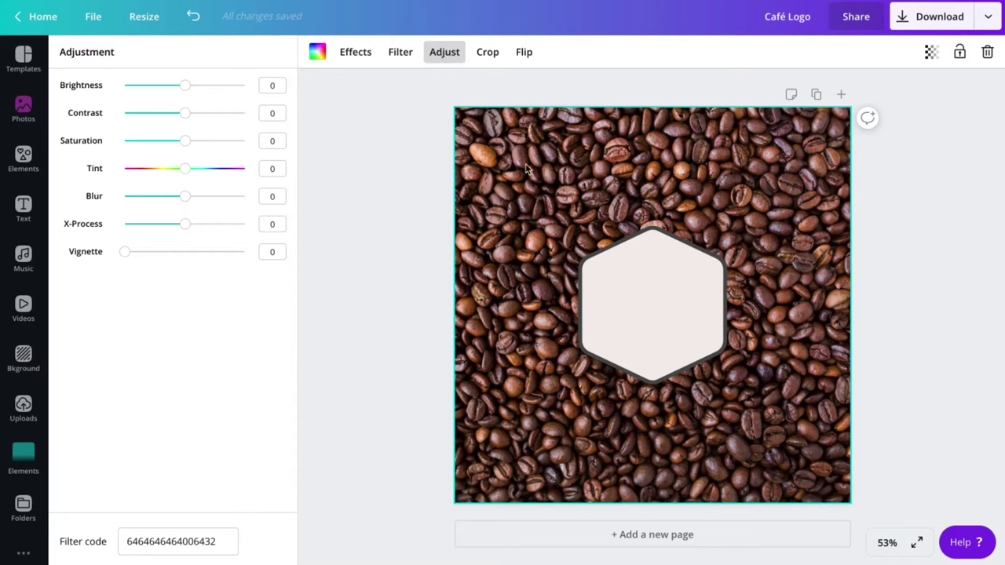
{"action": "left_click_drag", "start_coordinate": [186, 84], "coordinate": [194, 143]}
{"action": "left_click_drag", "start_coordinate": [124, 251], "coordinate": [141, 257]}
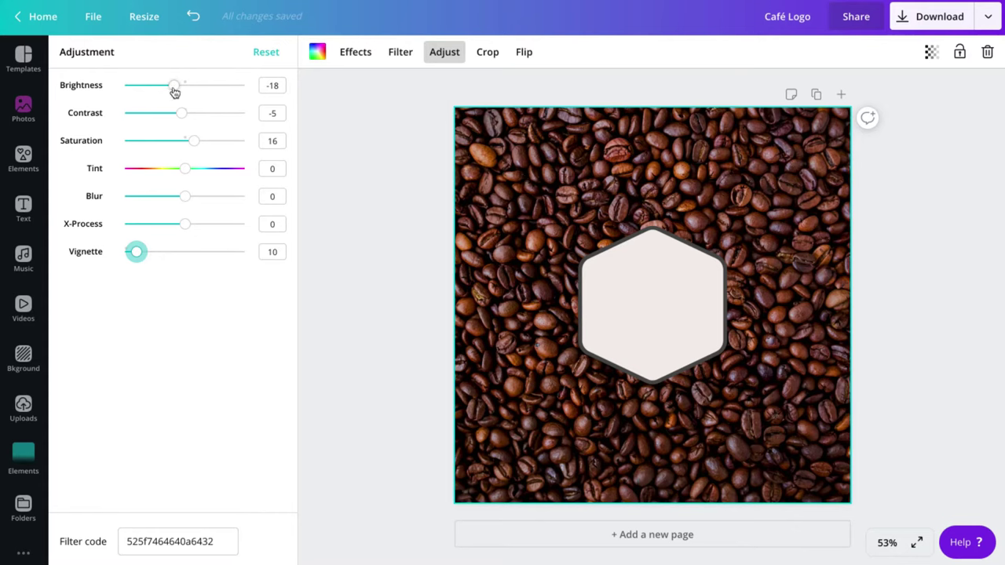
{"action": "left_click_drag", "start_coordinate": [174, 87], "coordinate": [198, 115]}
{"action": "left_click", "coordinate": [183, 116]}
{"action": "left_click_drag", "start_coordinate": [136, 255], "coordinate": [117, 259]}
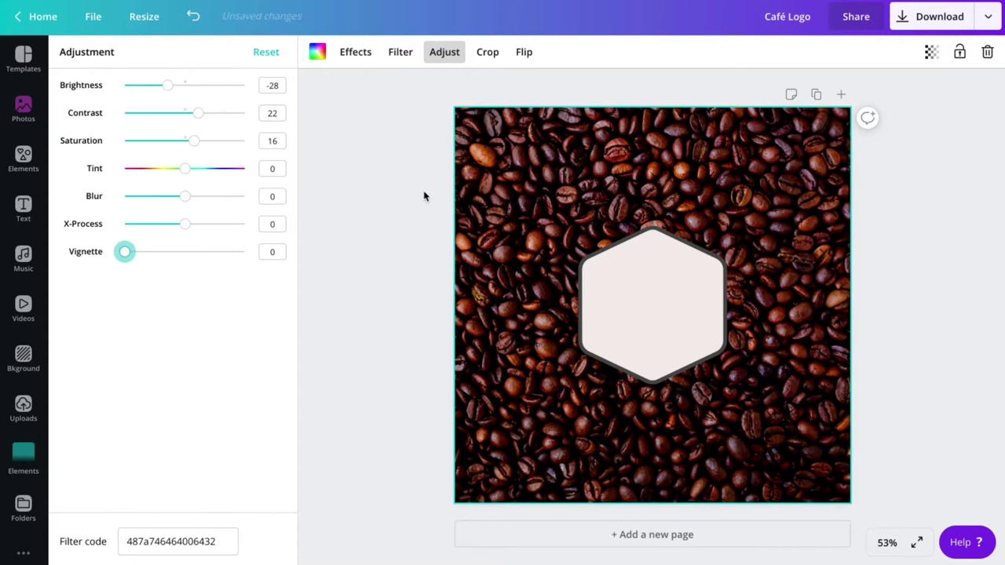
{"action": "left_click", "coordinate": [415, 305]}
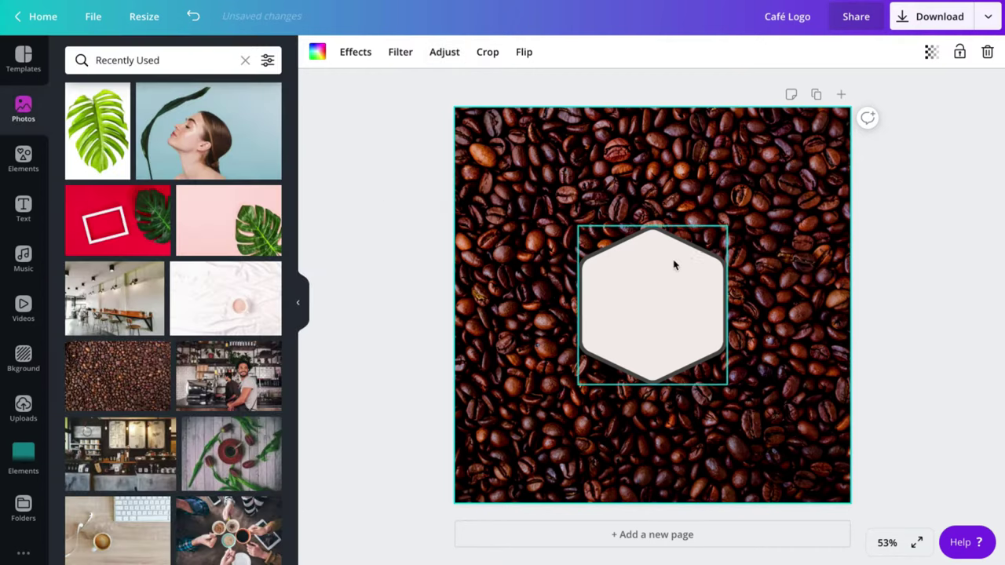
Set the hexagon's outline color to the custom dark brown #40110c
{"action": "left_click", "coordinate": [653, 306]}
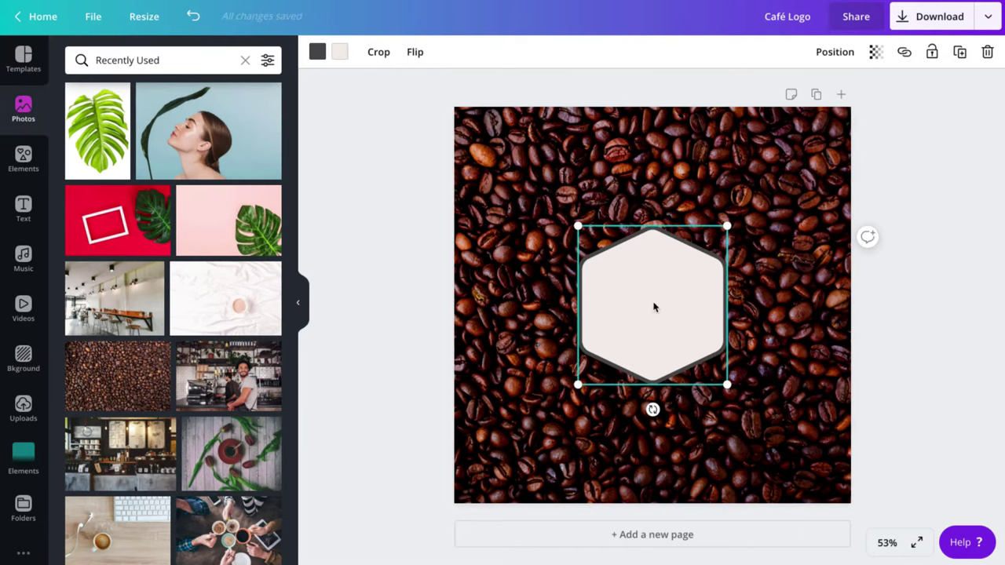
{"action": "left_click", "coordinate": [317, 51]}
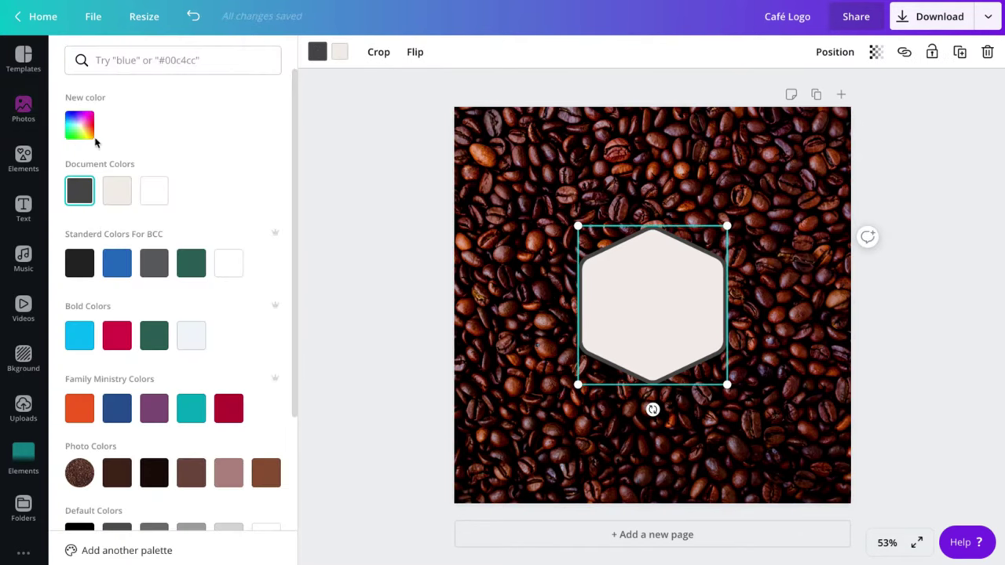
{"action": "left_click", "coordinate": [117, 477]}
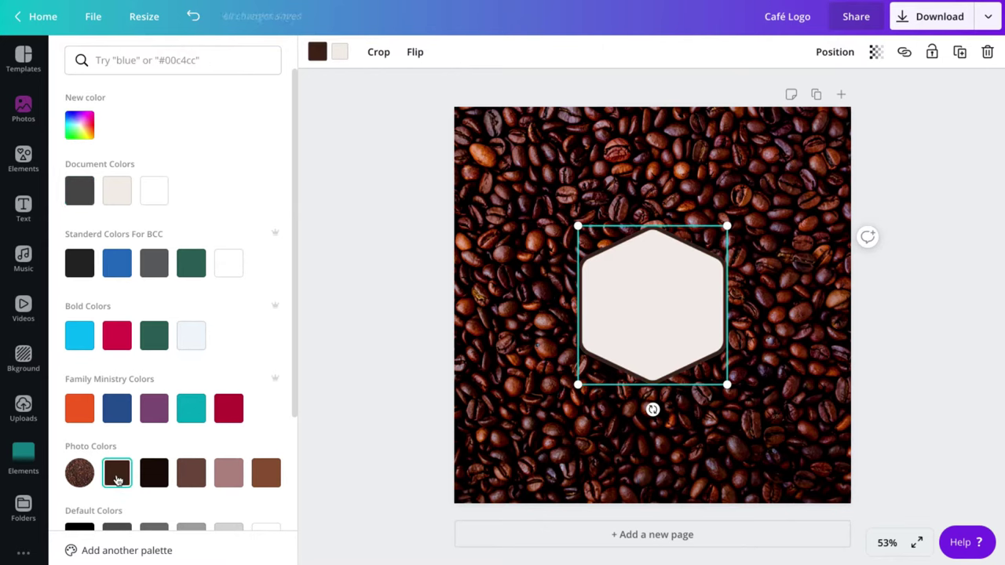
{"action": "left_click", "coordinate": [82, 126]}
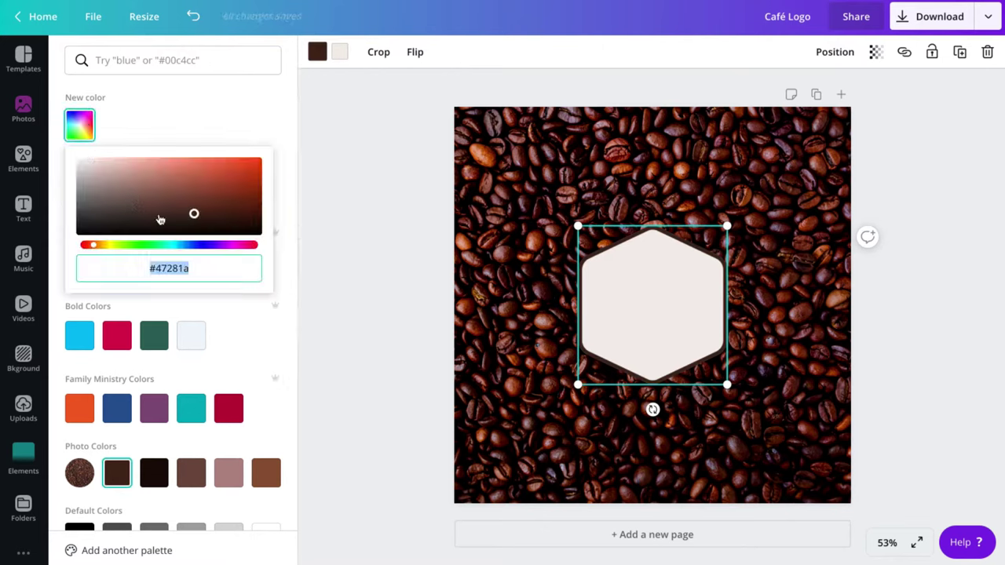
{"action": "left_click", "coordinate": [189, 268]}
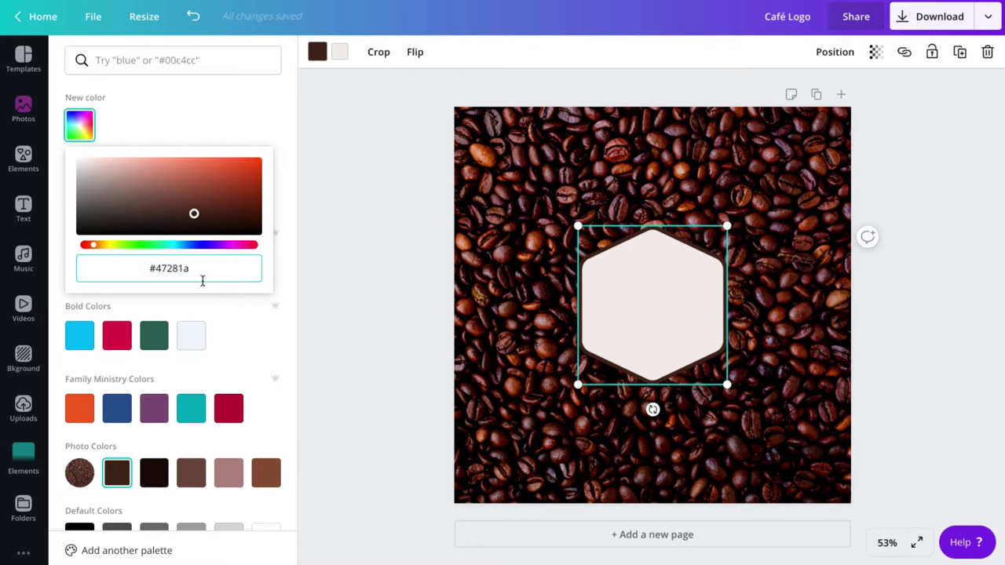
{"action": "key", "text": "BackSpace"}
{"action": "key", "text": "BackSpace"}
{"action": "key", "text": "BackSpace"}
{"action": "key", "text": "BackSpace"}
{"action": "key", "text": "BackSpace"}
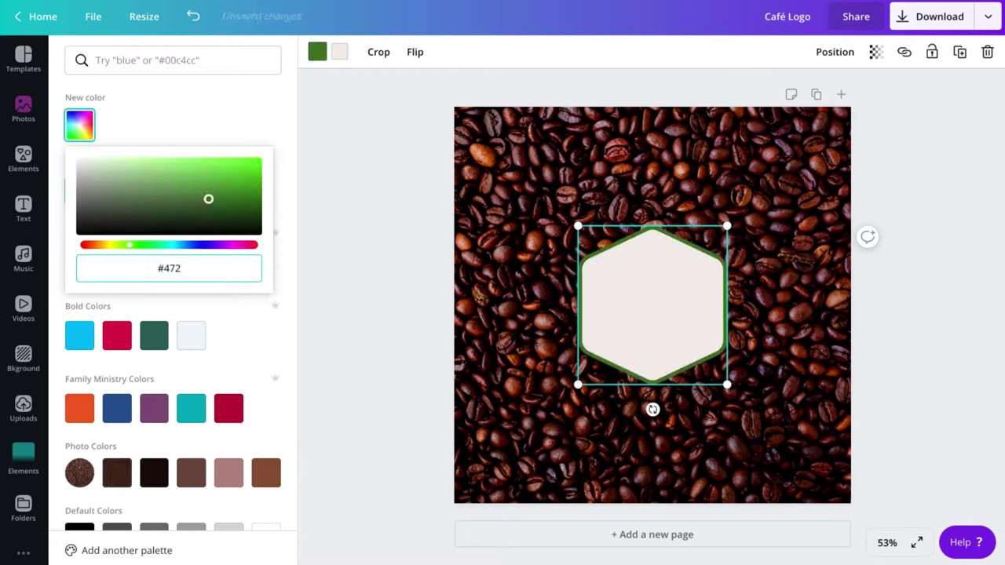
{"action": "type", "text": "0"}
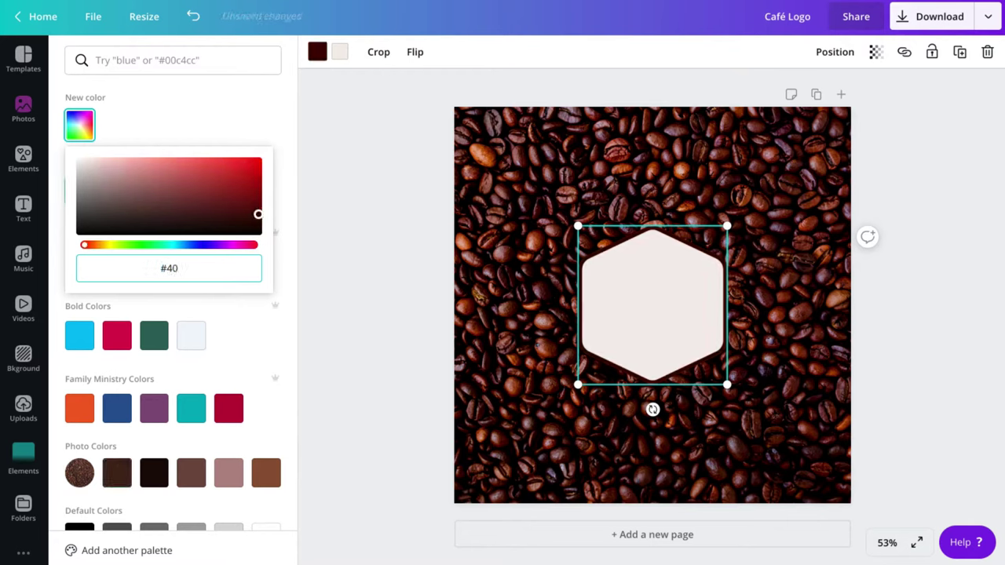
{"action": "type", "text": "11"}
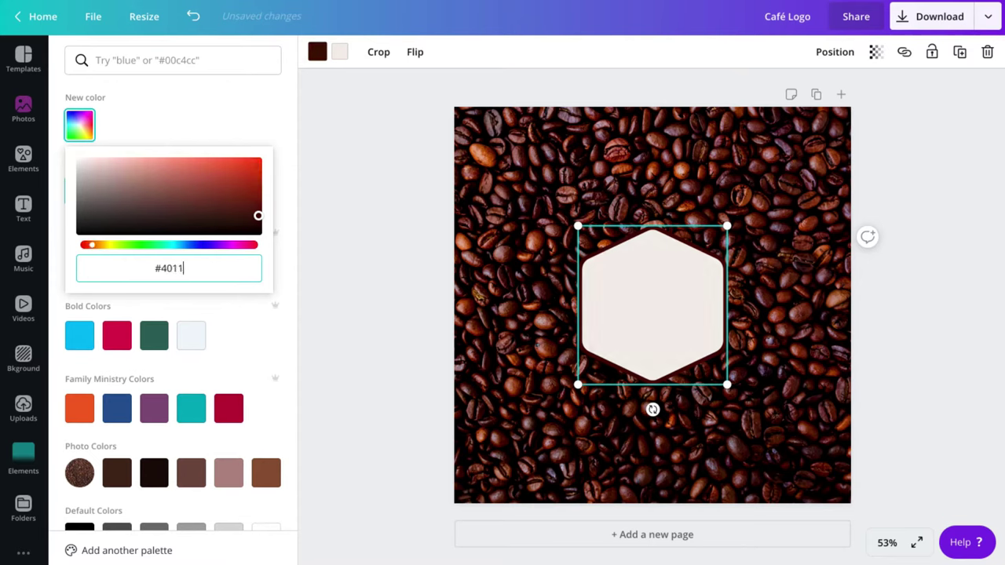
{"action": "type", "text": "0c"}
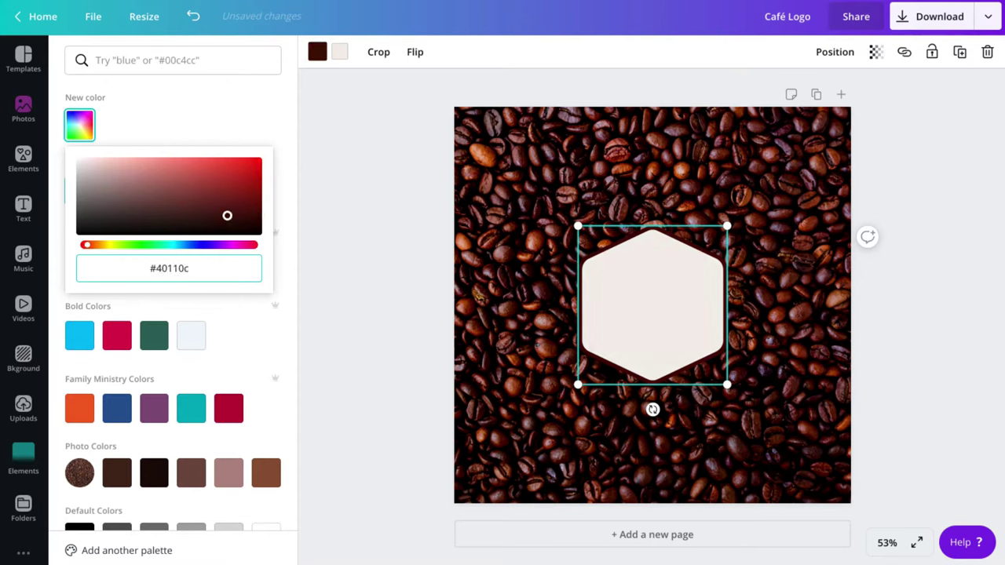
{"action": "key", "text": "Return"}
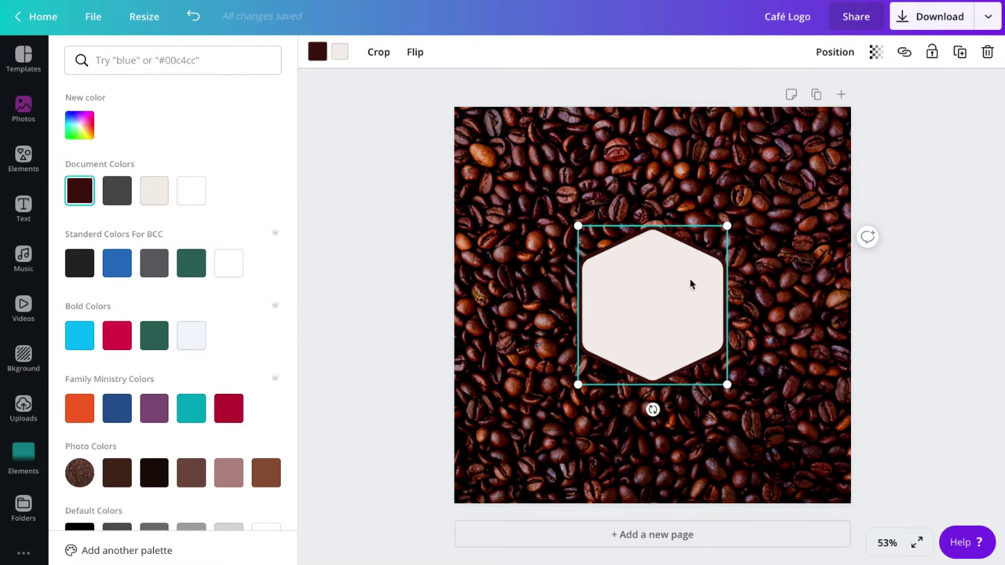
Change the hexagon's fill color to the document's white
{"action": "left_click", "coordinate": [341, 53]}
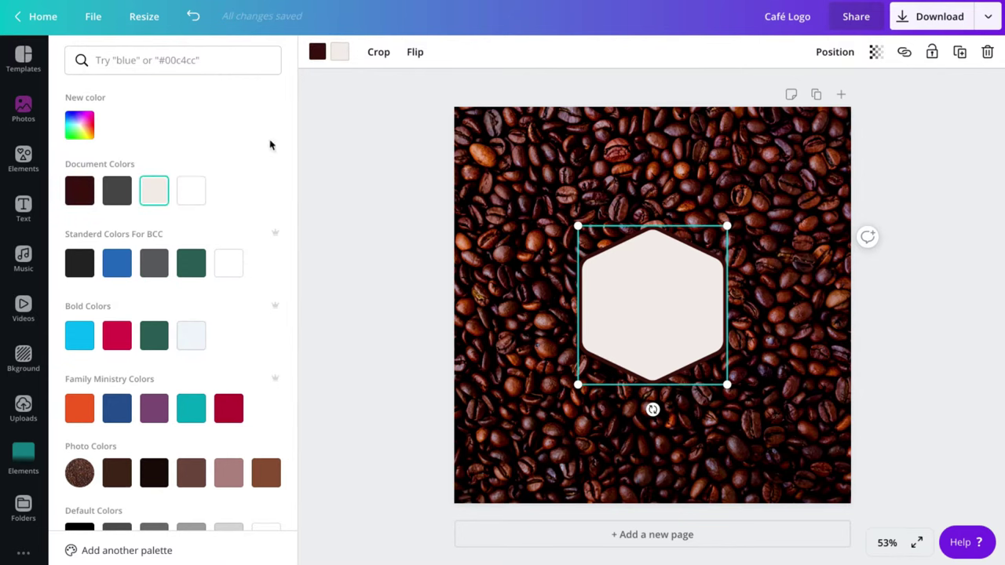
{"action": "left_click", "coordinate": [186, 193]}
{"action": "left_click", "coordinate": [374, 244]}
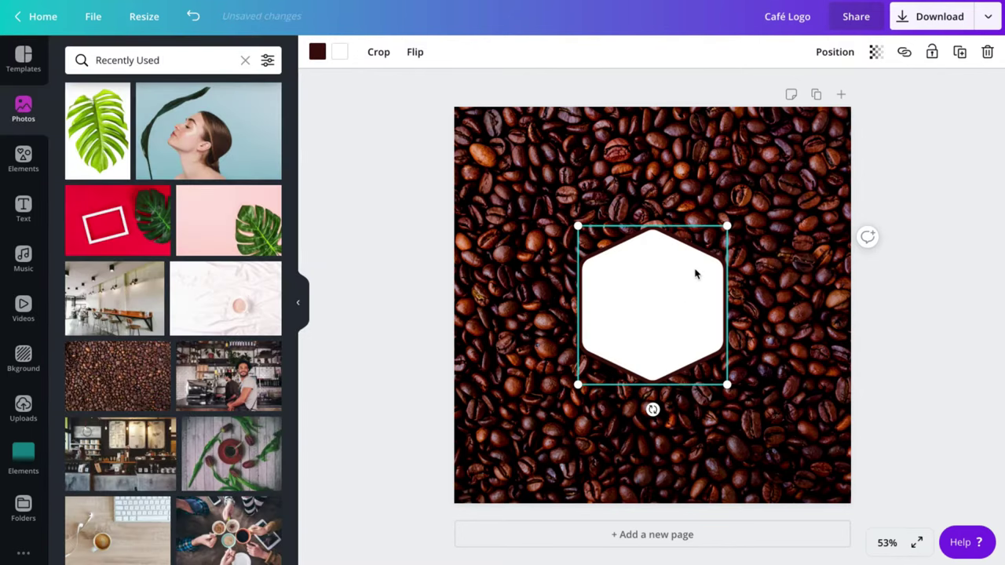
Enlarge the hexagon slightly and center it on the page
{"action": "left_click_drag", "start_coordinate": [730, 226], "coordinate": [735, 218]}
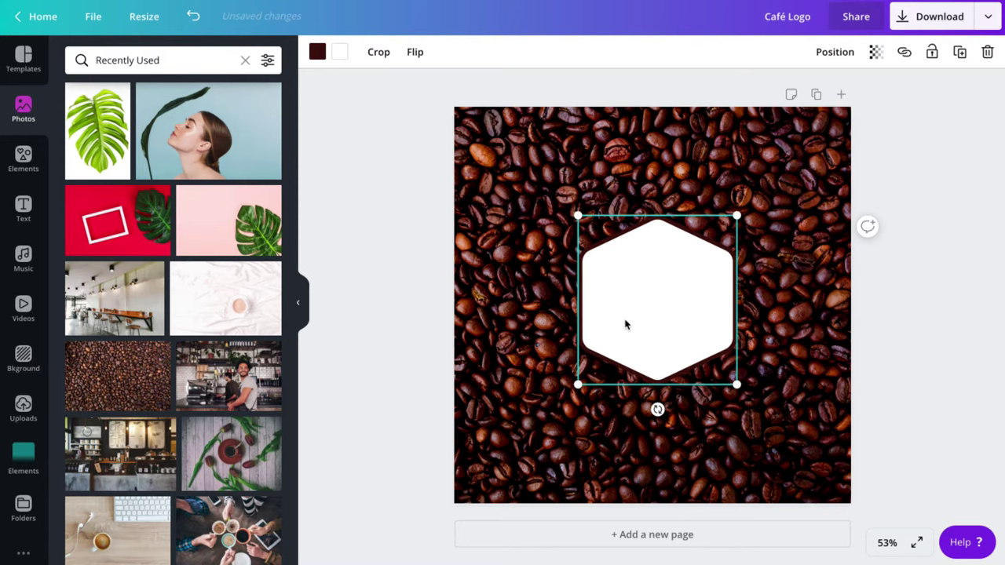
{"action": "left_click_drag", "start_coordinate": [668, 320], "coordinate": [664, 312]}
{"action": "left_click_drag", "start_coordinate": [728, 214], "coordinate": [745, 206]}
{"action": "left_click_drag", "start_coordinate": [680, 299], "coordinate": [673, 303]}
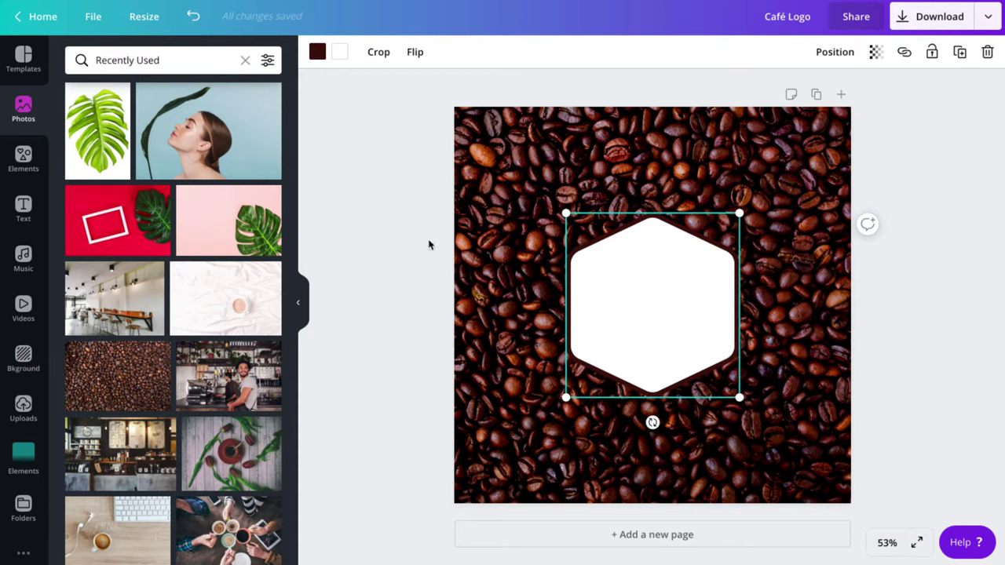
Add a heading, color it with the document's dark brown and center it horizontally over the hexagon
{"action": "left_click", "coordinate": [24, 208]}
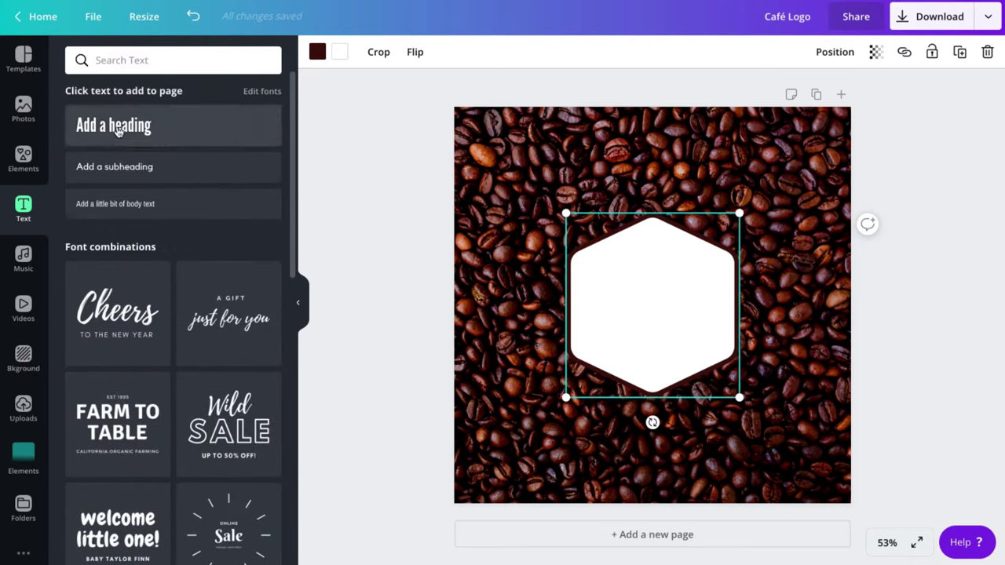
{"action": "left_click", "coordinate": [116, 135]}
{"action": "left_click_drag", "start_coordinate": [663, 461], "coordinate": [657, 331]}
{"action": "left_click", "coordinate": [490, 52]}
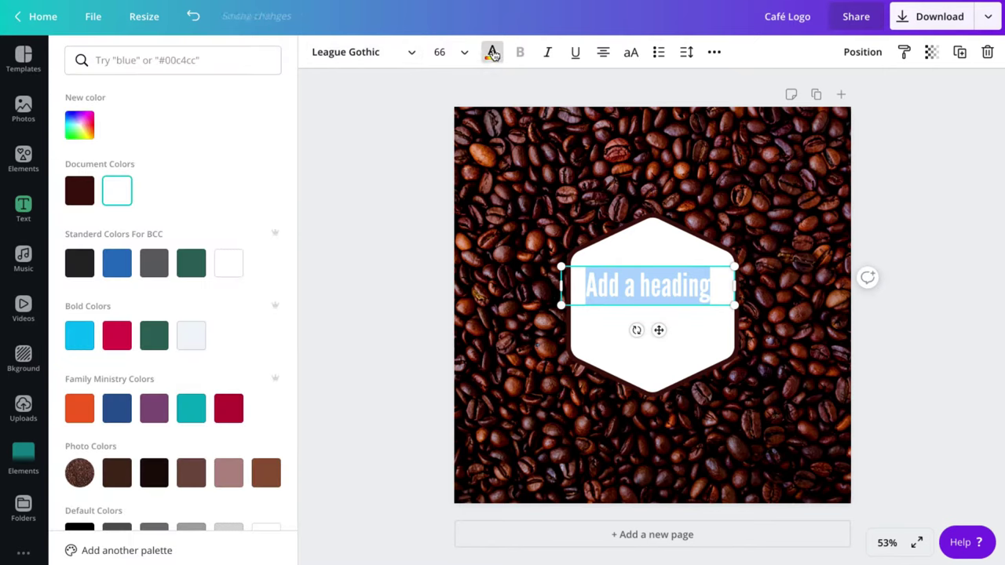
{"action": "left_click", "coordinate": [79, 190]}
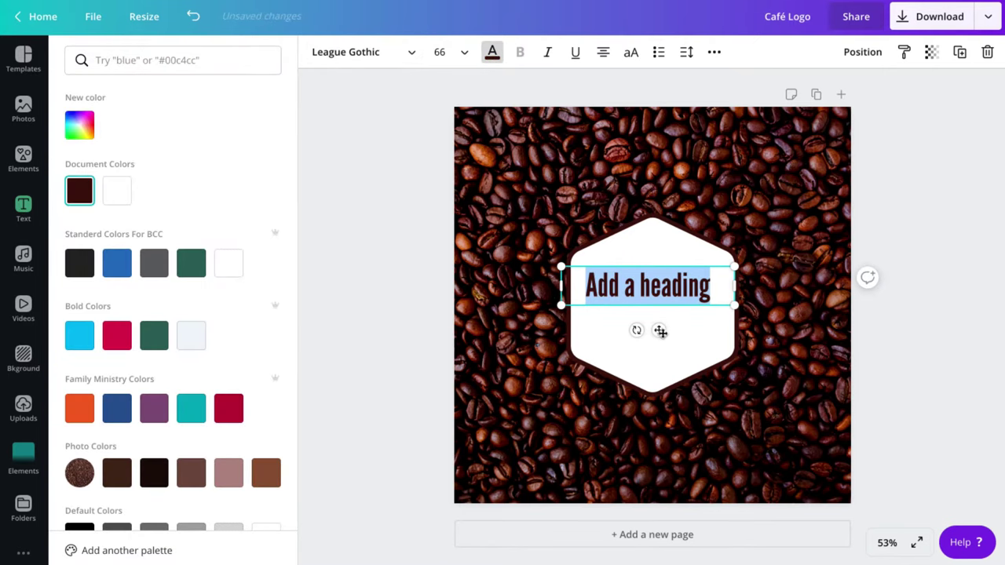
{"action": "left_click_drag", "start_coordinate": [662, 331], "coordinate": [664, 330]}
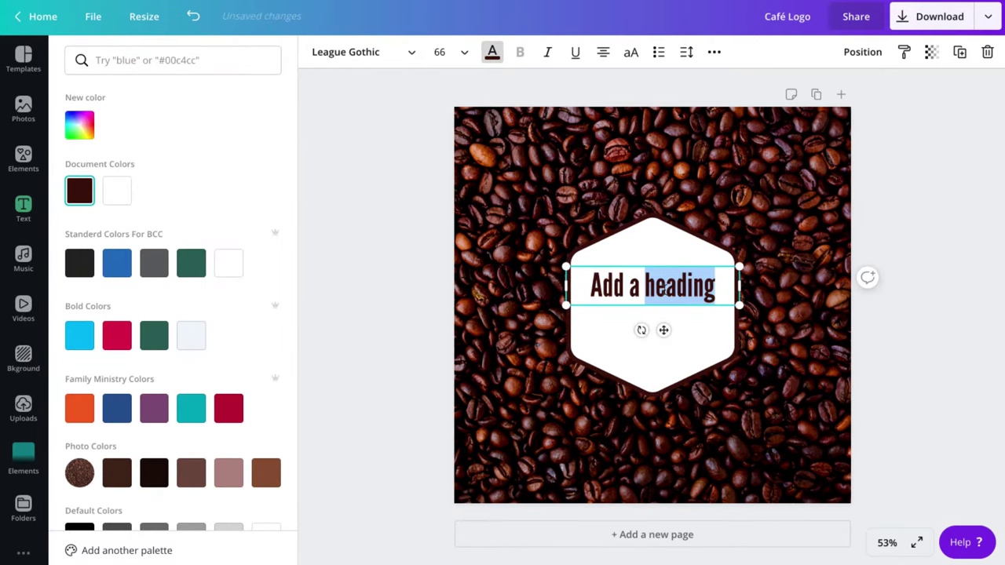
Replace the heading text with "coco" and "java" on two separate lines
{"action": "type", "text": "COCO"}
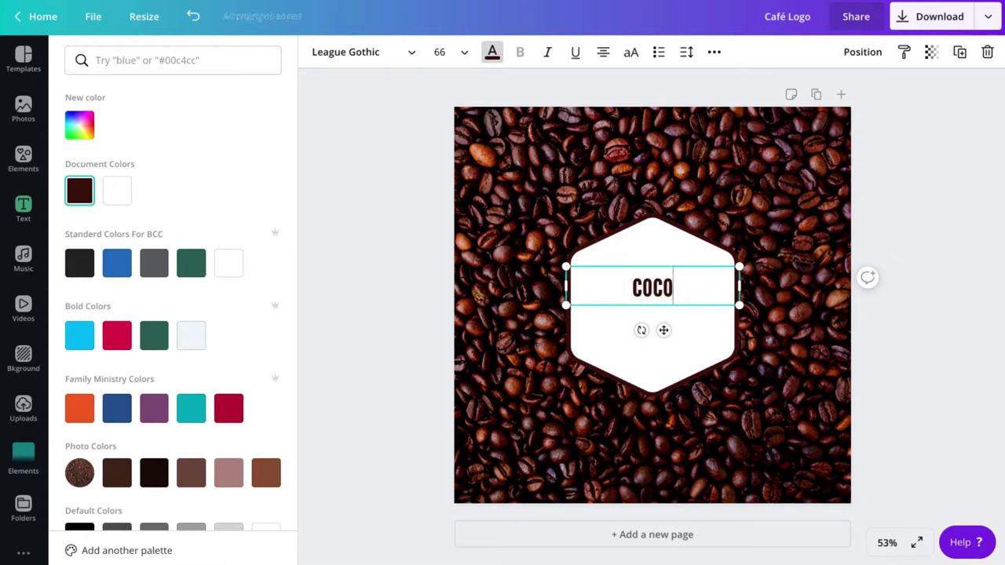
{"action": "key", "text": "Return"}
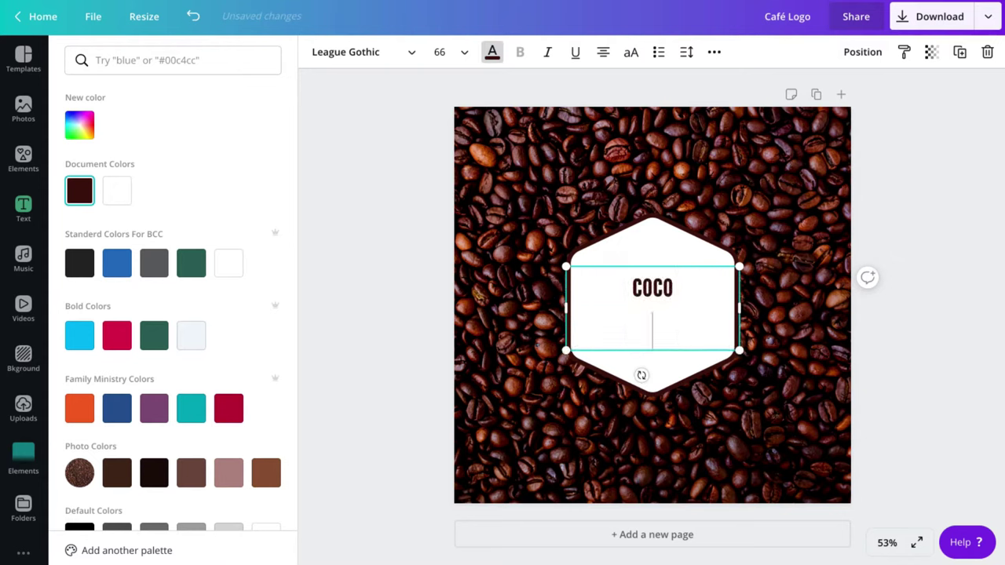
{"action": "type", "text": "java"}
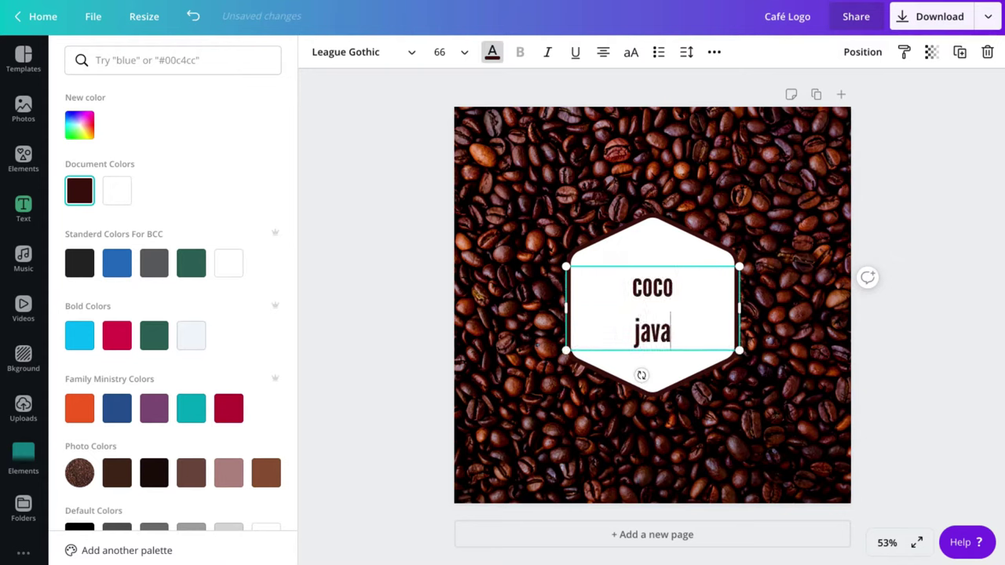
{"action": "left_click", "coordinate": [383, 251]}
Set the font size of the "coco java" text box to 96
{"action": "left_click", "coordinate": [660, 305]}
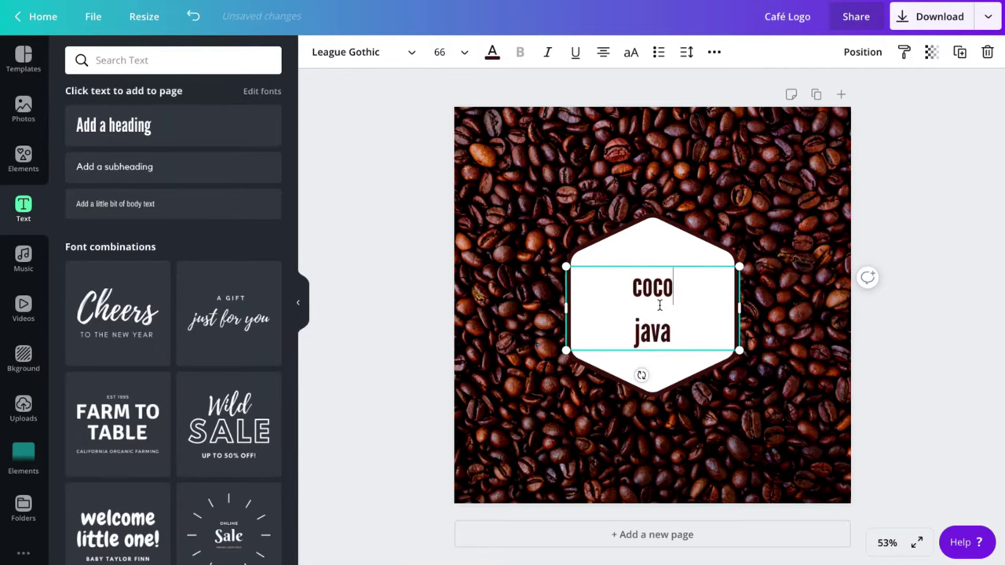
{"action": "left_click", "coordinate": [456, 266]}
{"action": "left_click", "coordinate": [569, 270]}
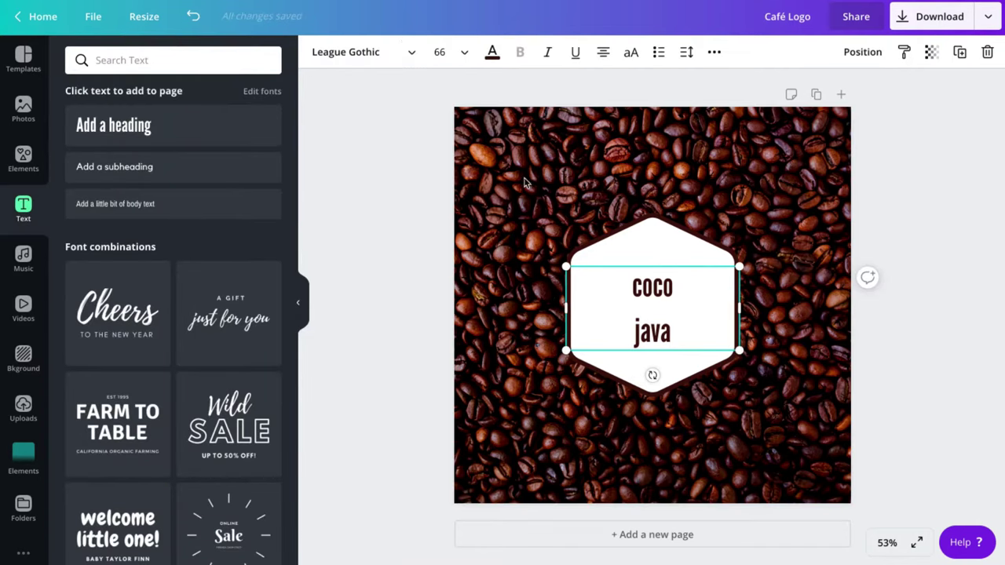
{"action": "left_click", "coordinate": [465, 52]}
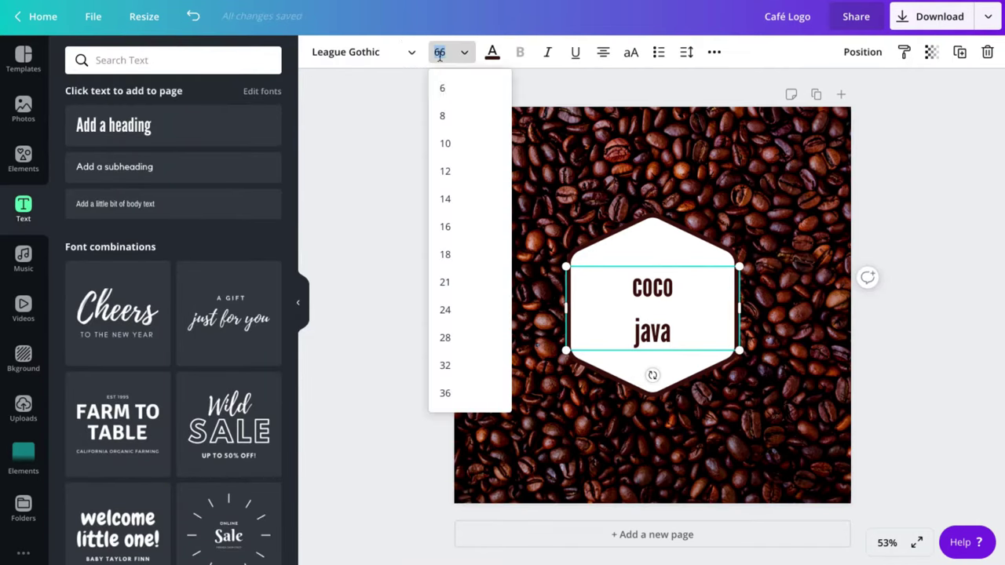
{"action": "left_click", "coordinate": [445, 393]}
{"action": "left_click", "coordinate": [460, 52]}
{"action": "scroll", "coordinate": [471, 314], "scroll_direction": "down", "scroll_amount": 3}
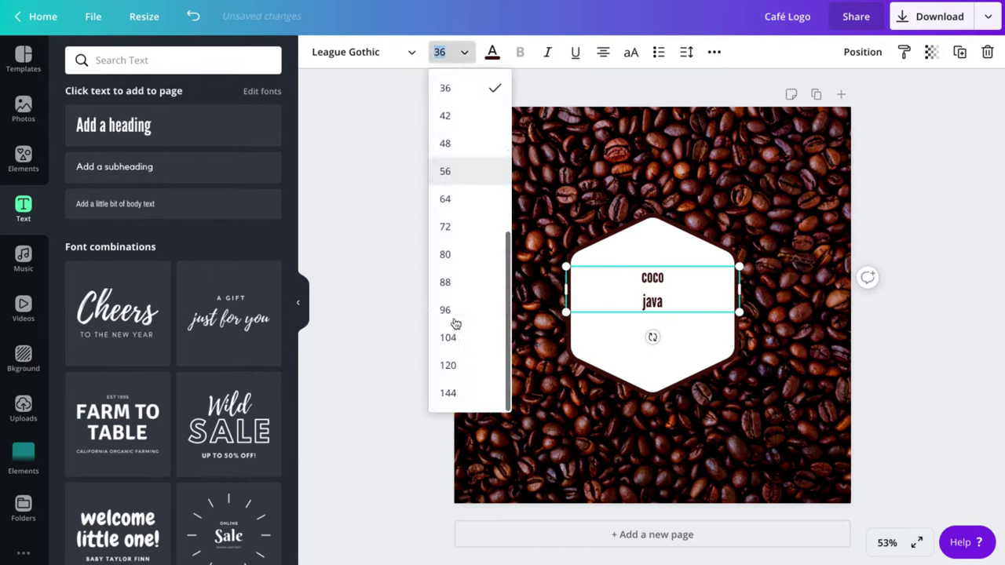
{"action": "left_click", "coordinate": [471, 307]}
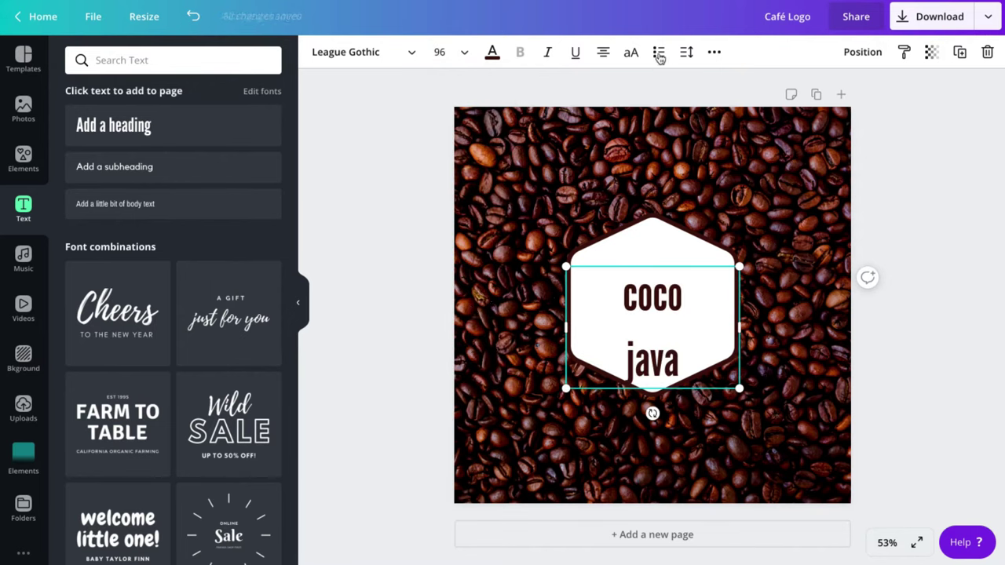
Reduce the "coco java" line height to 0.98 and convert the text to uppercase, nudging it up within the hexagon
{"action": "left_click", "coordinate": [686, 52]}
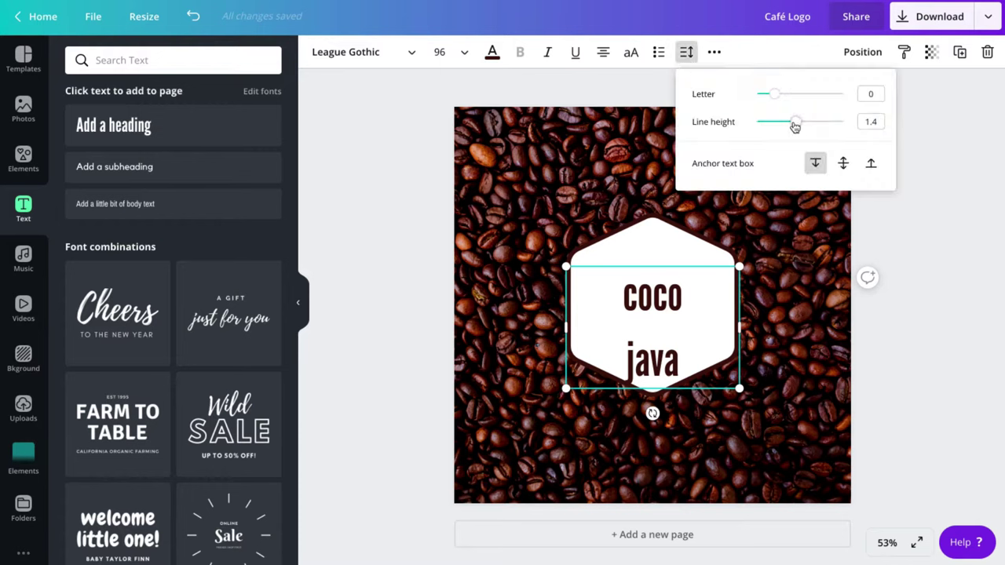
{"action": "left_click_drag", "start_coordinate": [794, 124], "coordinate": [780, 125]}
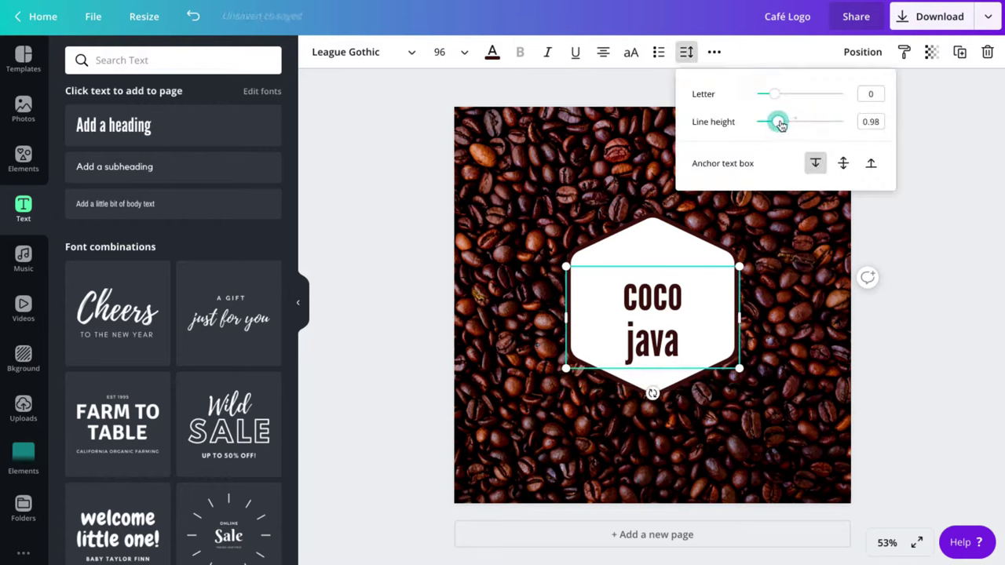
{"action": "left_click", "coordinate": [631, 52]}
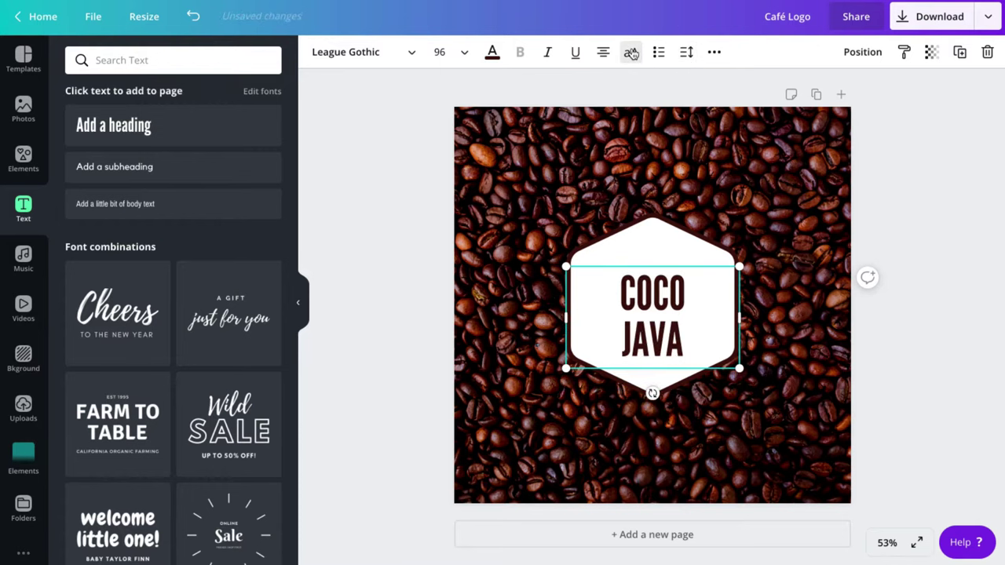
{"action": "left_click_drag", "start_coordinate": [668, 312], "coordinate": [667, 305]}
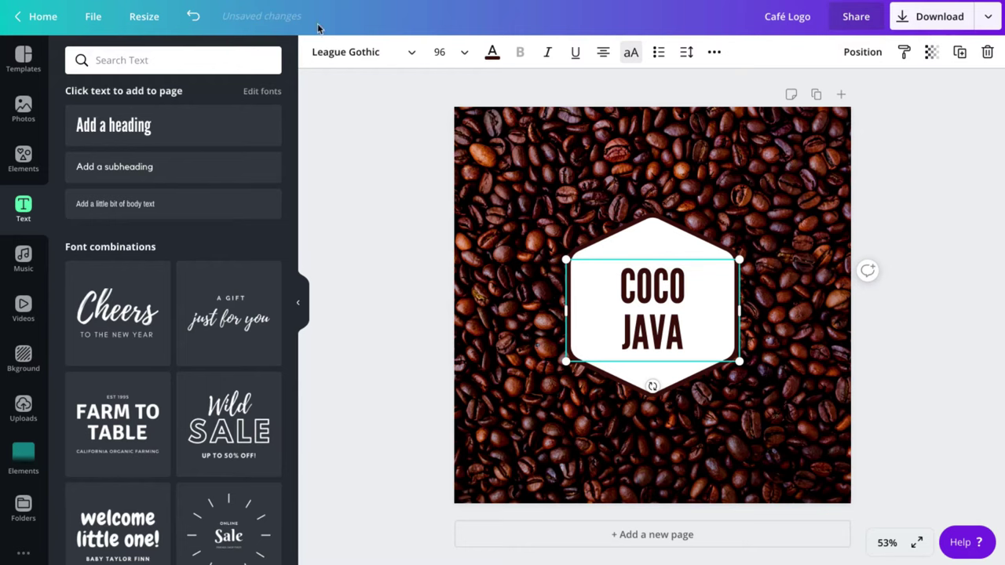
Change the "COCO JAVA" font to Curvilingus Regular and nudge the text up slightly inside the hexagon
{"action": "left_click", "coordinate": [355, 55]}
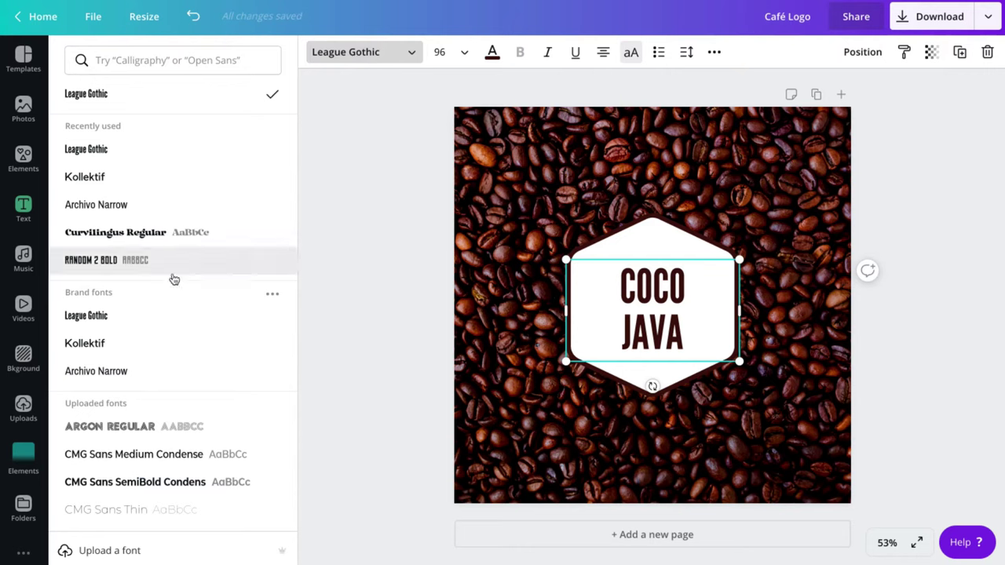
{"action": "left_click", "coordinate": [137, 239]}
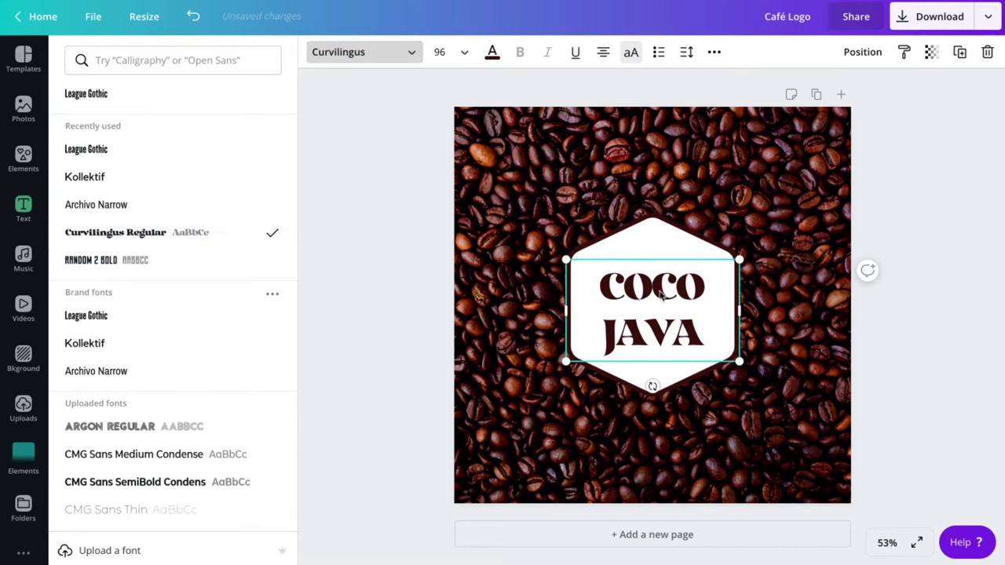
{"action": "left_click_drag", "start_coordinate": [658, 299], "coordinate": [658, 294]}
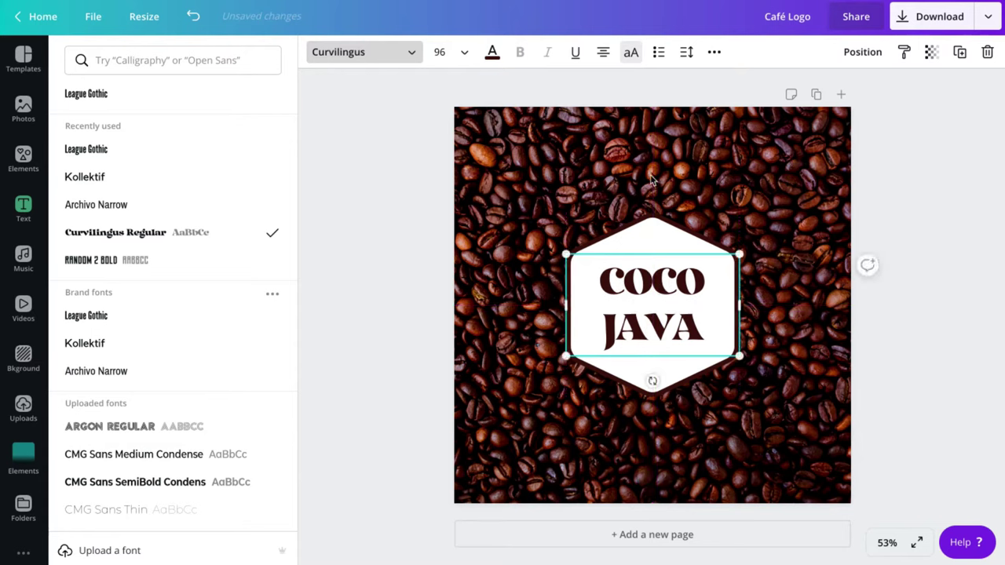
Tighten the "COCO JAVA" line height to 0.73 and scale the text box up to font size 108
{"action": "left_click", "coordinate": [686, 52]}
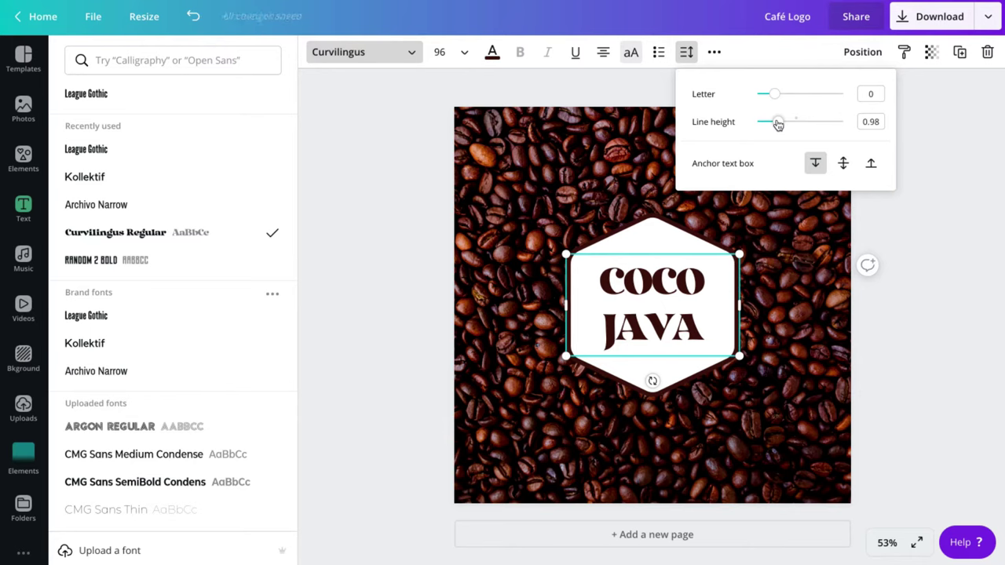
{"action": "left_click_drag", "start_coordinate": [778, 125], "coordinate": [771, 124]}
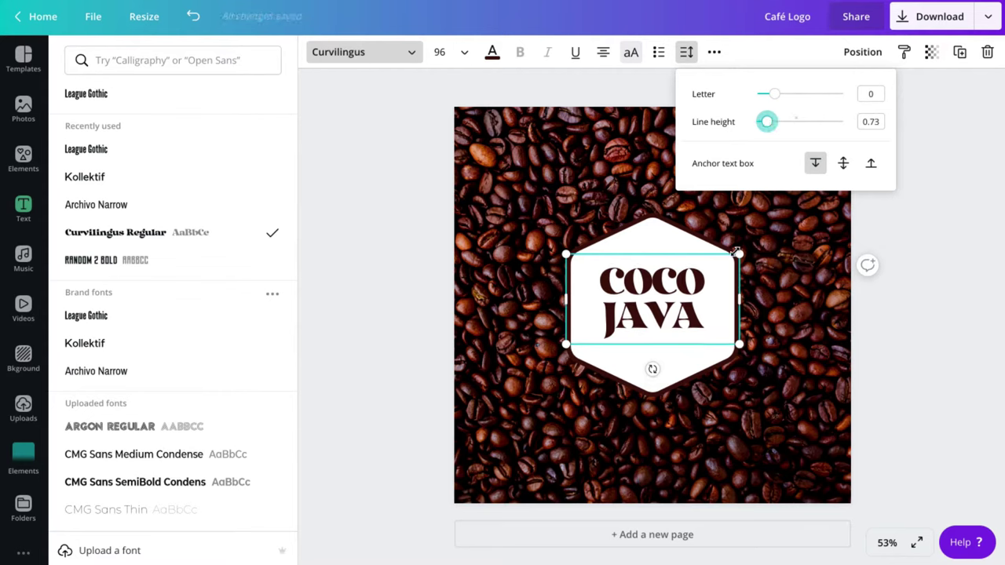
{"action": "left_click_drag", "start_coordinate": [739, 253], "coordinate": [759, 236]}
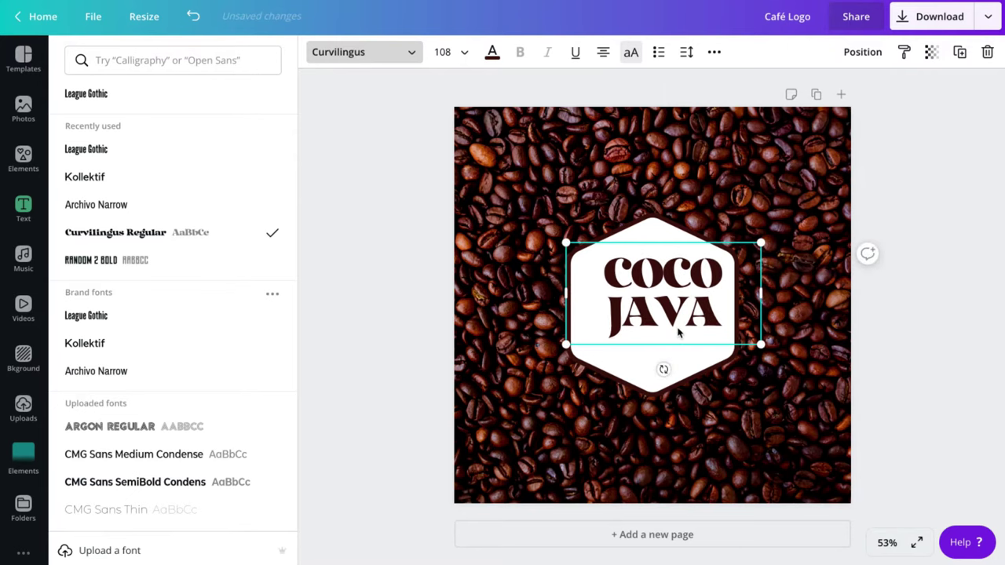
Align the "COCO JAVA" text box to the center and middle of the page, leaving it deselected
{"action": "left_click", "coordinate": [862, 54]}
{"action": "left_click", "coordinate": [783, 181]}
{"action": "left_click", "coordinate": [712, 178]}
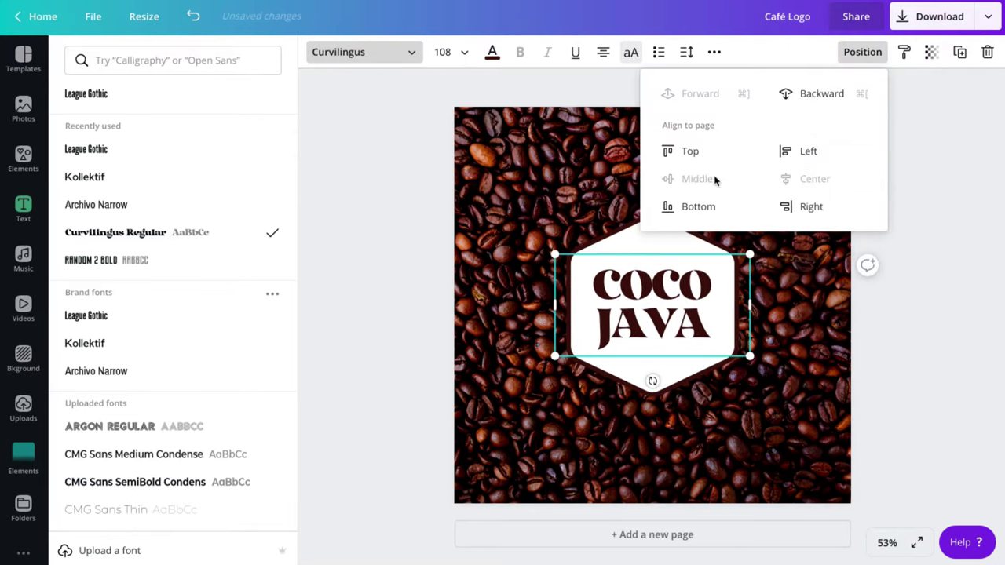
{"action": "left_click", "coordinate": [417, 253]}
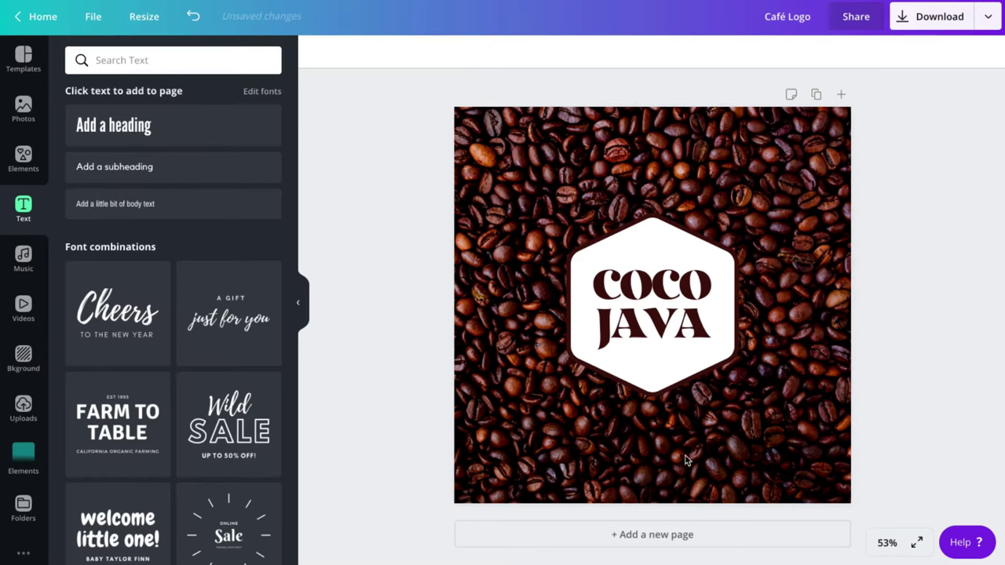
Add the teal wavy line from the recently used elements, shrink it and place it beneath "JAVA"
{"action": "left_click", "coordinate": [24, 463]}
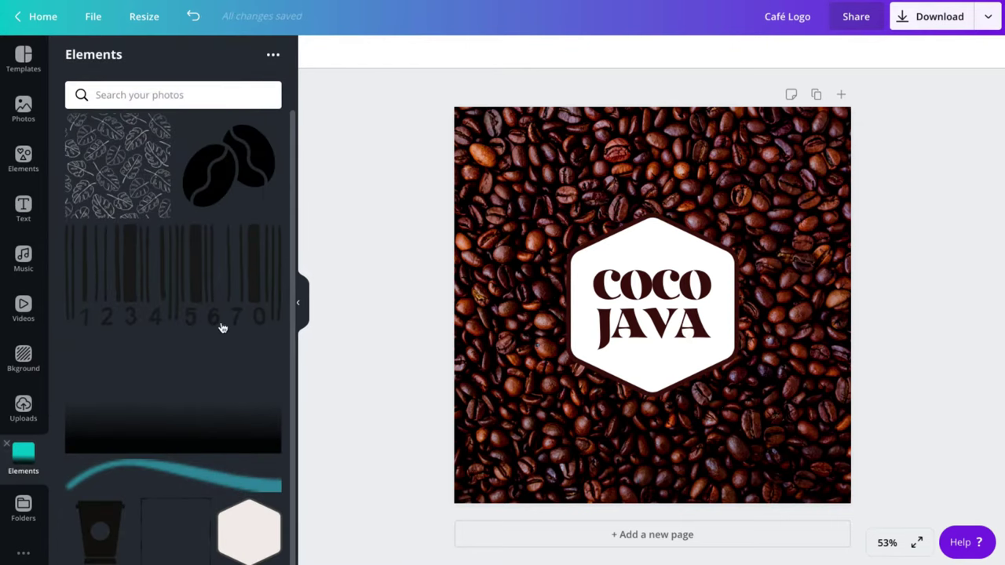
{"action": "left_click", "coordinate": [24, 157]}
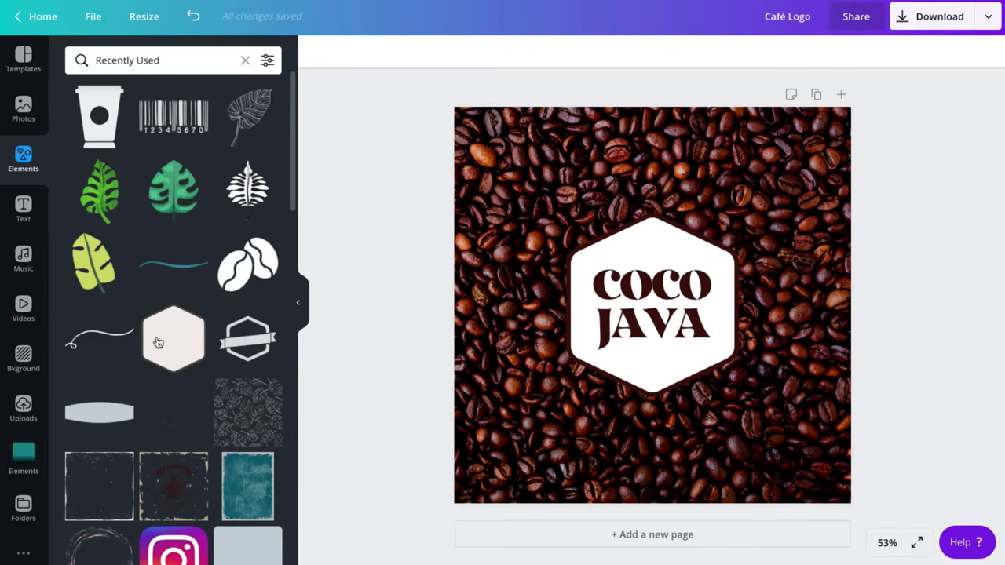
{"action": "scroll", "coordinate": [157, 342], "scroll_direction": "down", "scroll_amount": 5}
{"action": "scroll", "coordinate": [157, 343], "scroll_direction": "up", "scroll_amount": 5}
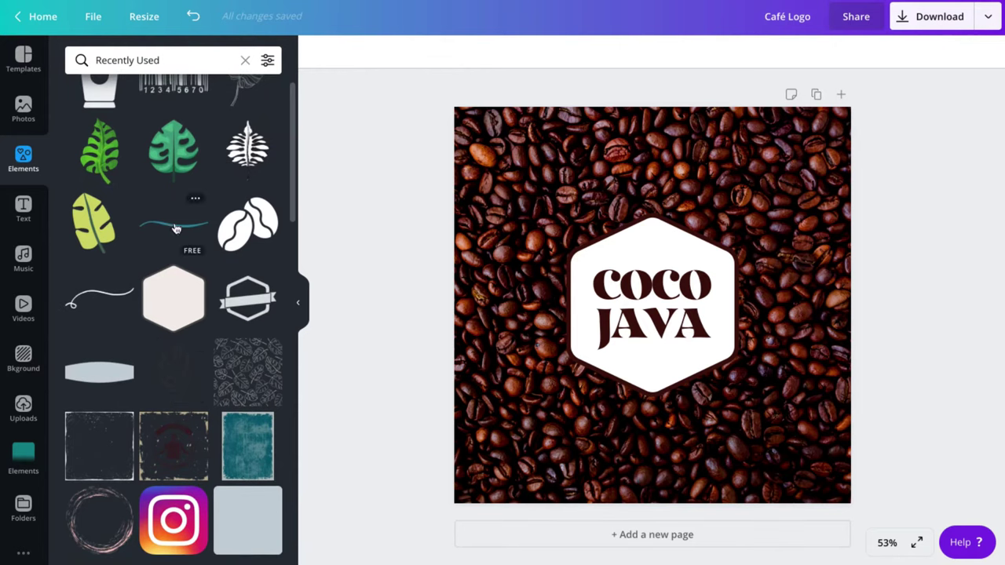
{"action": "left_click", "coordinate": [176, 228]}
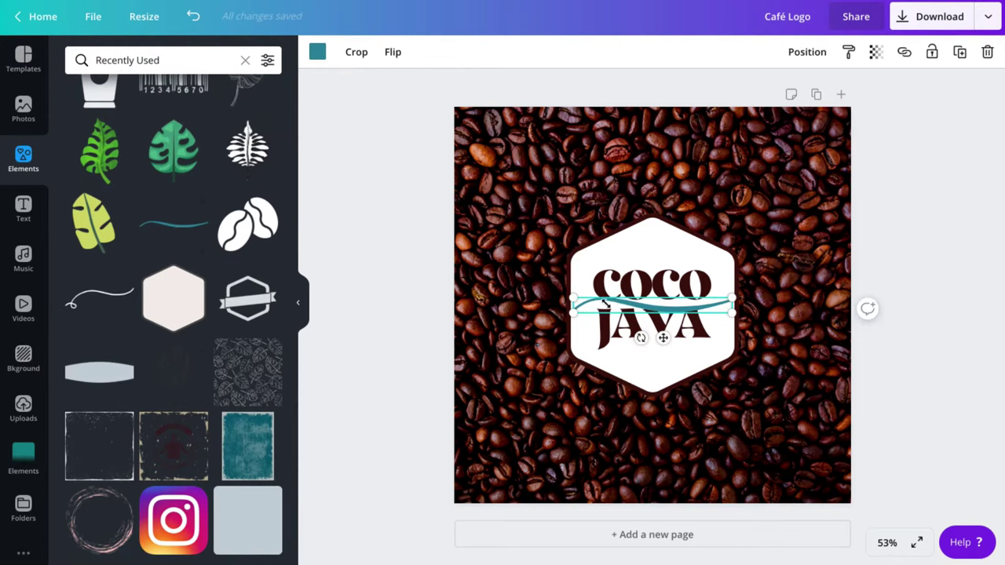
{"action": "left_click_drag", "start_coordinate": [663, 337], "coordinate": [683, 378]}
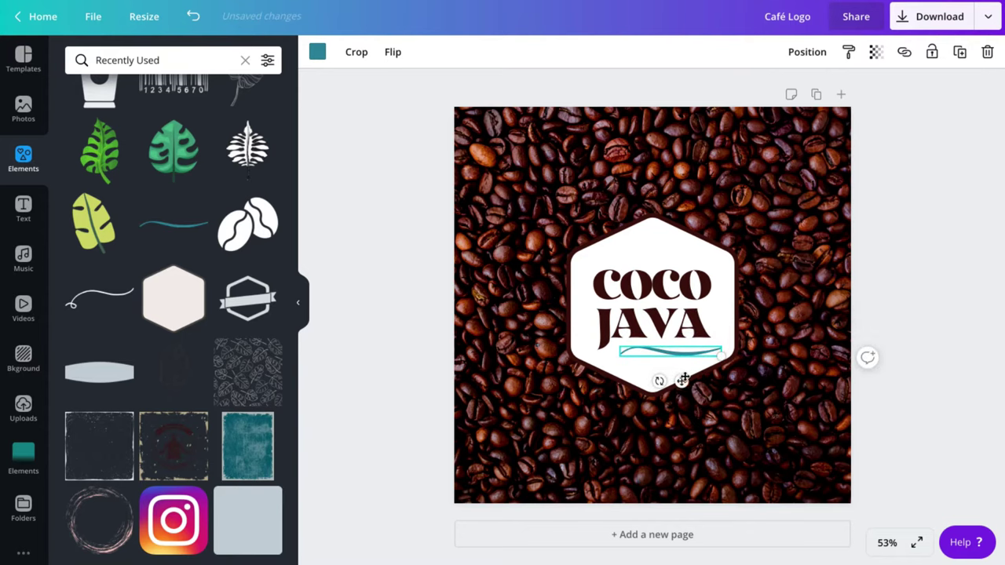
Flip the wavy line horizontally and reposition it closer beneath the word "JAVA"
{"action": "left_click", "coordinate": [24, 56]}
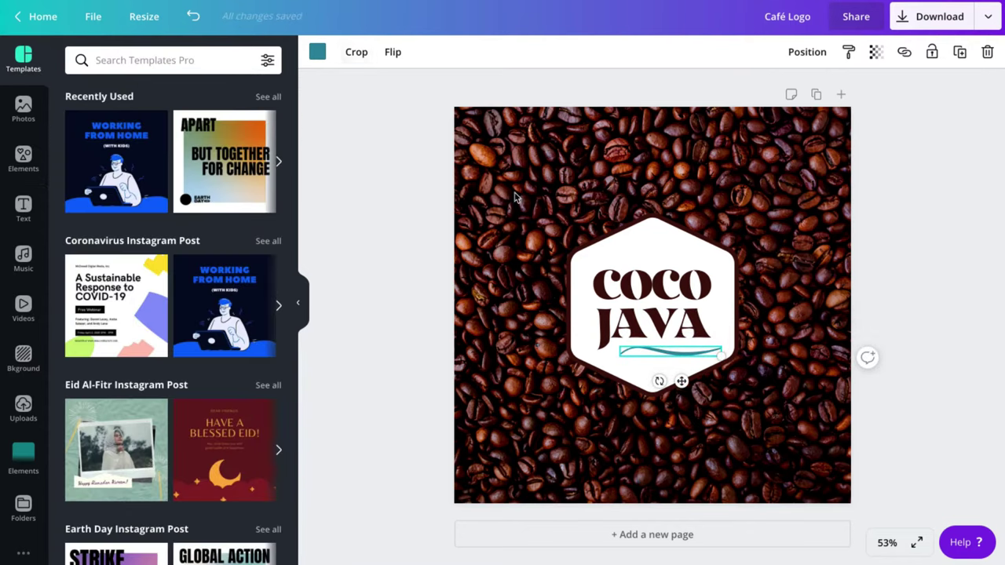
{"action": "left_click", "coordinate": [392, 52]}
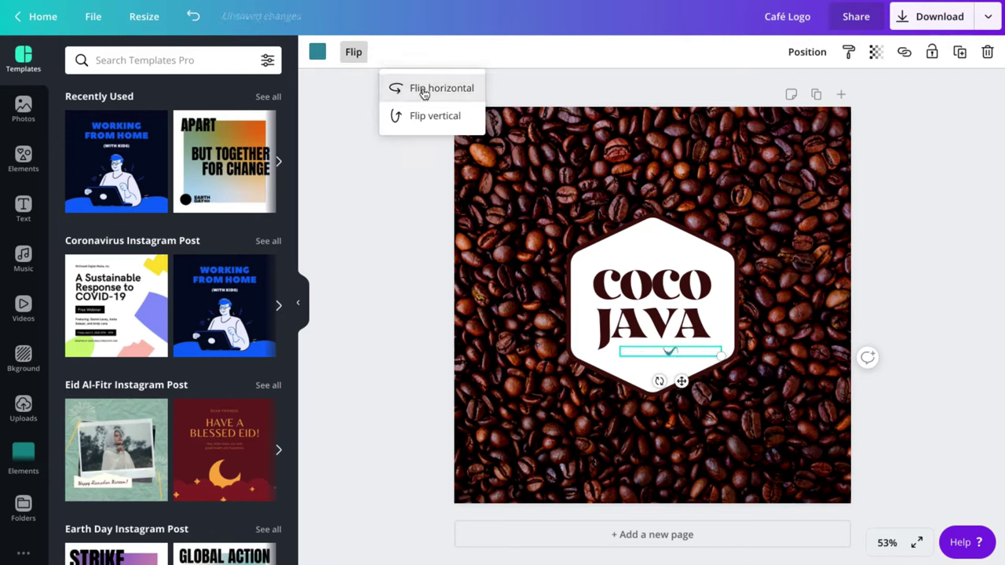
{"action": "left_click", "coordinate": [423, 89]}
{"action": "left_click", "coordinate": [681, 382]}
{"action": "left_click_drag", "start_coordinate": [682, 382], "coordinate": [675, 379]}
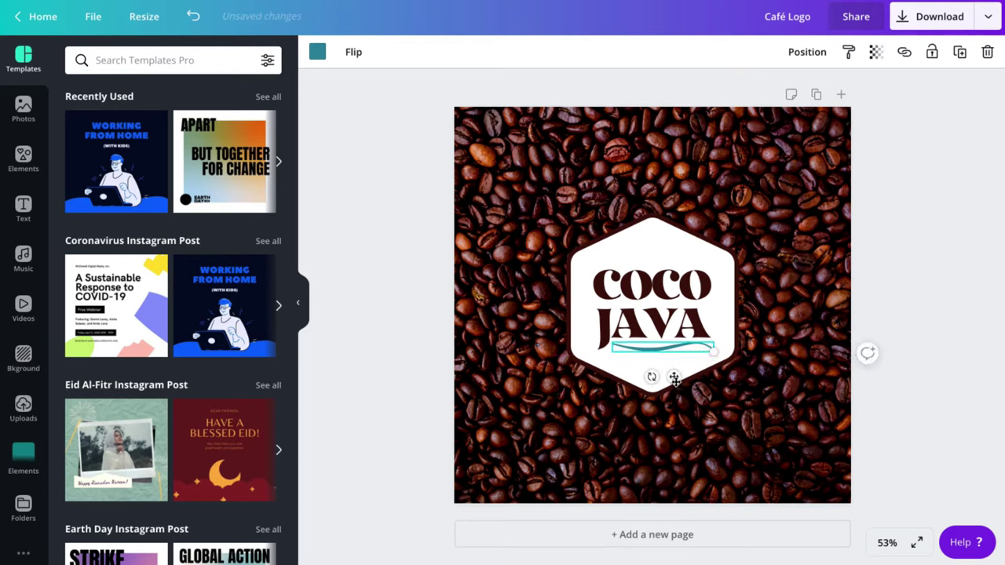
{"action": "left_click_drag", "start_coordinate": [675, 378], "coordinate": [675, 379]}
Recolor the wavy line with the document's dark brown and deselect it
{"action": "left_click", "coordinate": [317, 52]}
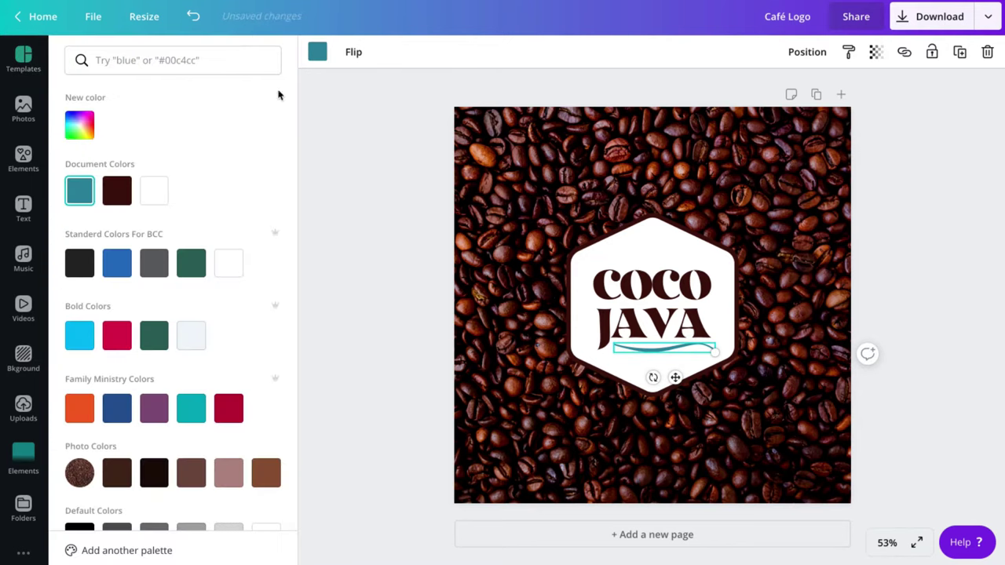
{"action": "left_click", "coordinate": [117, 191]}
{"action": "left_click", "coordinate": [402, 242]}
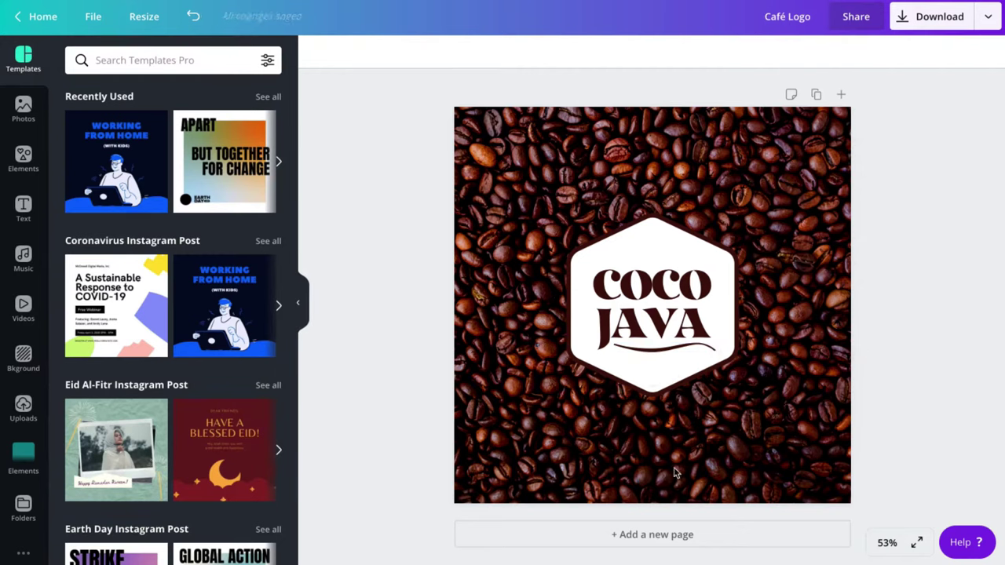
{"action": "left_click", "coordinate": [671, 355]}
{"action": "left_click", "coordinate": [337, 269]}
Add the two-coffee-beans graphic from the recently used elements, shrink it and center it above "COCO" in the hexagon
{"action": "left_click", "coordinate": [23, 149]}
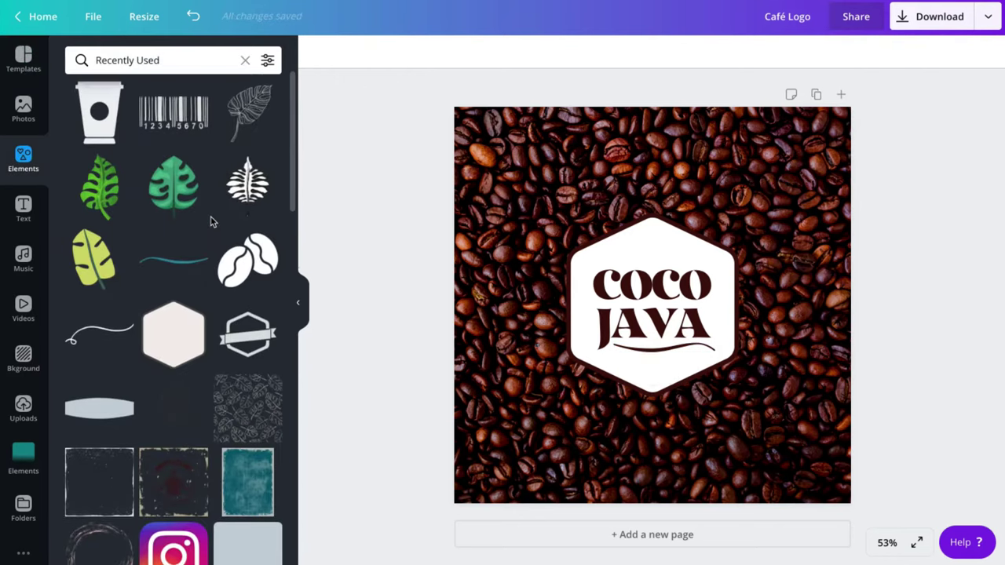
{"action": "scroll", "coordinate": [211, 221], "scroll_direction": "down", "scroll_amount": 2}
{"action": "left_click", "coordinate": [238, 165]}
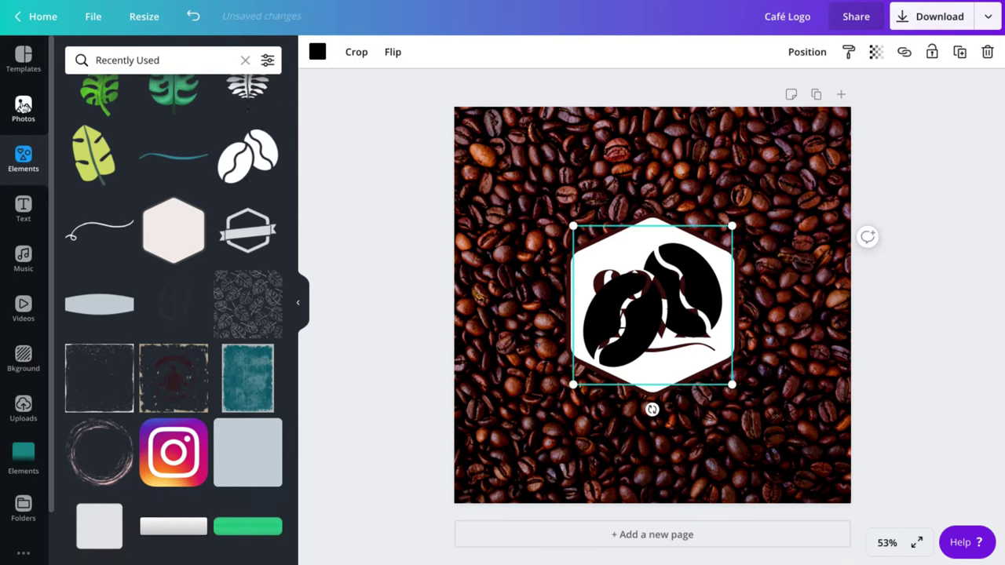
{"action": "left_click", "coordinate": [24, 56]}
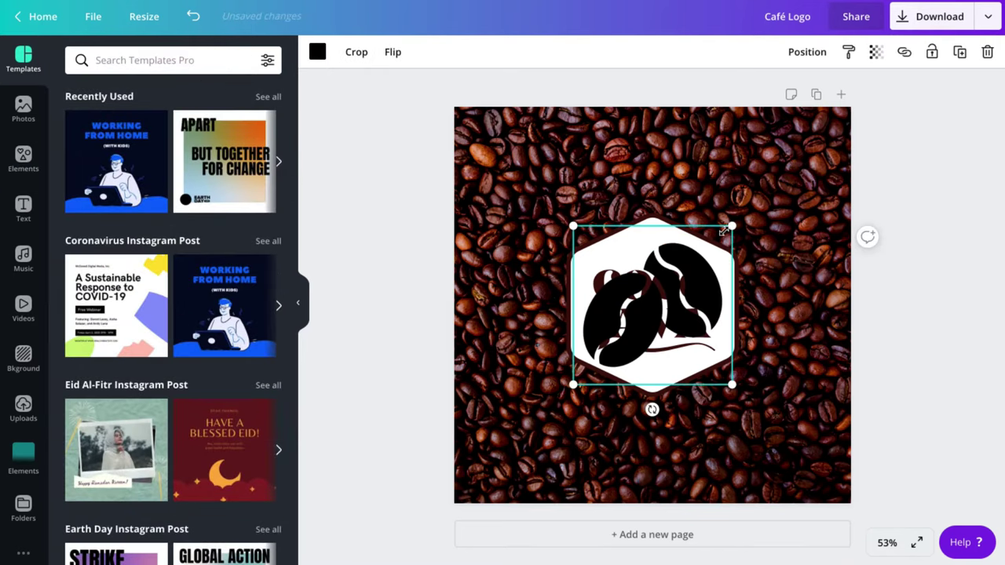
{"action": "left_click_drag", "start_coordinate": [724, 232], "coordinate": [665, 283]}
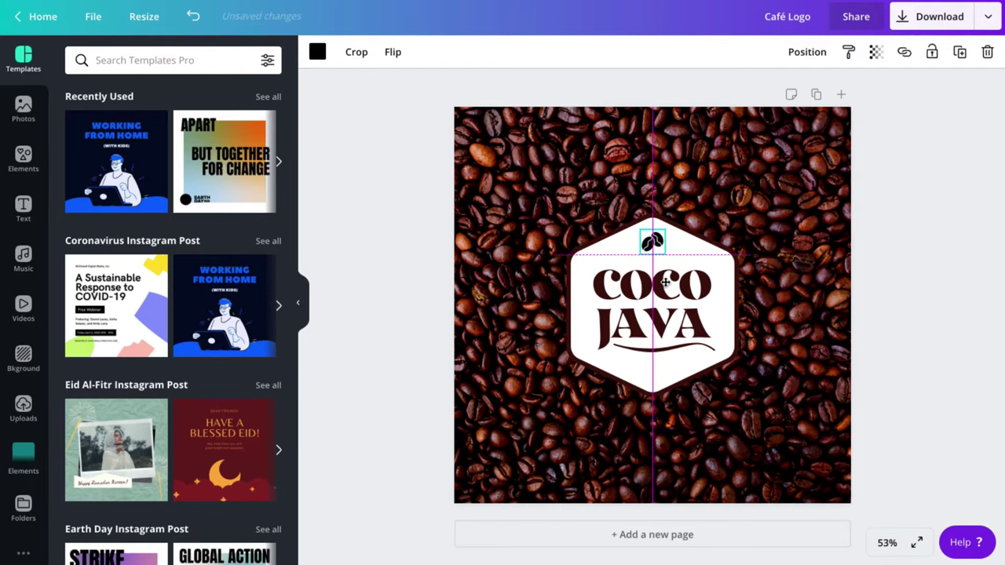
Recolor the coffee beans graphic with the document's dark brown and deselect it
{"action": "left_click", "coordinate": [317, 52]}
{"action": "left_click", "coordinate": [118, 191]}
{"action": "left_click", "coordinate": [359, 227]}
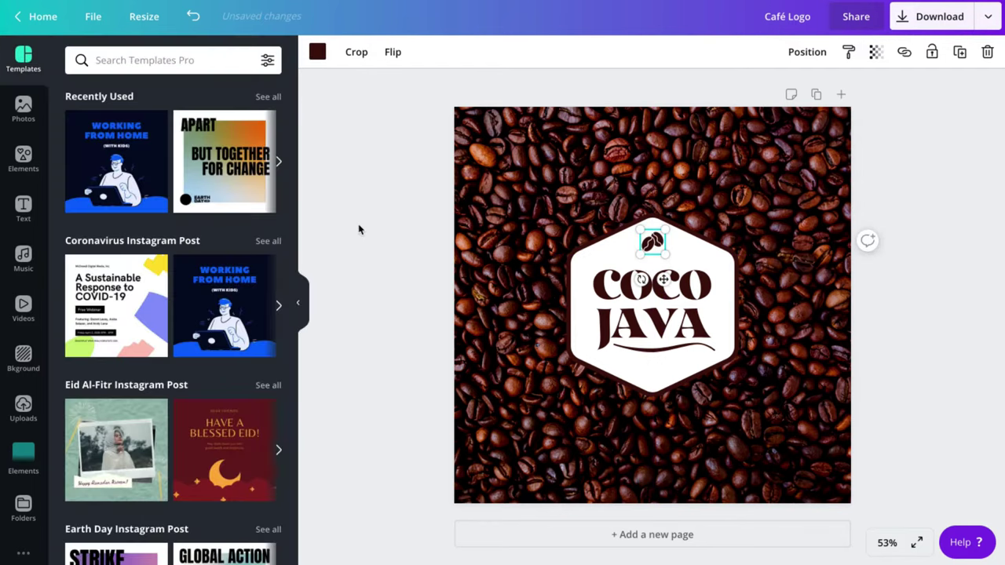
{"action": "left_click", "coordinate": [359, 228]}
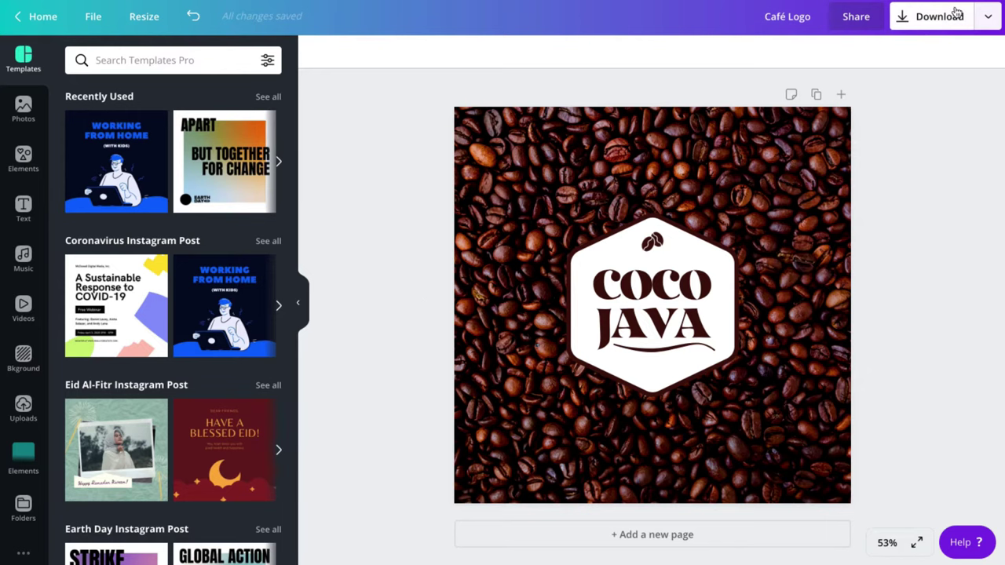
Publish the finished logo design to Smartmockups
{"action": "left_click", "coordinate": [988, 22]}
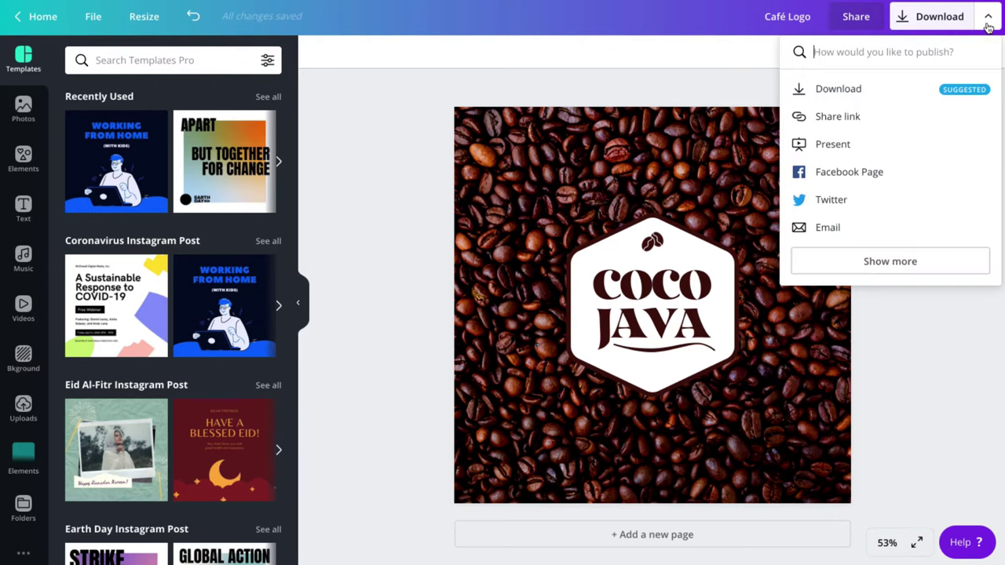
{"action": "left_click", "coordinate": [880, 270]}
{"action": "scroll", "coordinate": [882, 270], "scroll_direction": "down", "scroll_amount": 2}
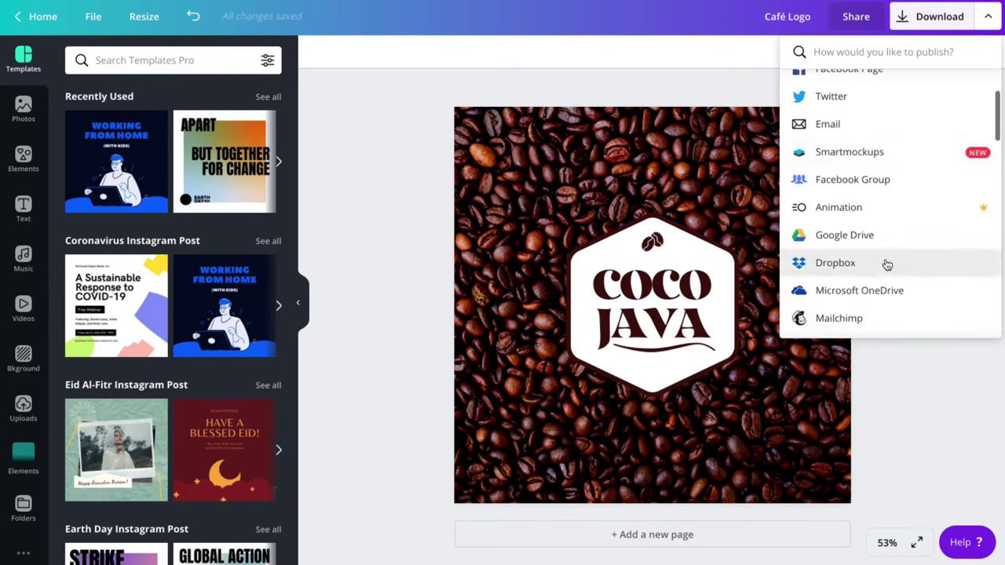
{"action": "left_click", "coordinate": [857, 161]}
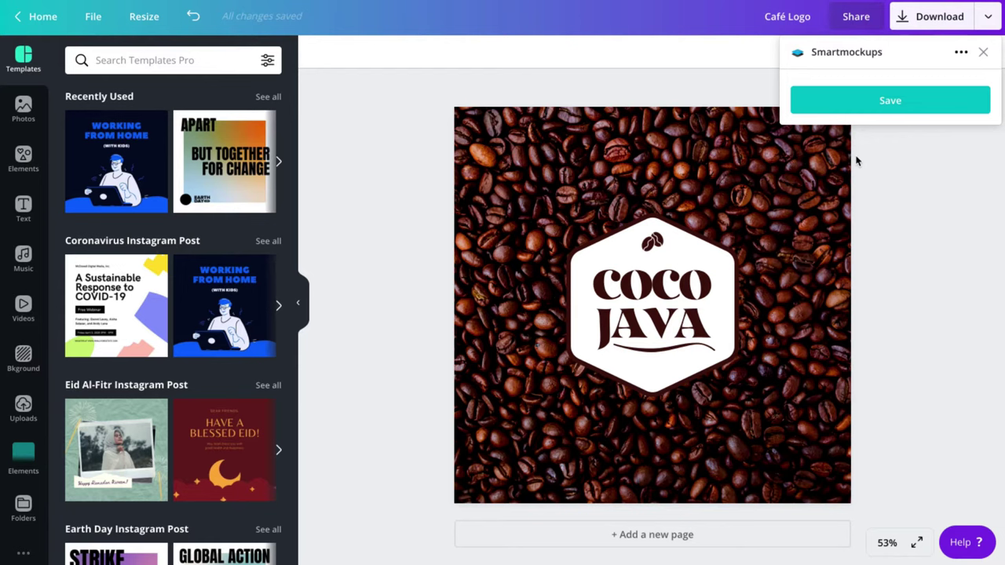
{"action": "left_click", "coordinate": [897, 102]}
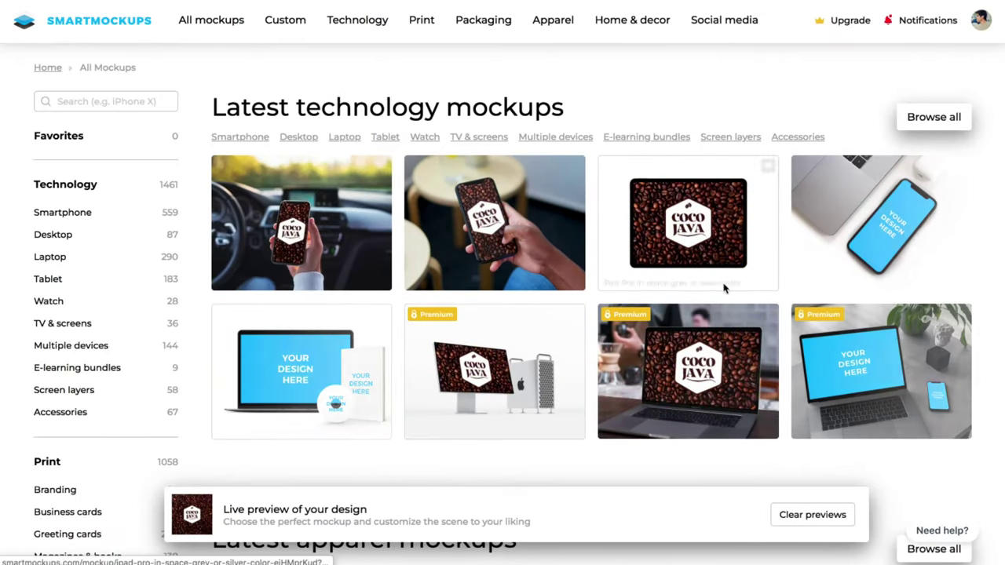
Browse the product mockups down to the packaging section and open the 16oz paper cup mockup
{"action": "scroll", "coordinate": [681, 349], "scroll_direction": "down", "scroll_amount": 3}
{"action": "scroll", "coordinate": [682, 352], "scroll_direction": "down", "scroll_amount": 4}
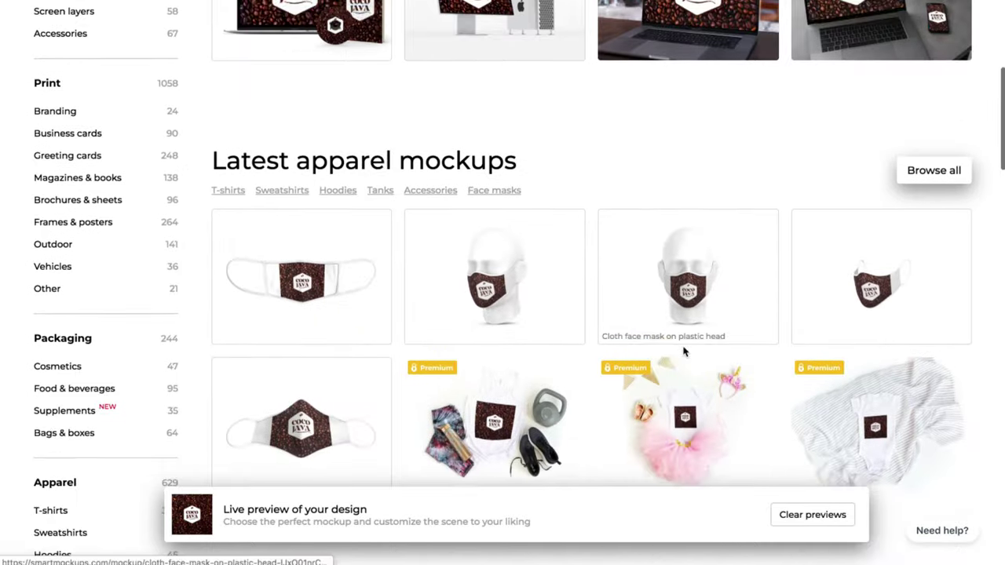
{"action": "scroll", "coordinate": [695, 415], "scroll_direction": "down", "scroll_amount": 4}
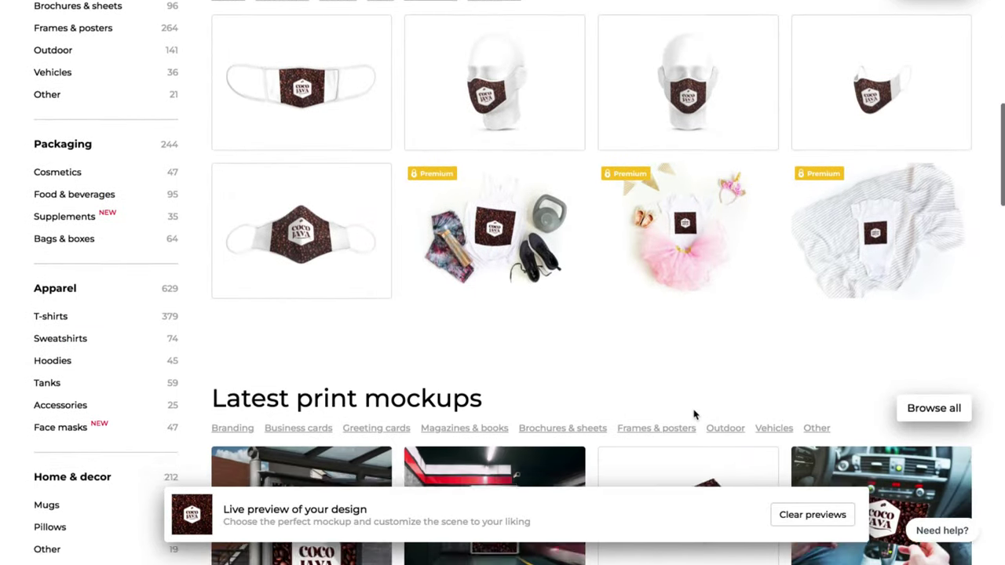
{"action": "scroll", "coordinate": [694, 416], "scroll_direction": "down", "scroll_amount": 8}
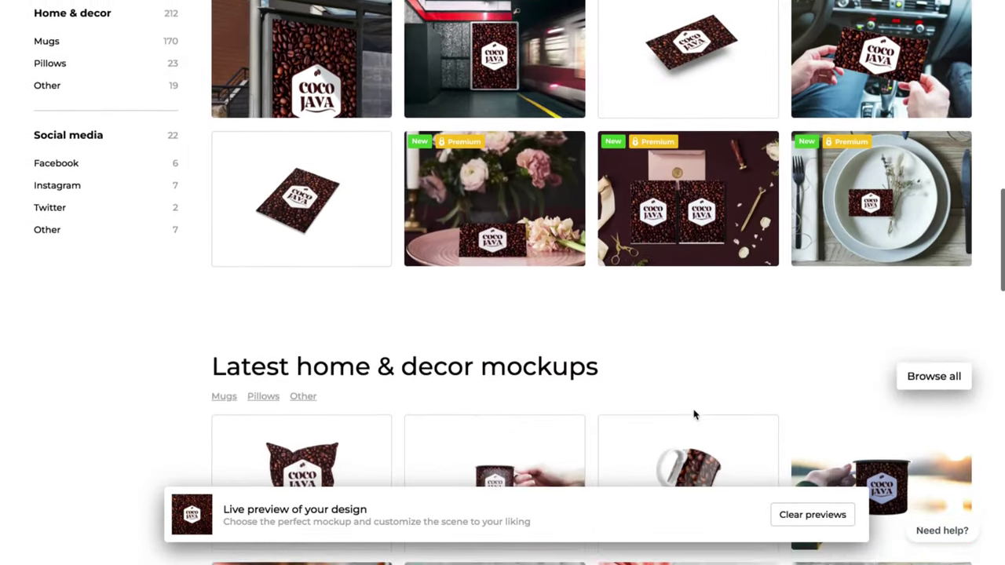
{"action": "scroll", "coordinate": [694, 416], "scroll_direction": "down", "scroll_amount": 3}
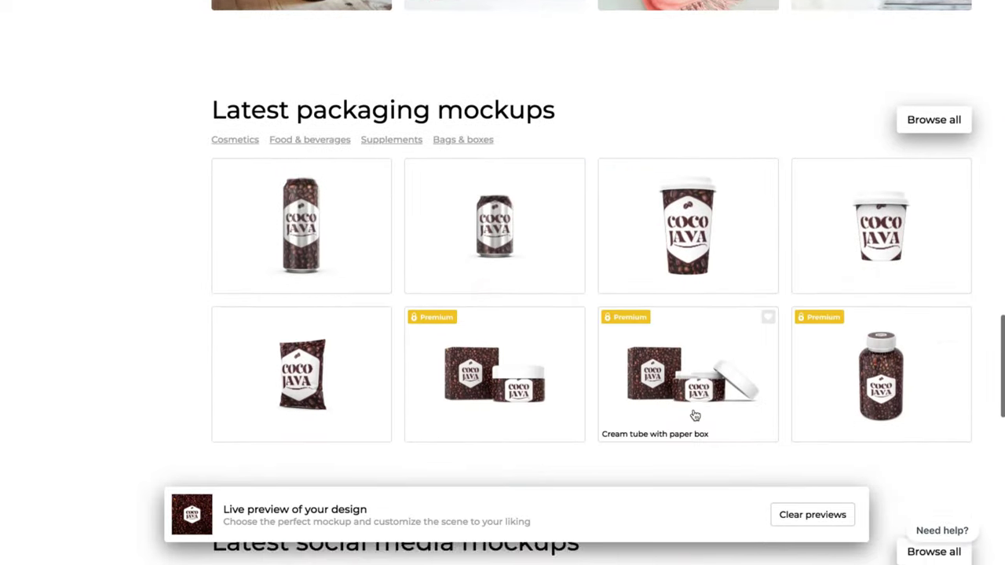
{"action": "left_click", "coordinate": [679, 209]}
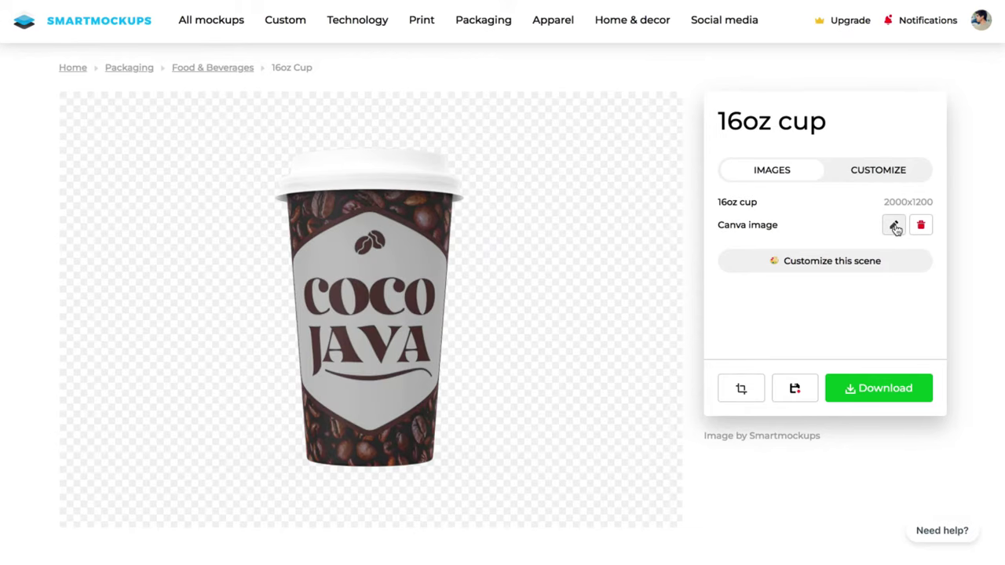
Scale down the Canva image on the cup until the whole square design fits the crop height, and apply the crop
{"action": "left_click", "coordinate": [894, 226]}
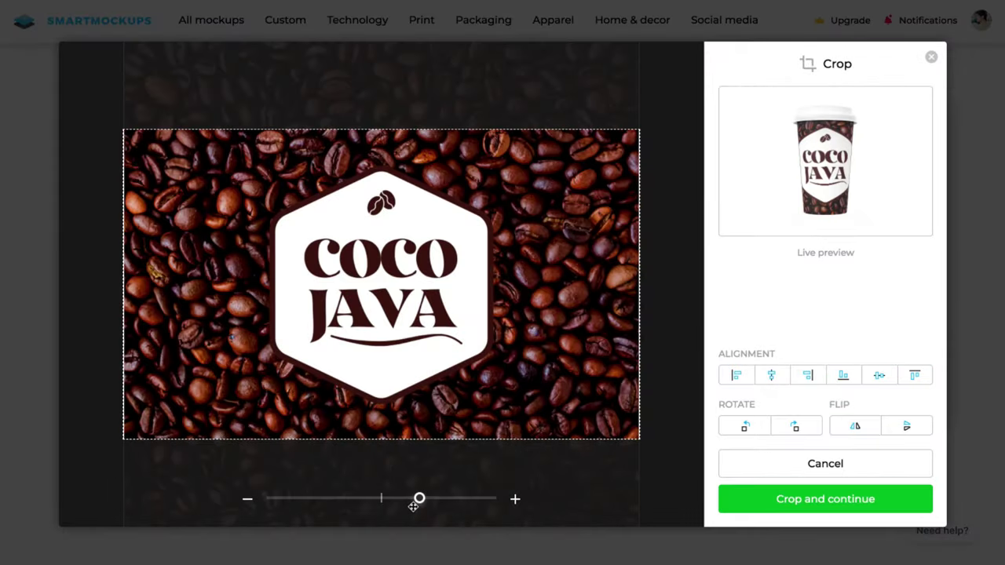
{"action": "left_click_drag", "start_coordinate": [417, 504], "coordinate": [390, 499]}
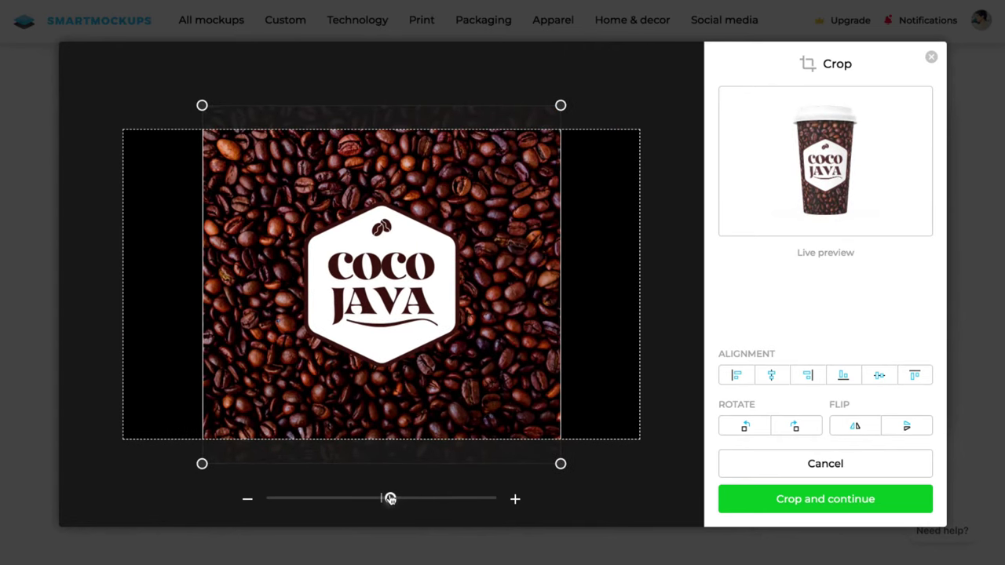
{"action": "mouse_move", "coordinate": [390, 499]}
{"action": "left_mouse_down"}
{"action": "mouse_move", "coordinate": [365, 496]}
{"action": "mouse_move", "coordinate": [378, 491]}
{"action": "left_mouse_up"}
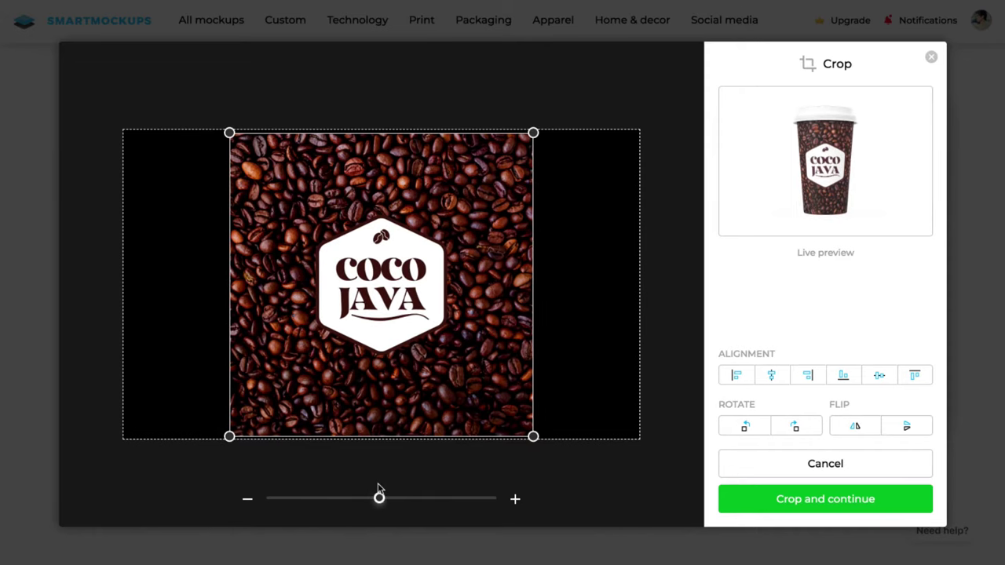
{"action": "left_click", "coordinate": [395, 379]}
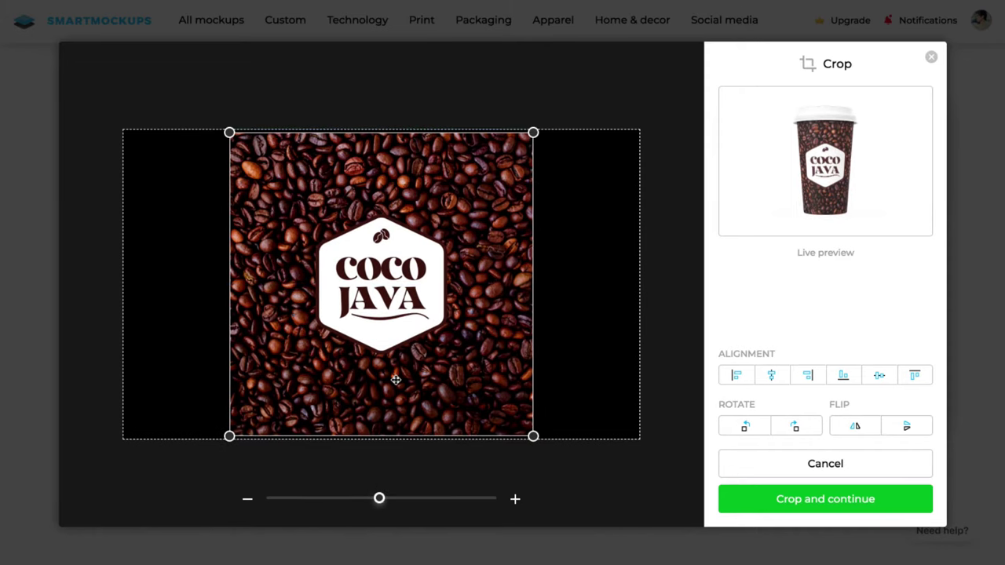
{"action": "left_click", "coordinate": [805, 499]}
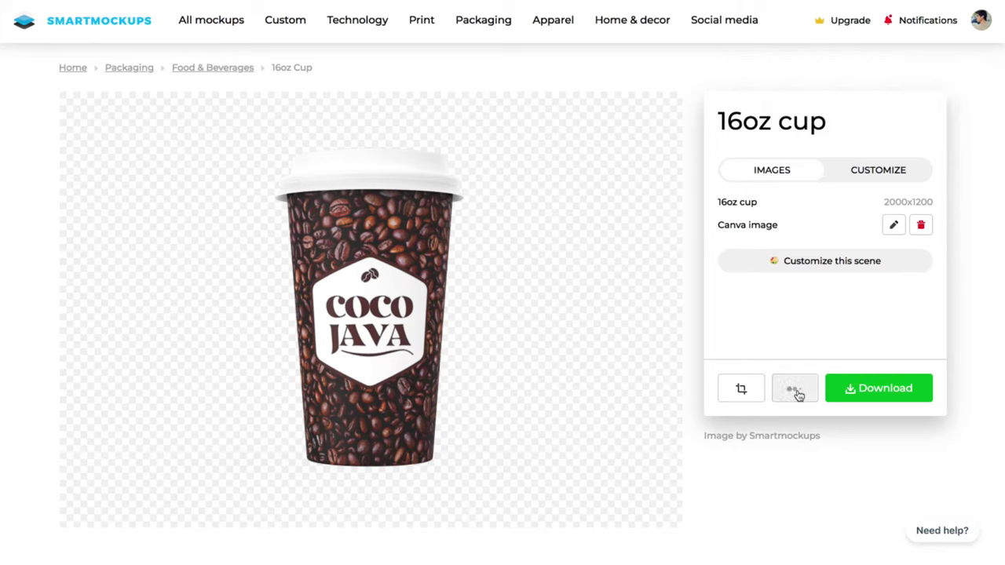
Download the cup mockup in High quality (1920x1344), switch back to Canva and dismiss the saved-design dialog
{"action": "left_click", "coordinate": [875, 390]}
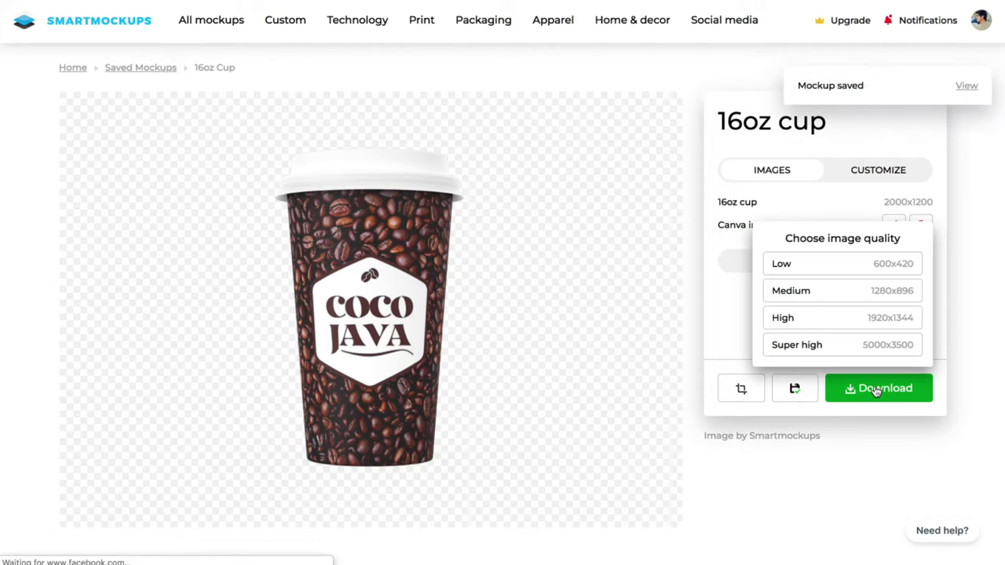
{"action": "left_click", "coordinate": [810, 325]}
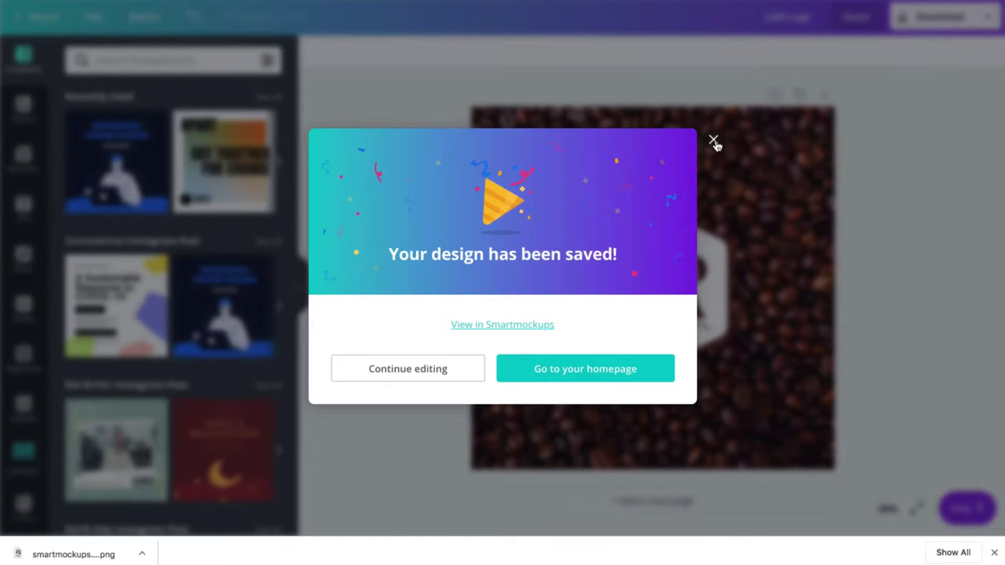
{"action": "left_click", "coordinate": [714, 142]}
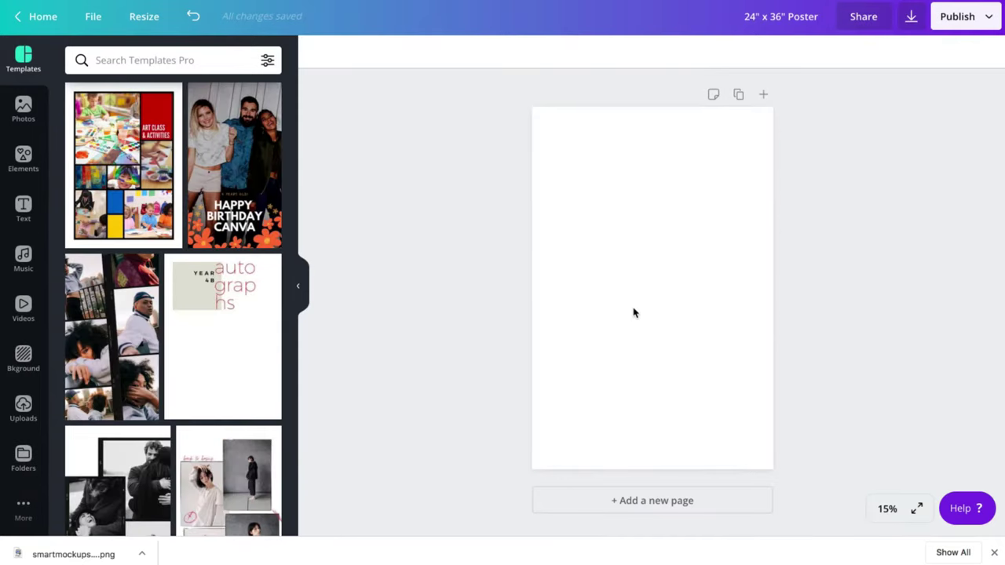
Upload the downloaded cup mockup smartmockups_k9ubr2gl.png from the Downloads folder to the blank poster's image uploads
{"action": "left_click", "coordinate": [23, 410]}
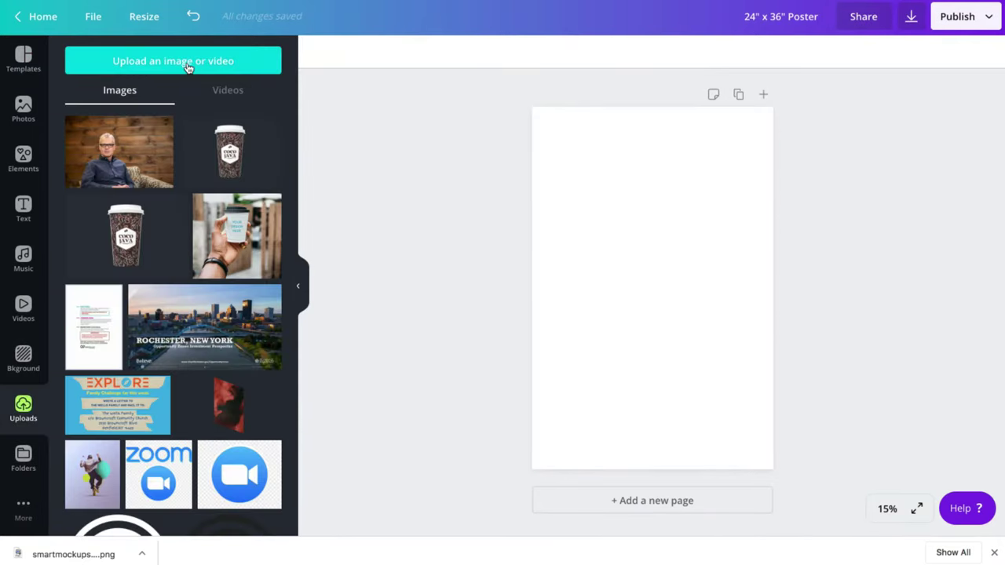
{"action": "left_click", "coordinate": [189, 66]}
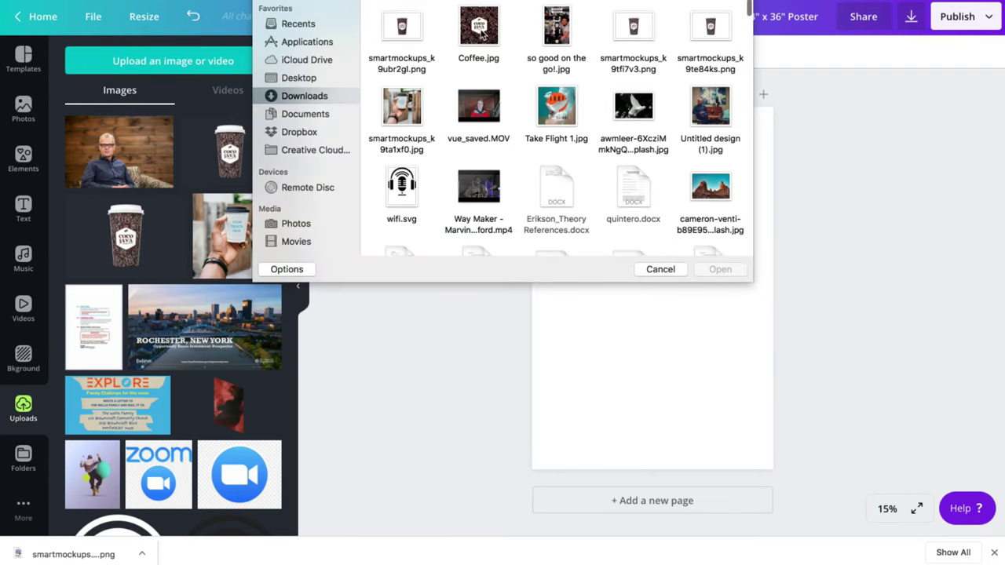
{"action": "left_click", "coordinate": [402, 29]}
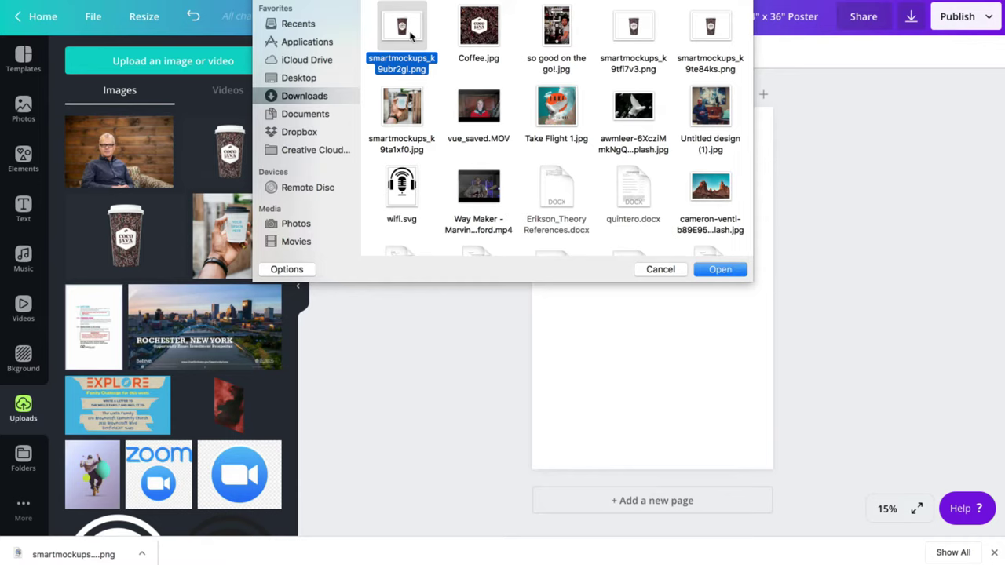
{"action": "left_click", "coordinate": [720, 271]}
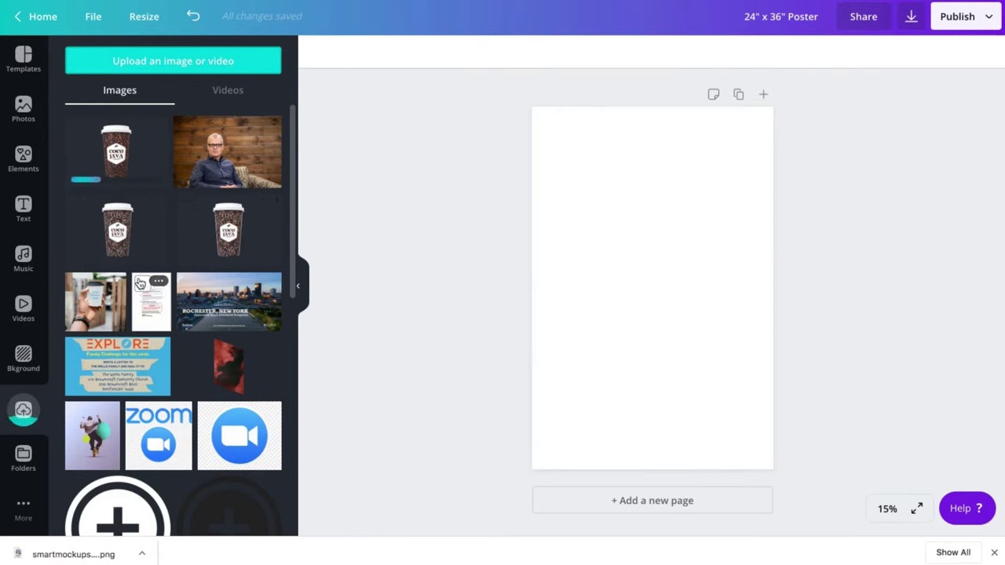
Trash the two older cup uploads, smartmockups_k9tfi7v3.png and smartmockups_k9te84ks.png
{"action": "left_click", "coordinate": [158, 203]}
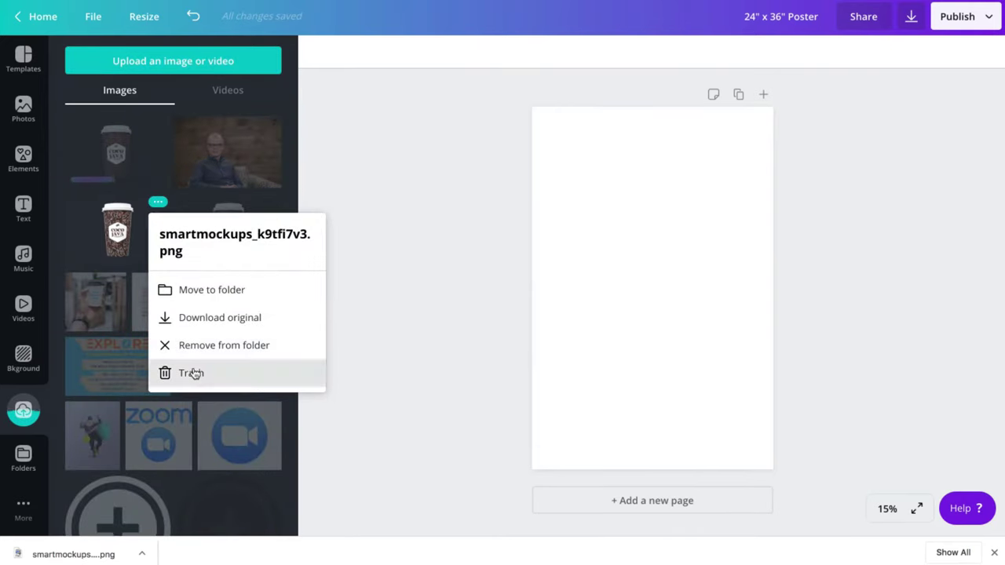
{"action": "left_click", "coordinate": [146, 251]}
{"action": "left_click", "coordinate": [174, 203]}
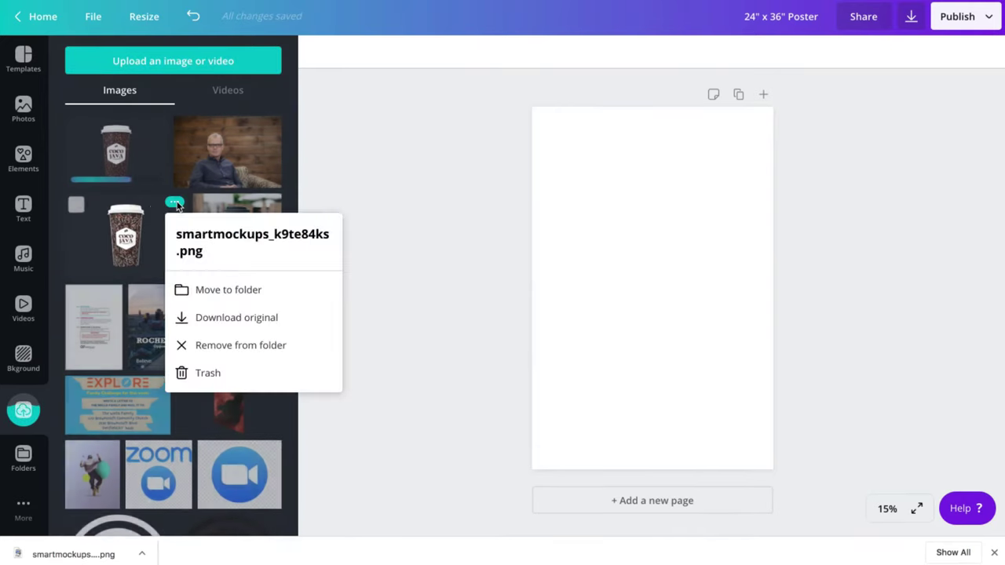
{"action": "left_click", "coordinate": [221, 382]}
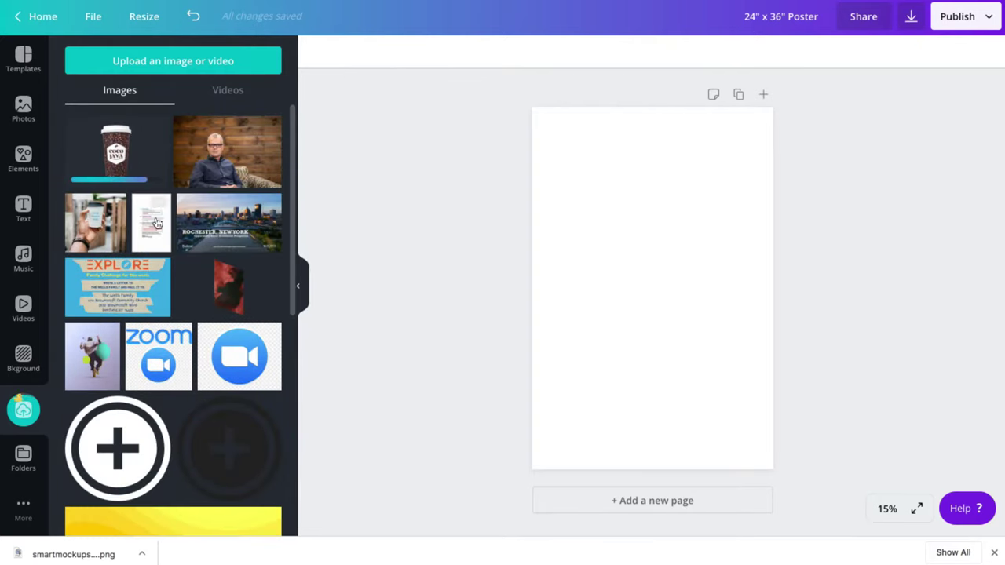
Place the newly uploaded cup mockup in the center of the blank 24" x 36" poster and deselect it
{"action": "left_click", "coordinate": [119, 149]}
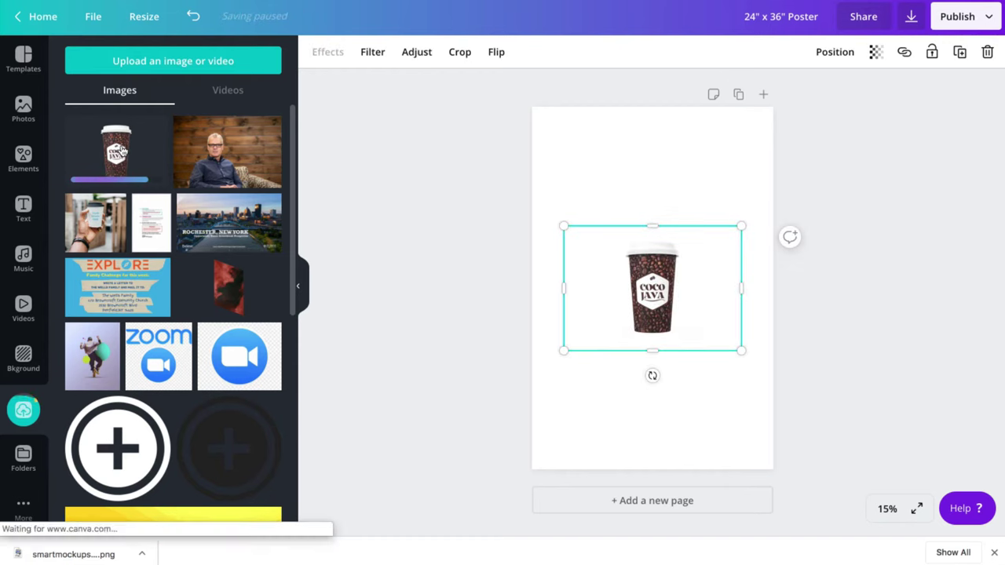
{"action": "left_click", "coordinate": [24, 61]}
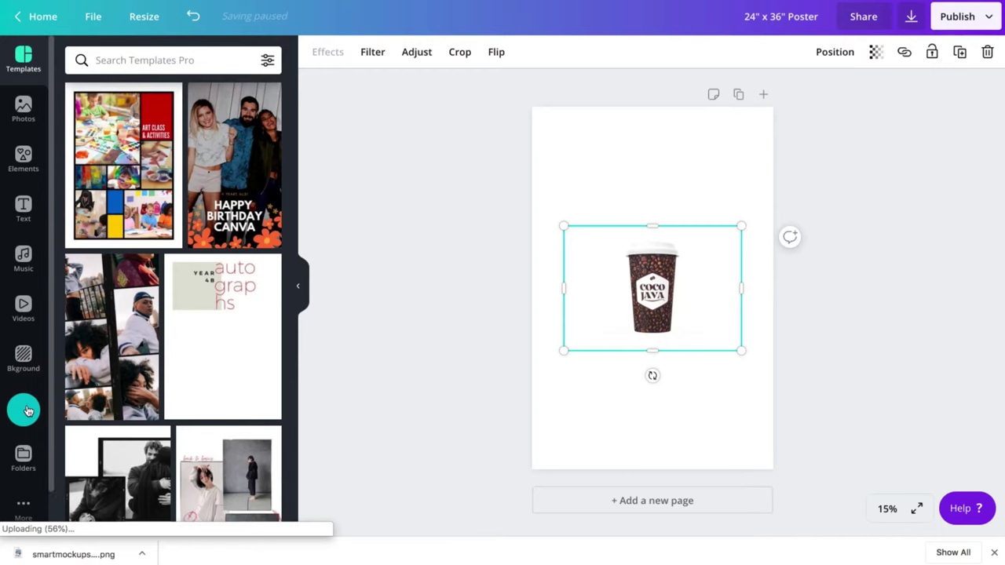
{"action": "left_click", "coordinate": [681, 192]}
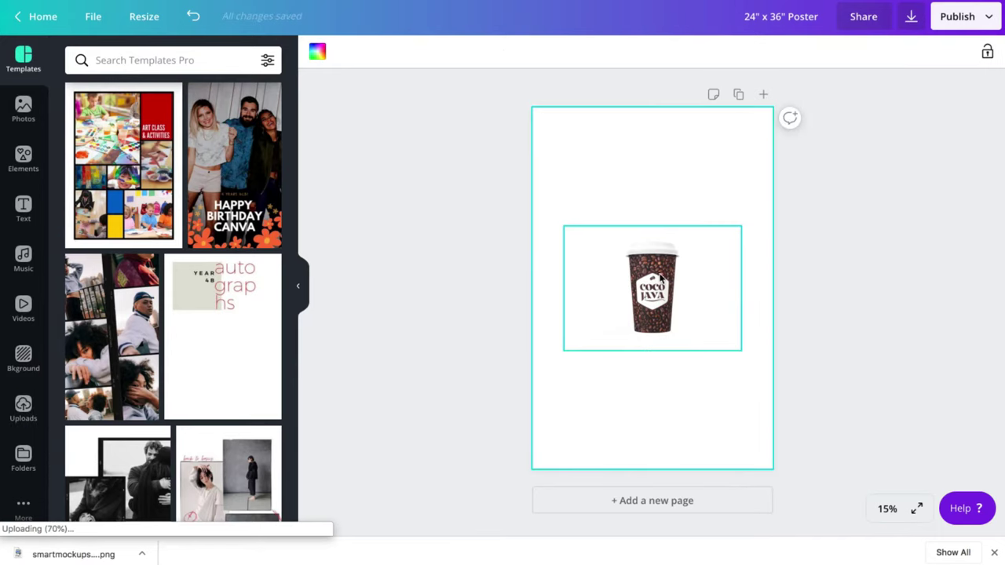
{"action": "left_click", "coordinate": [661, 278]}
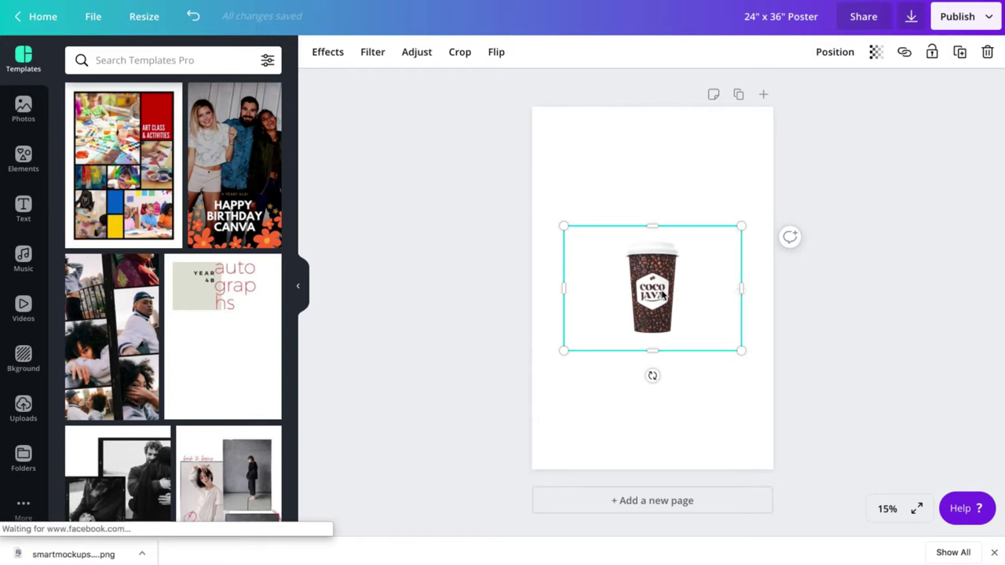
{"action": "left_click_drag", "start_coordinate": [655, 292], "coordinate": [656, 292]}
{"action": "left_click", "coordinate": [662, 203]}
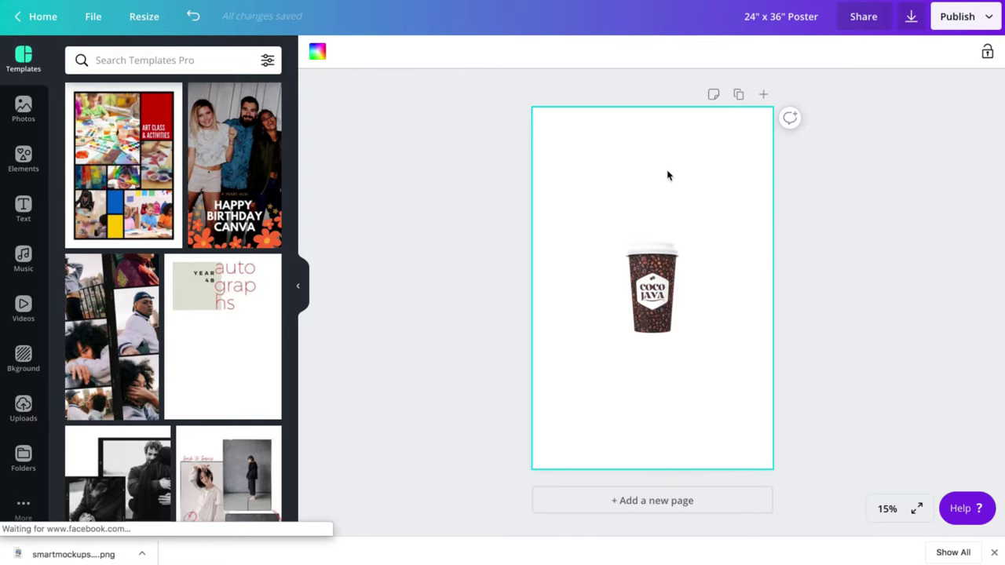
{"action": "left_click", "coordinate": [657, 302]}
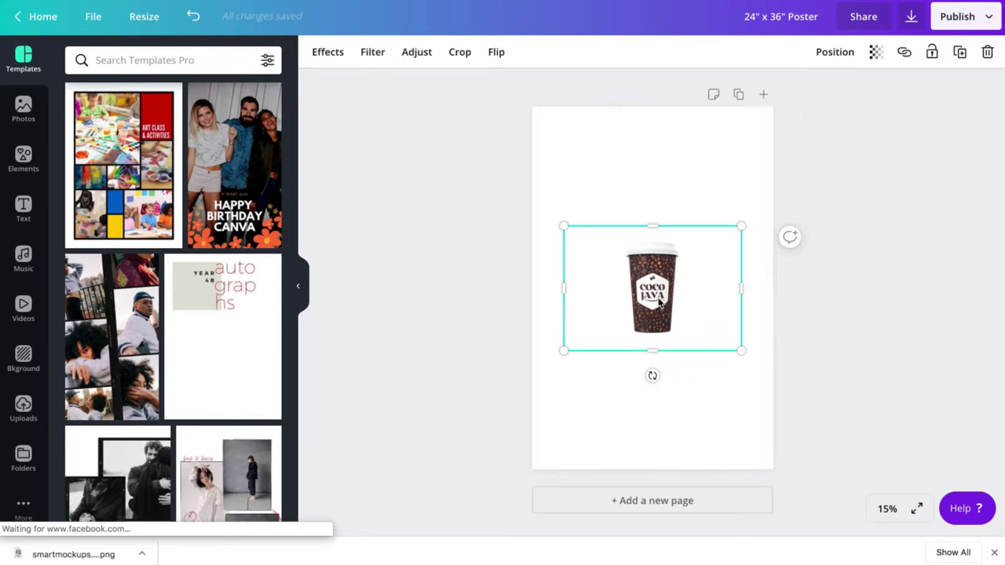
{"action": "left_click", "coordinate": [677, 203]}
Add a heading text box to the poster and move it above the coffee cup
{"action": "left_click", "coordinate": [24, 208]}
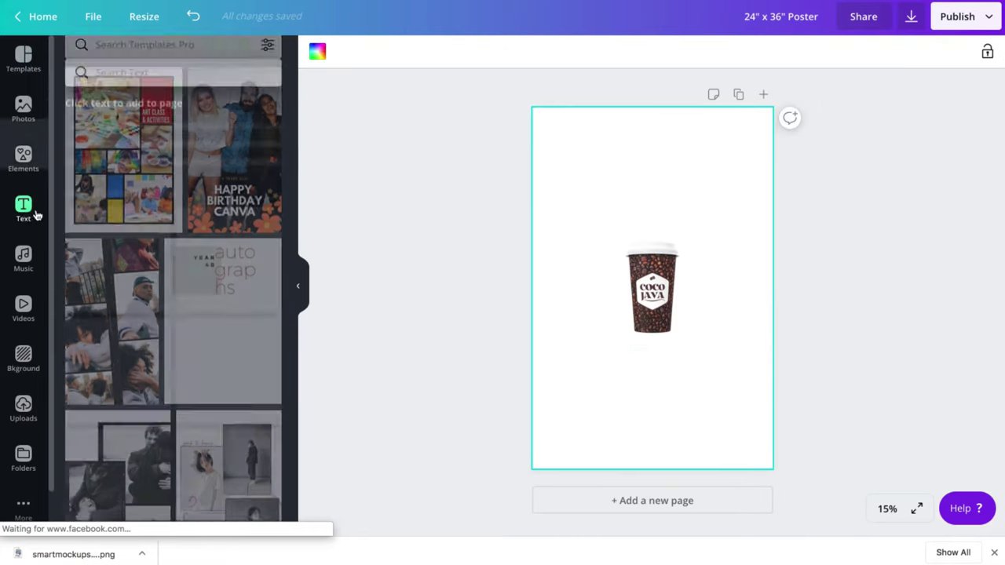
{"action": "left_click", "coordinate": [155, 122]}
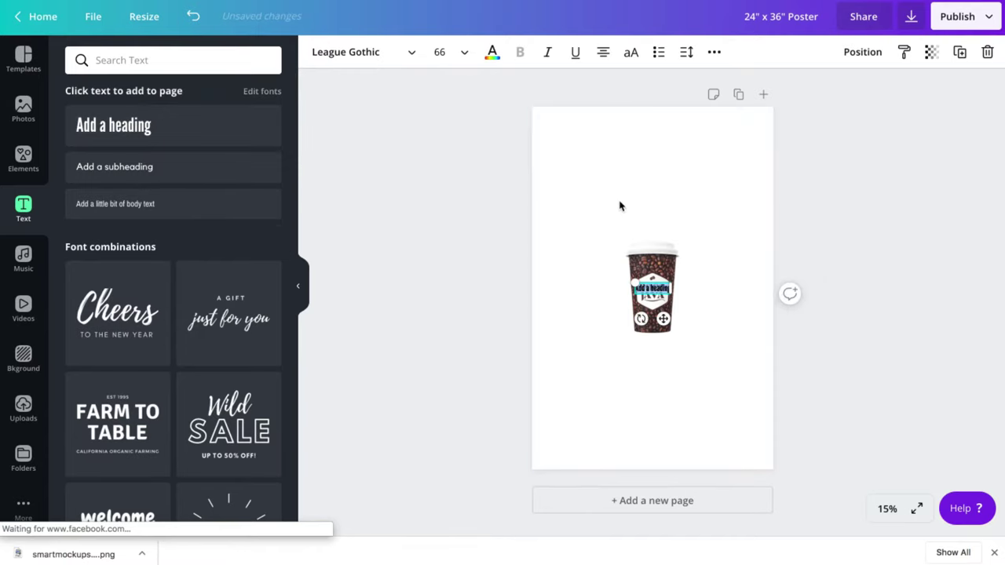
{"action": "left_click_drag", "start_coordinate": [652, 288], "coordinate": [656, 219]}
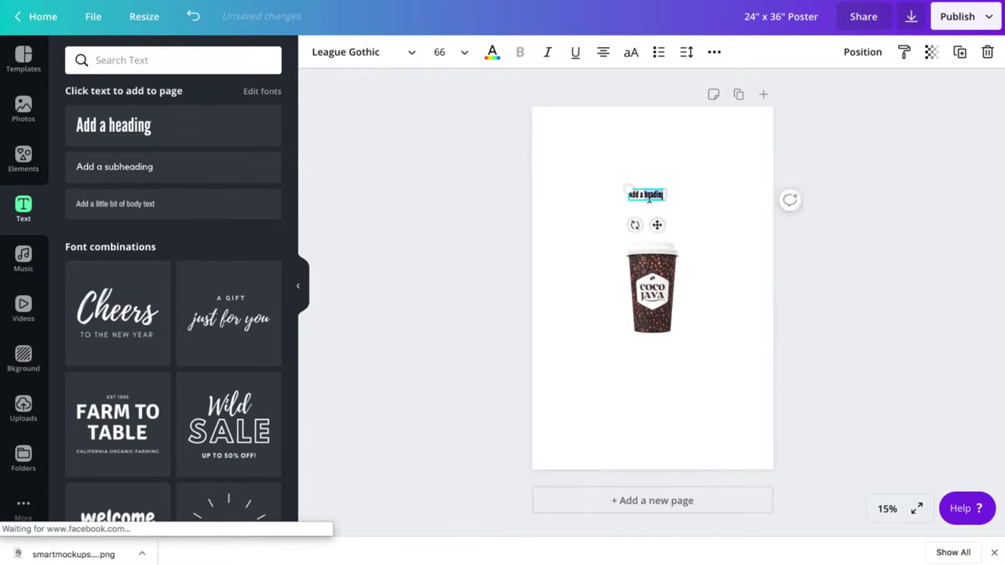
Enlarge the heading text above the cup to font size 144
{"action": "triple_click", "coordinate": [648, 199]}
{"action": "left_click", "coordinate": [448, 52]}
{"action": "scroll", "coordinate": [467, 390], "scroll_direction": "down", "scroll_amount": 3}
{"action": "scroll", "coordinate": [465, 390], "scroll_direction": "down", "scroll_amount": 2}
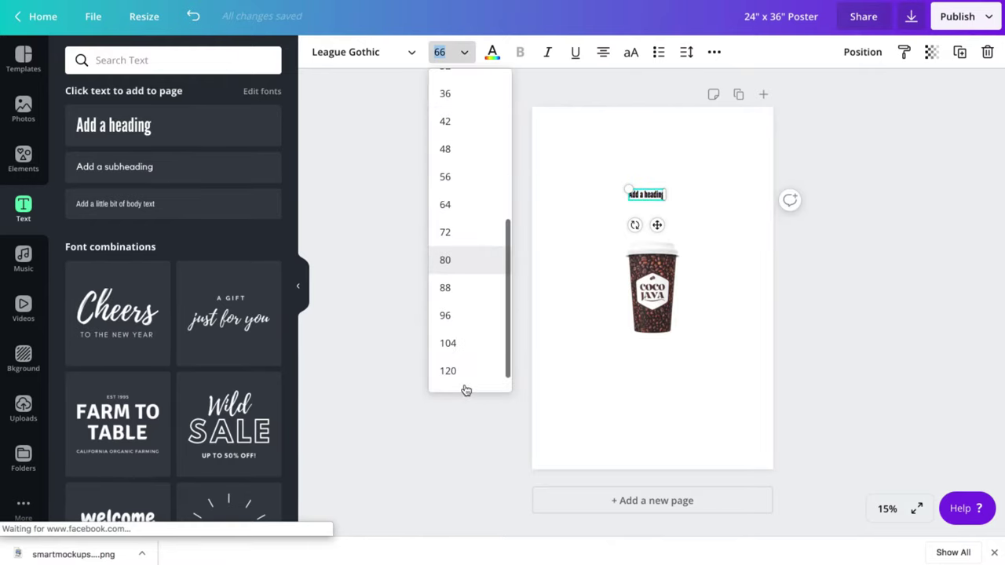
{"action": "left_click", "coordinate": [460, 376]}
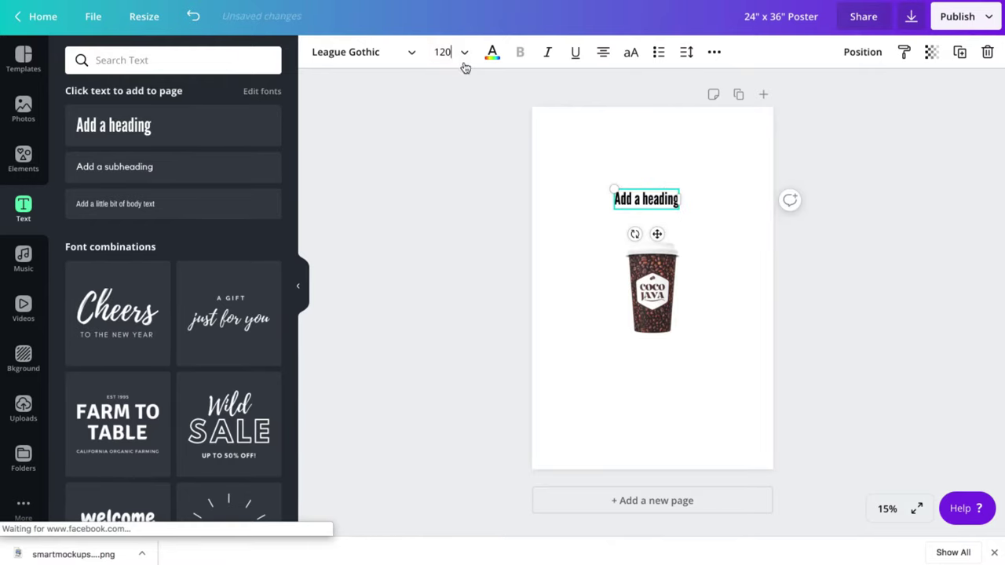
{"action": "left_click", "coordinate": [464, 61]}
{"action": "left_click", "coordinate": [463, 384]}
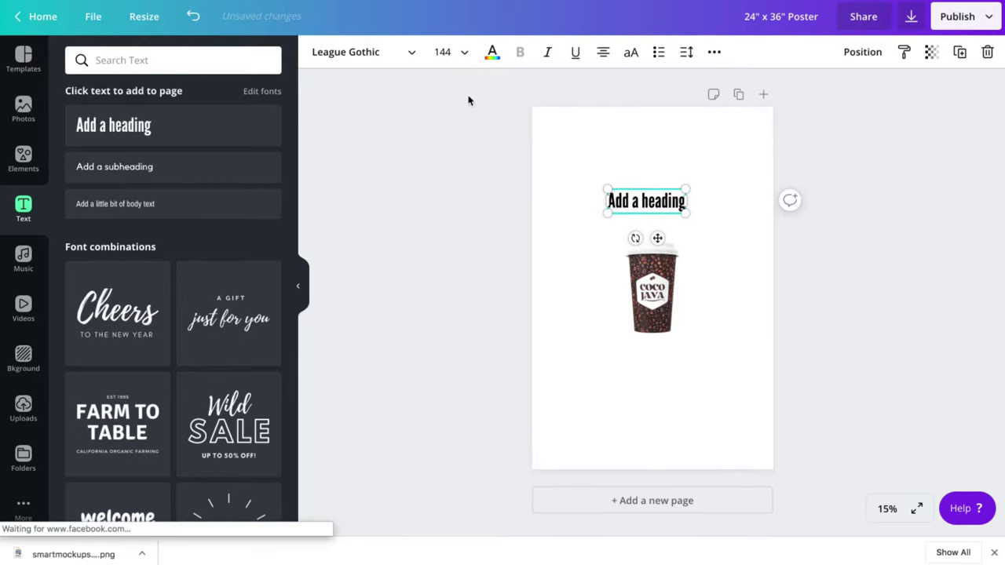
{"action": "left_click", "coordinate": [444, 52]}
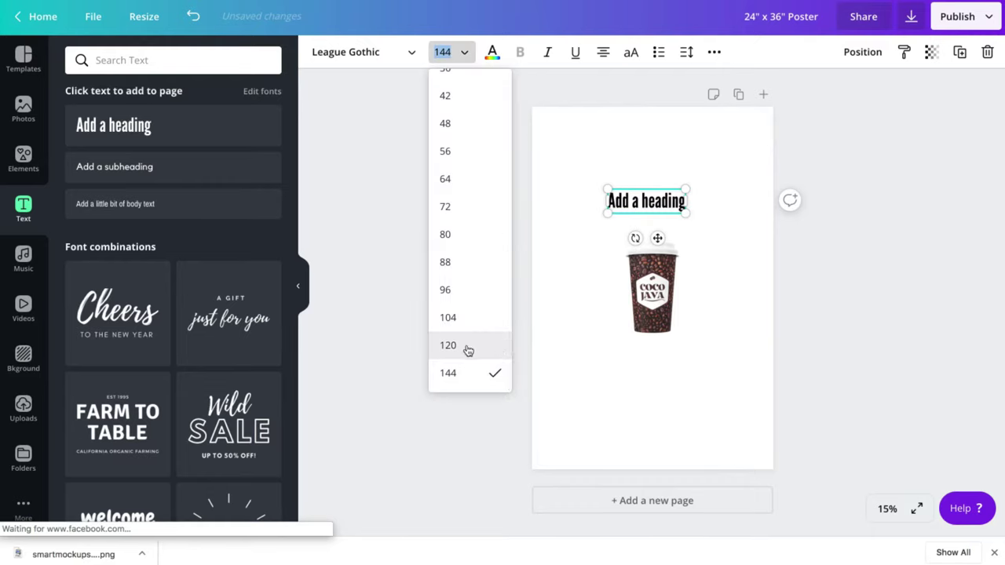
Replace the heading text above the coffee cup with the single letter "C"
{"action": "left_click", "coordinate": [647, 203]}
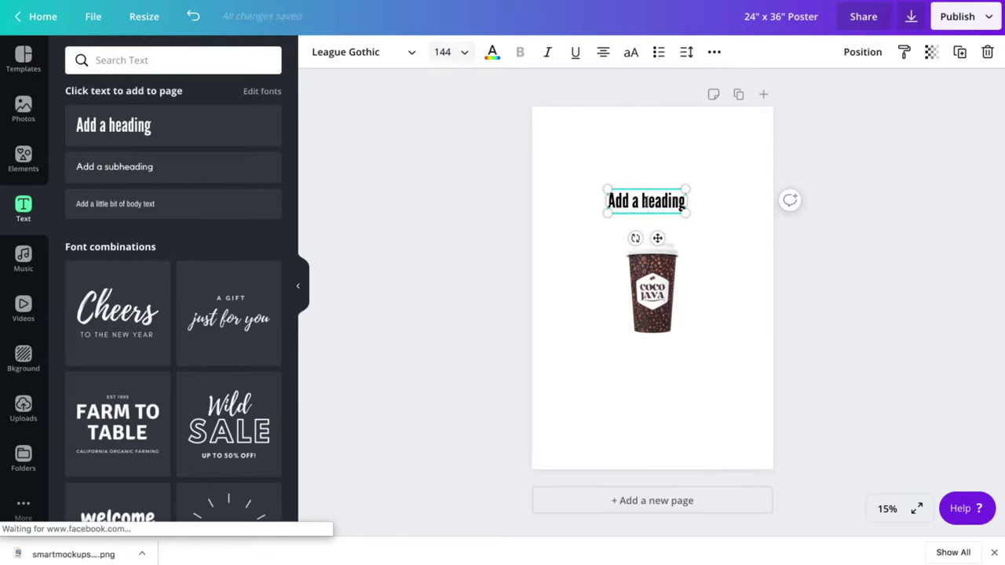
{"action": "left_click", "coordinate": [643, 202]}
{"action": "type", "text": "C"}
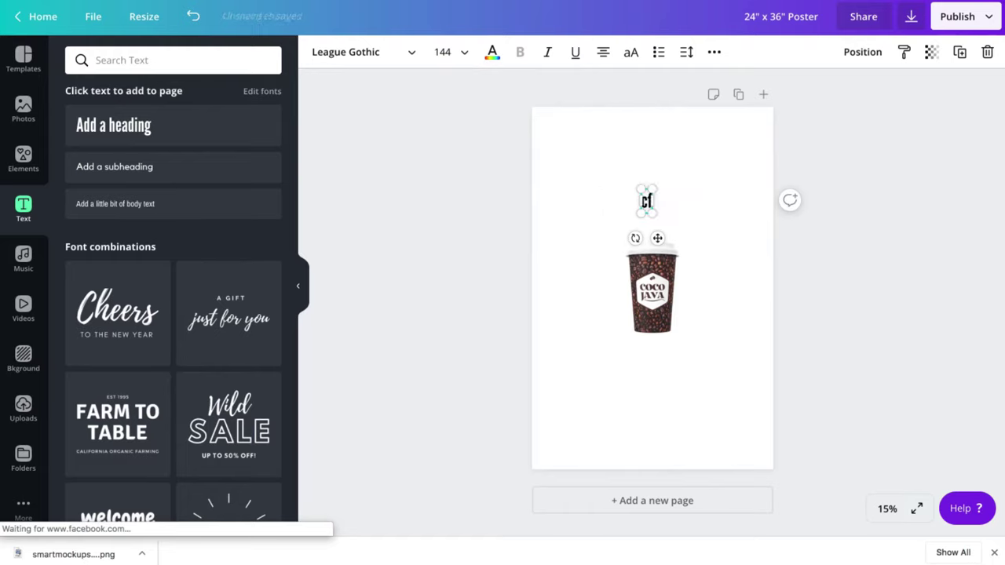
{"action": "key", "text": "BackSpace"}
{"action": "type", "text": "C"}
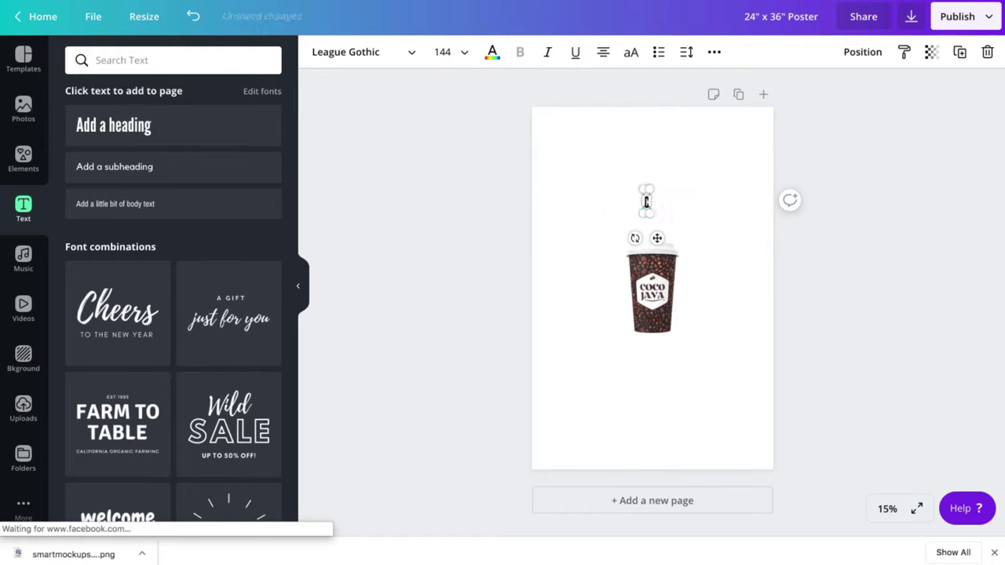
{"action": "left_click", "coordinate": [583, 198]}
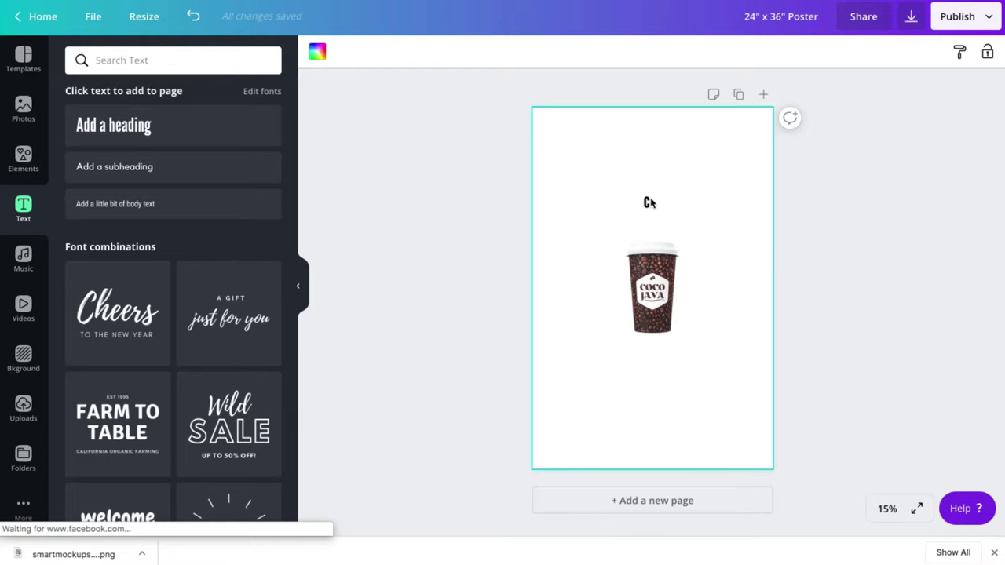
Set the letter C to font size 200, then scale it up further to about 395
{"action": "left_click", "coordinate": [649, 203]}
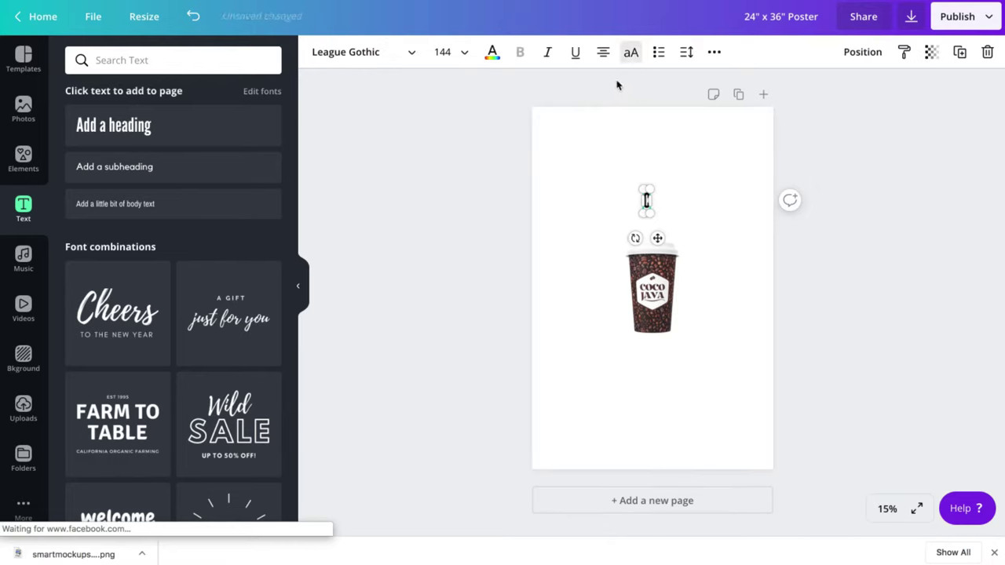
{"action": "left_click", "coordinate": [451, 53]}
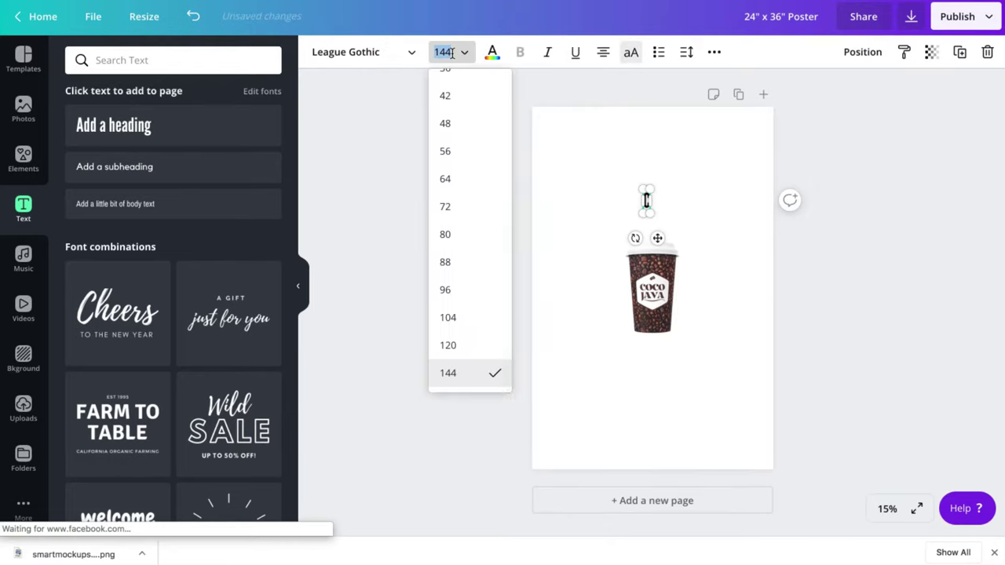
{"action": "type", "text": "200"}
{"action": "key", "text": "Return"}
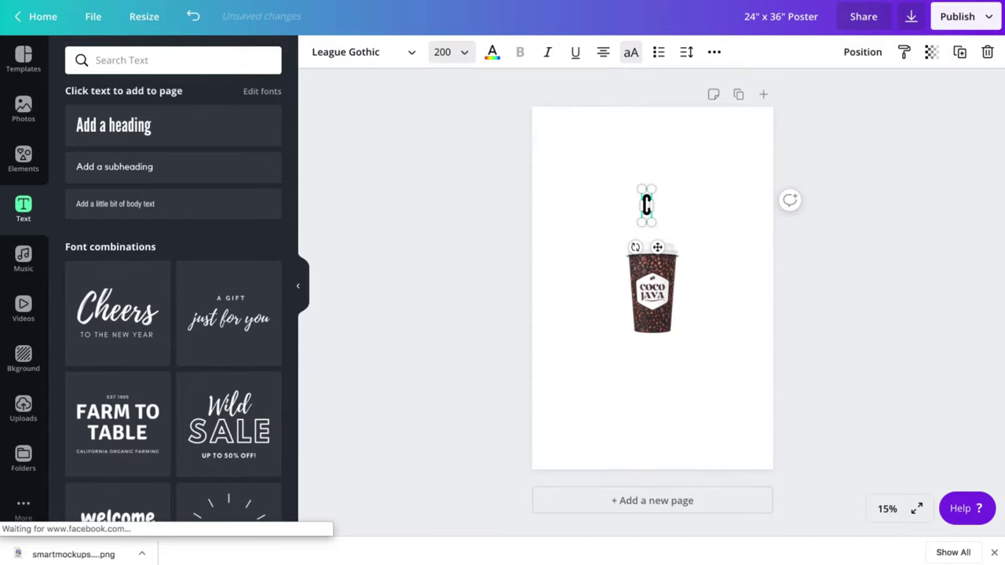
{"action": "left_click_drag", "start_coordinate": [650, 223], "coordinate": [634, 267]}
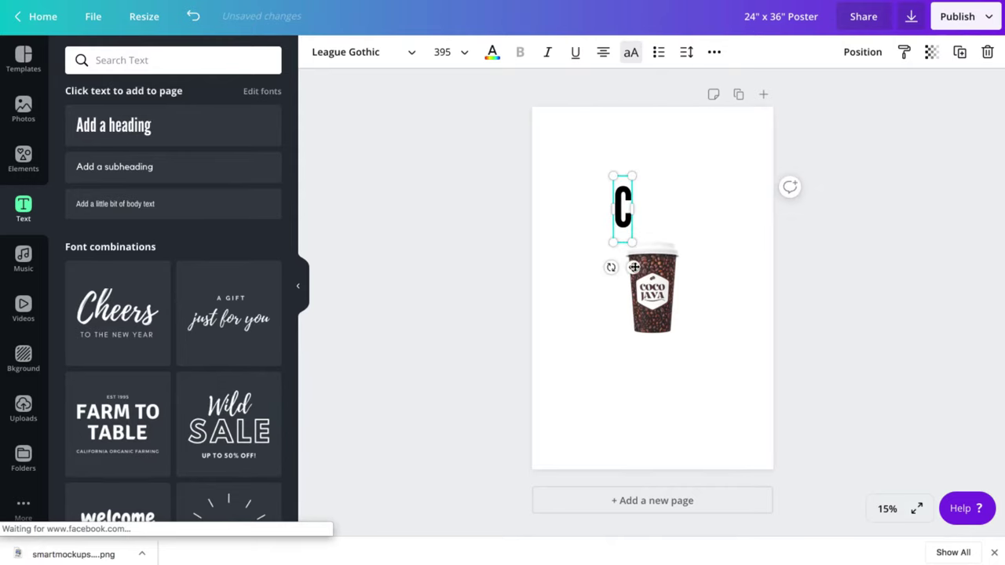
Shift the enlarged C slightly to the left above the cup and open the font list for it
{"action": "left_click", "coordinate": [664, 207]}
{"action": "left_click", "coordinate": [625, 197]}
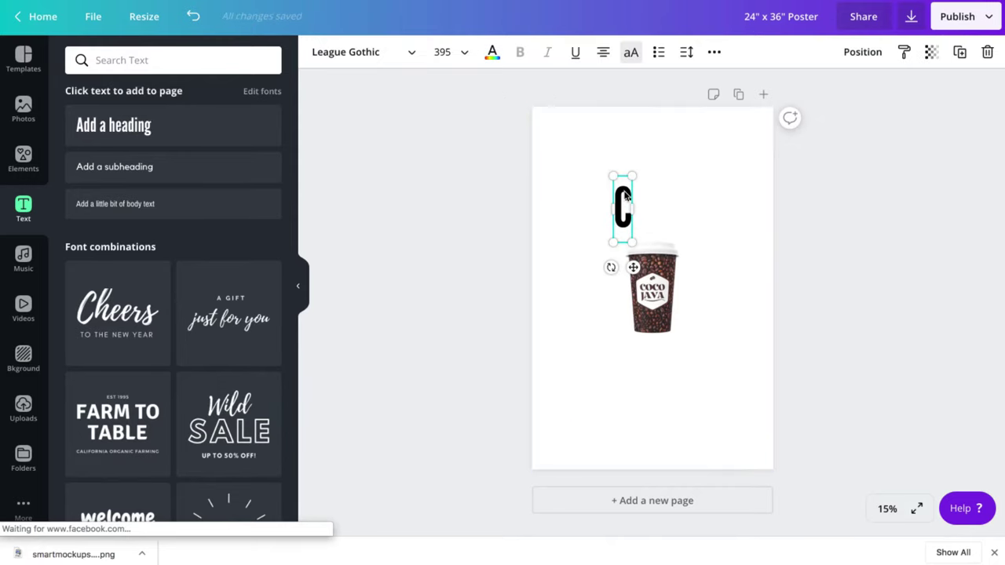
{"action": "left_click_drag", "start_coordinate": [621, 205], "coordinate": [614, 206]}
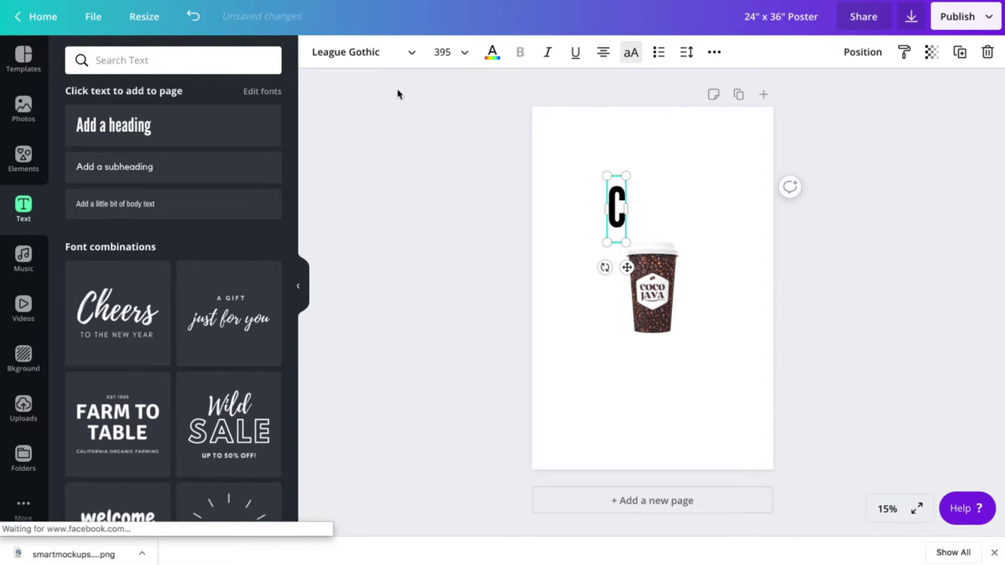
{"action": "left_click", "coordinate": [346, 51]}
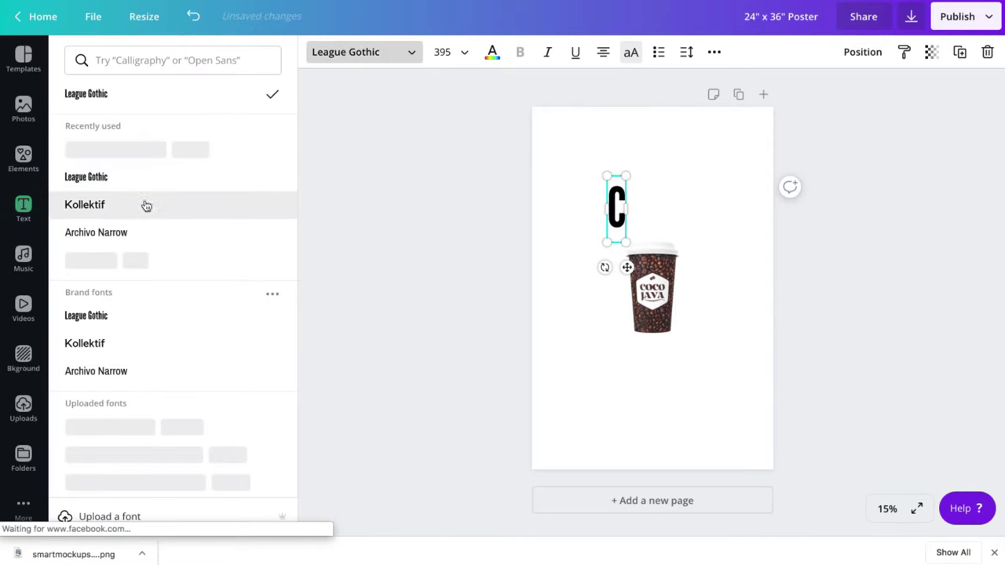
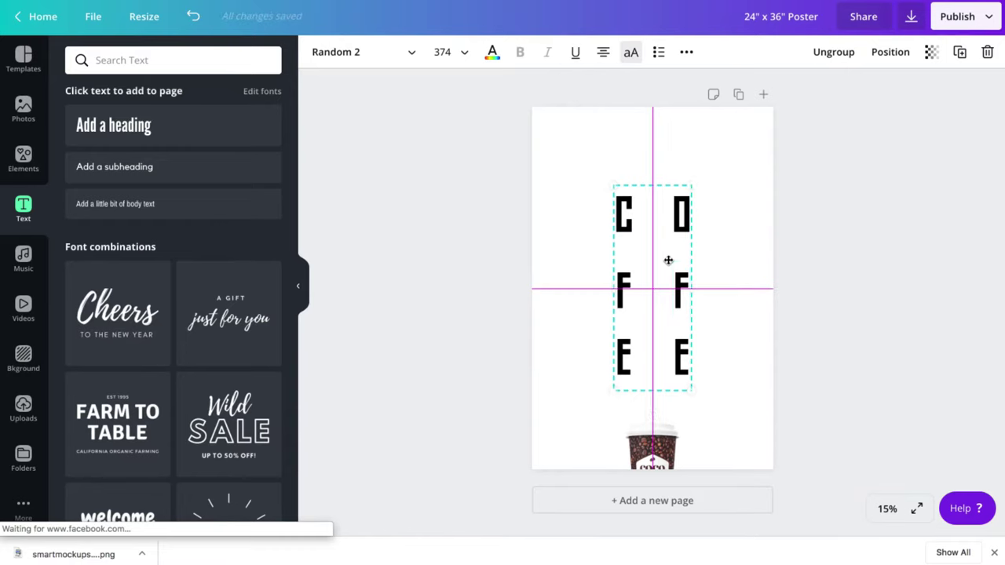
Change both Fs, the C and the left-hand E of the COFFEE lettering to white
{"action": "left_click", "coordinate": [491, 52]}
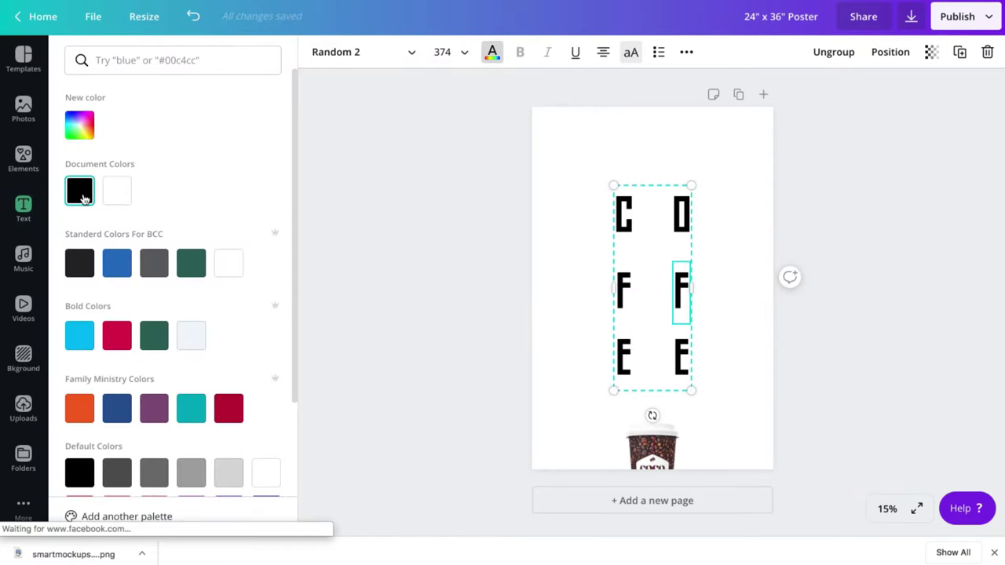
{"action": "left_click", "coordinate": [117, 192]}
{"action": "left_click", "coordinate": [632, 210]}
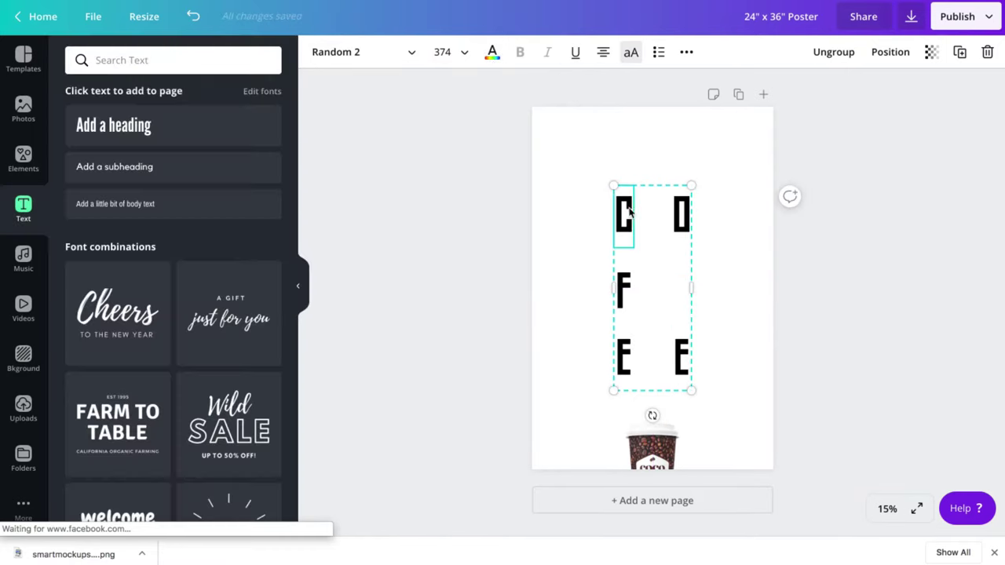
{"action": "left_click", "coordinate": [491, 51]}
{"action": "left_click", "coordinate": [116, 192]}
{"action": "left_click", "coordinate": [623, 291]}
{"action": "left_click", "coordinate": [632, 379]}
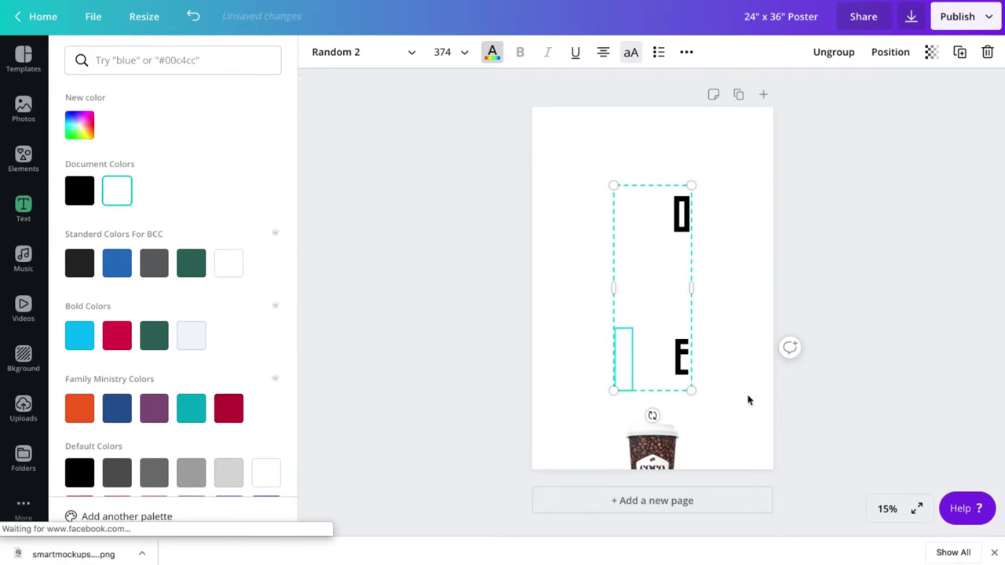
Change the right-hand E and the O of the COFFEE lettering to white
{"action": "left_click", "coordinate": [682, 357]}
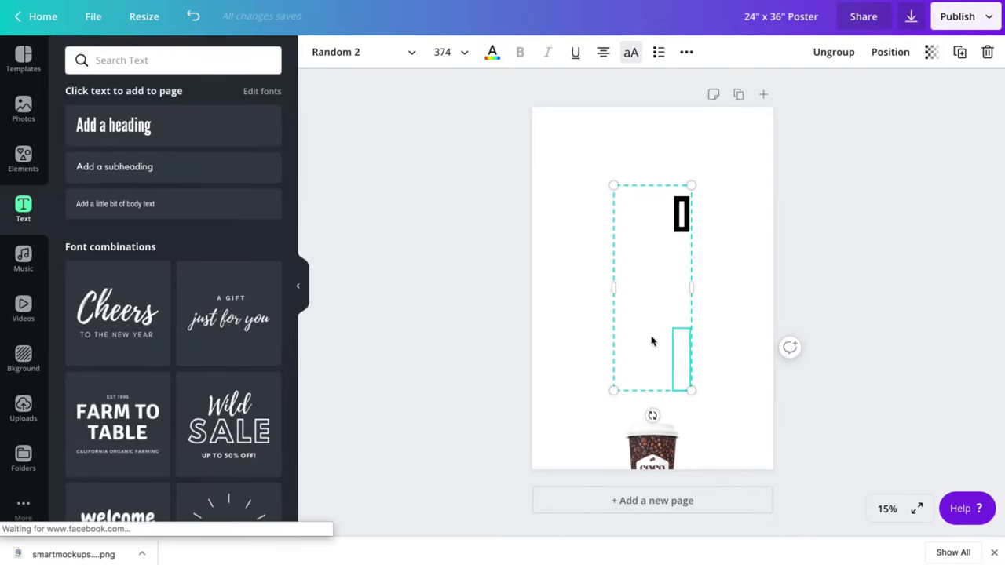
{"action": "left_click", "coordinate": [573, 322]}
{"action": "left_click", "coordinate": [682, 213]}
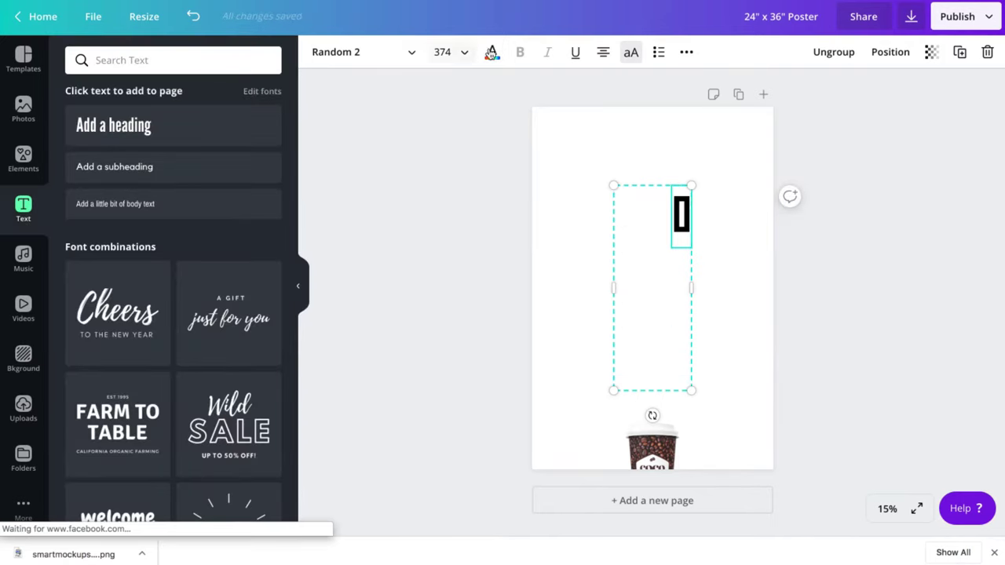
{"action": "left_click", "coordinate": [491, 52]}
{"action": "left_click", "coordinate": [119, 198]}
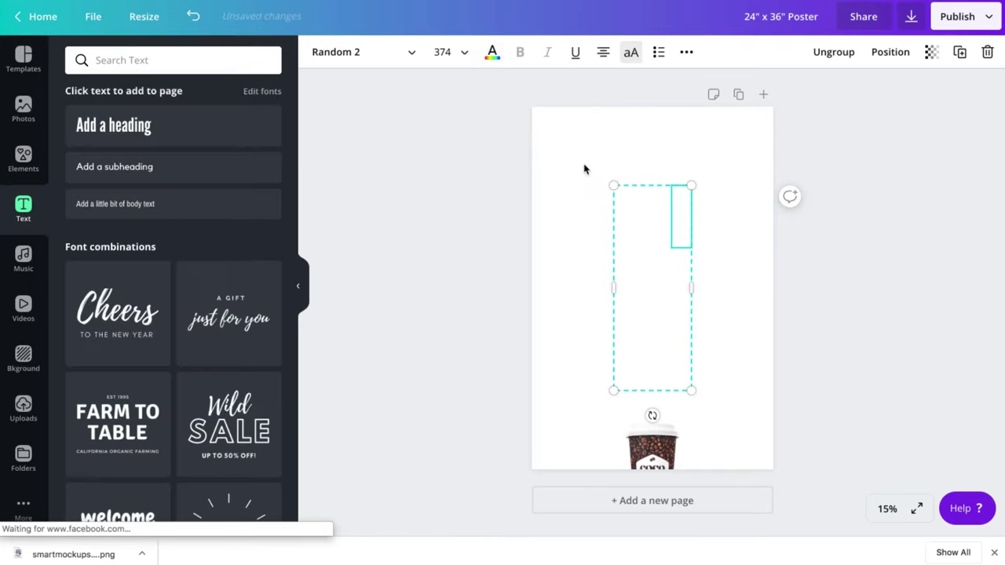
Set the poster background to the near-black color from the Standard Colors For BCC palette
{"action": "left_click", "coordinate": [586, 166]}
{"action": "left_click", "coordinate": [317, 52]}
{"action": "left_click", "coordinate": [80, 263]}
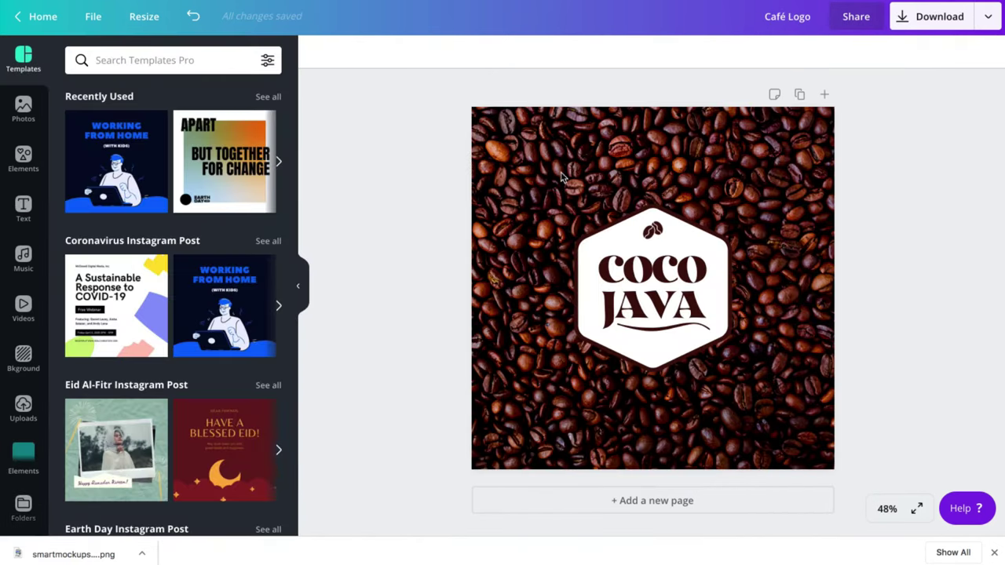
In the Café Logo design, open the custom color of the COCO JAVA text and select its color code
{"action": "left_click", "coordinate": [648, 290]}
{"action": "left_click", "coordinate": [492, 53]}
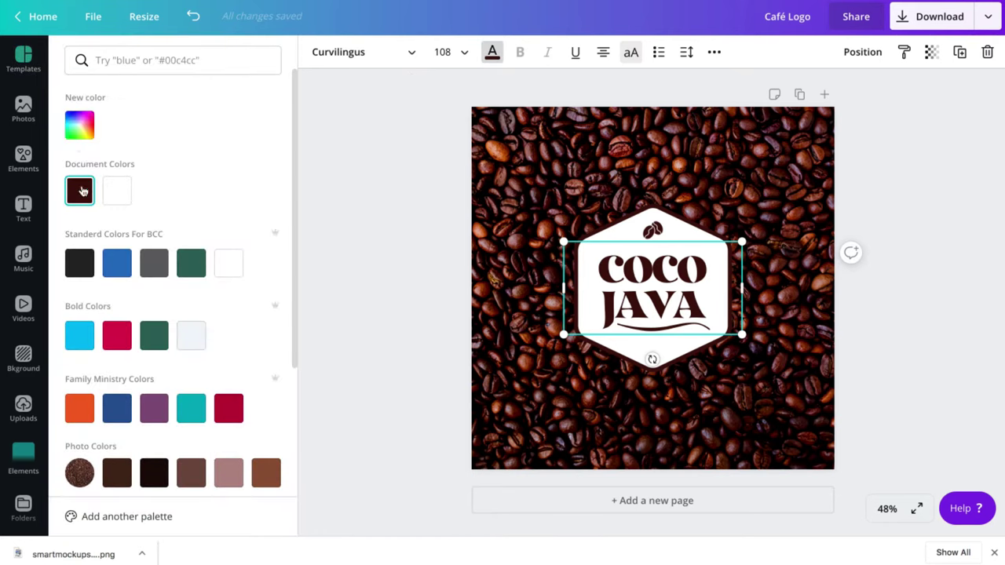
{"action": "left_click", "coordinate": [80, 125]}
{"action": "left_click", "coordinate": [195, 268]}
{"action": "double_click", "coordinate": [195, 268]}
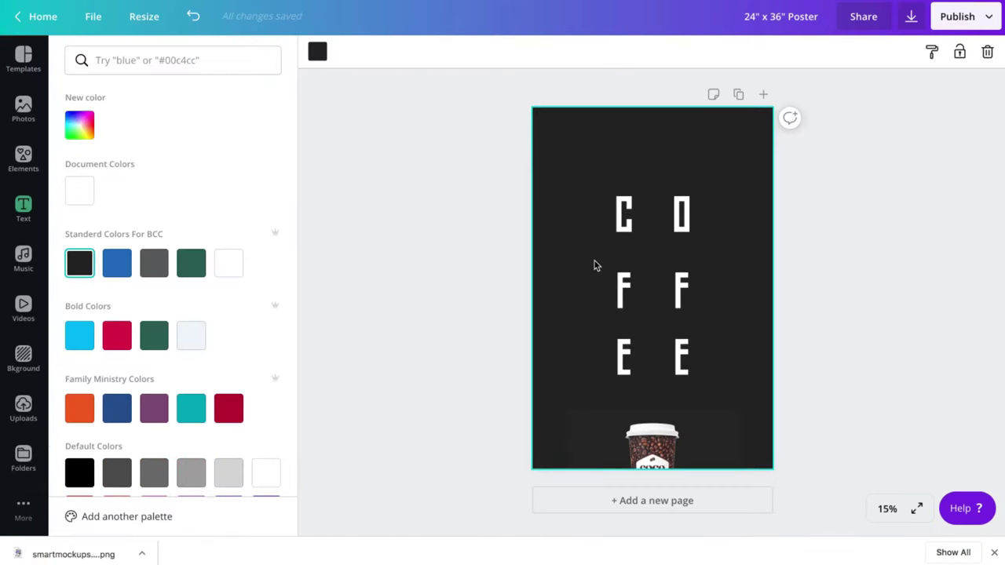
Add a second page to the poster and apply the existing COCO JAVA café logo design to it
{"action": "left_click", "coordinate": [665, 511]}
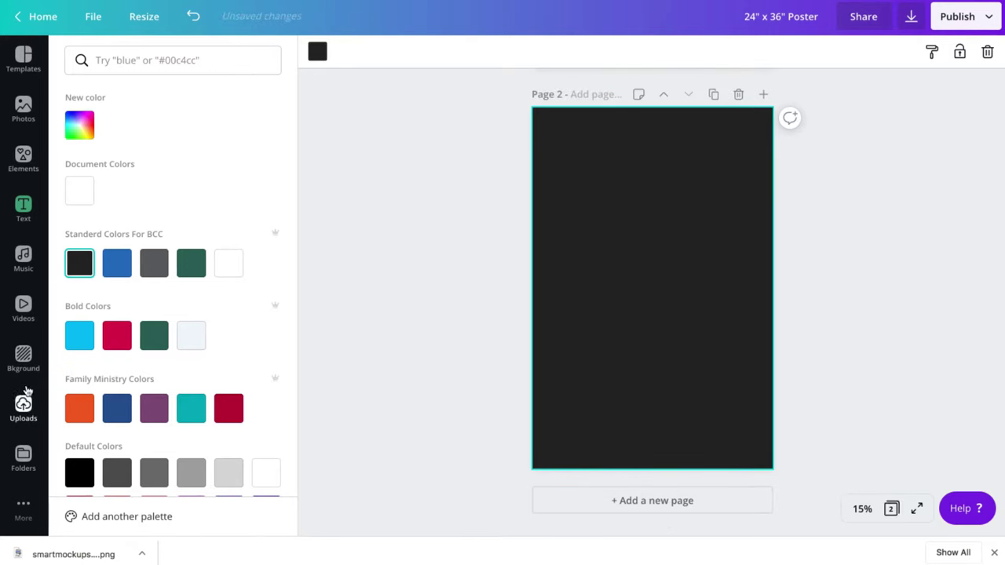
{"action": "left_click", "coordinate": [23, 413]}
{"action": "left_click", "coordinate": [24, 463]}
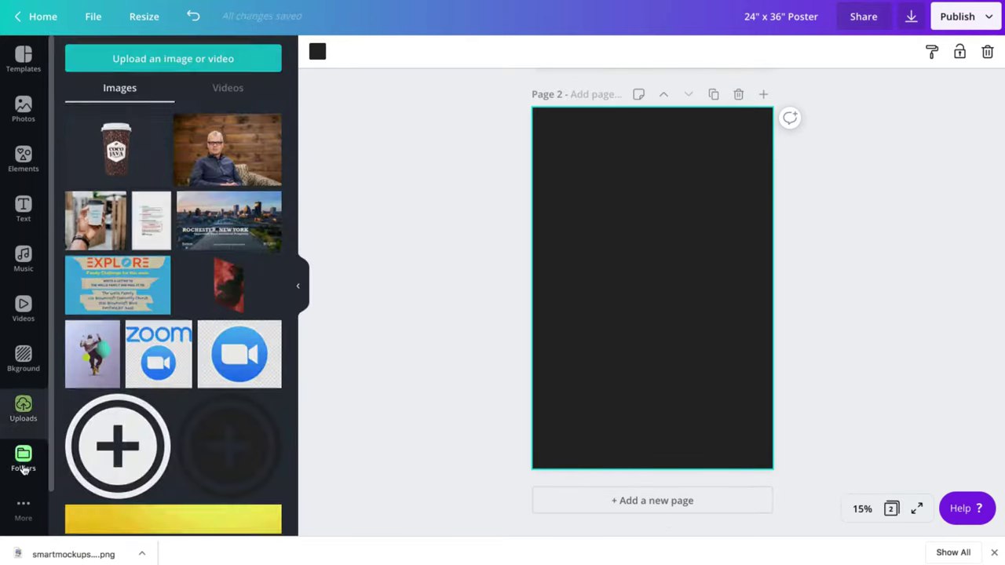
{"action": "left_click", "coordinate": [156, 187]}
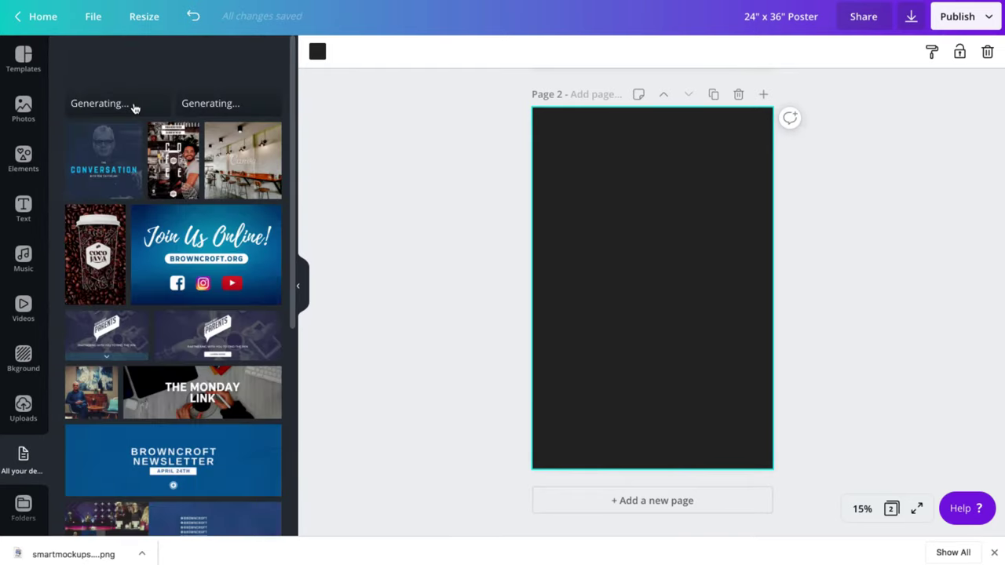
{"action": "left_click", "coordinate": [133, 91]}
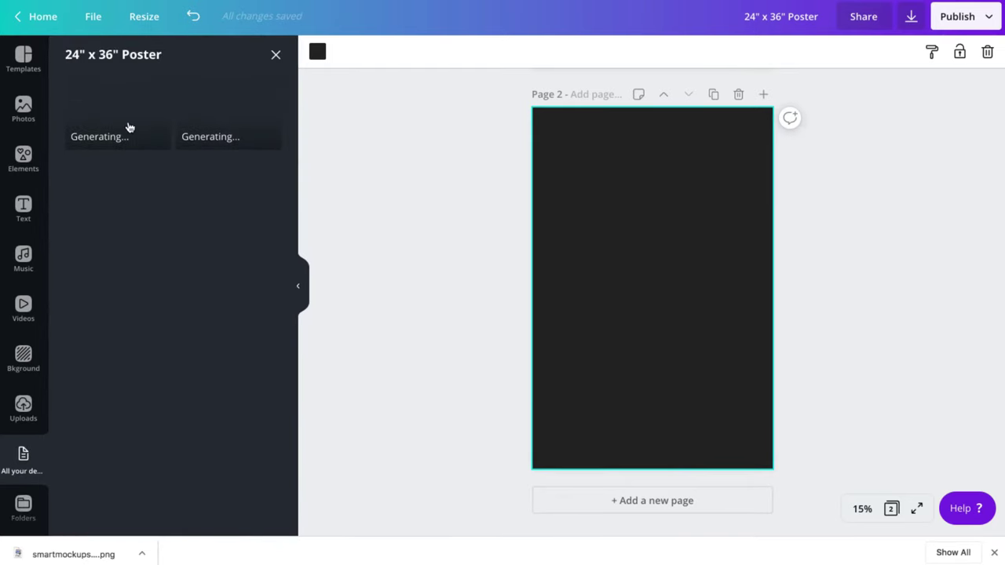
{"action": "left_click", "coordinate": [277, 54]}
{"action": "left_click", "coordinate": [219, 101]}
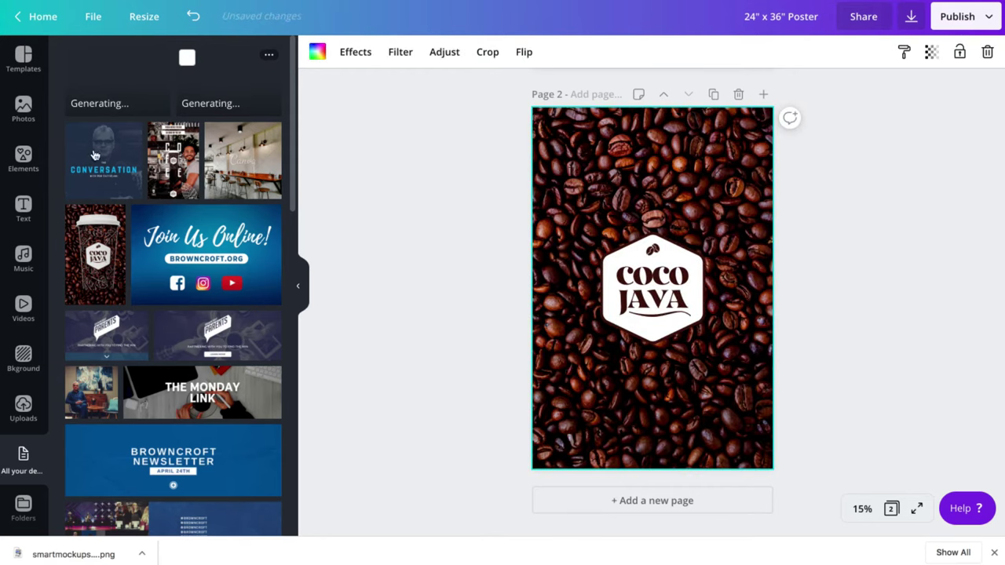
Change the background of page 1 to the logo's dark brown from the document colors
{"action": "left_click", "coordinate": [23, 59]}
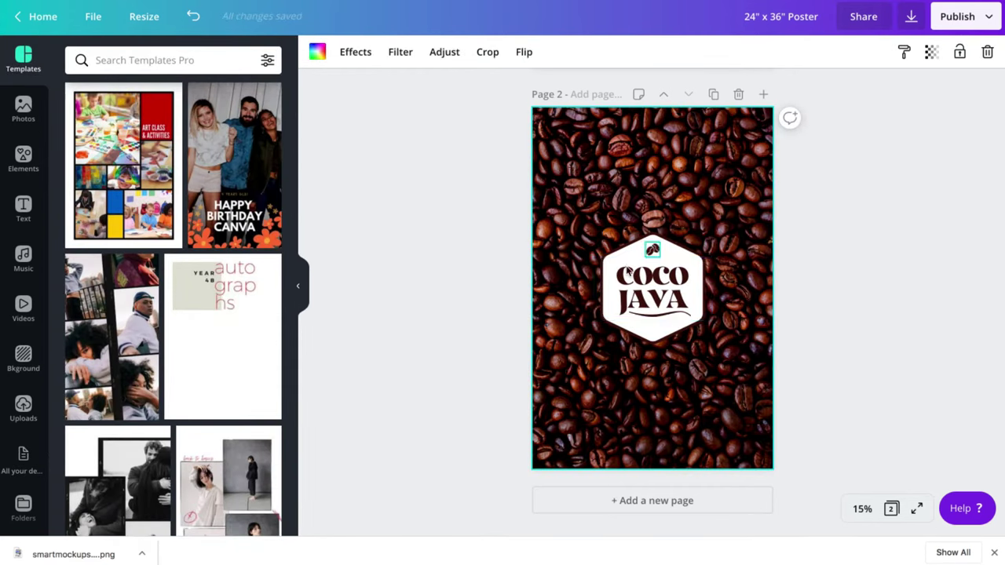
{"action": "scroll", "coordinate": [676, 236], "scroll_direction": "up", "scroll_amount": 5}
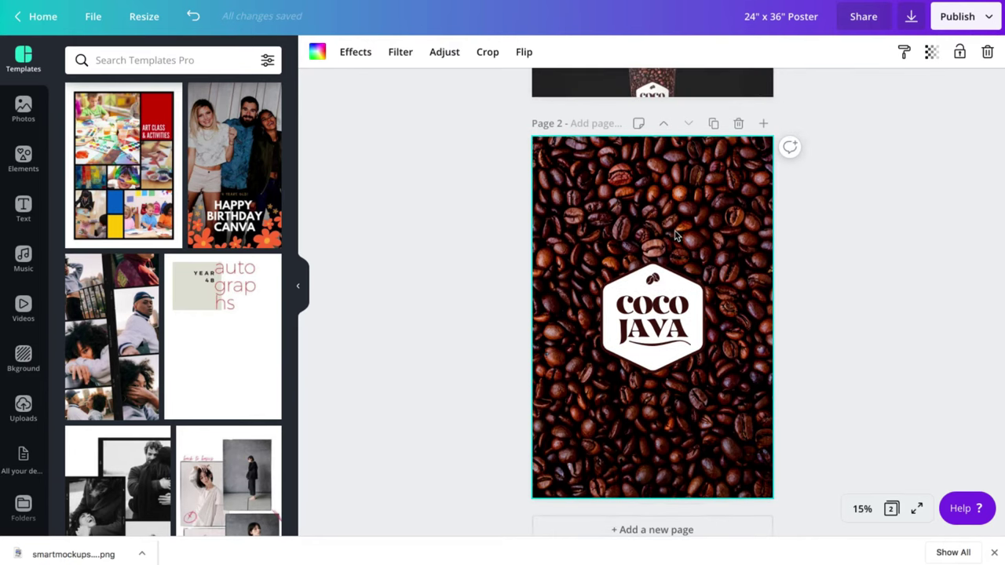
{"action": "scroll", "coordinate": [632, 233], "scroll_direction": "down", "scroll_amount": 5}
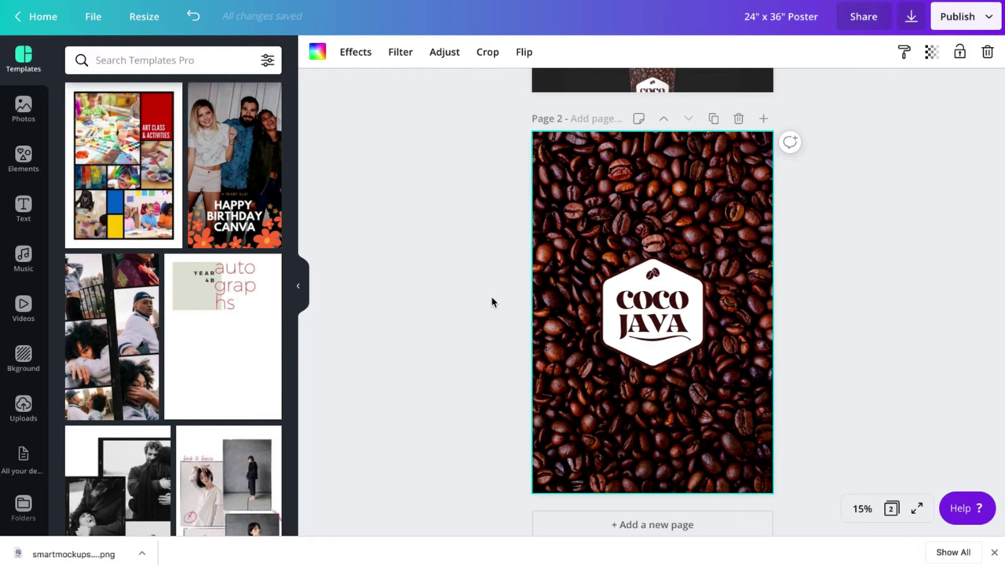
{"action": "scroll", "coordinate": [492, 302], "scroll_direction": "up", "scroll_amount": 5}
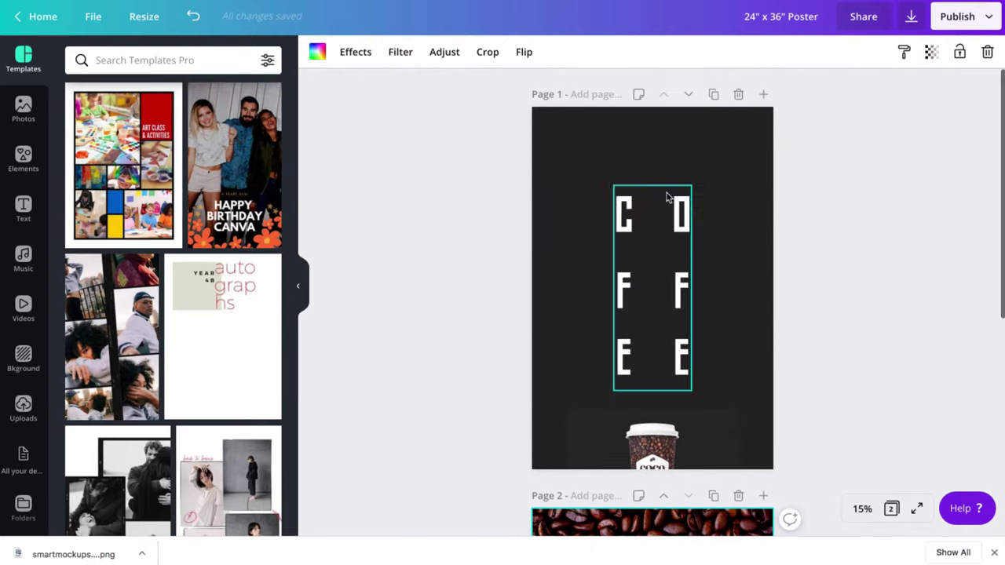
{"action": "left_click", "coordinate": [562, 166]}
{"action": "left_click", "coordinate": [316, 50]}
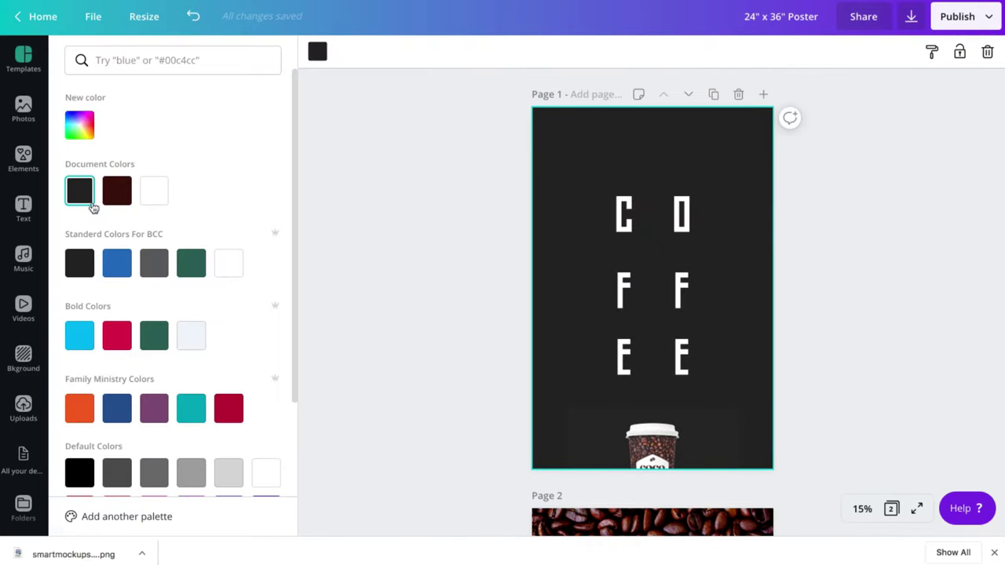
{"action": "left_click", "coordinate": [110, 201]}
{"action": "left_click", "coordinate": [605, 182]}
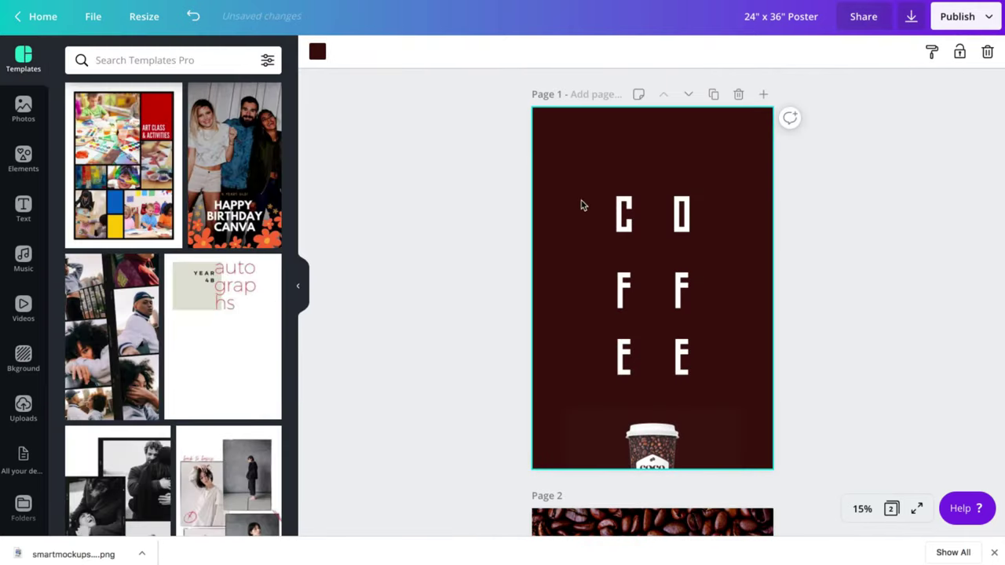
Align the coffee cup image to the bottom of page 1 and bring it forward one layer
{"action": "scroll", "coordinate": [568, 191], "scroll_direction": "down", "scroll_amount": 5}
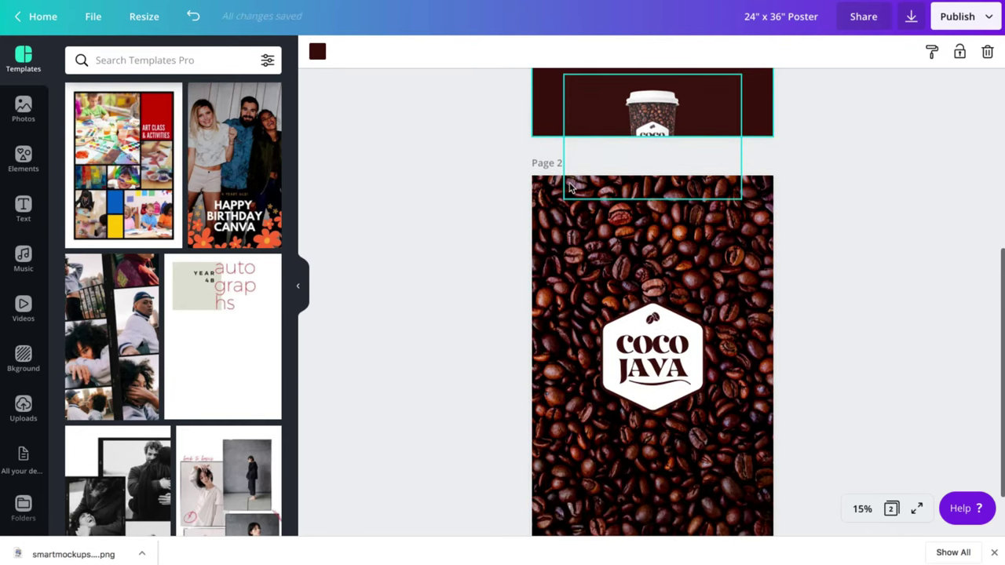
{"action": "scroll", "coordinate": [570, 186], "scroll_direction": "up", "scroll_amount": 5}
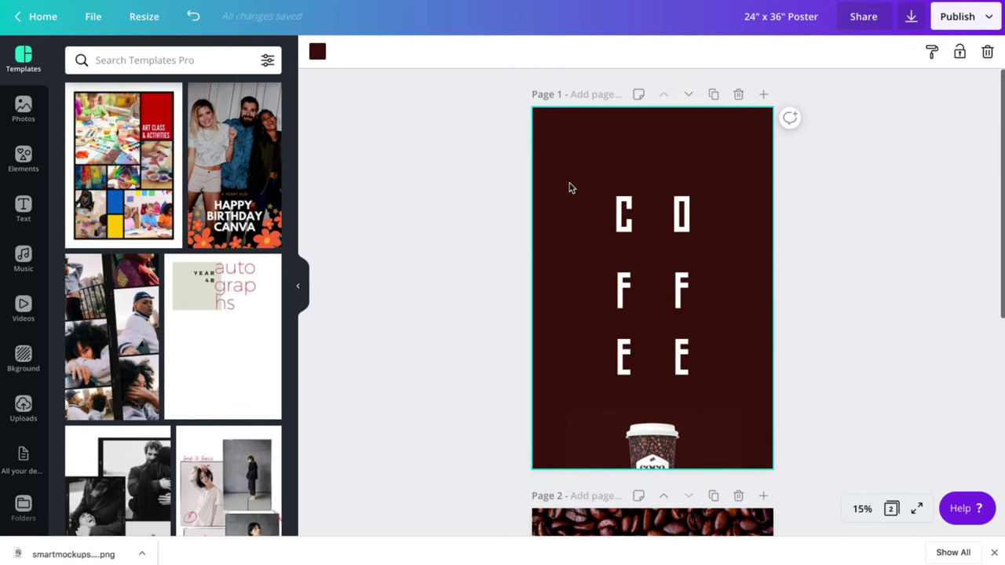
{"action": "left_click", "coordinate": [659, 445]}
{"action": "left_click_drag", "start_coordinate": [657, 451], "coordinate": [660, 261]}
{"action": "left_click", "coordinate": [806, 51]}
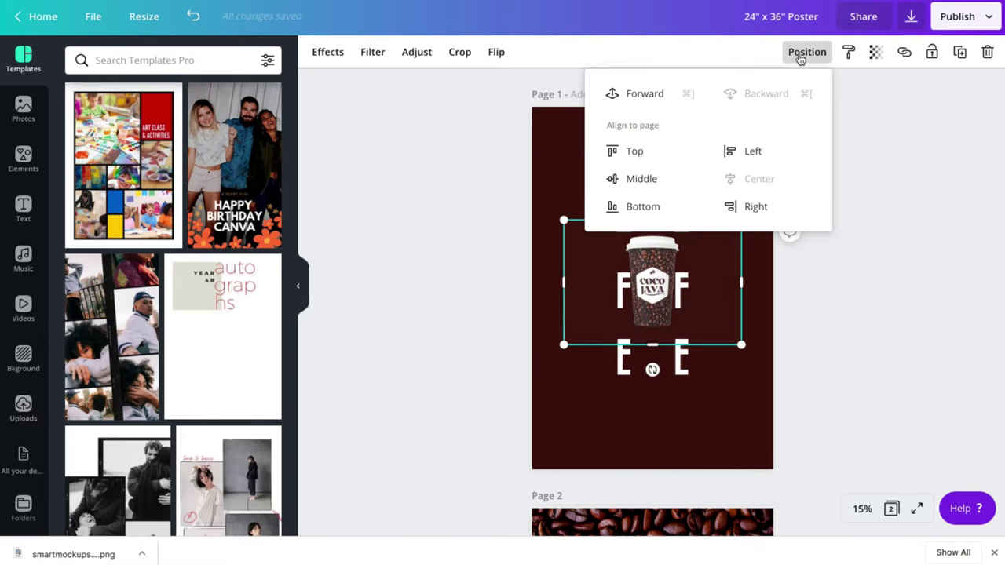
{"action": "left_click", "coordinate": [653, 209]}
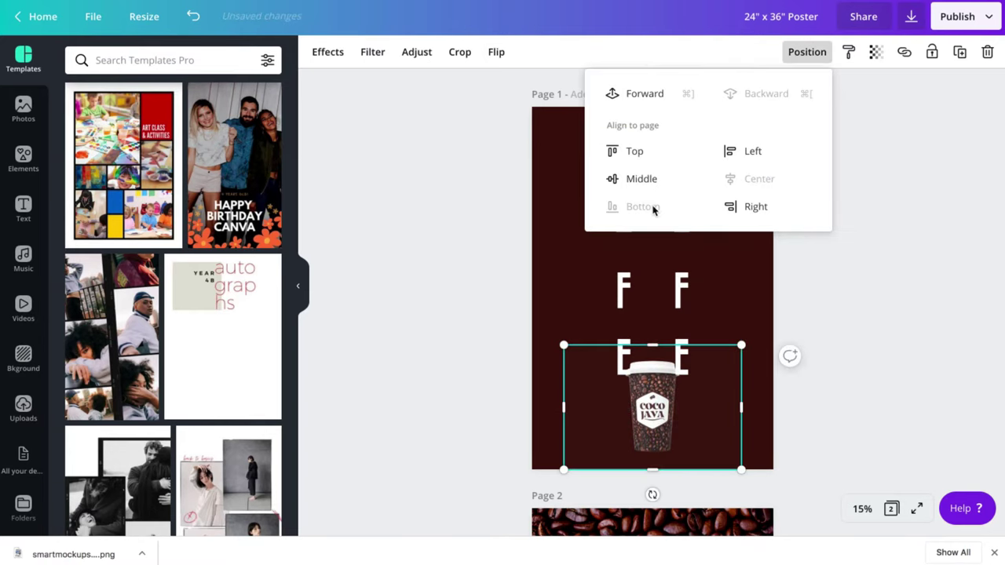
{"action": "left_click", "coordinate": [652, 95]}
Enlarge the cup image to nearly the page width and place it below the COFFEE letters, running off the page's lower edge
{"action": "left_click_drag", "start_coordinate": [650, 426], "coordinate": [650, 308]}
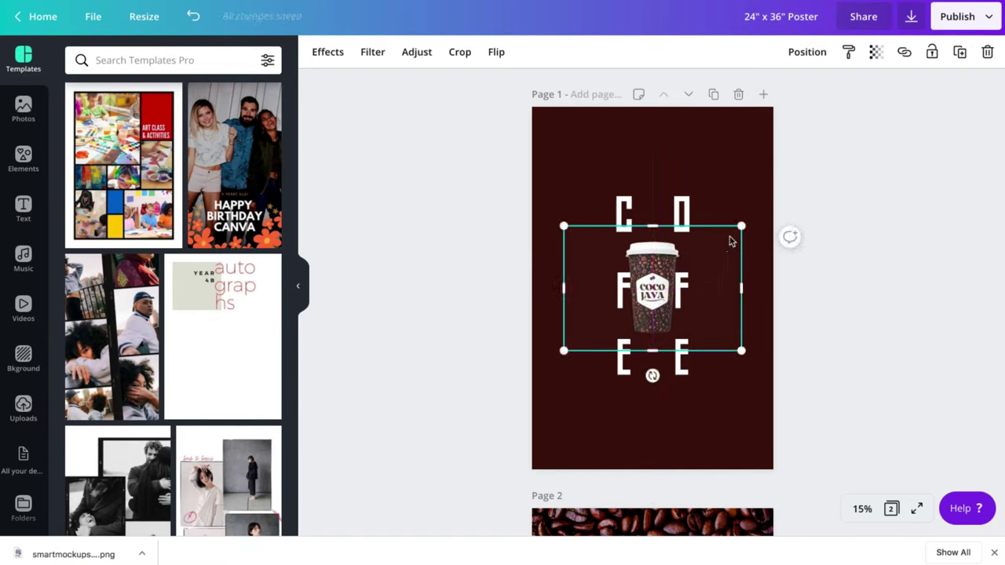
{"action": "left_click_drag", "start_coordinate": [742, 227], "coordinate": [773, 204]}
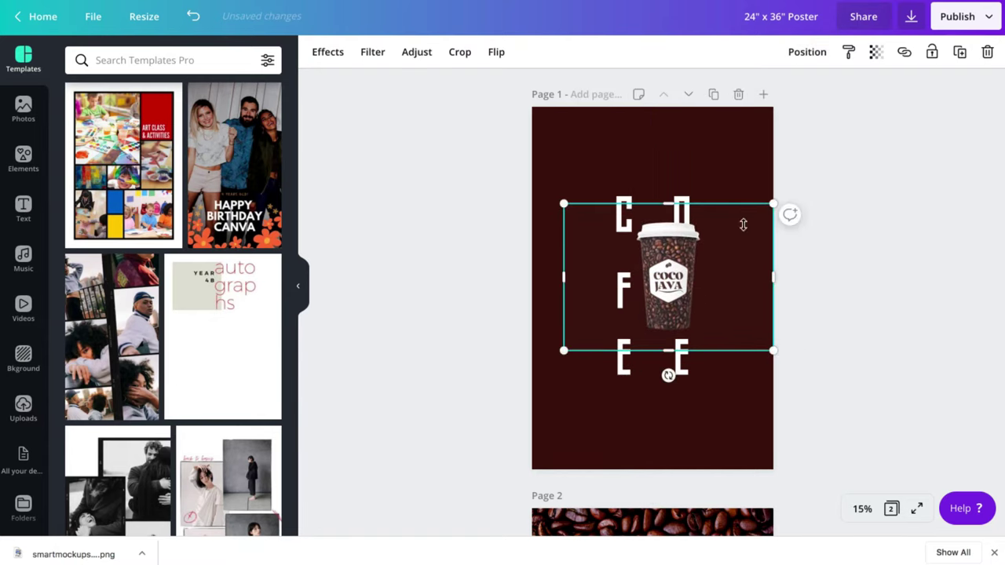
{"action": "left_click_drag", "start_coordinate": [672, 294], "coordinate": [655, 300]}
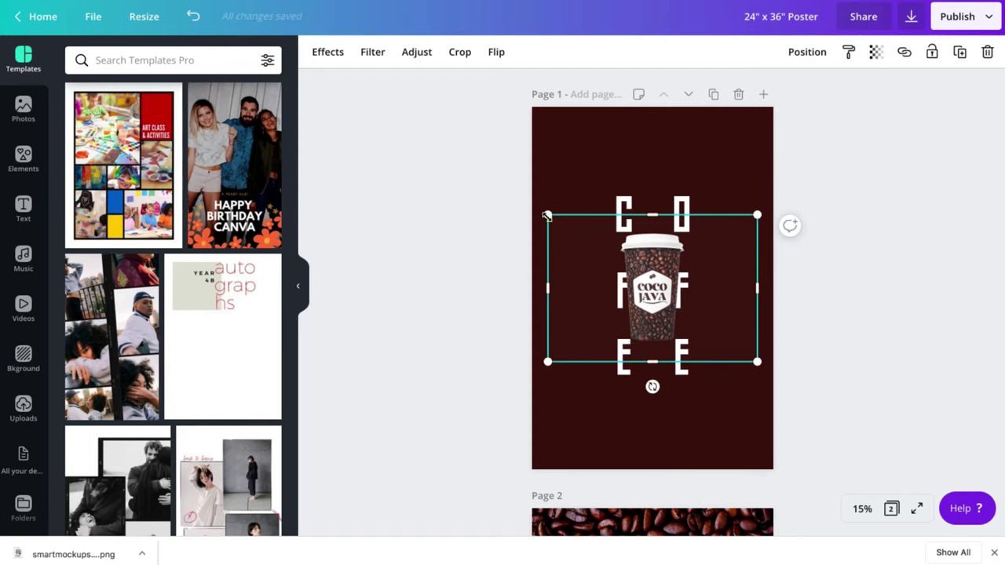
{"action": "left_click_drag", "start_coordinate": [547, 216], "coordinate": [534, 209]}
{"action": "left_click_drag", "start_coordinate": [645, 279], "coordinate": [652, 287]}
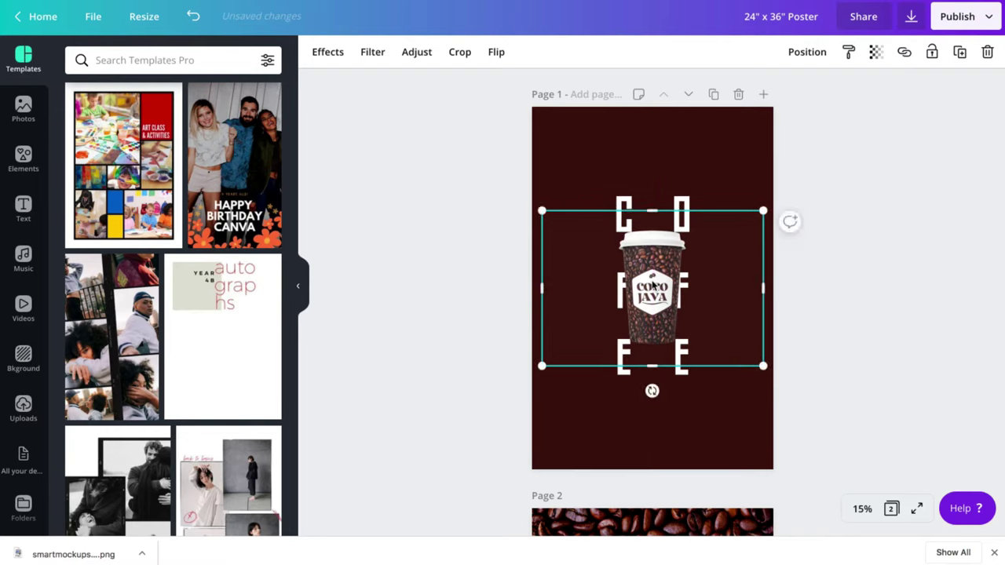
{"action": "left_click_drag", "start_coordinate": [660, 282], "coordinate": [655, 440]}
{"action": "left_click", "coordinate": [682, 346]}
{"action": "left_click", "coordinate": [834, 51]}
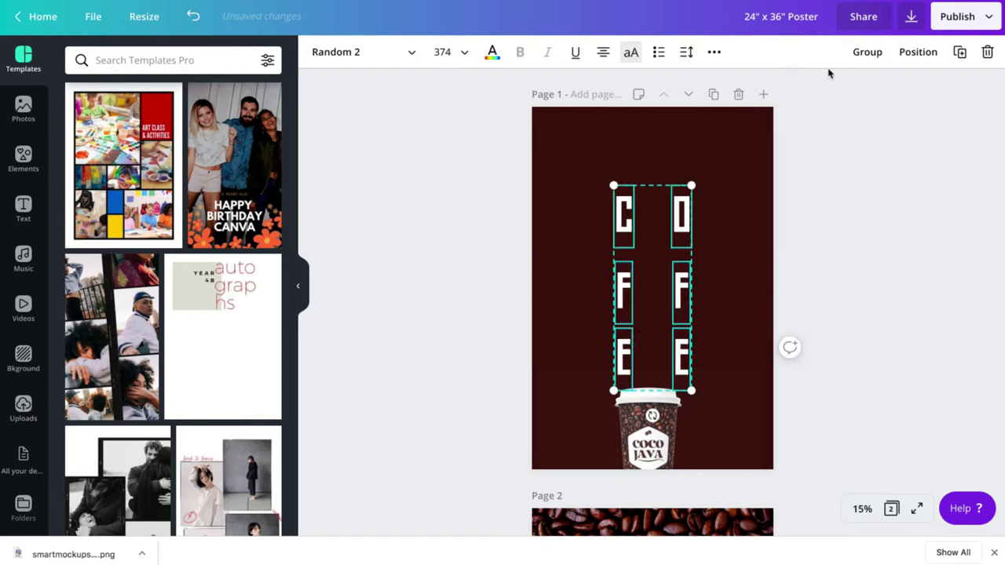
{"action": "left_click", "coordinate": [820, 157]}
Group the letters C and O and move them down closer to the F row, keeping them centered
{"action": "left_click", "coordinate": [684, 220]}
{"action": "left_click", "coordinate": [615, 215], "text": "shift"}
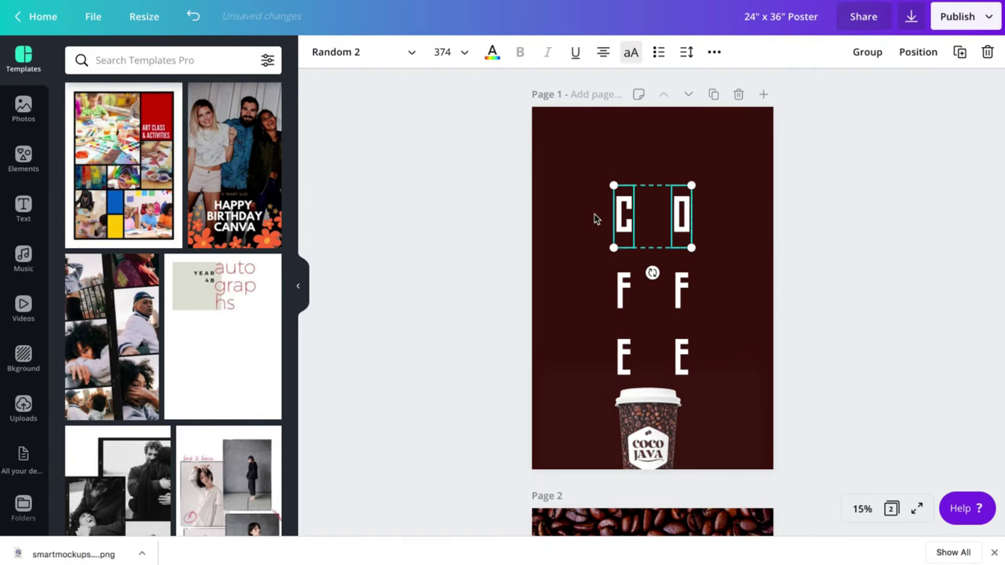
{"action": "key", "text": "Down"}
{"action": "key", "text": "Down"}
{"action": "key", "text": "Down"}
{"action": "key", "text": "Down"}
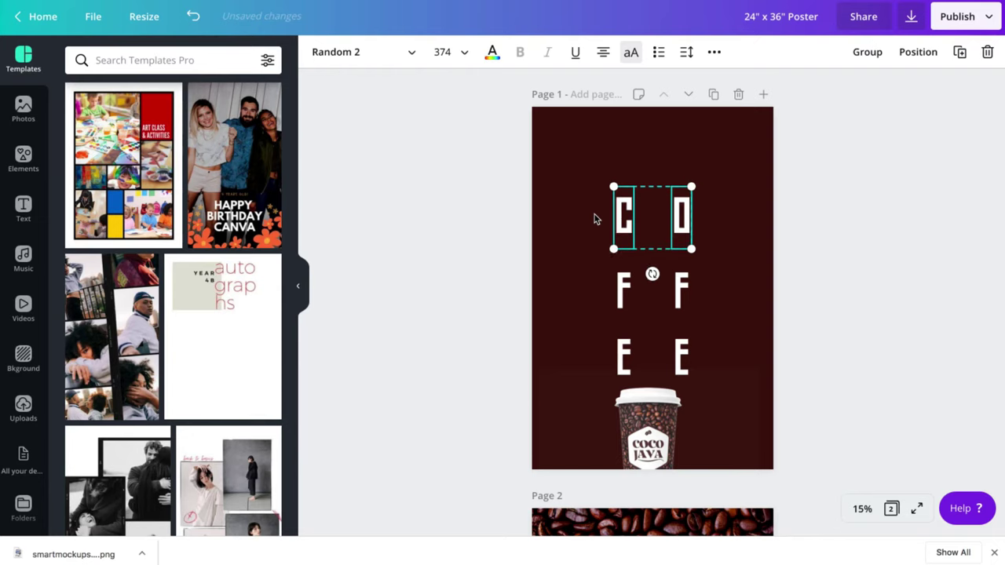
{"action": "left_click", "coordinate": [867, 52]}
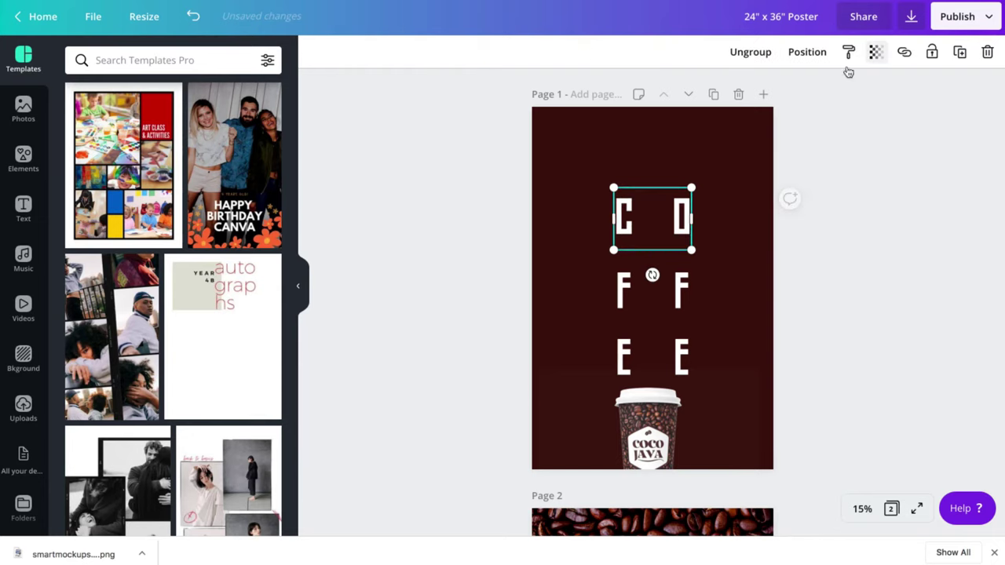
{"action": "left_click_drag", "start_coordinate": [646, 228], "coordinate": [647, 232]}
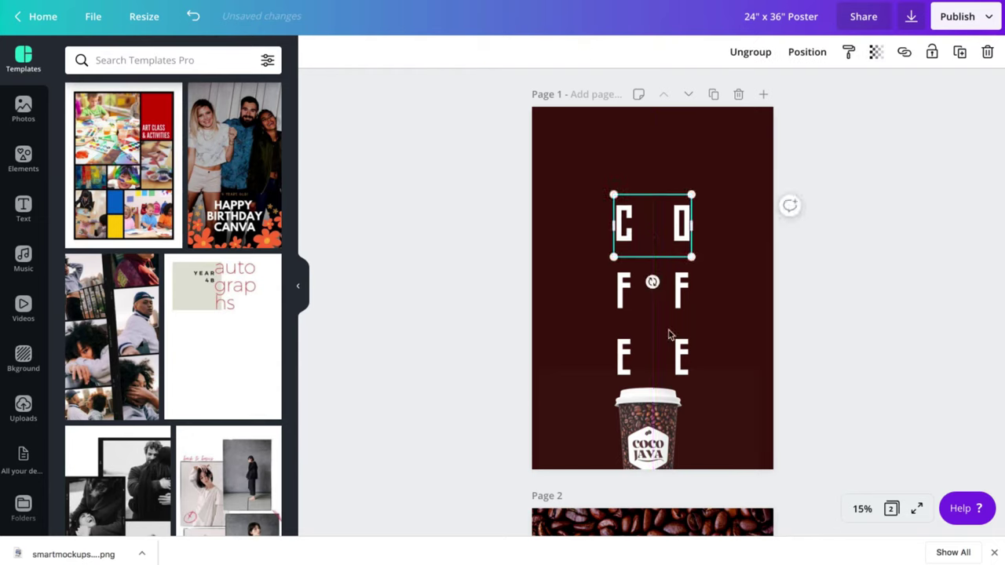
Group the two E letters and move them up closer to the F row, clear of the cup lid
{"action": "left_click", "coordinate": [682, 360]}
{"action": "left_click", "coordinate": [624, 362], "text": "shift"}
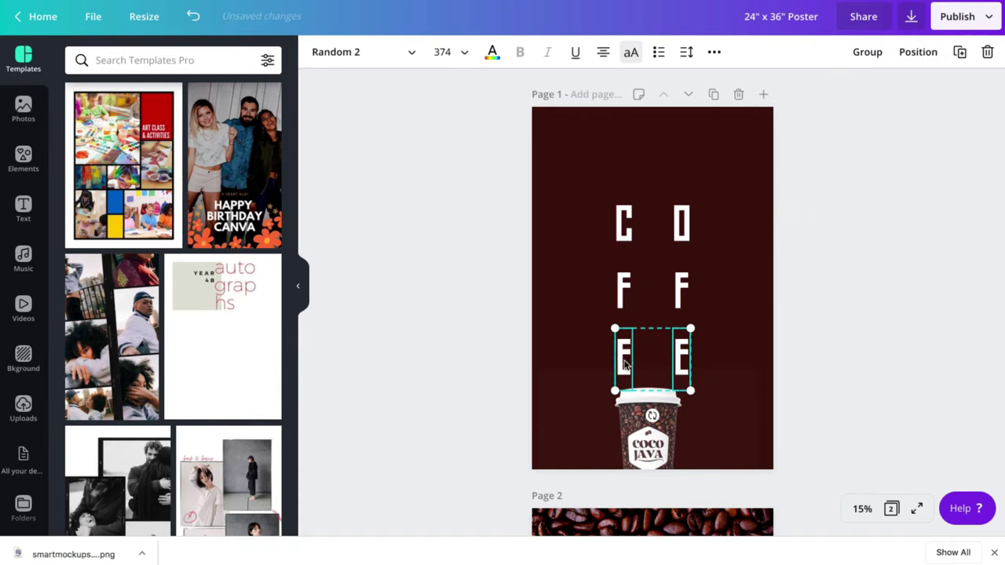
{"action": "left_click", "coordinate": [865, 52]}
{"action": "left_click_drag", "start_coordinate": [651, 357], "coordinate": [653, 352]}
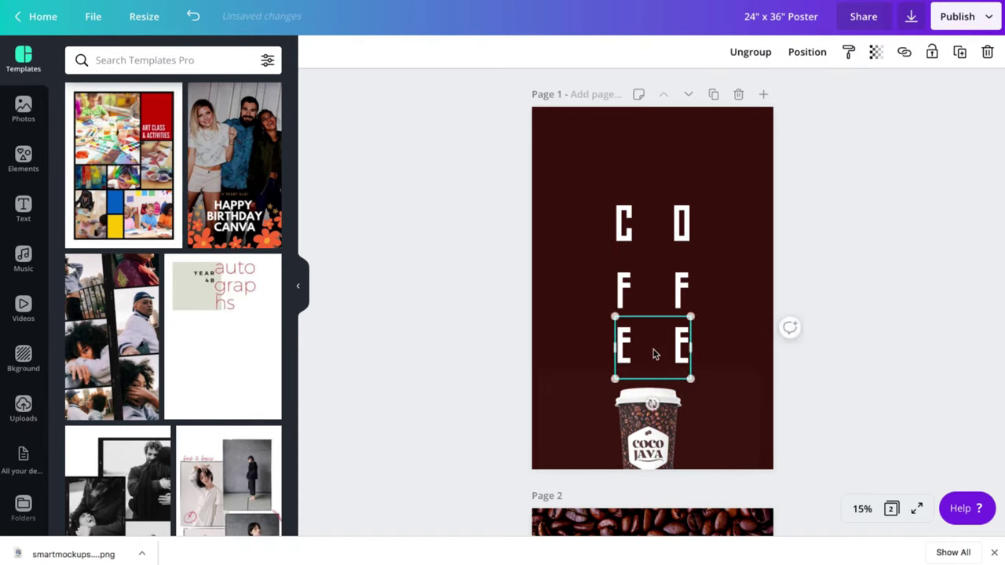
Group the two F letters and select all three letter rows together
{"action": "left_click_drag", "start_coordinate": [716, 288], "coordinate": [616, 312]}
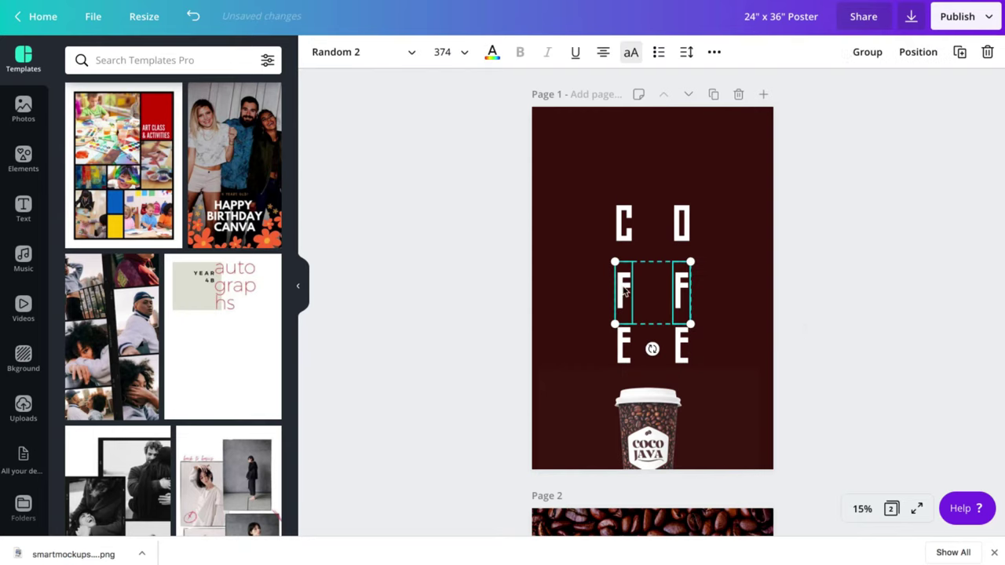
{"action": "left_click", "coordinate": [866, 51]}
{"action": "left_click", "coordinate": [684, 224], "text": "shift"}
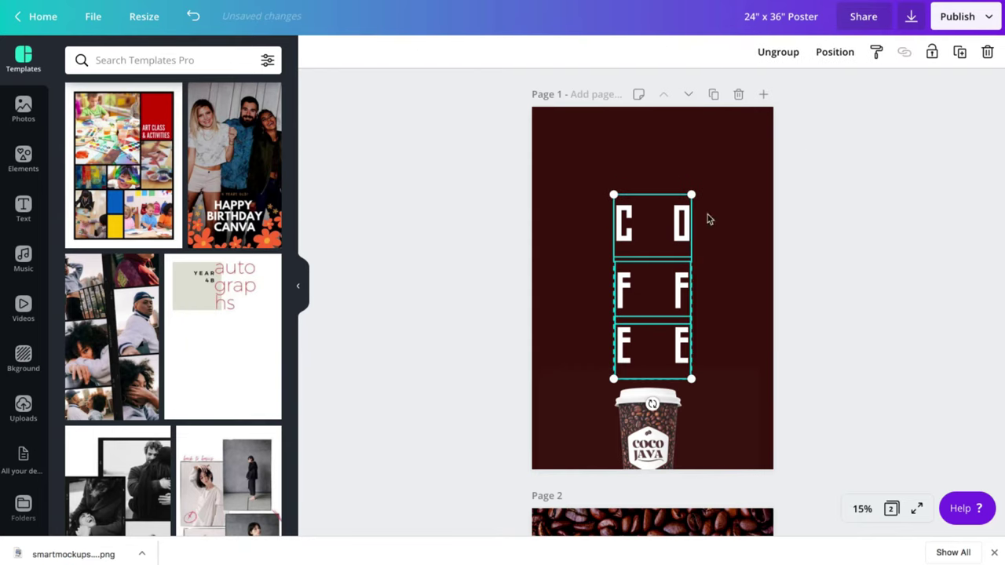
Space the three rows of COFFEE letters evenly vertically and regroup all six letters as one group
{"action": "left_click", "coordinate": [832, 54]}
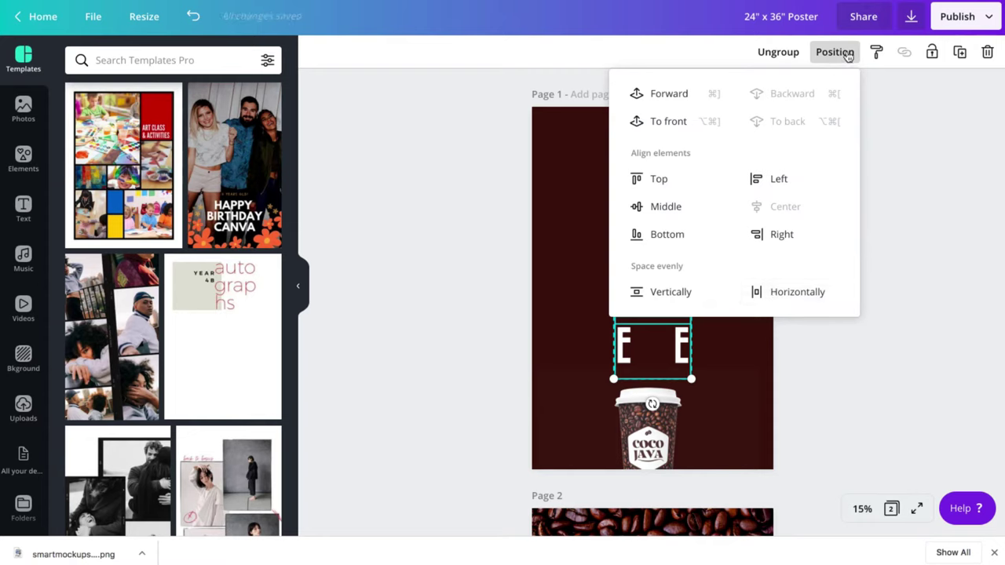
{"action": "left_click", "coordinate": [684, 293]}
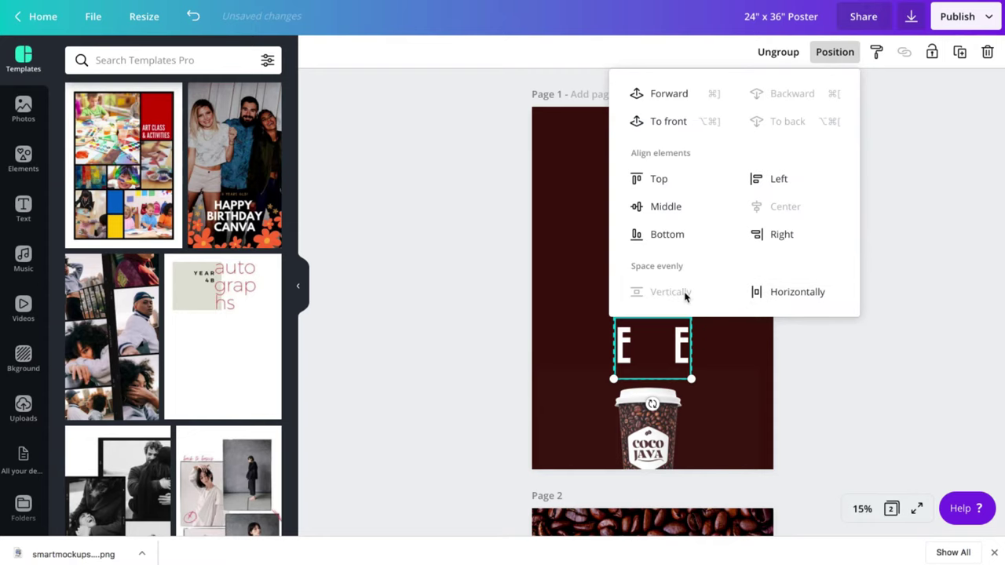
{"action": "left_click", "coordinate": [736, 348]}
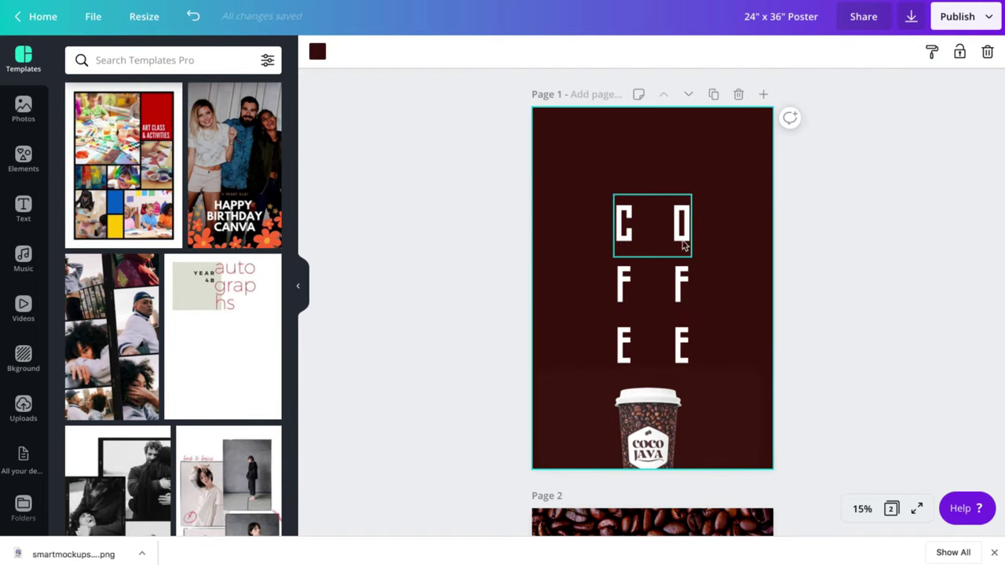
{"action": "left_click_drag", "start_coordinate": [727, 192], "coordinate": [610, 382]}
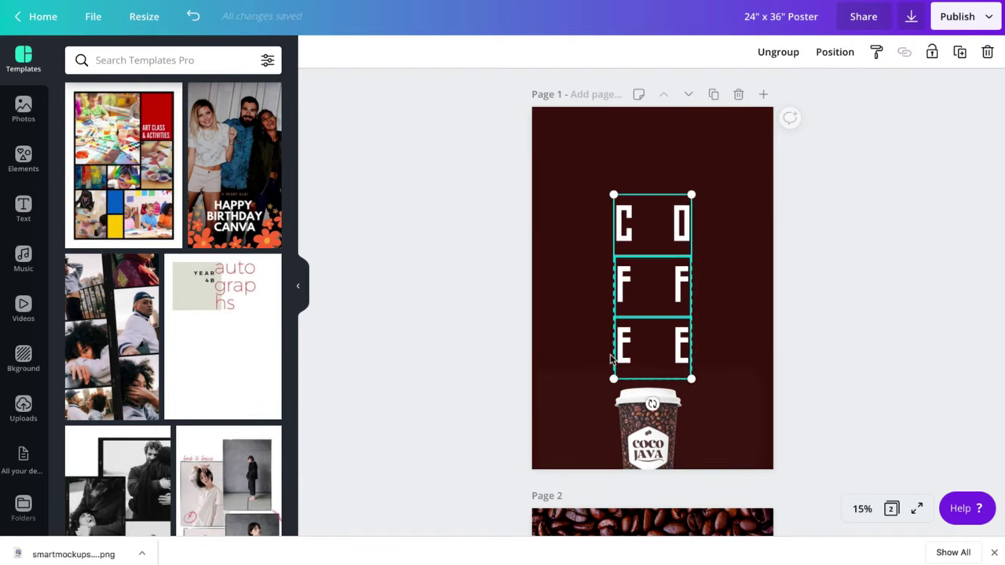
{"action": "left_click", "coordinate": [778, 52]}
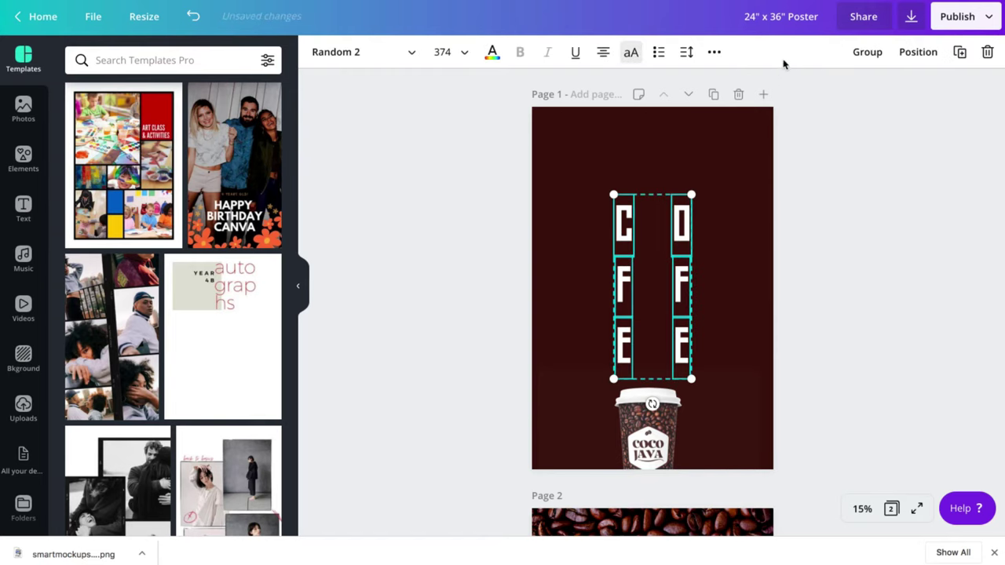
{"action": "left_click", "coordinate": [866, 50]}
Move the coffee cup up over the middle of the letters, scale it down slightly and centre it horizontally
{"action": "left_click_drag", "start_coordinate": [655, 451], "coordinate": [661, 290]}
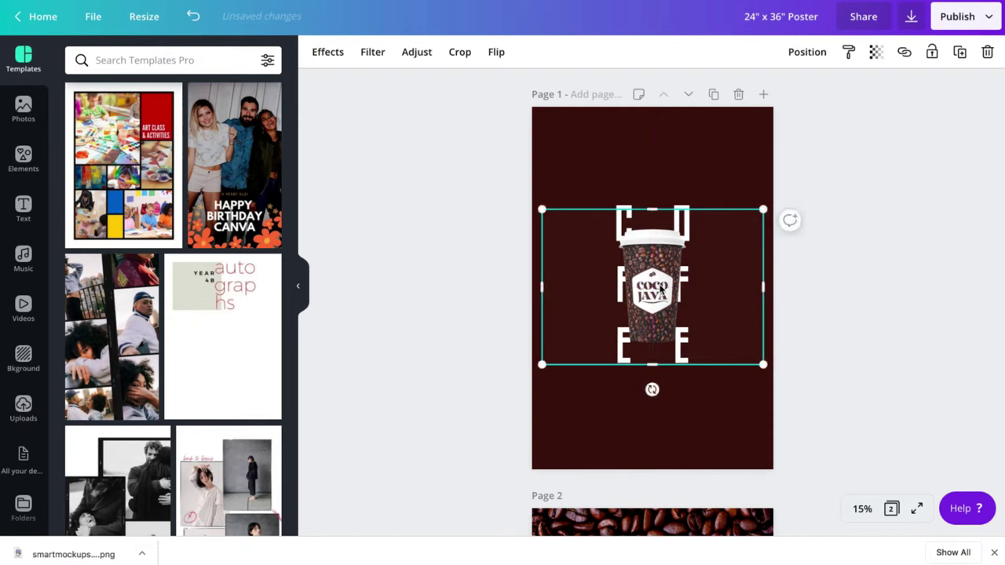
{"action": "left_click_drag", "start_coordinate": [765, 210], "coordinate": [756, 215]}
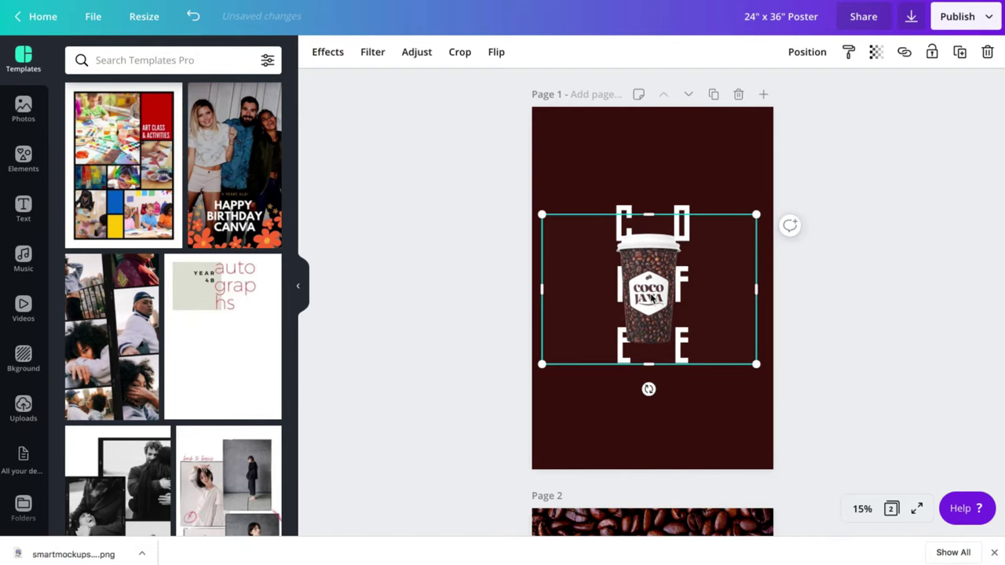
{"action": "left_click_drag", "start_coordinate": [661, 265], "coordinate": [664, 267]}
Enlarge the COFFEE letter group to font size 391 and align it to the centre and middle of the page
{"action": "left_click", "coordinate": [687, 203]}
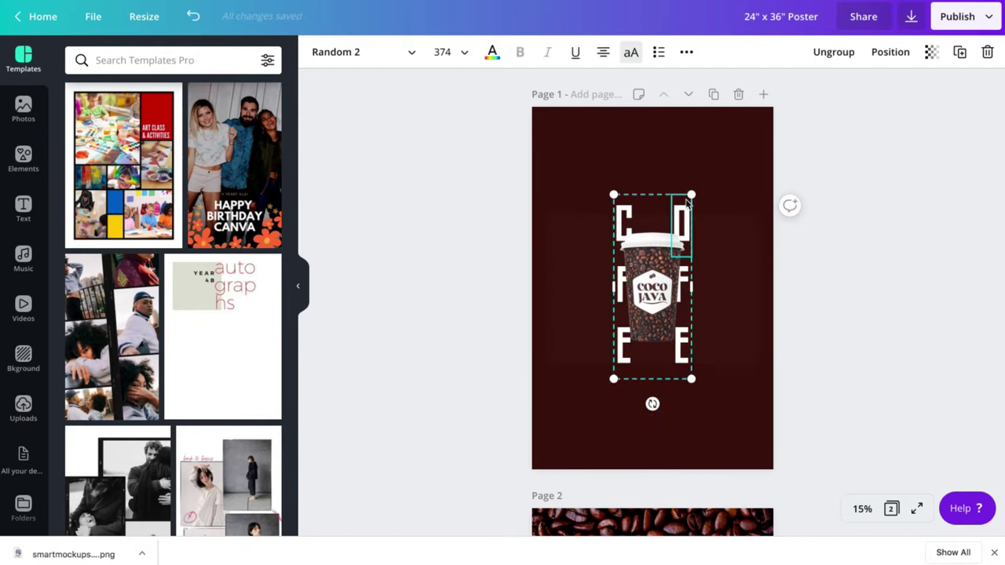
{"action": "left_click_drag", "start_coordinate": [692, 193], "coordinate": [693, 191]}
{"action": "left_click", "coordinate": [890, 52]}
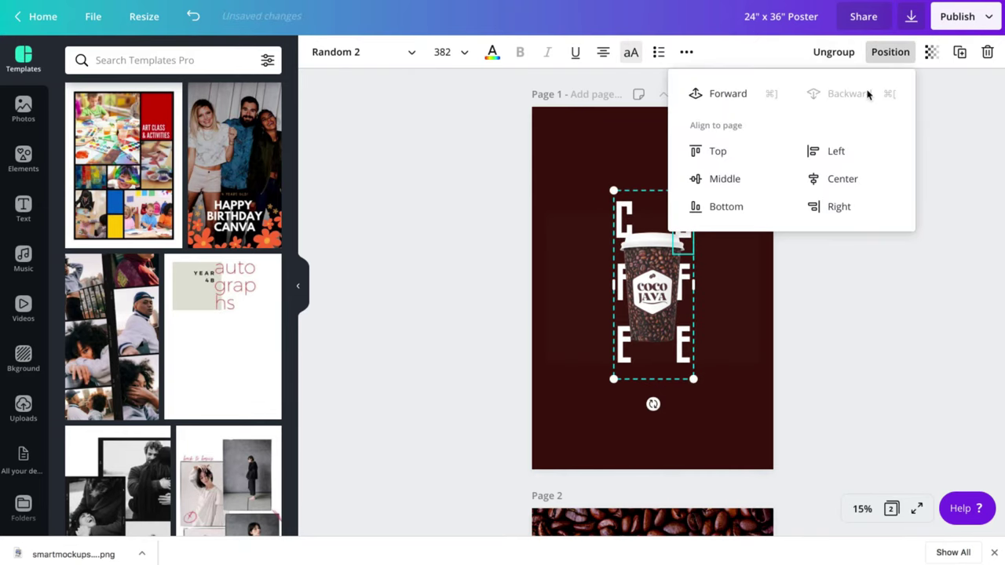
{"action": "left_click", "coordinate": [741, 179]}
{"action": "left_click", "coordinate": [667, 304]}
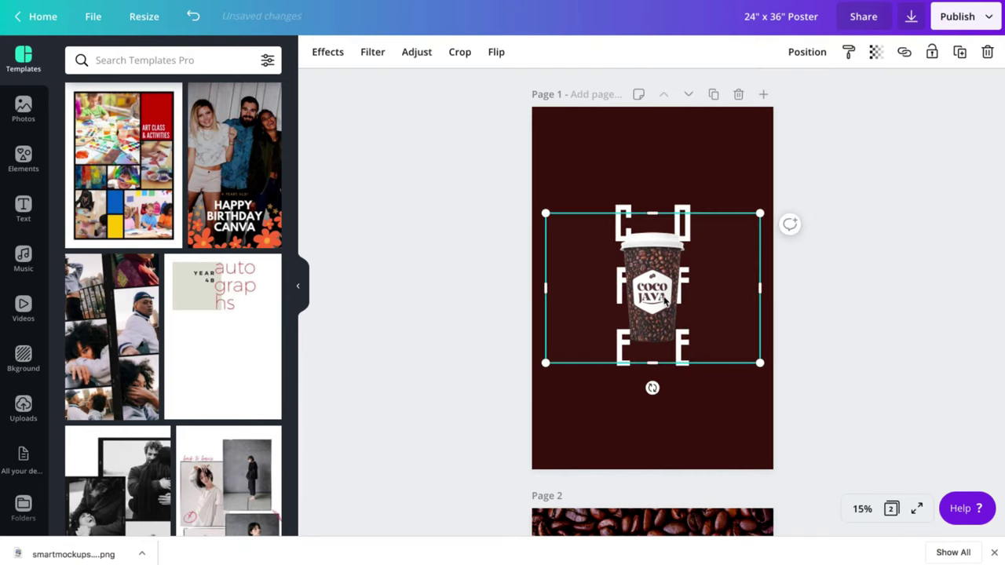
{"action": "left_click", "coordinate": [690, 198]}
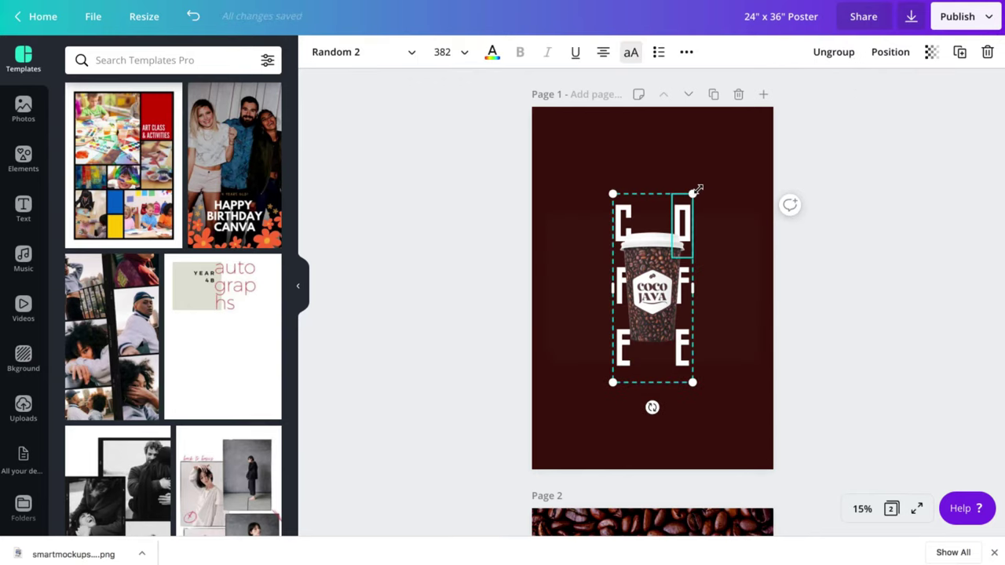
{"action": "left_click_drag", "start_coordinate": [699, 186], "coordinate": [695, 188]}
{"action": "left_click", "coordinate": [890, 52]}
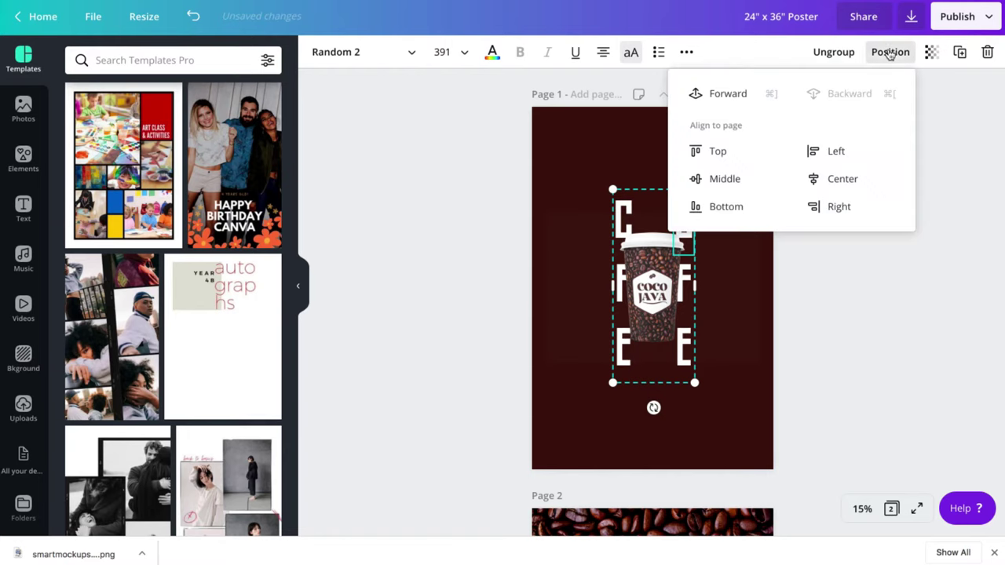
{"action": "left_click", "coordinate": [843, 182]}
{"action": "left_click", "coordinate": [709, 183]}
Duplicate the coffee cup image, with the copy offset slightly to the right and down
{"action": "left_click", "coordinate": [651, 318]}
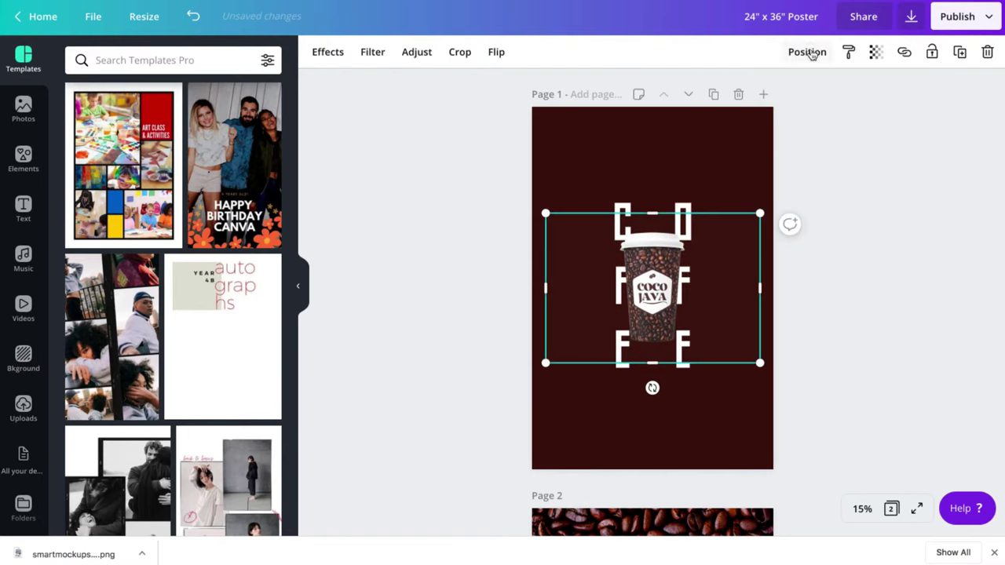
{"action": "key", "text": "shift+Right"}
{"action": "key", "text": "shift+Right"}
{"action": "key", "text": "shift+Down"}
{"action": "key", "text": "shift+Down"}
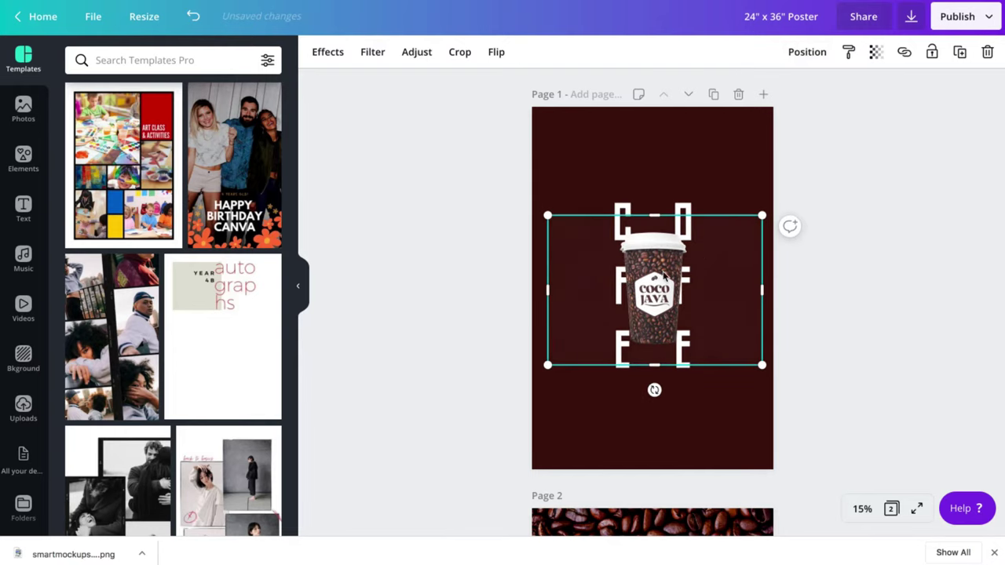
Add the first Duotone effect to the cup copy and open its colour settings
{"action": "left_click", "coordinate": [329, 52]}
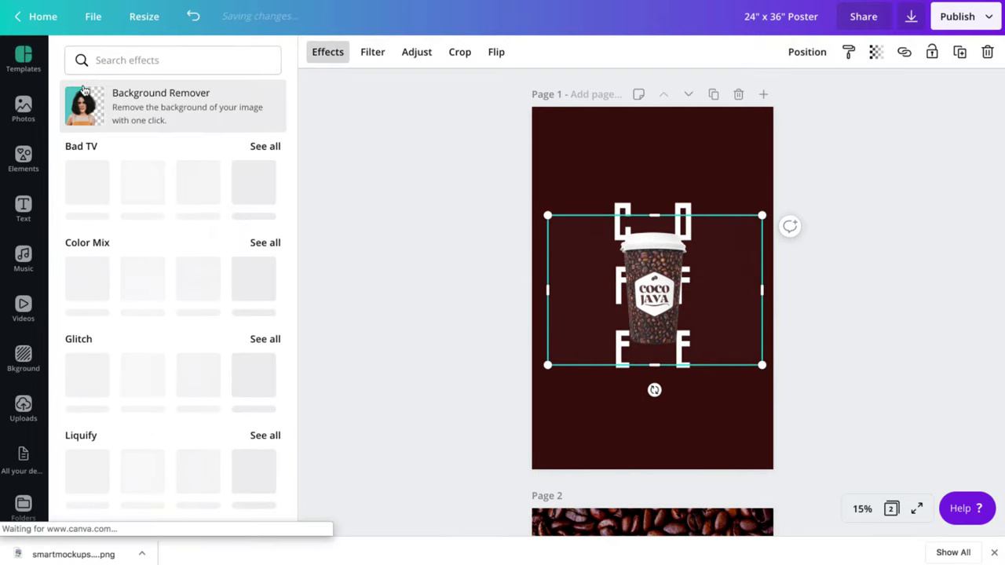
{"action": "scroll", "coordinate": [128, 350], "scroll_direction": "down", "scroll_amount": 5}
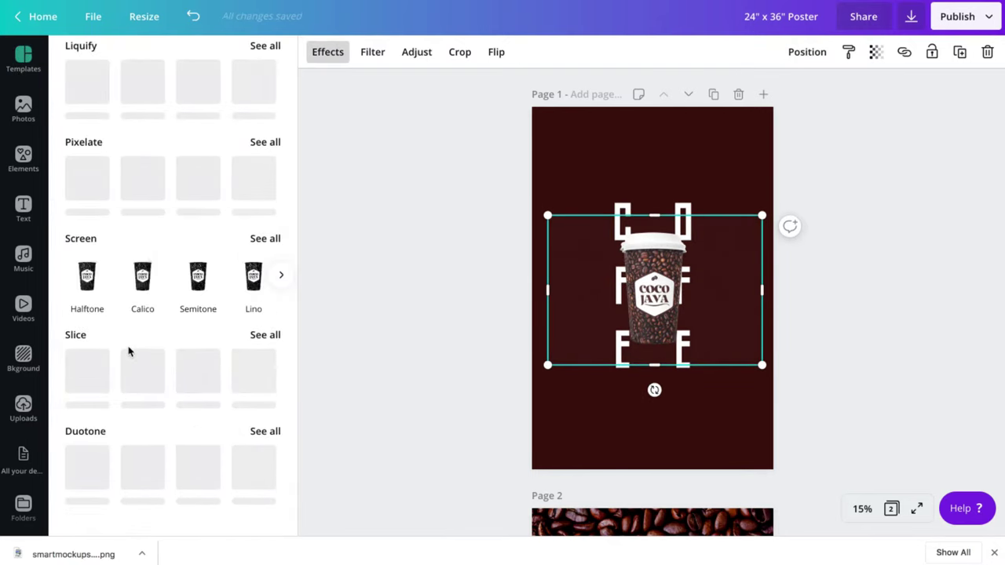
{"action": "left_click", "coordinate": [89, 467]}
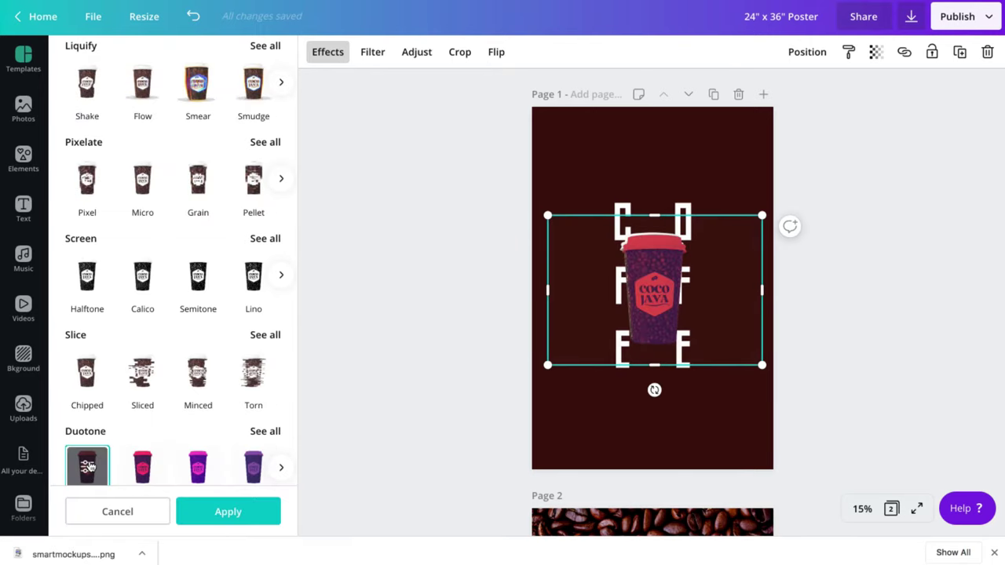
{"action": "left_click", "coordinate": [89, 466]}
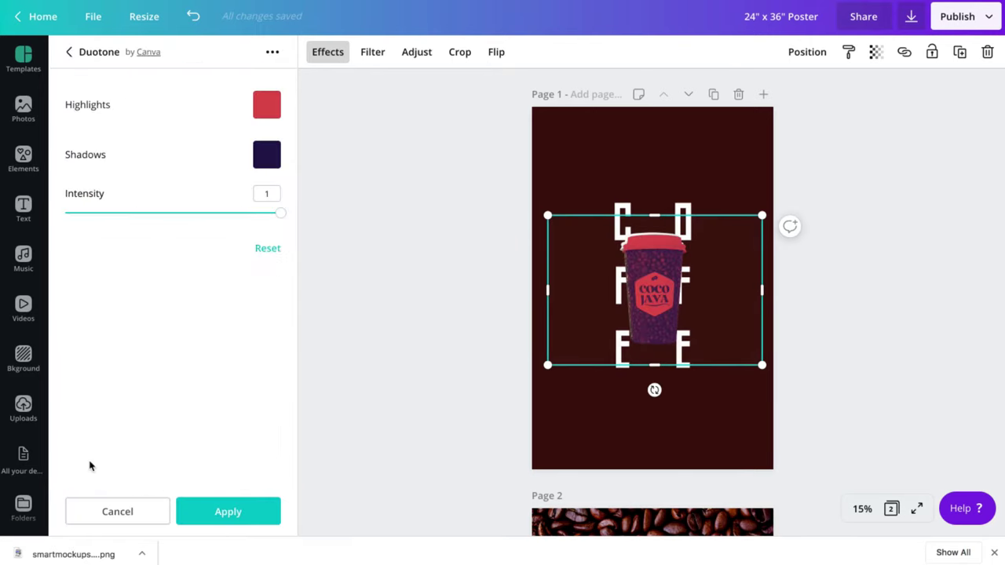
Set both the Duotone highlights (#000000) and shadows to black and apply the effect to the cup copy
{"action": "left_click", "coordinate": [267, 112]}
{"action": "left_click_drag", "start_coordinate": [179, 162], "coordinate": [102, 164]}
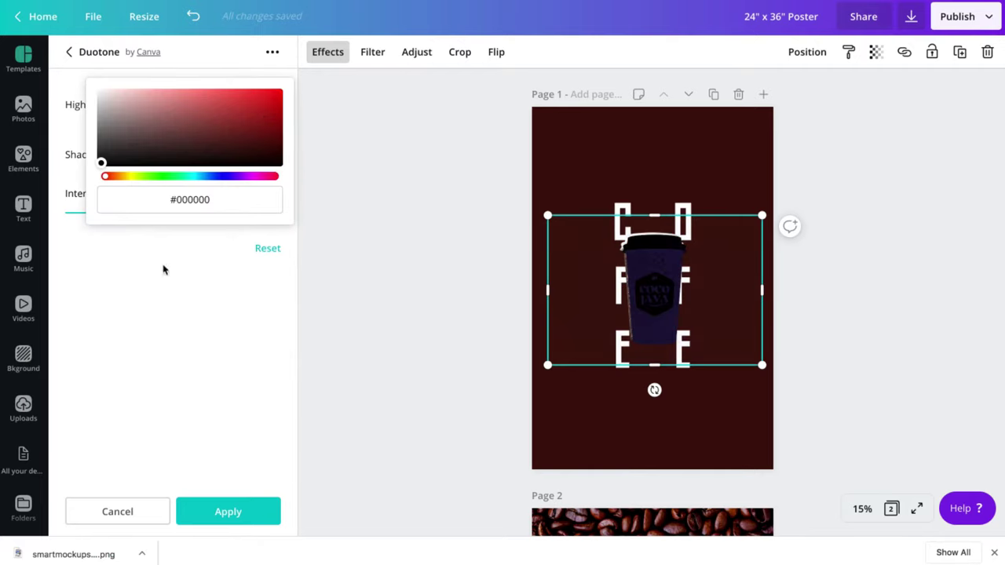
{"action": "left_click", "coordinate": [176, 290]}
{"action": "left_click", "coordinate": [267, 155]}
{"action": "left_click_drag", "start_coordinate": [258, 160], "coordinate": [74, 220]}
{"action": "left_click", "coordinate": [154, 328]}
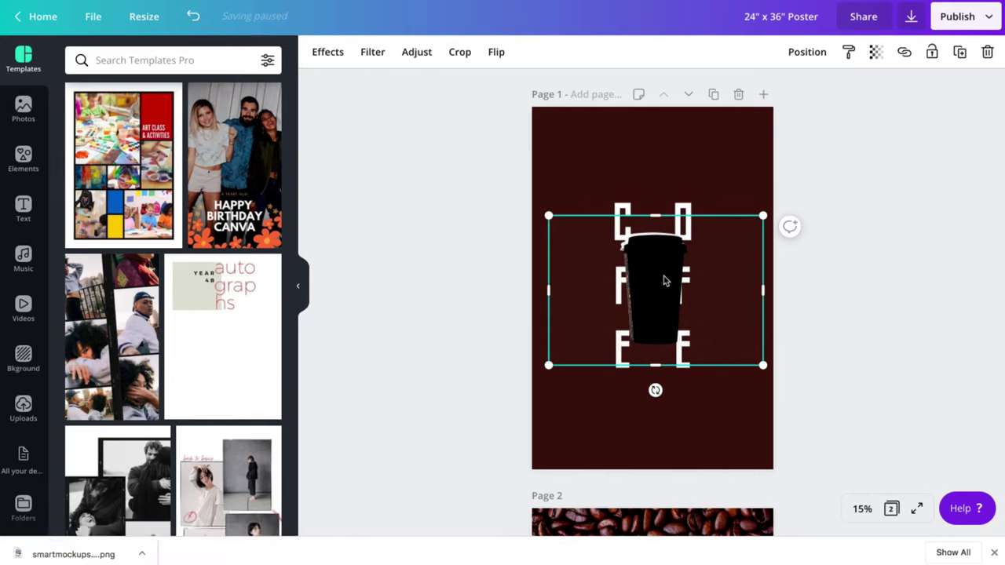
Offset the black cup copy slightly further right and down and set its transparency to 52
{"action": "left_click_drag", "start_coordinate": [663, 280], "coordinate": [665, 282]}
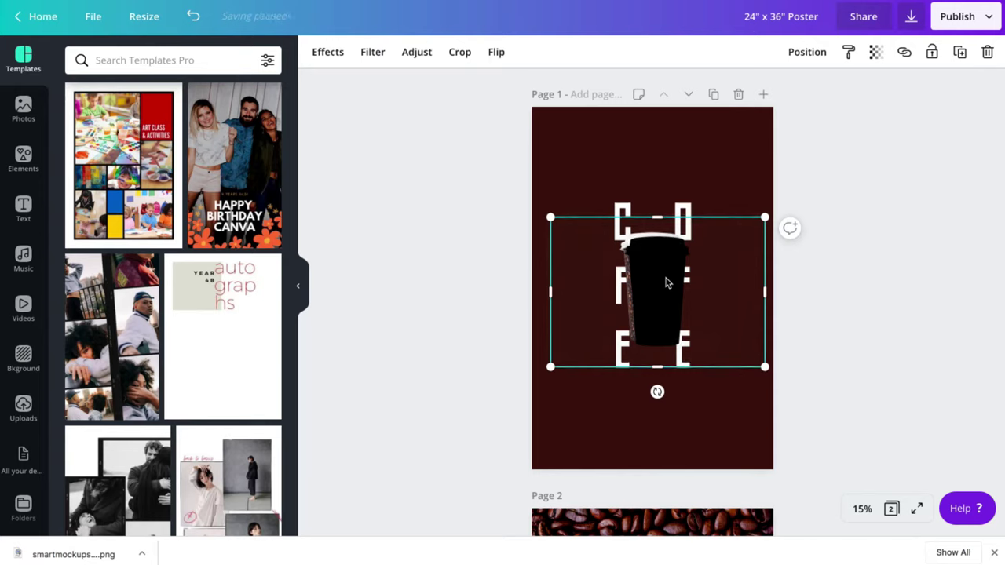
{"action": "left_click", "coordinate": [874, 53]}
{"action": "left_click_drag", "start_coordinate": [836, 88], "coordinate": [795, 94]}
Send the black cup copy backward behind the original cup and nudge it slightly left as a shadow
{"action": "left_click", "coordinate": [808, 53]}
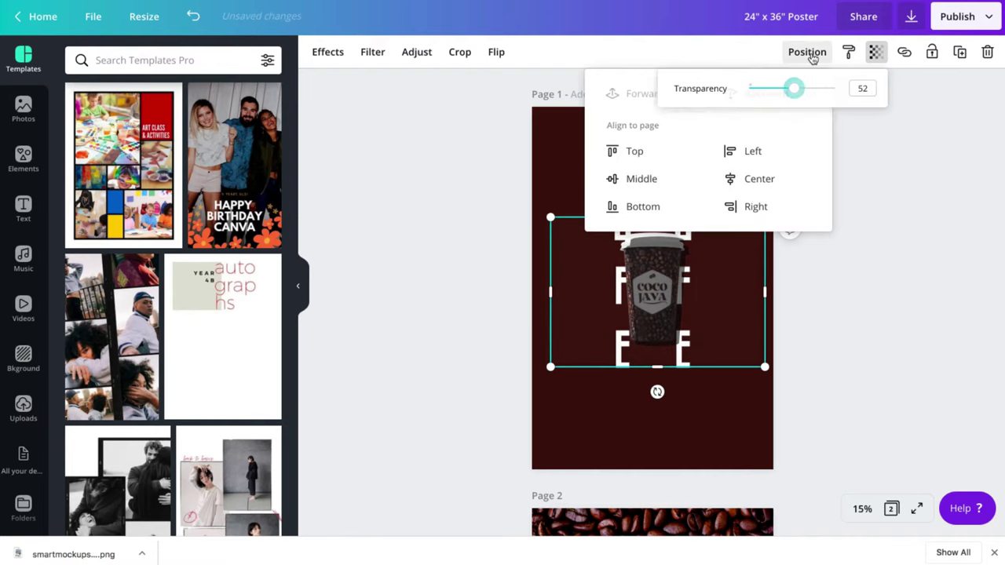
{"action": "left_click", "coordinate": [756, 98]}
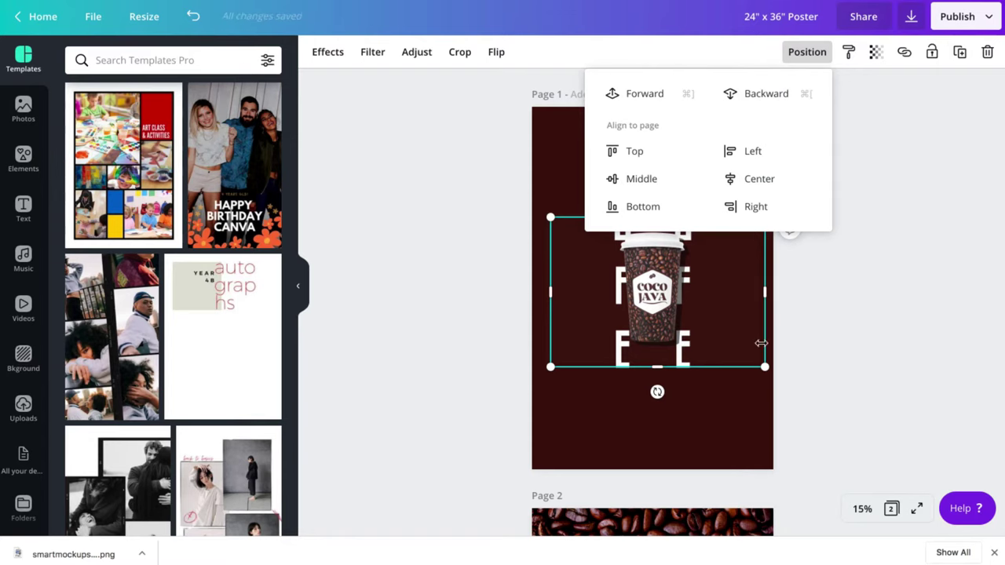
{"action": "left_click", "coordinate": [854, 311]}
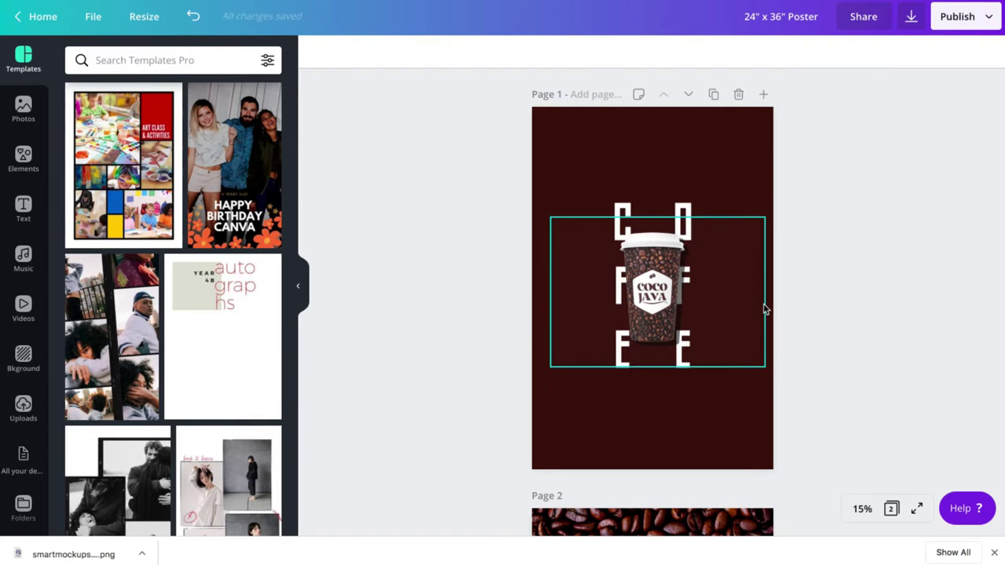
{"action": "left_click", "coordinate": [762, 306]}
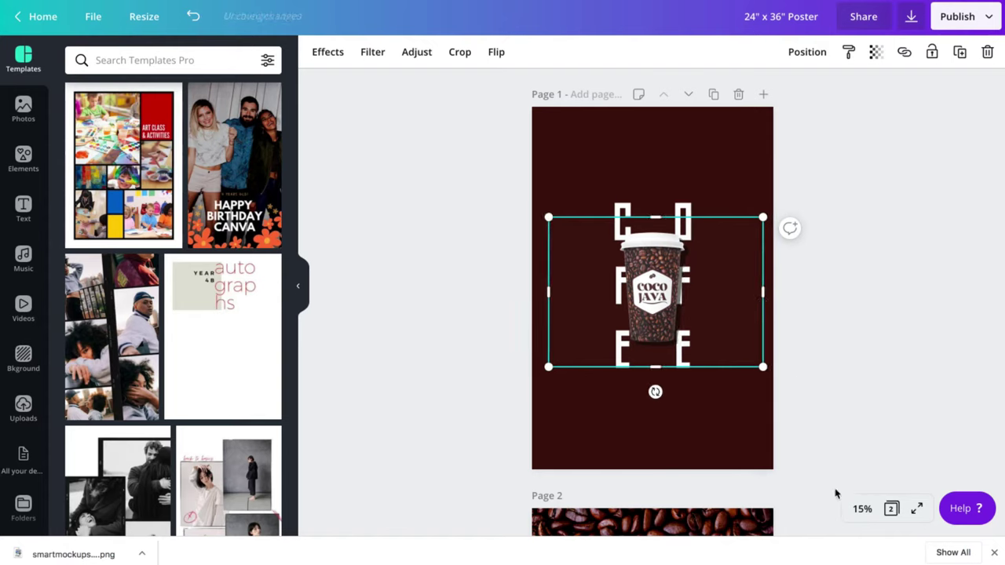
Soften the cup's shadow copy with a Blur adjustment of 8, and select the original cup in front
{"action": "left_click", "coordinate": [857, 511]}
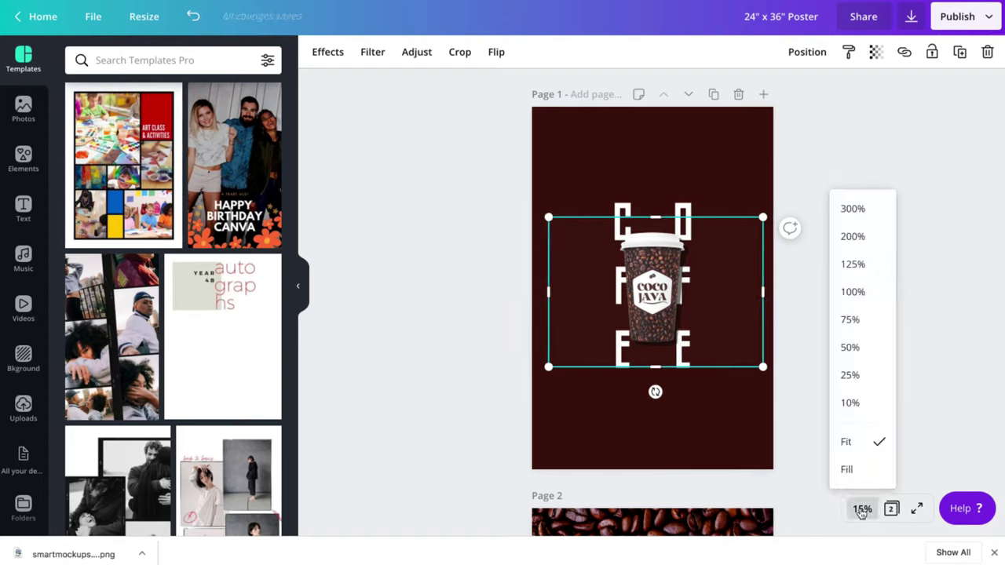
{"action": "left_click", "coordinate": [863, 323]}
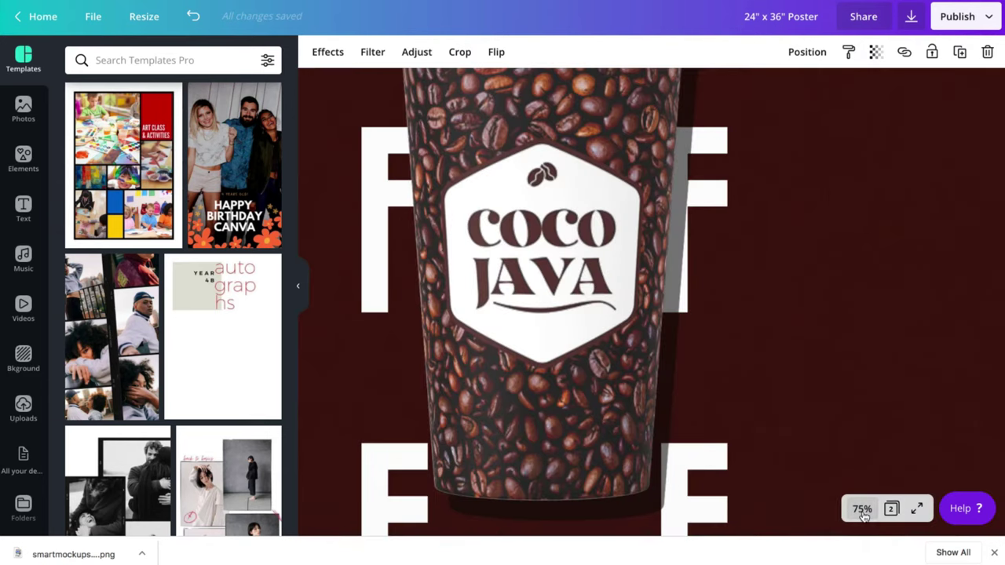
{"action": "left_click", "coordinate": [862, 508]}
{"action": "left_click", "coordinate": [876, 346]}
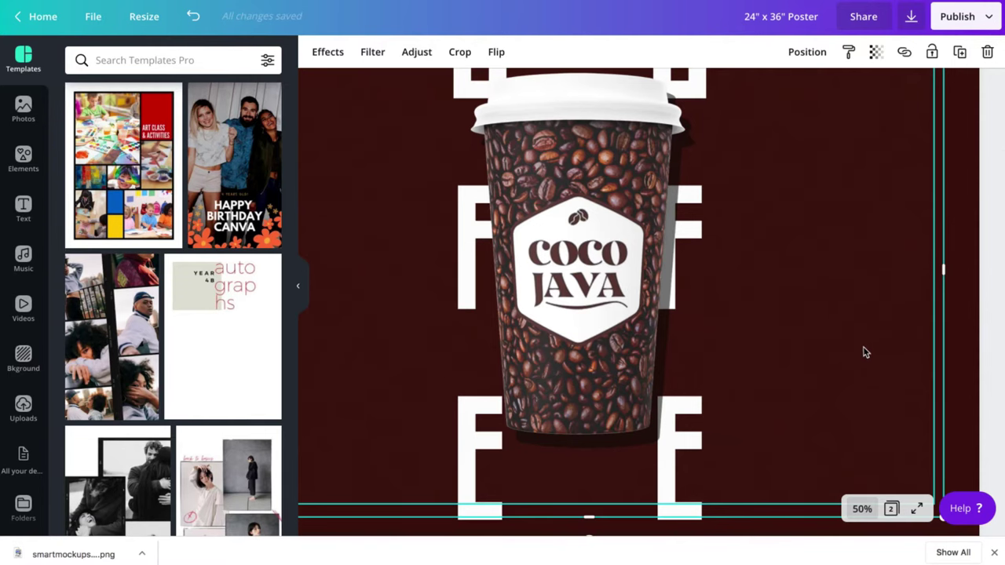
{"action": "scroll", "coordinate": [685, 301], "scroll_direction": "up", "scroll_amount": 2}
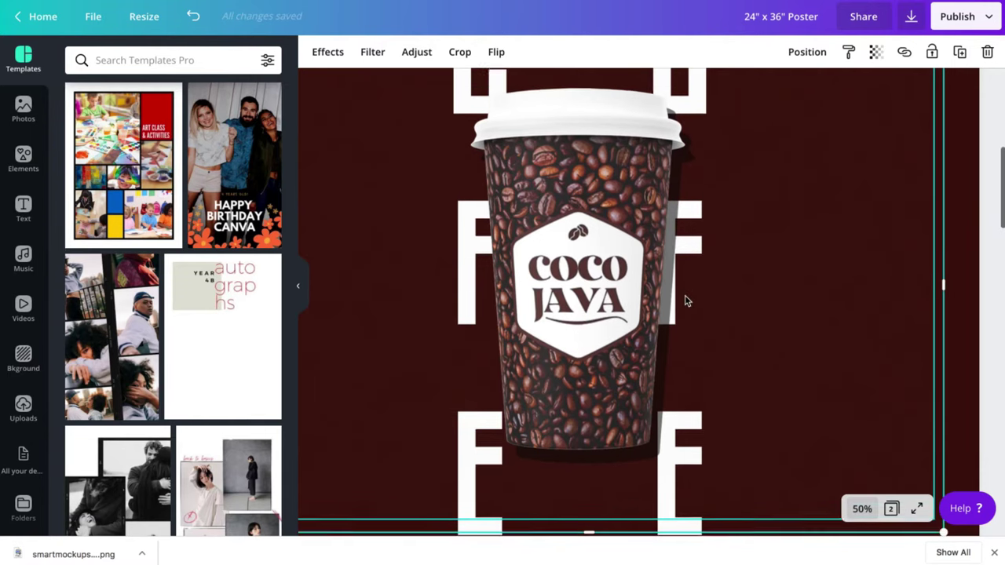
{"action": "left_click", "coordinate": [428, 53]}
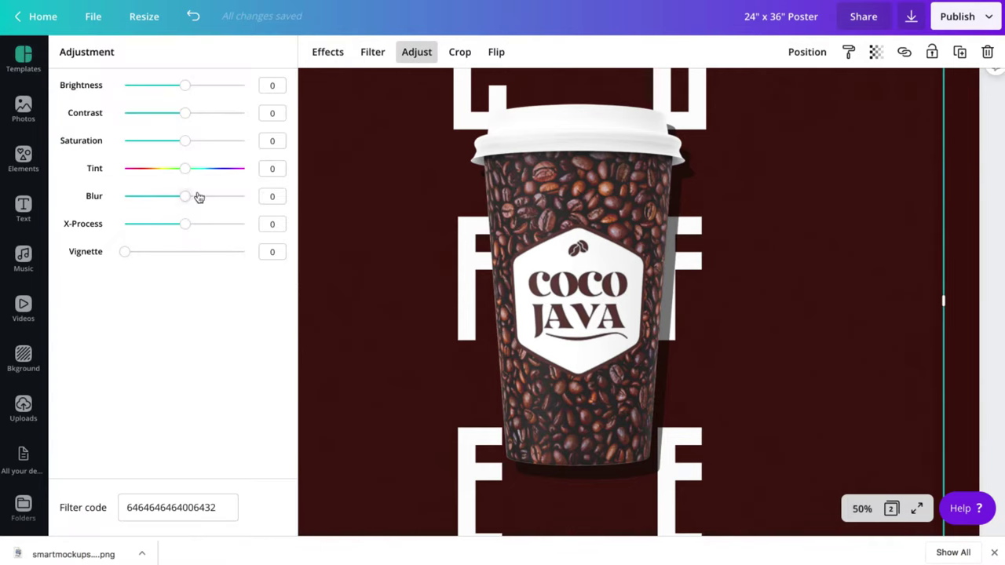
{"action": "left_click_drag", "start_coordinate": [190, 200], "coordinate": [190, 201]}
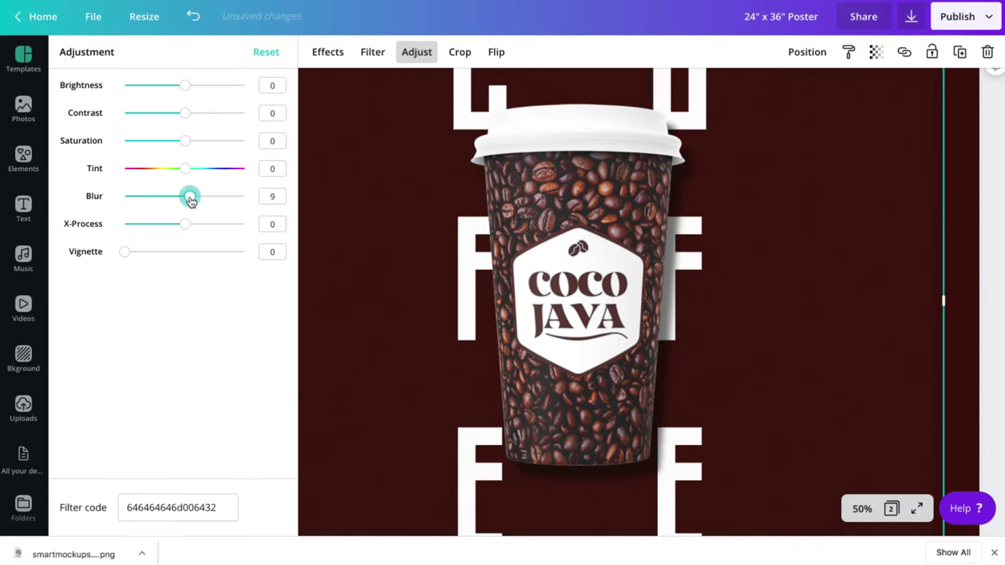
{"action": "left_click_drag", "start_coordinate": [190, 201], "coordinate": [192, 201]}
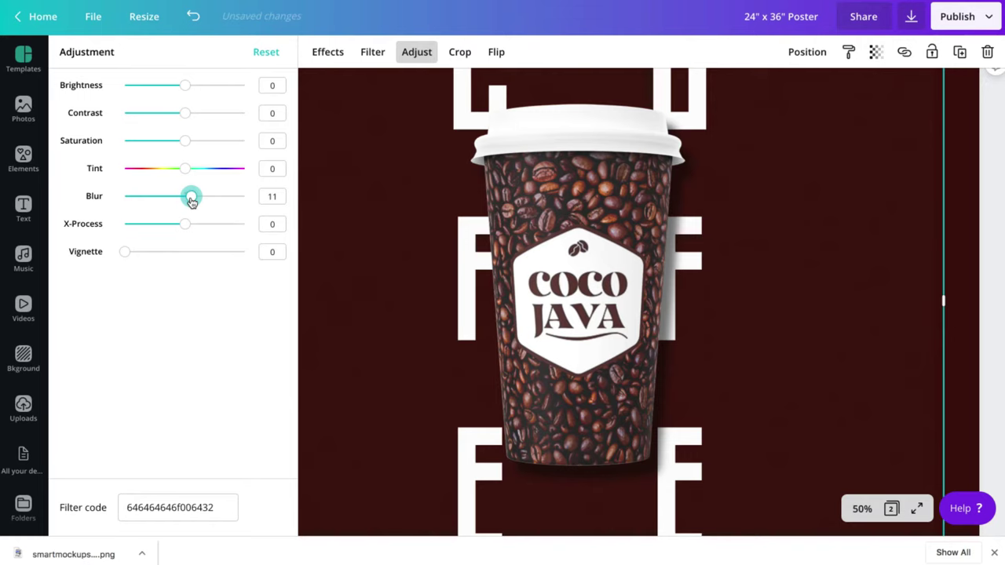
{"action": "left_click_drag", "start_coordinate": [192, 201], "coordinate": [191, 201]}
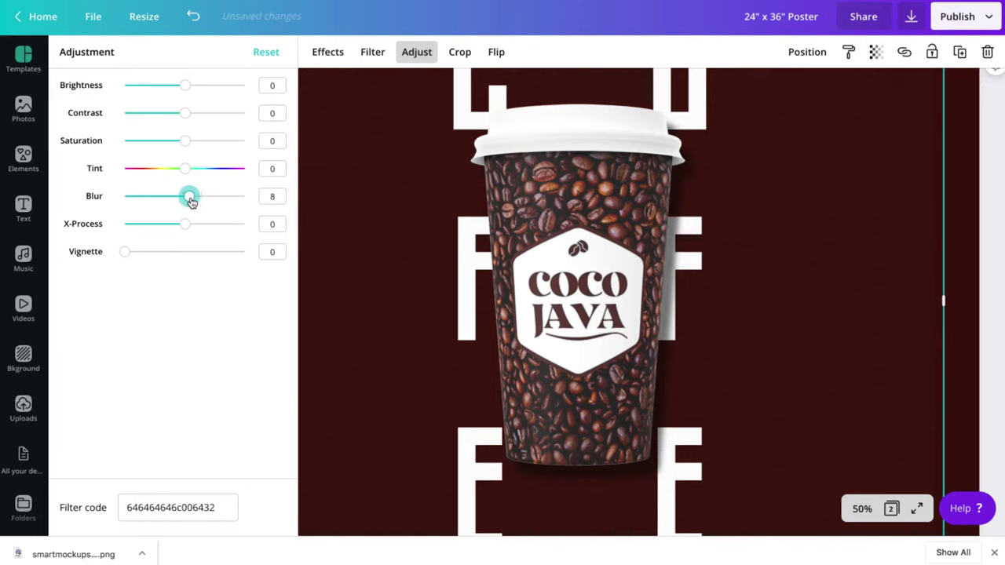
{"action": "left_click_drag", "start_coordinate": [192, 201], "coordinate": [191, 201]}
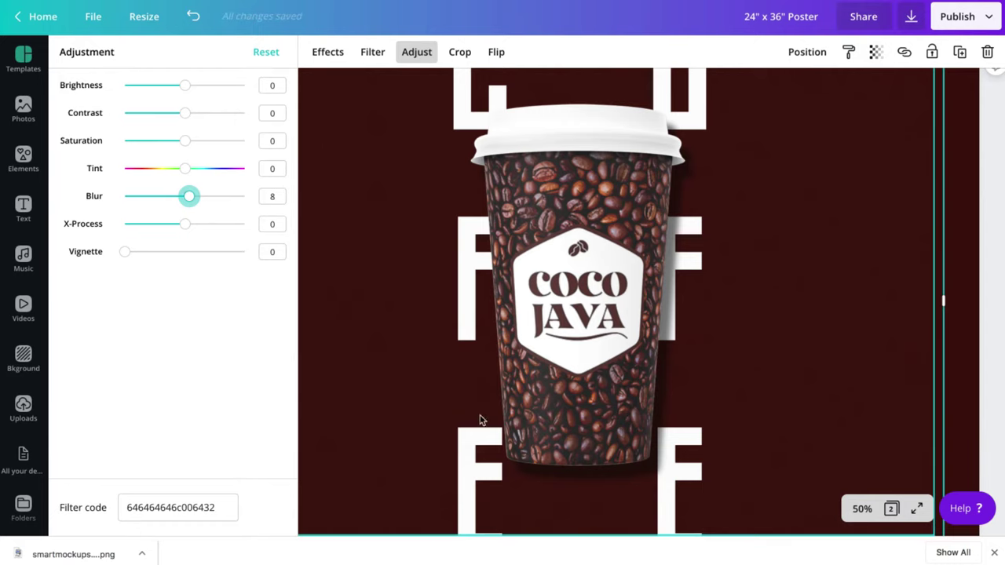
{"action": "key", "text": "ctrl+z"}
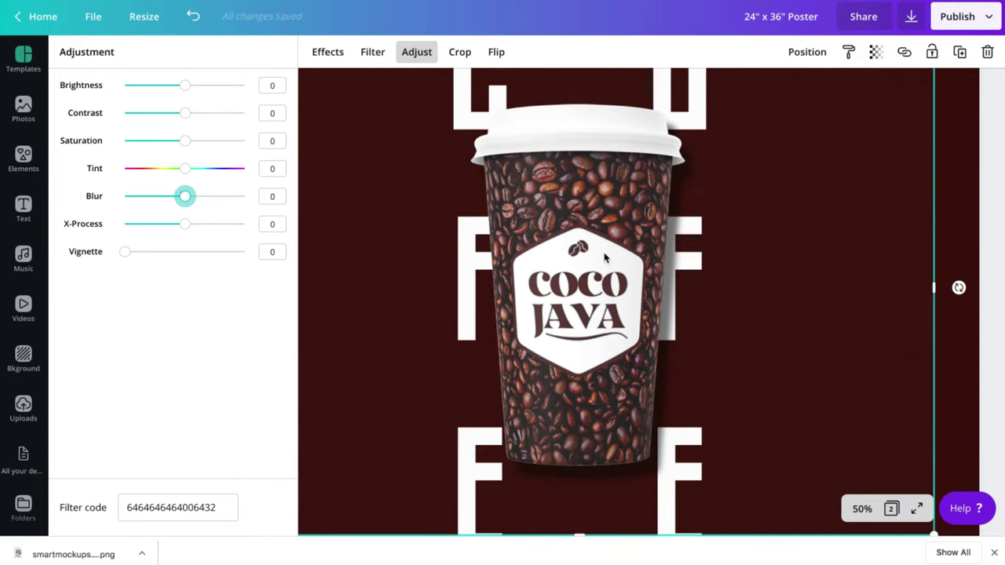
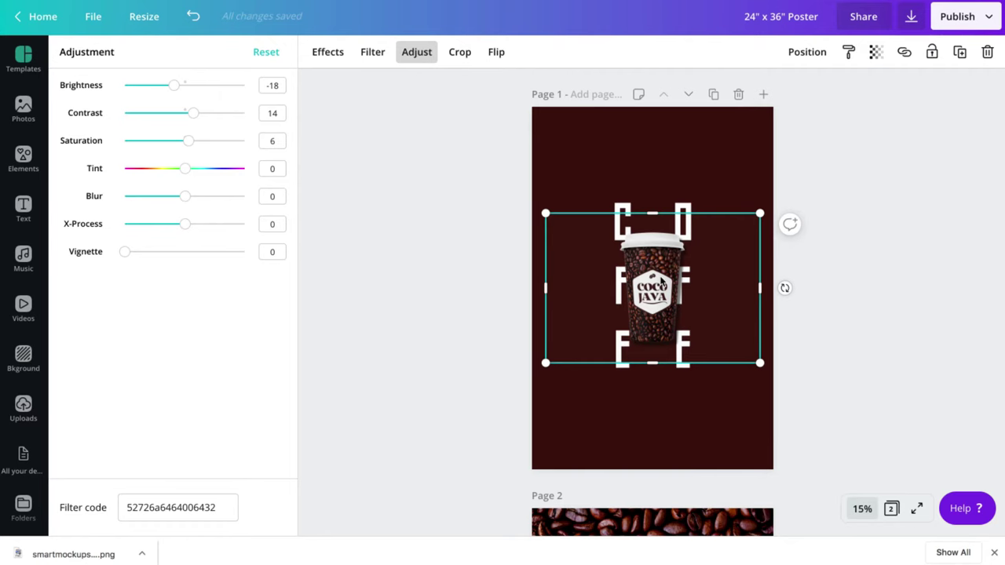
Group the cup with its shadow copy and lock the group in place
{"action": "key", "text": "Escape"}
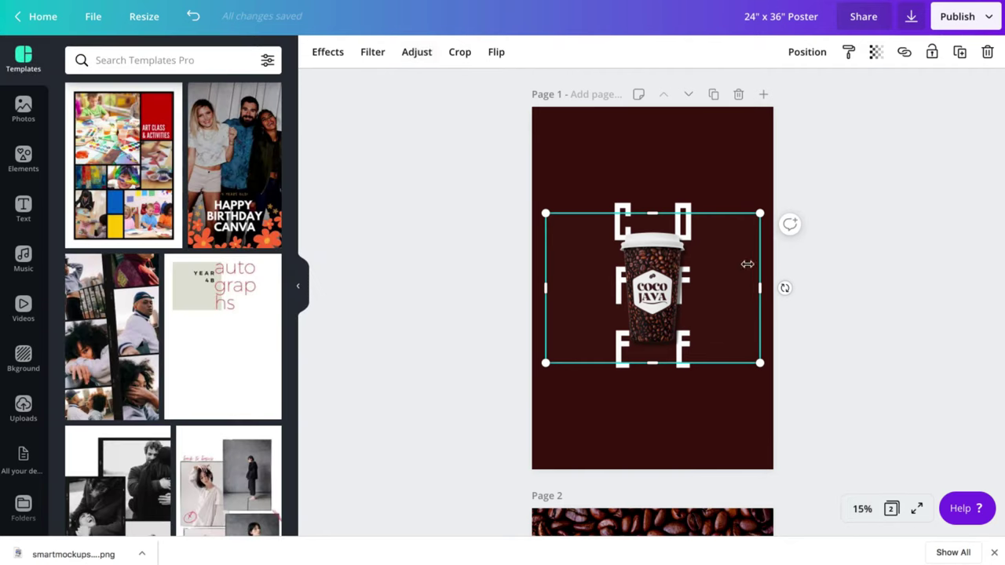
{"action": "left_click_drag", "start_coordinate": [822, 172], "coordinate": [735, 275]}
{"action": "left_click", "coordinate": [783, 54]}
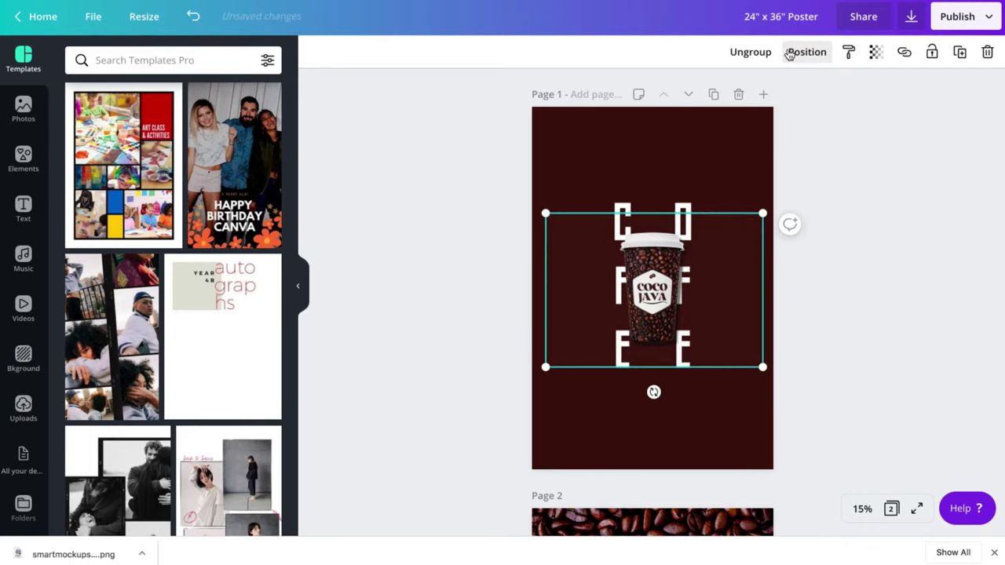
{"action": "left_click", "coordinate": [725, 300]}
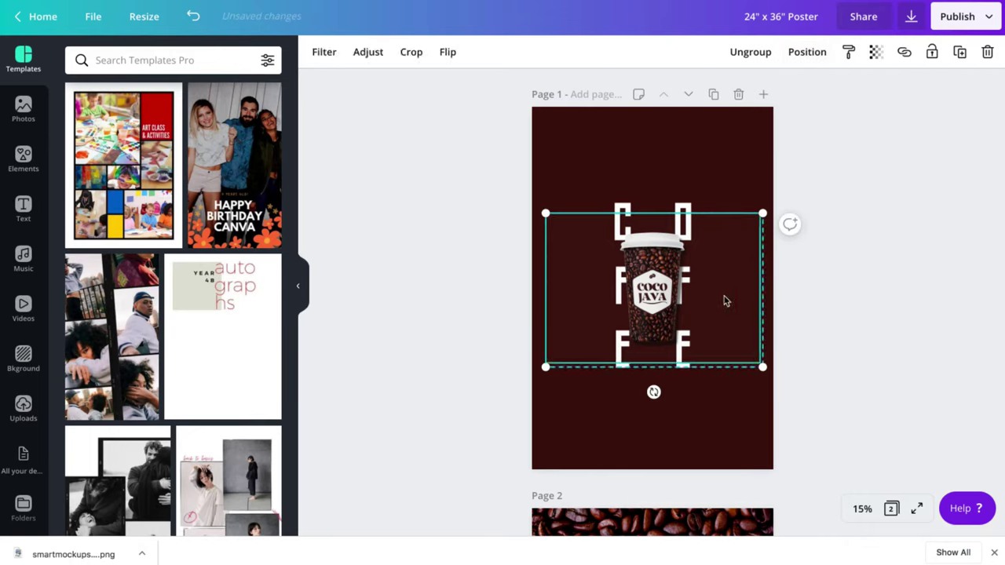
{"action": "left_click", "coordinate": [816, 300]}
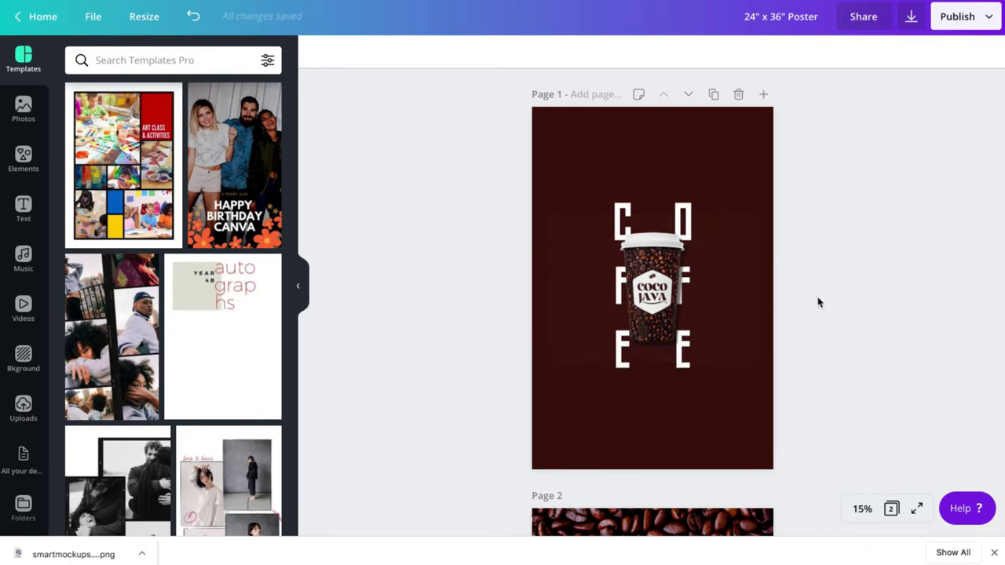
{"action": "left_click", "coordinate": [661, 298]}
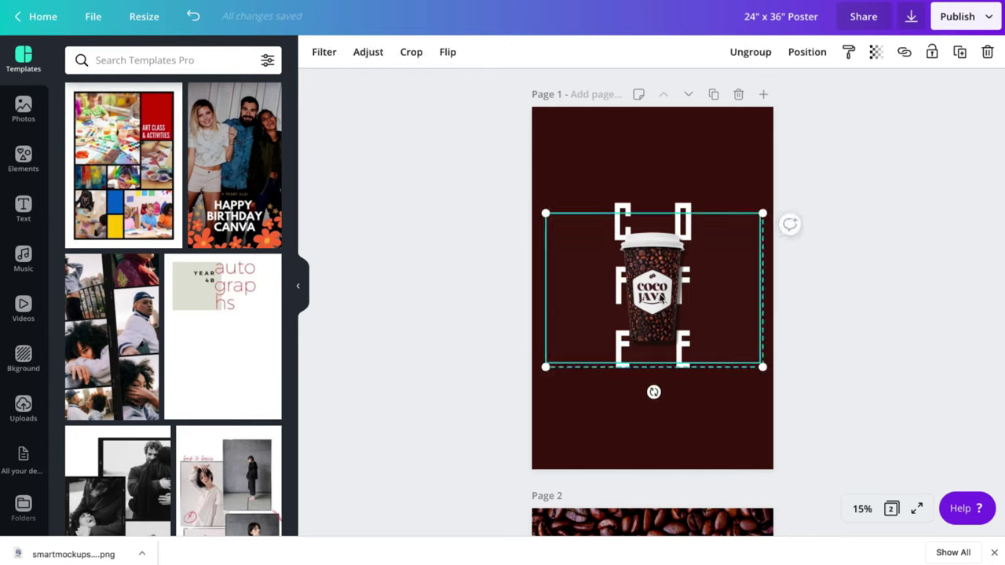
{"action": "left_click", "coordinate": [932, 53]}
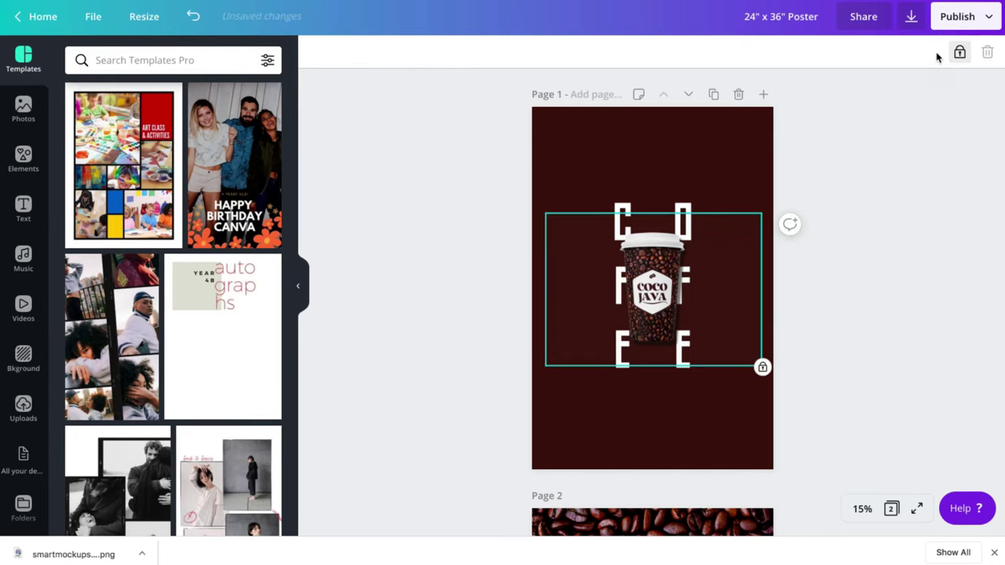
{"action": "left_click", "coordinate": [869, 292]}
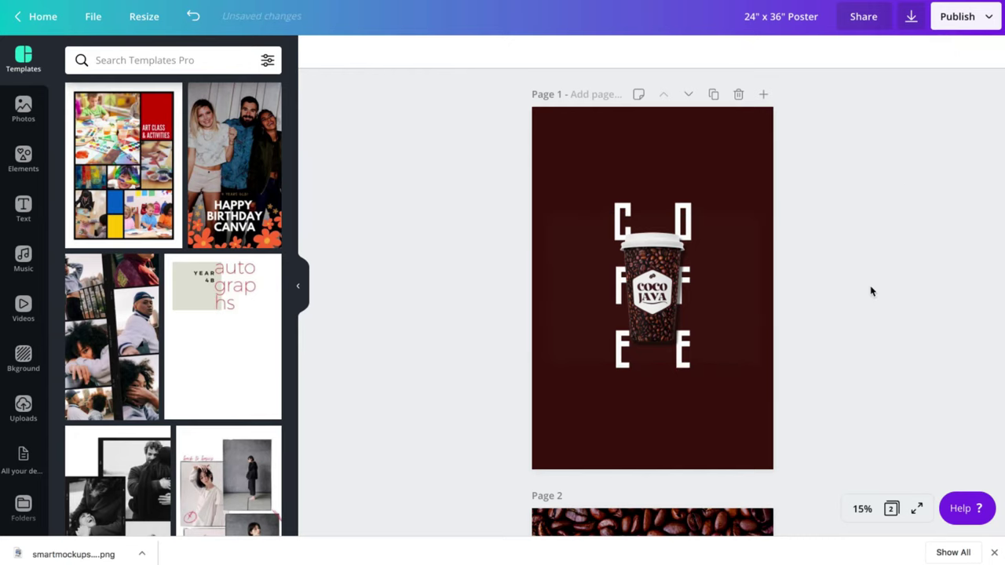
{"action": "left_click", "coordinate": [690, 224]}
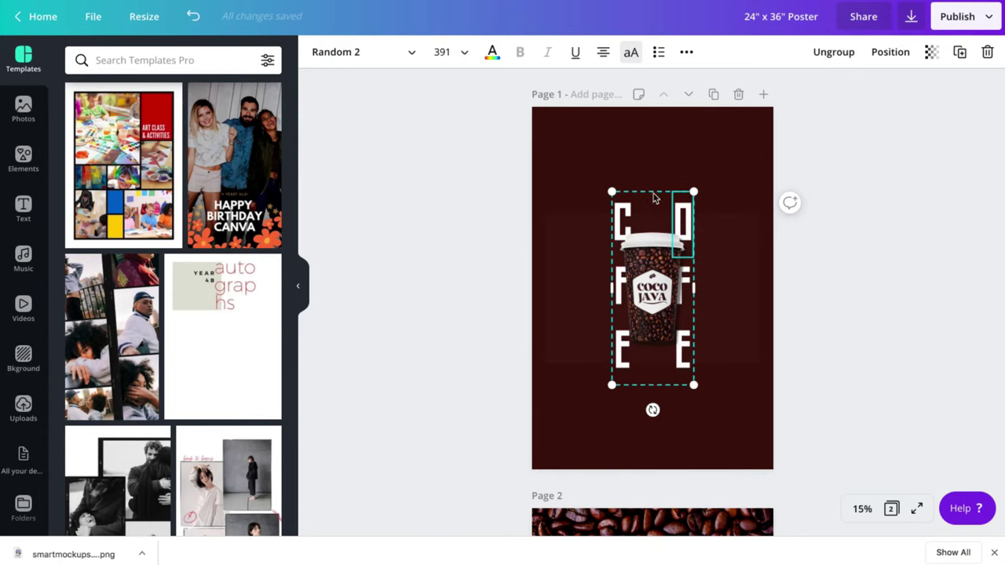
{"action": "left_click", "coordinate": [658, 154]}
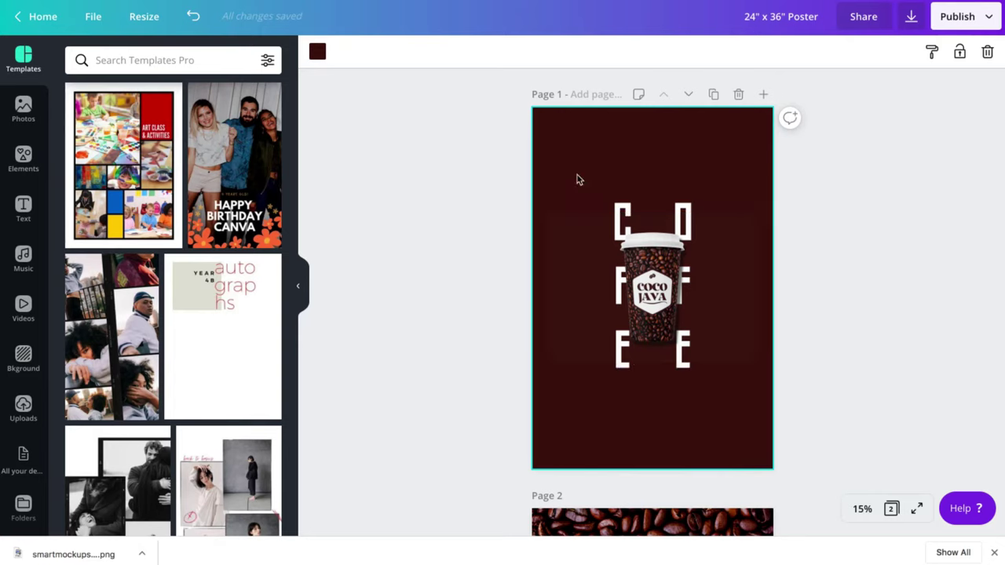
{"action": "left_click", "coordinate": [496, 151]}
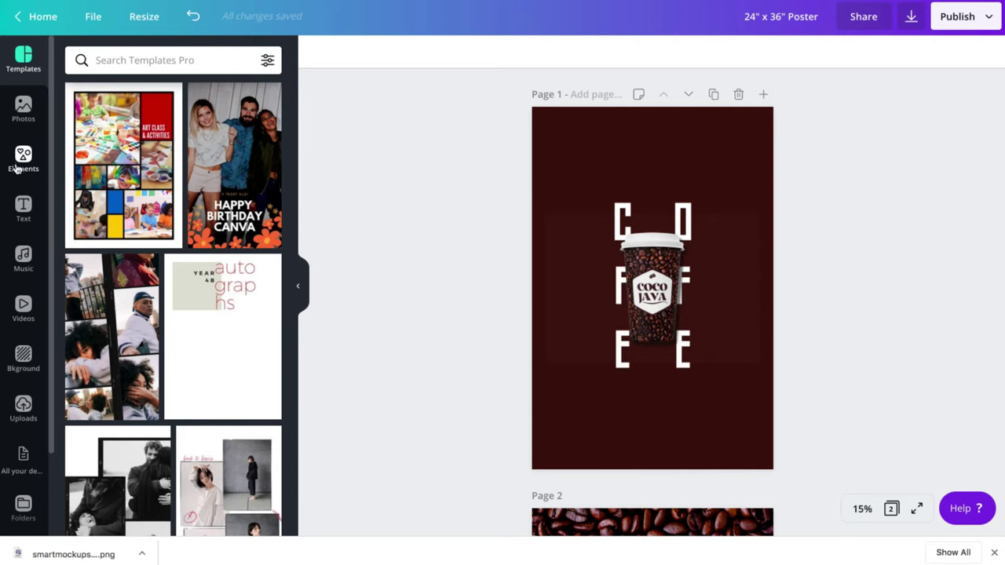
Add a subheading text box near the top of the poster, above the COFFEE lettering
{"action": "left_click", "coordinate": [24, 208]}
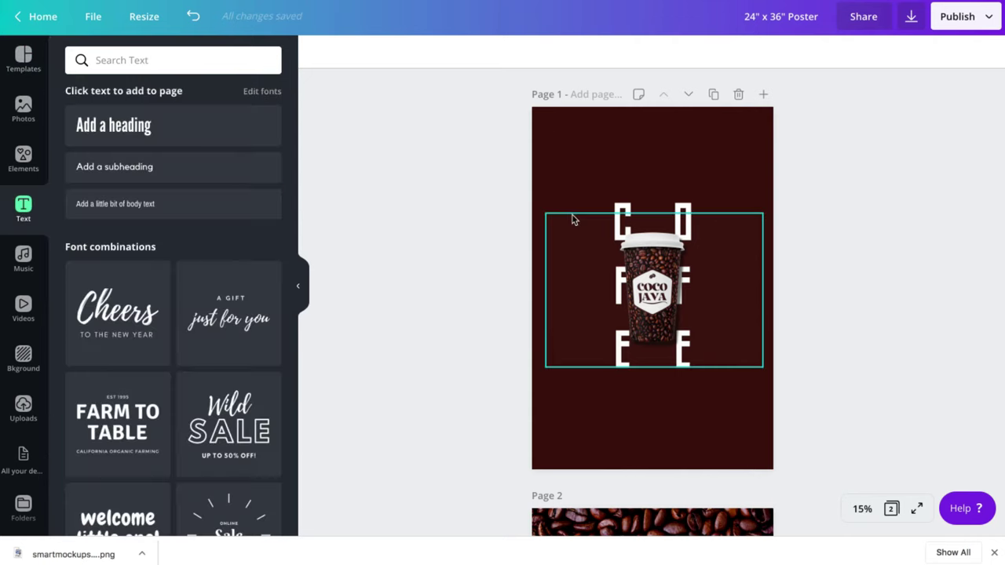
{"action": "left_click", "coordinate": [165, 169]}
{"action": "left_click_drag", "start_coordinate": [663, 314], "coordinate": [655, 171]}
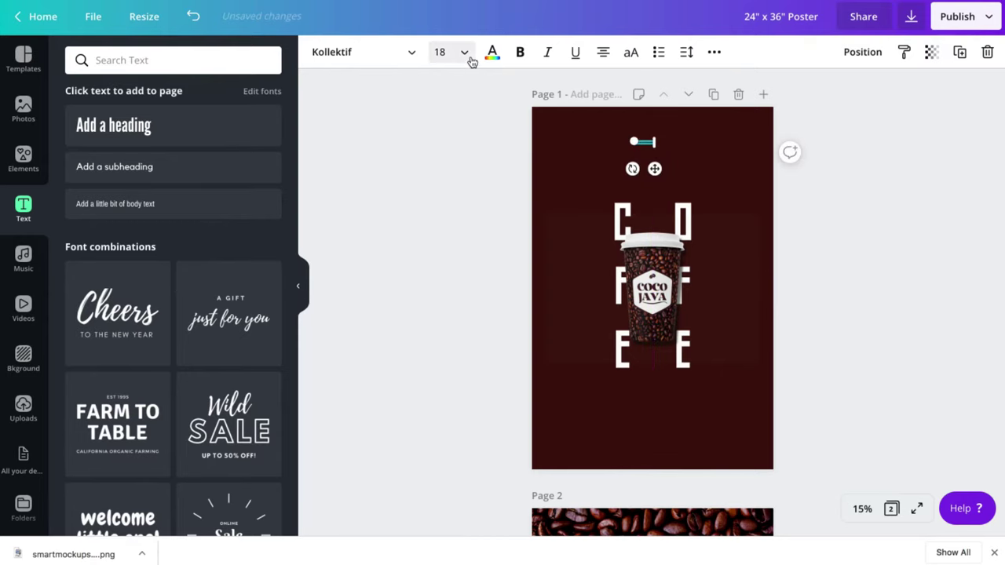
Colour the new subheading white and enlarge it to a font size of about 77.2
{"action": "left_click", "coordinate": [463, 53]}
{"action": "left_click", "coordinate": [460, 340]}
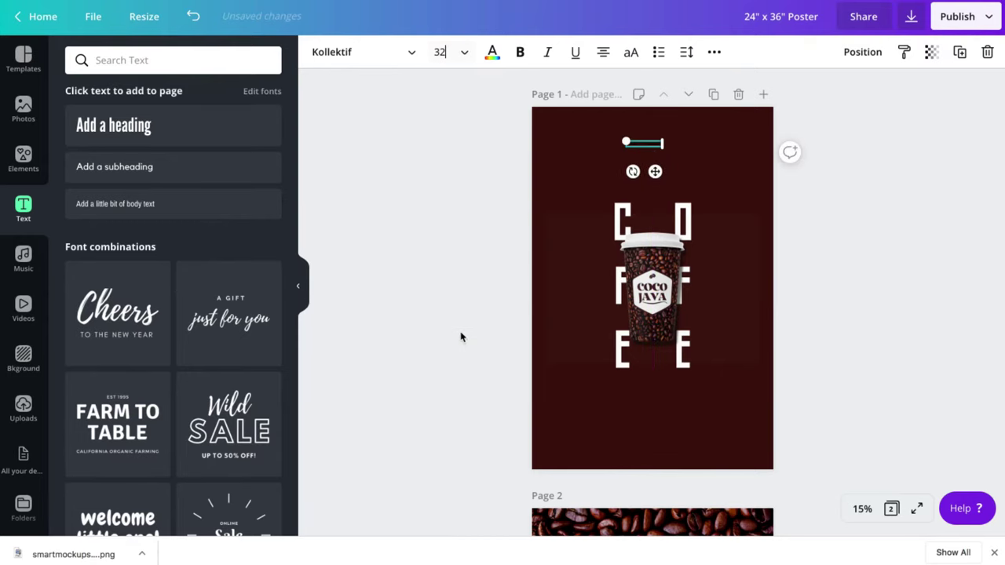
{"action": "left_click", "coordinate": [492, 55]}
{"action": "left_click", "coordinate": [157, 197]}
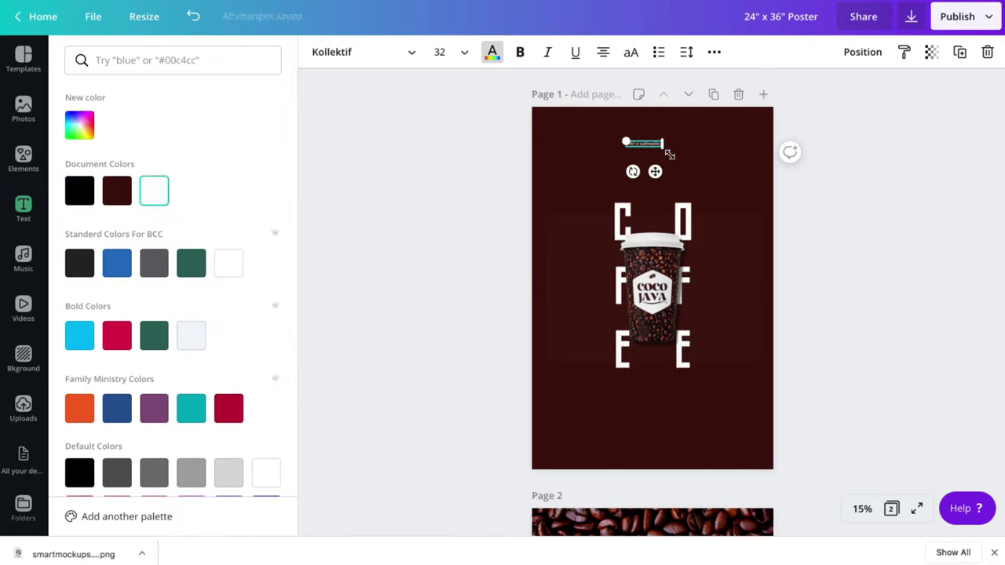
{"action": "left_click_drag", "start_coordinate": [668, 155], "coordinate": [710, 185]}
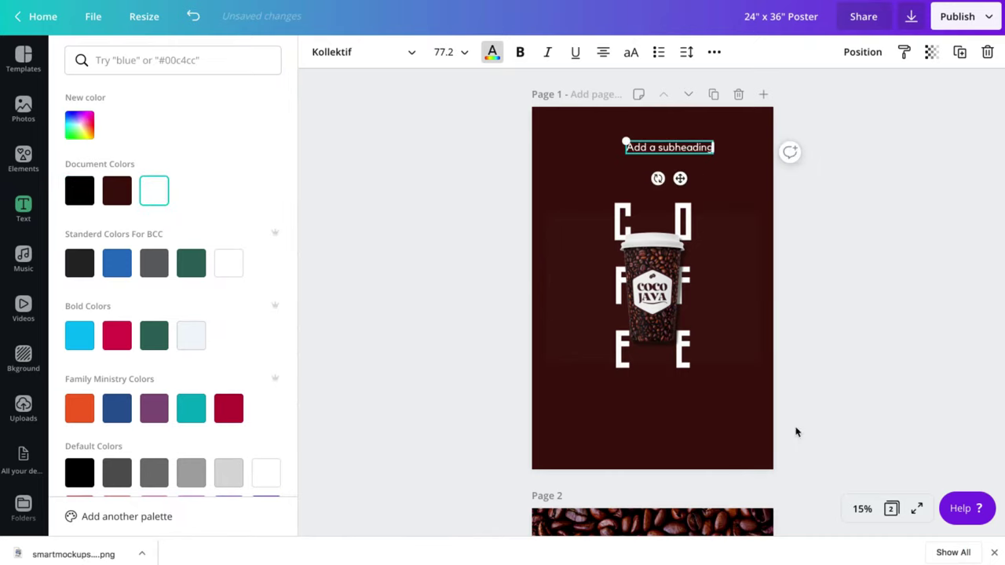
Replace the subheading's placeholder text with "fresh never tasted"
{"action": "left_click", "coordinate": [863, 511]}
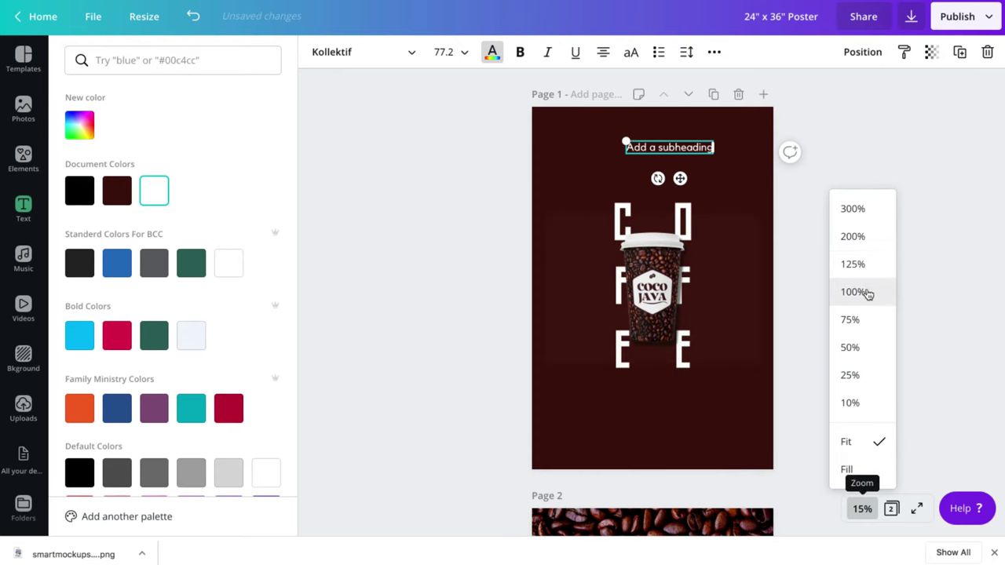
{"action": "left_click", "coordinate": [861, 325]}
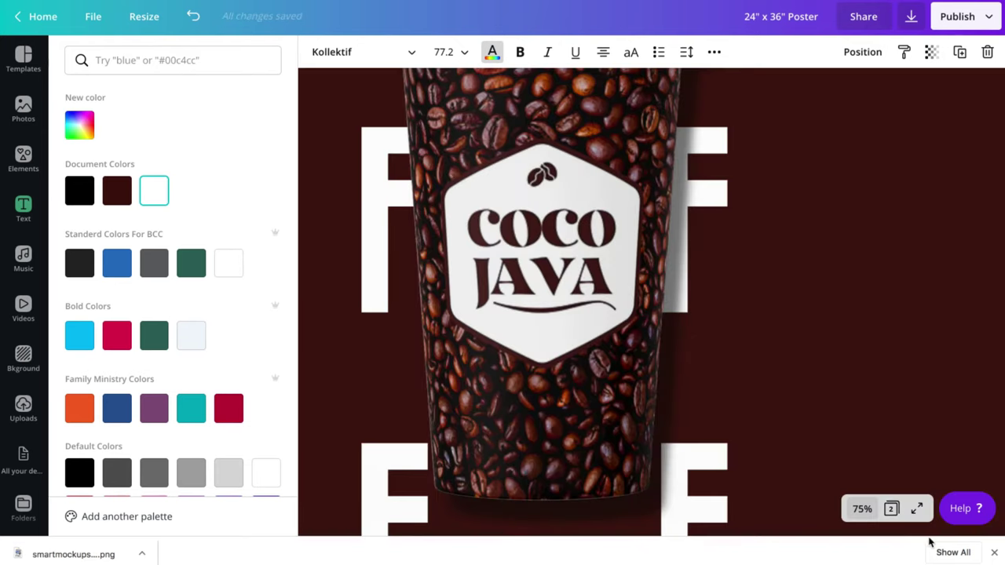
{"action": "left_click", "coordinate": [864, 510]}
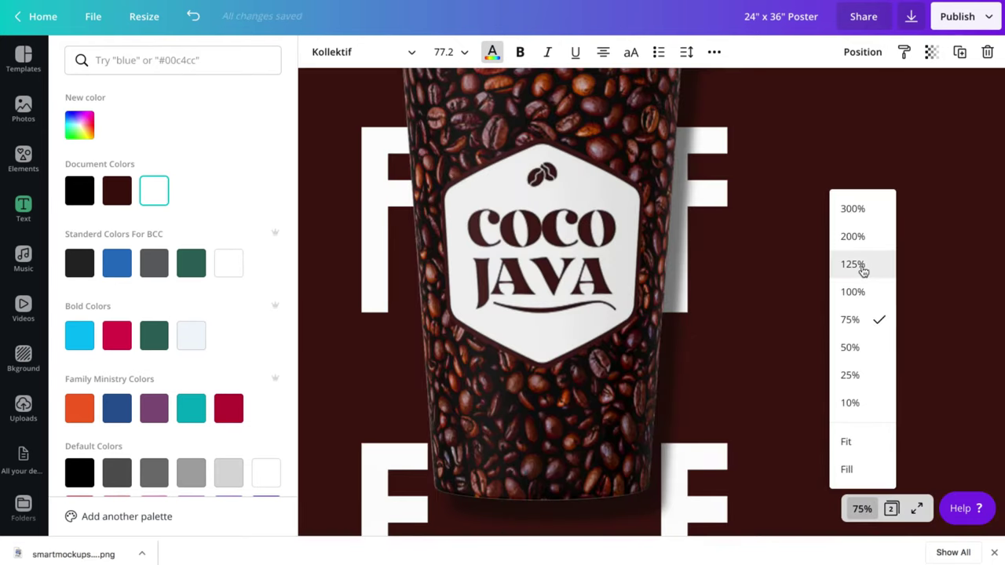
{"action": "left_click", "coordinate": [855, 347]}
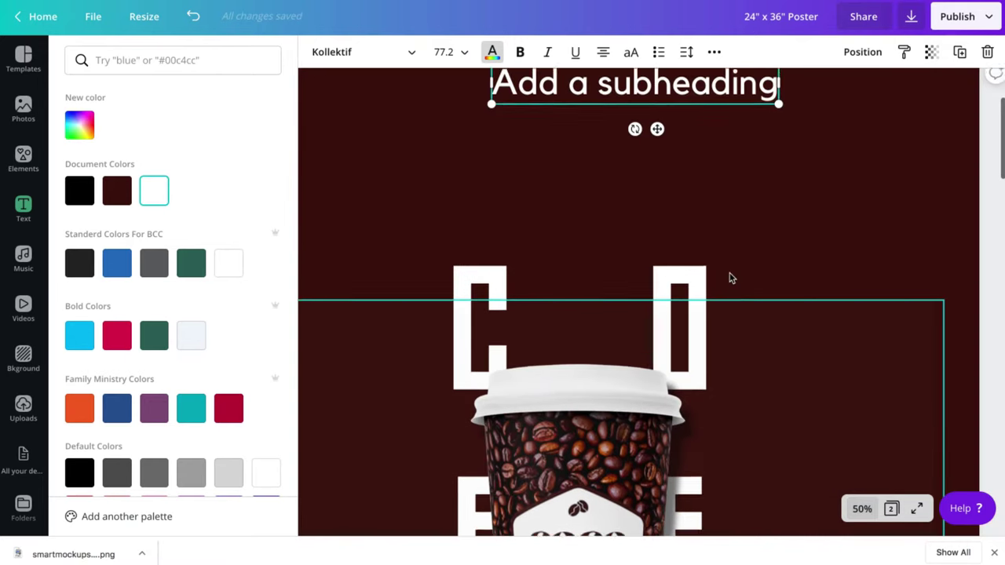
{"action": "left_click", "coordinate": [711, 157]}
{"action": "left_click_drag", "start_coordinate": [711, 157], "coordinate": [664, 141]}
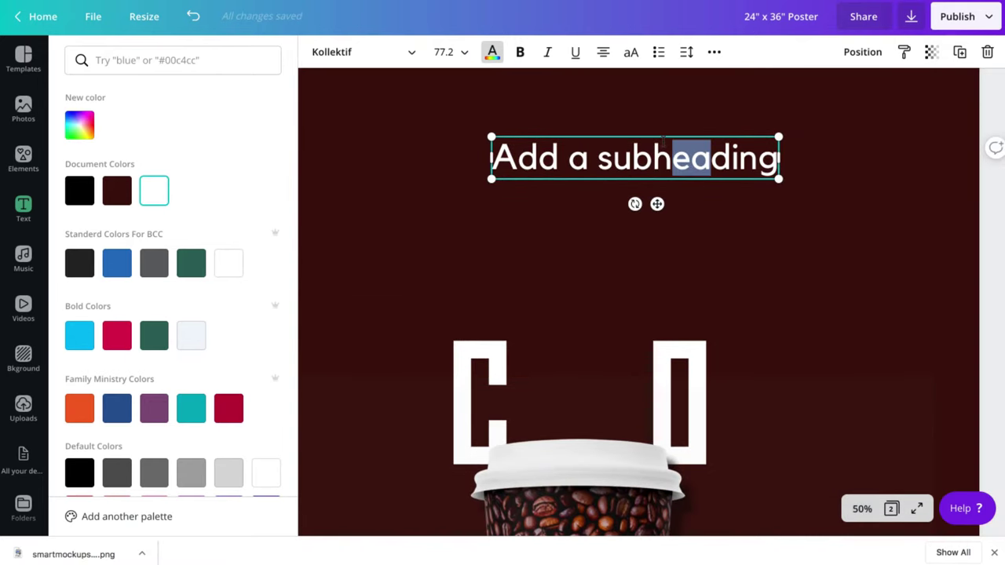
{"action": "triple_click", "coordinate": [664, 141]}
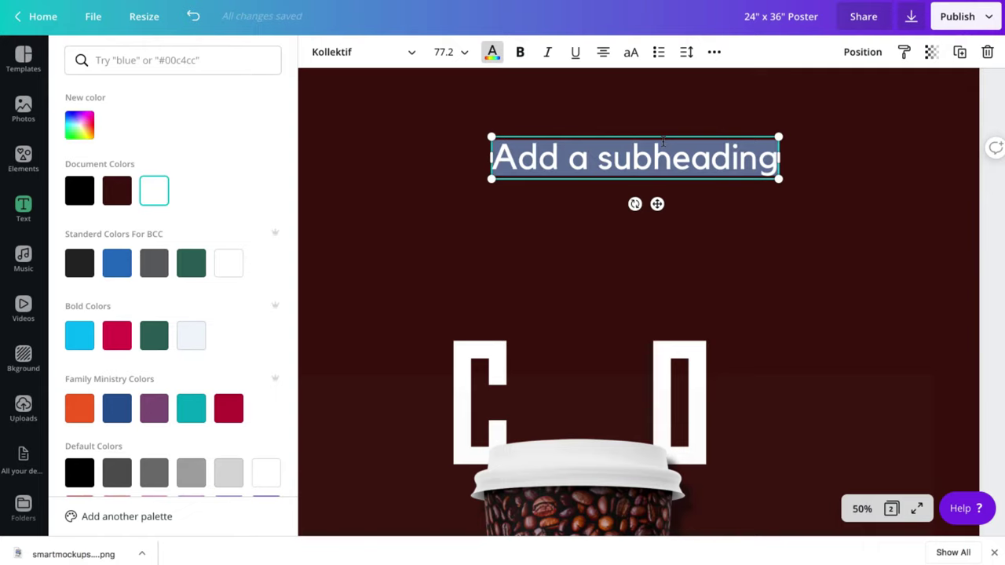
{"action": "type", "text": "fre"}
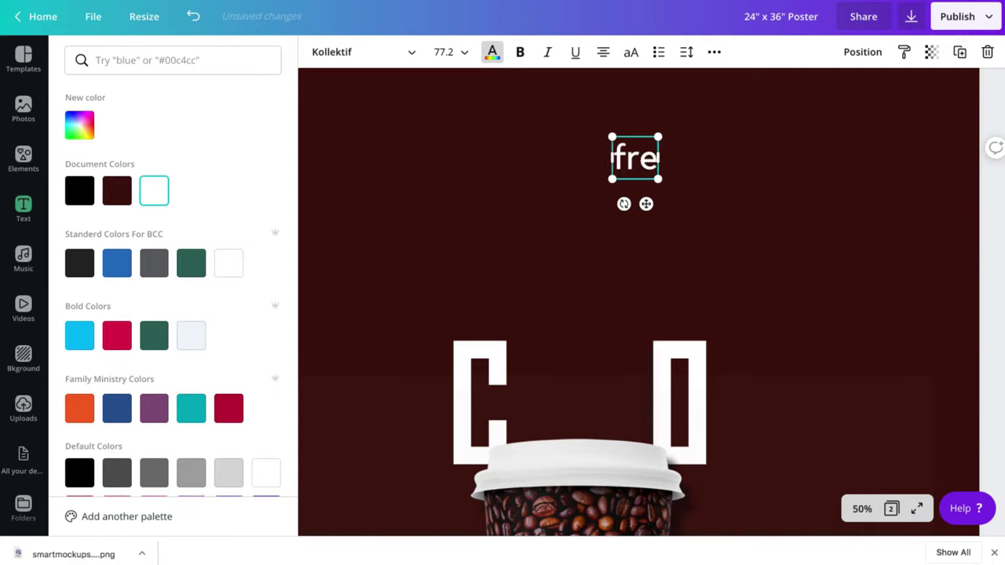
{"action": "type", "text": "sh never"}
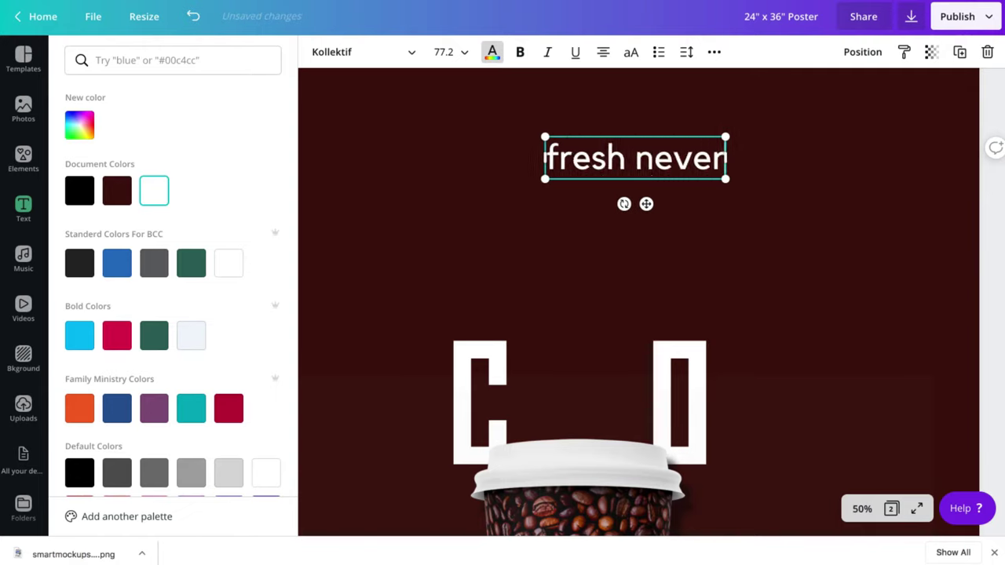
{"action": "type", "text": " tasted"}
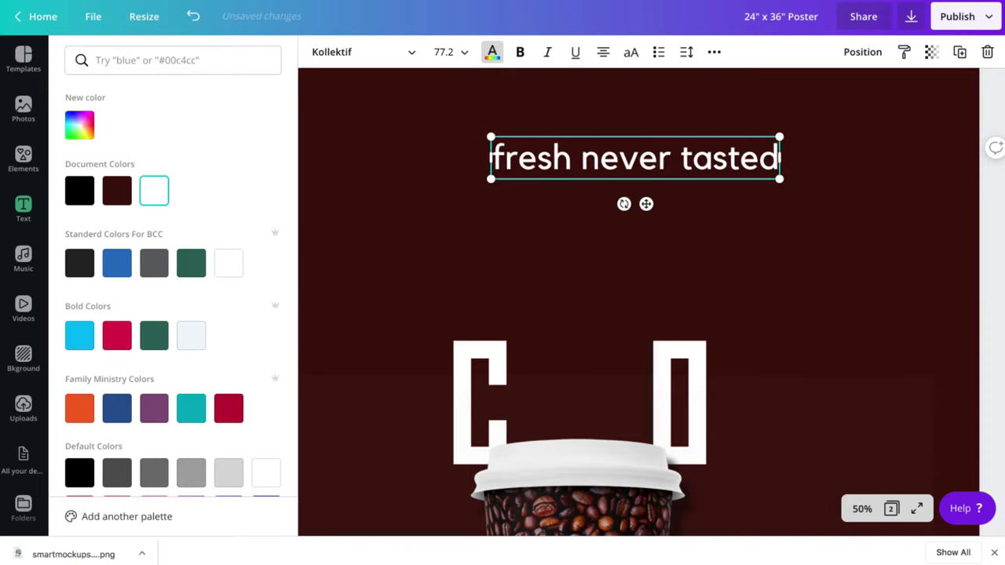
{"action": "left_click_drag", "start_coordinate": [692, 157], "coordinate": [650, 157]}
{"action": "left_click", "coordinate": [649, 126]}
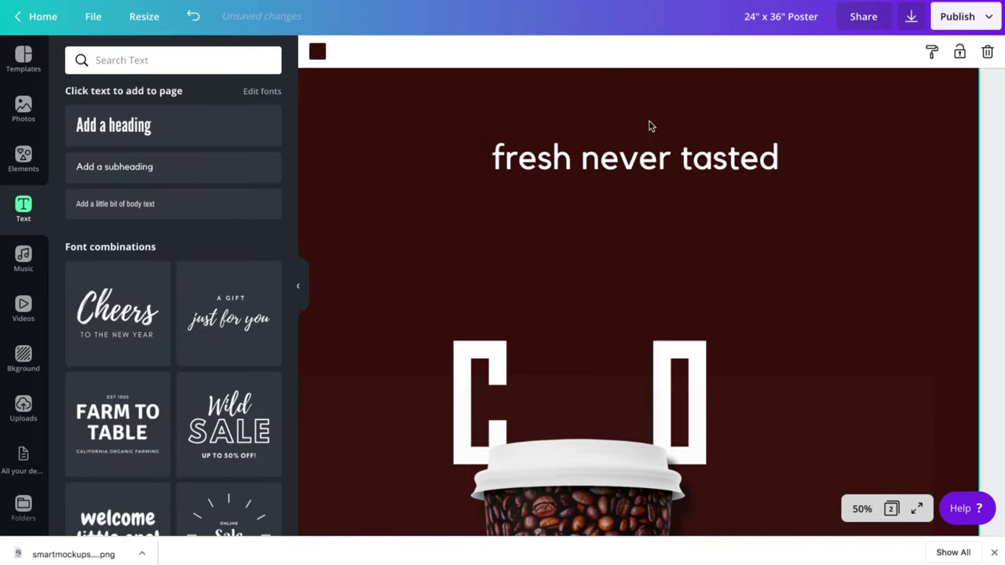
Centre the "fresh never tasted" tagline horizontally near the top of the poster
{"action": "left_click", "coordinate": [640, 169]}
{"action": "left_click_drag", "start_coordinate": [646, 202], "coordinate": [623, 174]}
{"action": "scroll", "coordinate": [621, 173], "scroll_direction": "up", "scroll_amount": 2}
{"action": "left_click", "coordinate": [857, 508]}
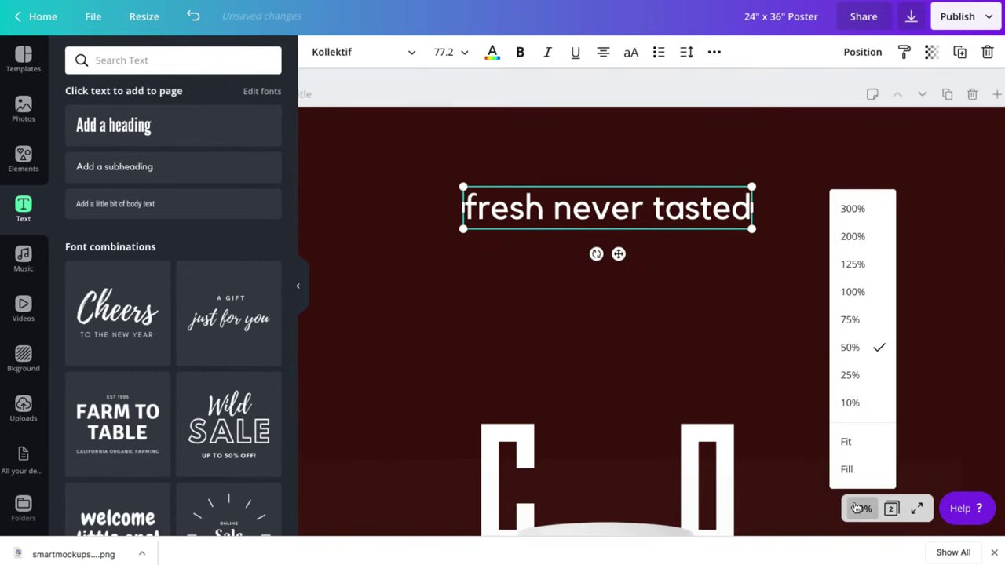
{"action": "left_click", "coordinate": [856, 375]}
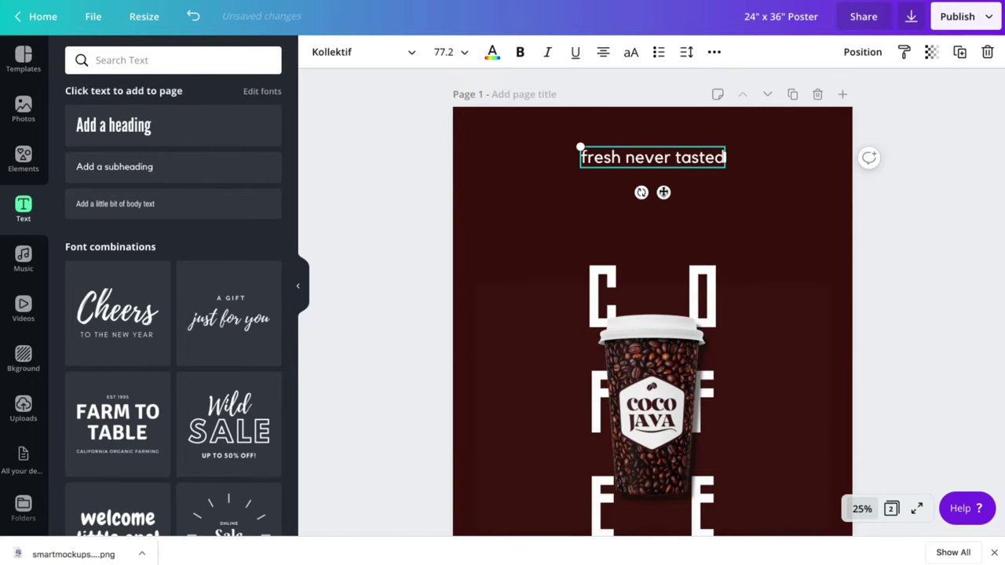
{"action": "left_click_drag", "start_coordinate": [663, 191], "coordinate": [664, 192]}
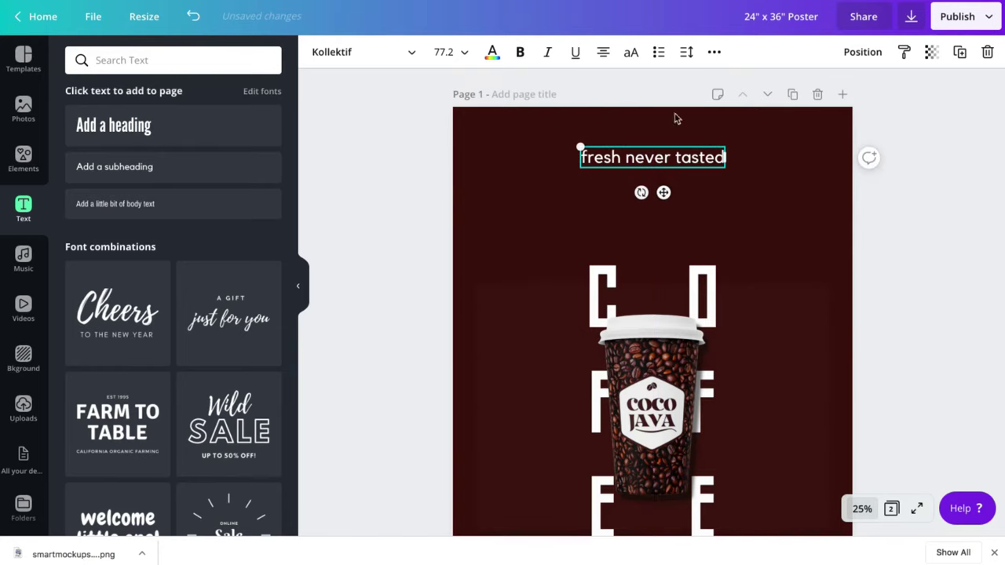
Switch the tagline to uppercase and change its font to League Gothic
{"action": "left_click", "coordinate": [628, 63]}
{"action": "left_click", "coordinate": [377, 53]}
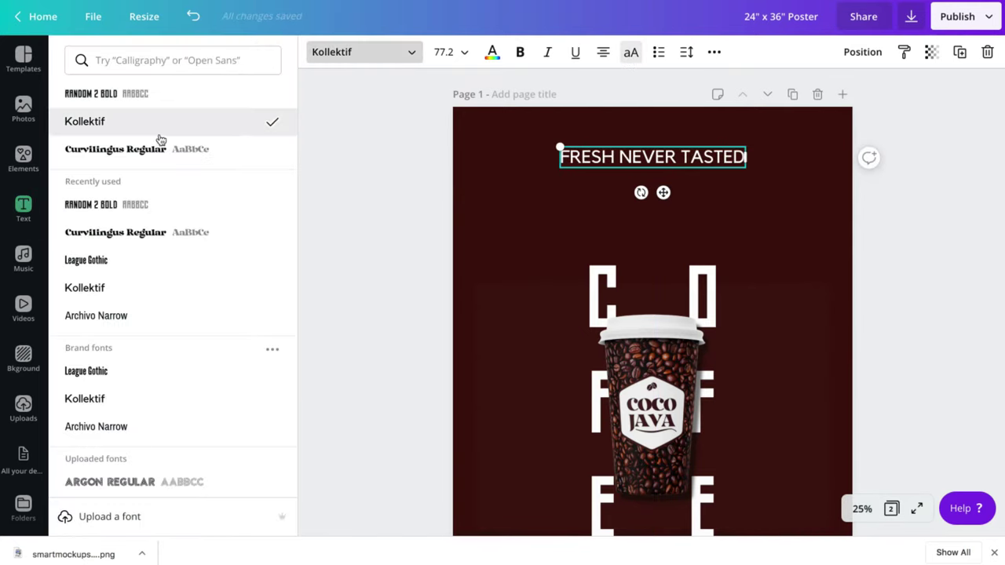
{"action": "scroll", "coordinate": [132, 314], "scroll_direction": "down", "scroll_amount": 1}
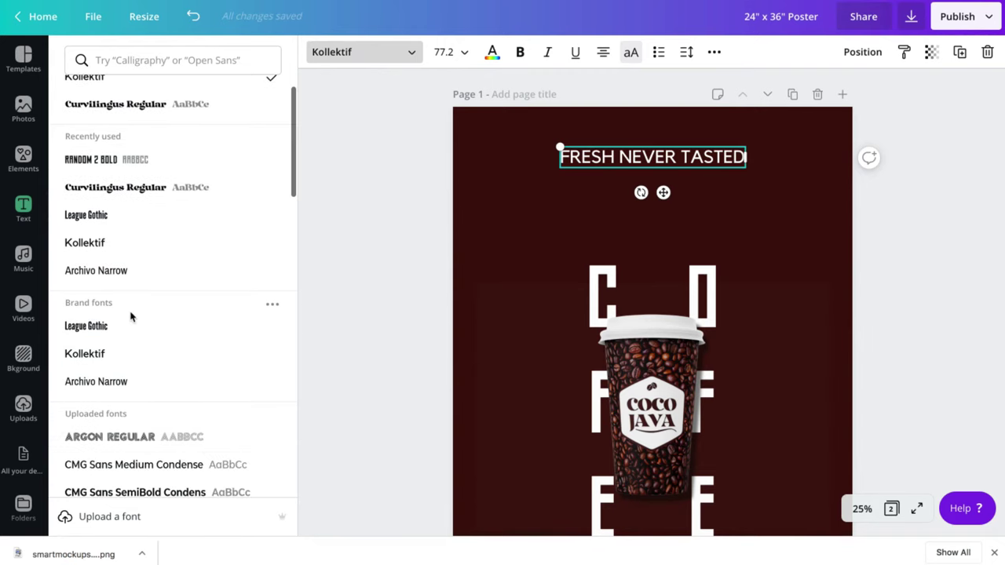
{"action": "left_click", "coordinate": [129, 215]}
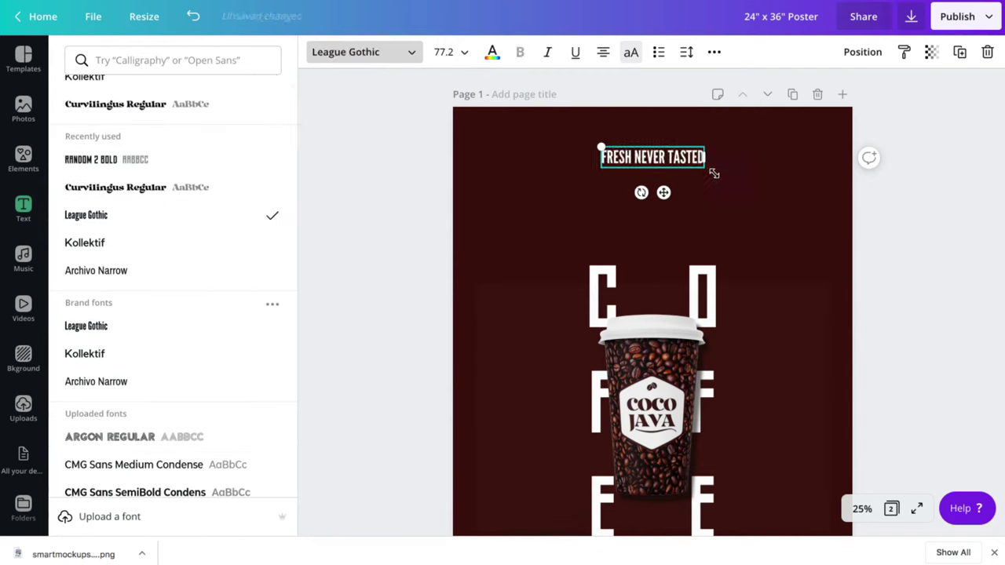
Enlarge the tagline to a font size of about 111 and move it up, centred near the poster's upper edge
{"action": "left_click_drag", "start_coordinate": [663, 192], "coordinate": [663, 188]}
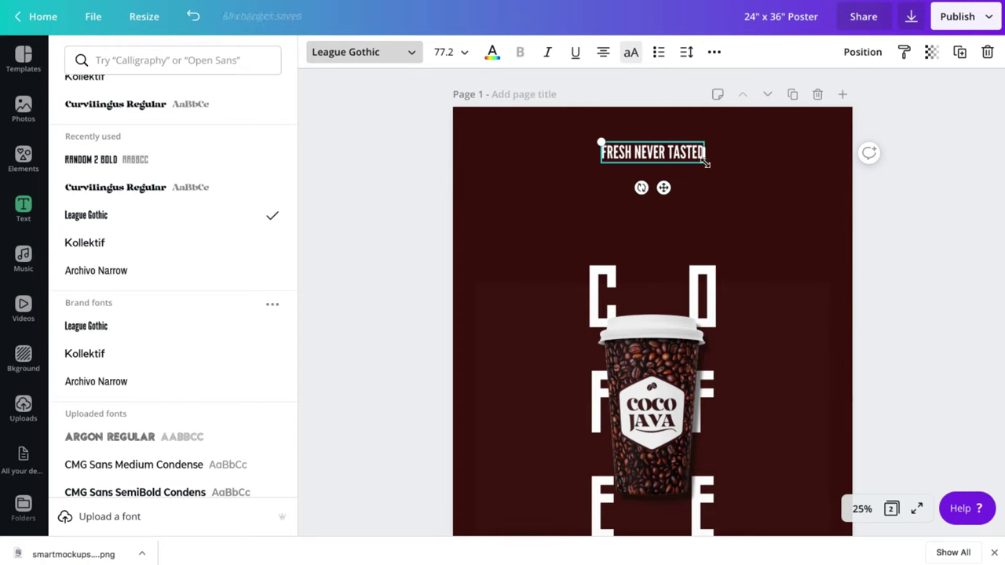
{"action": "left_click_drag", "start_coordinate": [705, 163], "coordinate": [749, 176]}
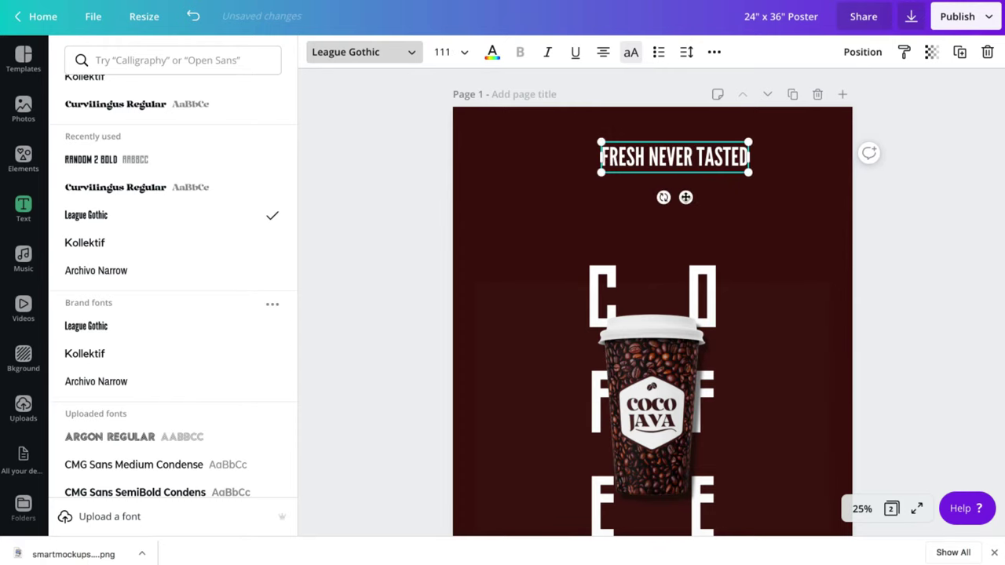
{"action": "left_click_drag", "start_coordinate": [686, 197], "coordinate": [669, 189]}
Duplicate the tagline and replace the copy's text with "SO GOOD ON THE GO!" as a second line
{"action": "key", "text": "ctrl+d"}
{"action": "double_click", "coordinate": [669, 177]}
{"action": "key", "text": "ctrl+a"}
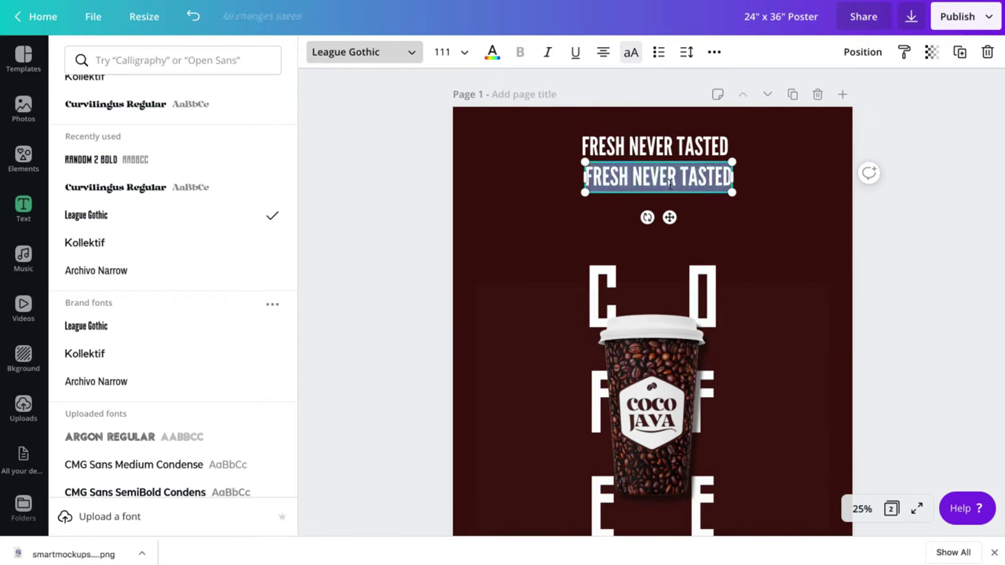
{"action": "type", "text": "SO GOO"}
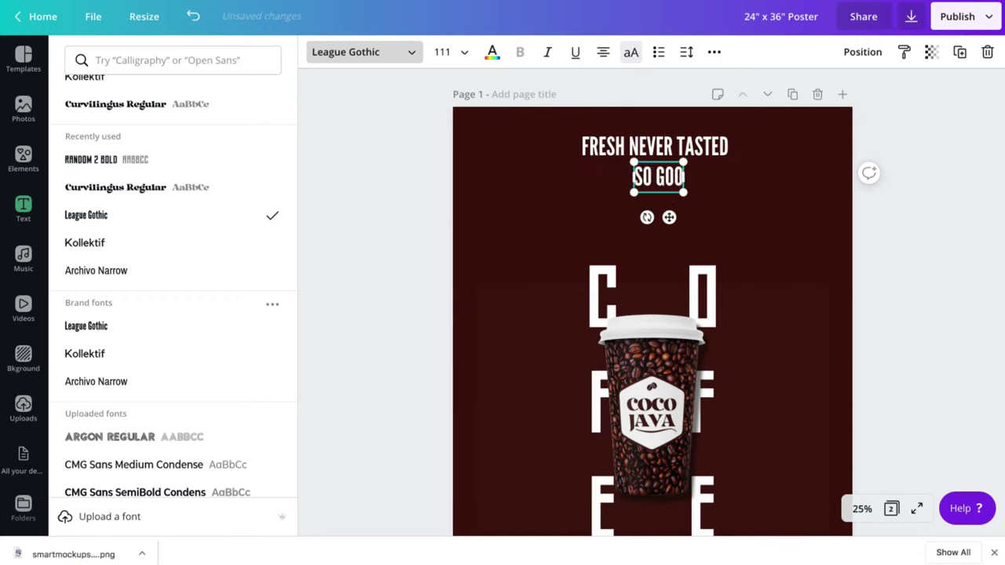
{"action": "type", "text": "D! ON T"}
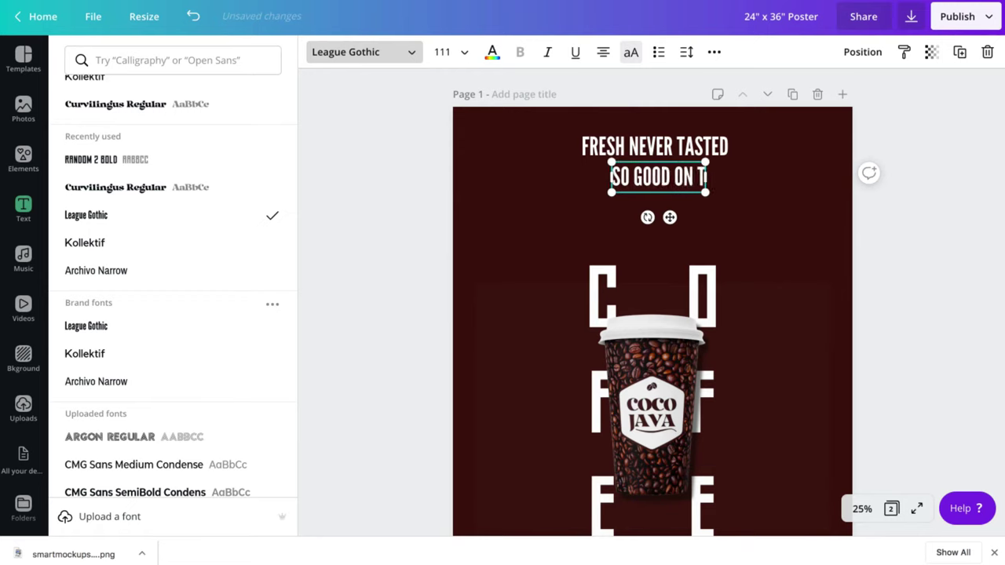
{"action": "type", "text": "HE GO!"}
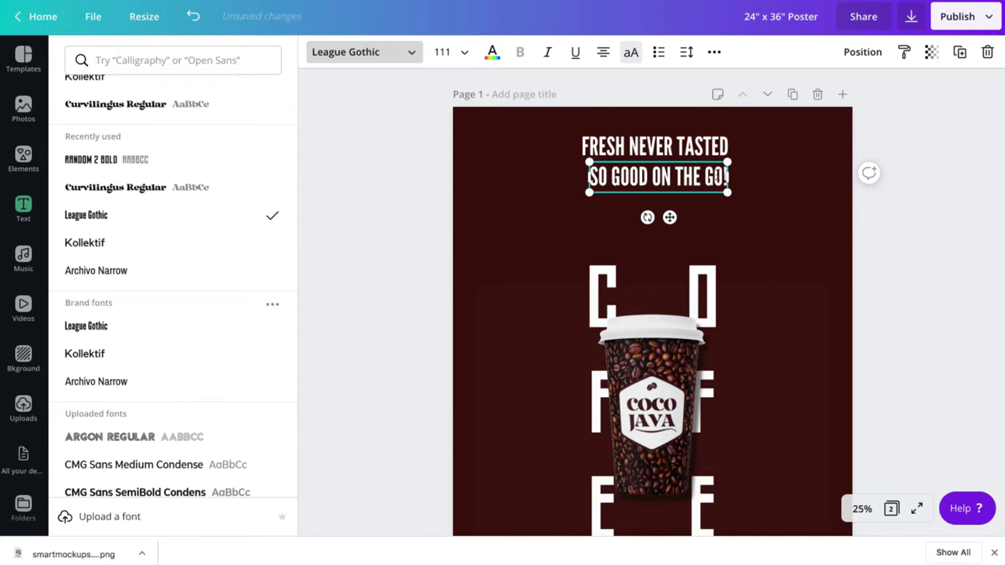
Space the two tagline lines apart vertically and align them to each other's horizontal centre
{"action": "left_click_drag", "start_coordinate": [735, 178], "coordinate": [742, 146]}
{"action": "left_click", "coordinate": [725, 149]}
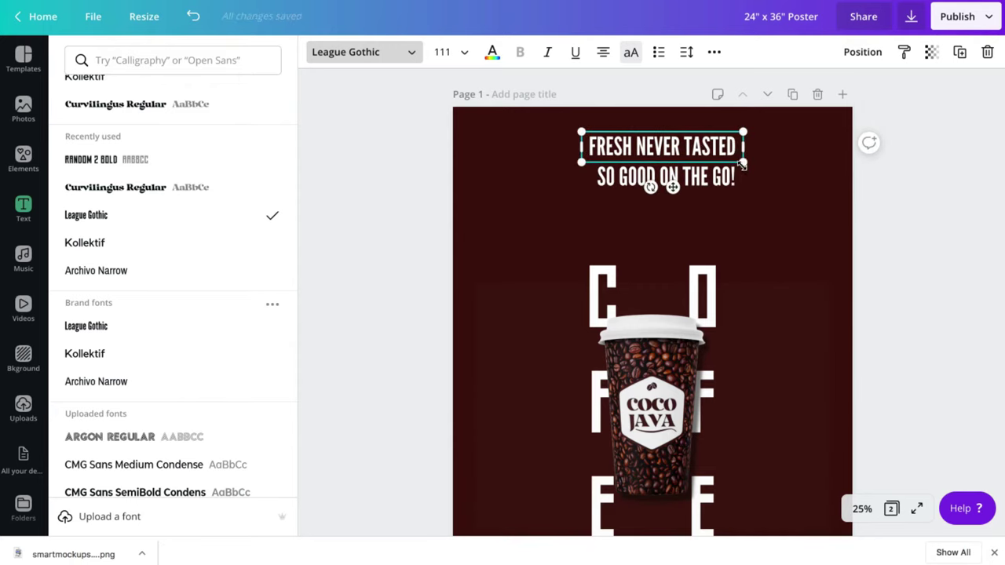
{"action": "left_click", "coordinate": [710, 185]}
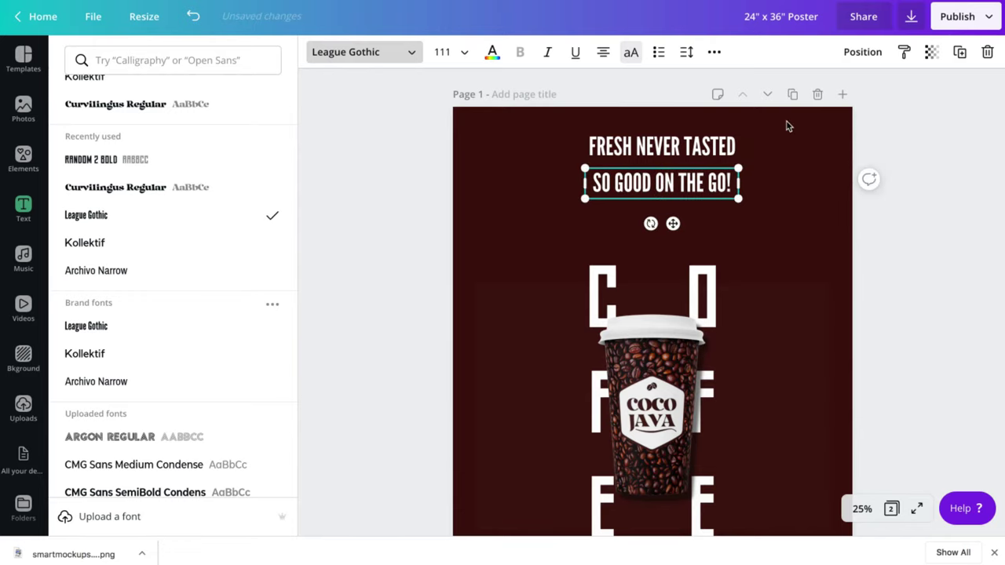
{"action": "left_click", "coordinate": [737, 150], "text": "shift"}
{"action": "left_click", "coordinate": [917, 51]}
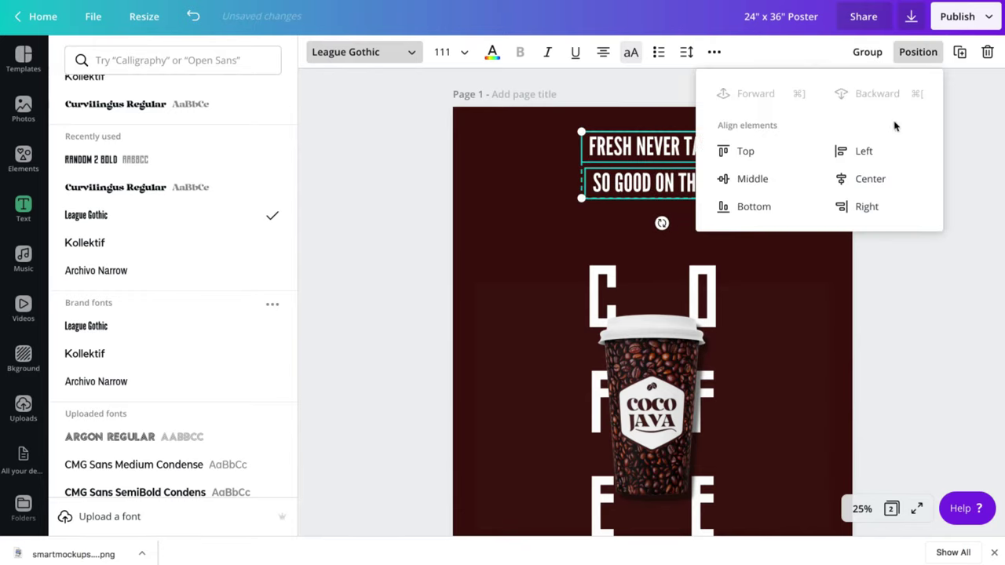
{"action": "left_click", "coordinate": [872, 178]}
{"action": "left_click", "coordinate": [545, 223]}
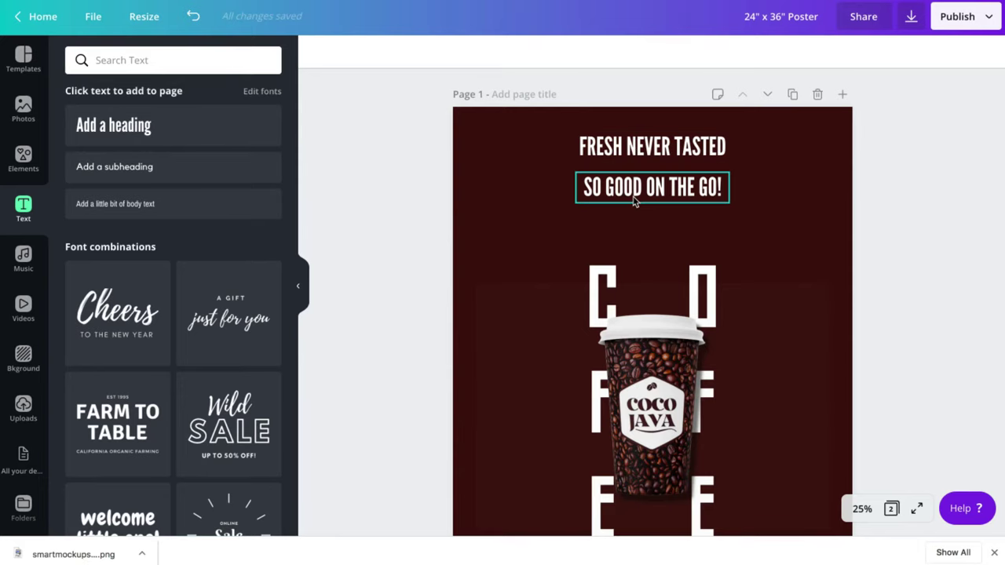
Paste the grey rectangle in front of everything and resize it into a bar about 2.1 inches high over the second tagline
{"action": "key", "text": "ctrl+v"}
{"action": "left_click_drag", "start_coordinate": [683, 330], "coordinate": [681, 253]}
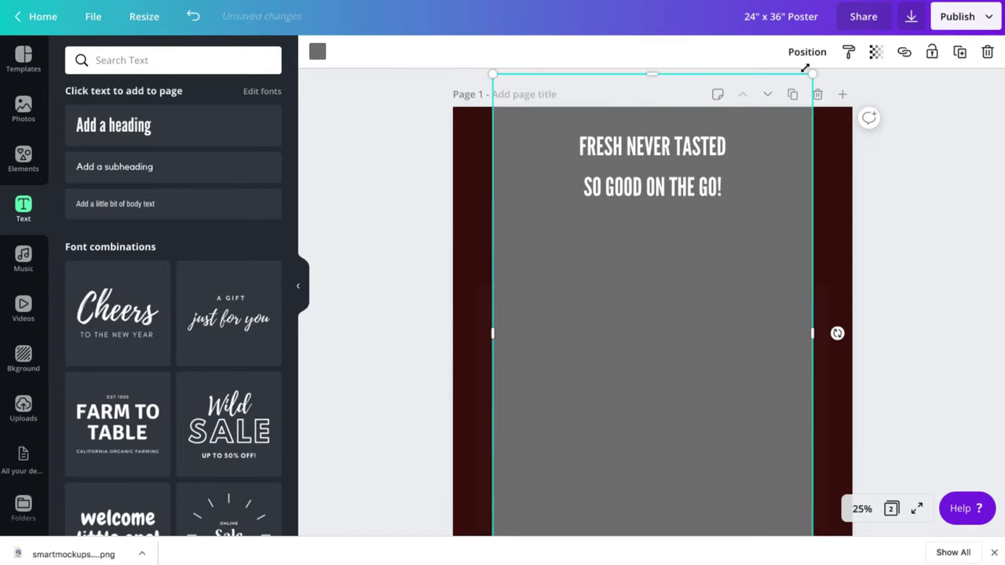
{"action": "left_click", "coordinate": [807, 52]}
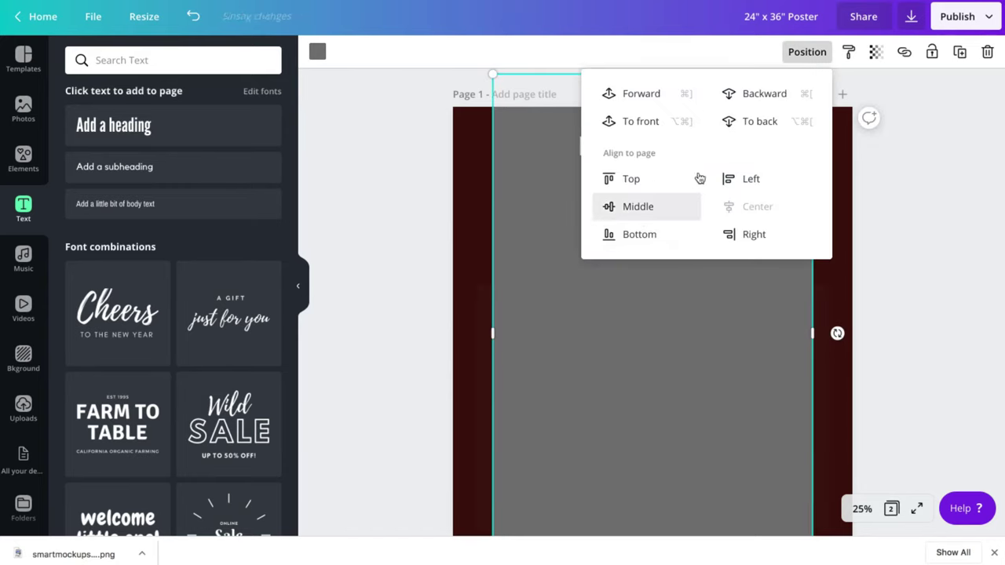
{"action": "left_click", "coordinate": [648, 122]}
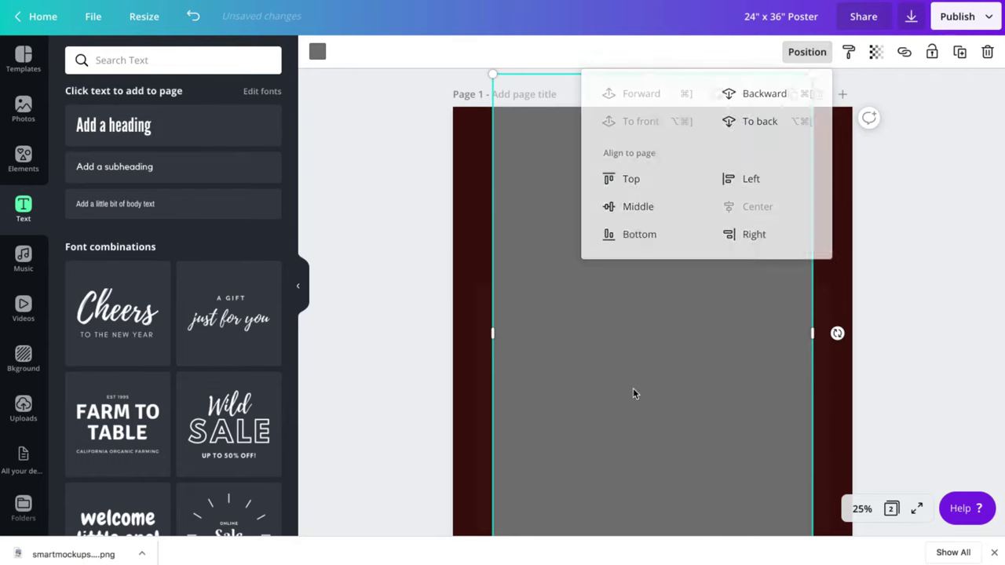
{"action": "left_click_drag", "start_coordinate": [651, 71], "coordinate": [652, 361]}
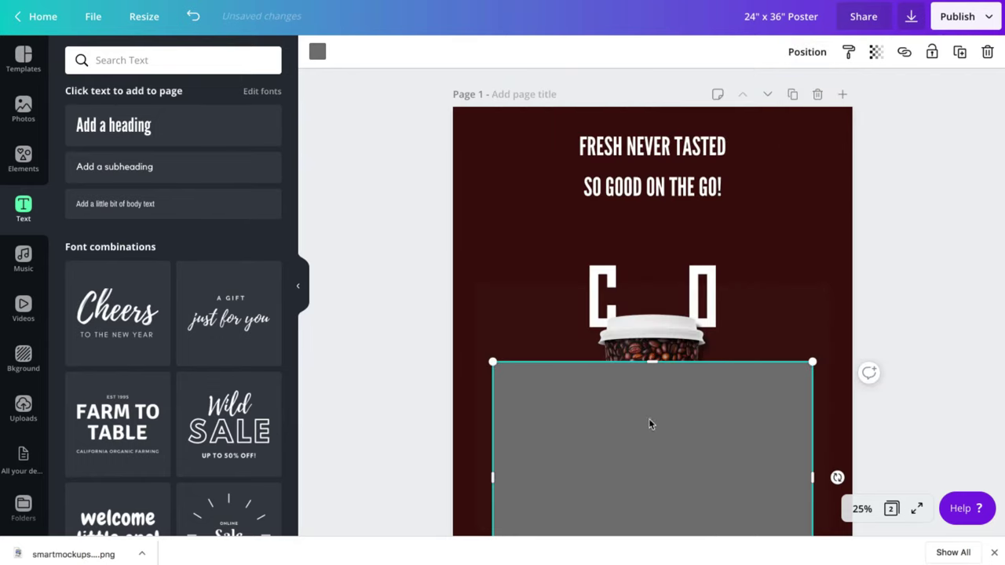
{"action": "left_click_drag", "start_coordinate": [648, 418], "coordinate": [647, 233]}
{"action": "left_click_drag", "start_coordinate": [656, 395], "coordinate": [652, 202]}
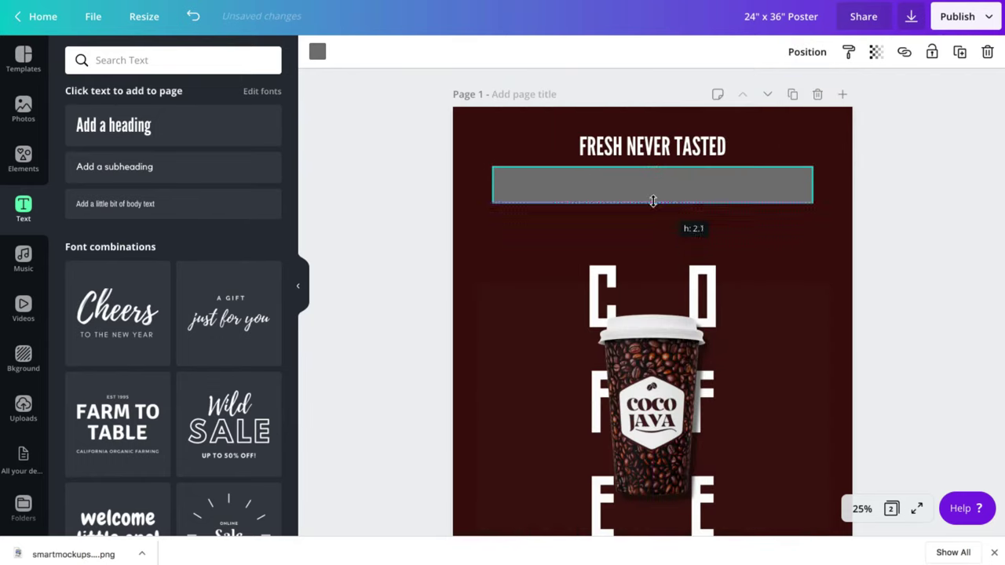
Colour the bar white, shorten it to slightly wider than the text, and fit it over the "FRESH NEVER TASTED" line
{"action": "left_click", "coordinate": [316, 55]}
{"action": "left_click", "coordinate": [156, 191]}
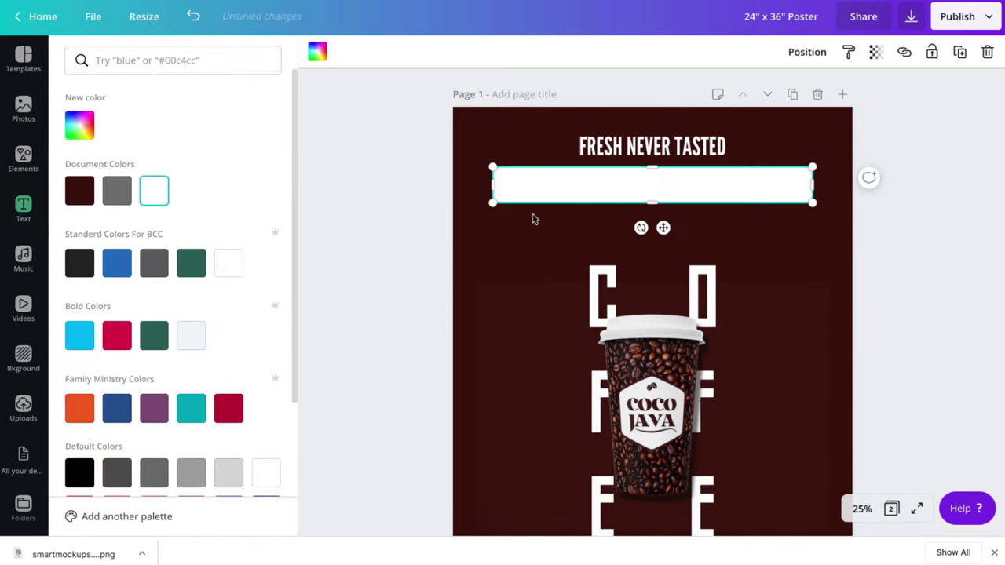
{"action": "left_click_drag", "start_coordinate": [809, 186], "coordinate": [683, 187]}
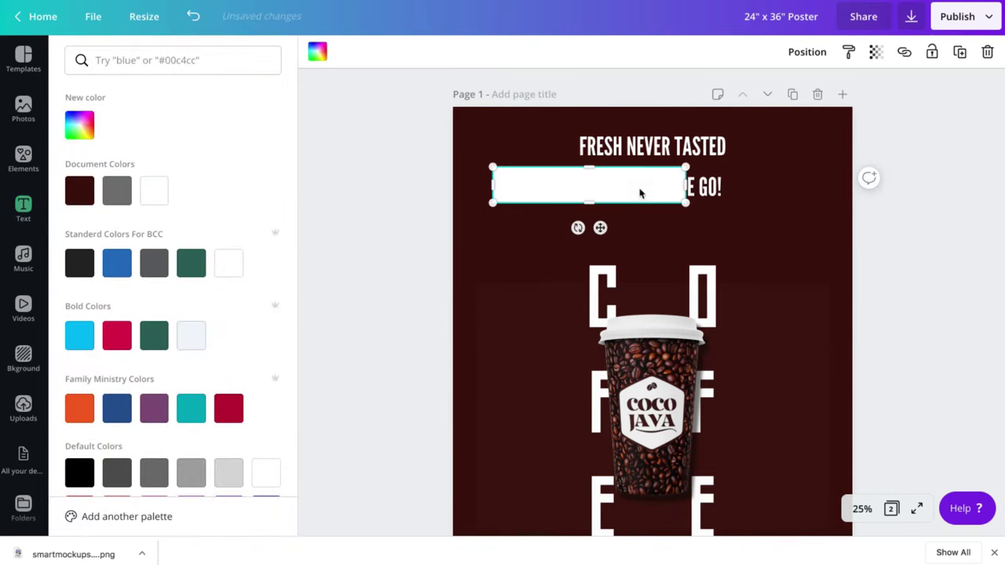
{"action": "left_click_drag", "start_coordinate": [610, 195], "coordinate": [668, 146]}
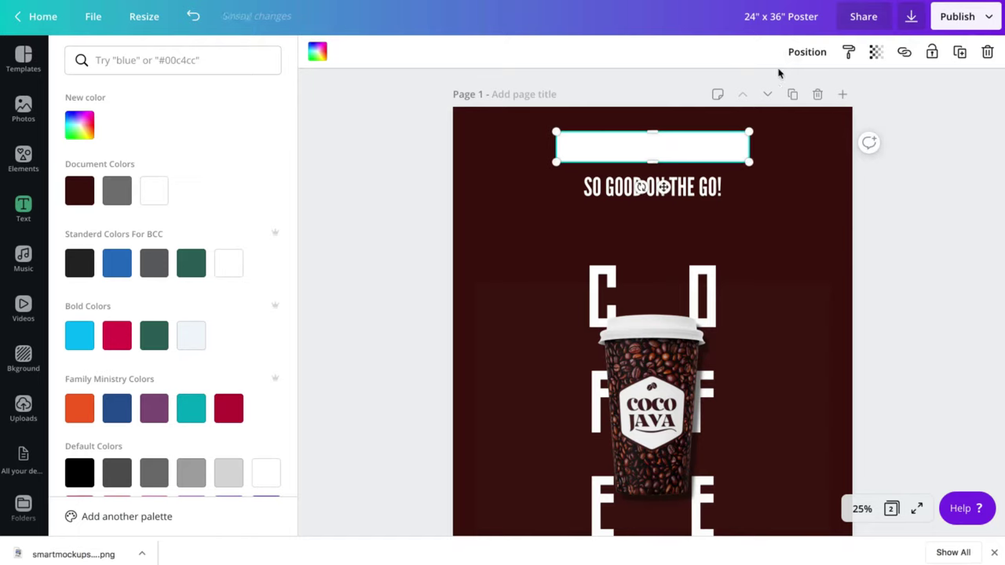
Place a copy of the white bar over the "SO GOOD ON THE GO!" line, centred on the page
{"action": "key", "text": "shift+Right"}
{"action": "key", "text": "shift+Down"}
{"action": "left_click_drag", "start_coordinate": [706, 155], "coordinate": [706, 187]}
{"action": "left_click", "coordinate": [806, 51]}
{"action": "left_click", "coordinate": [773, 187]}
Send both white bars backward so they sit behind their tagline texts
{"action": "left_click", "coordinate": [572, 148]}
{"action": "left_click", "coordinate": [808, 61]}
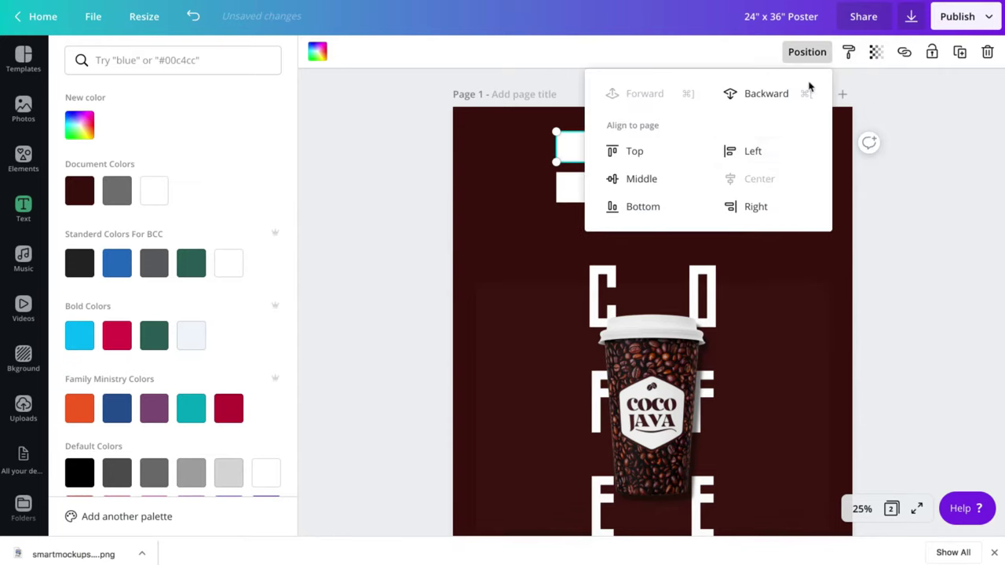
{"action": "left_click", "coordinate": [476, 187]}
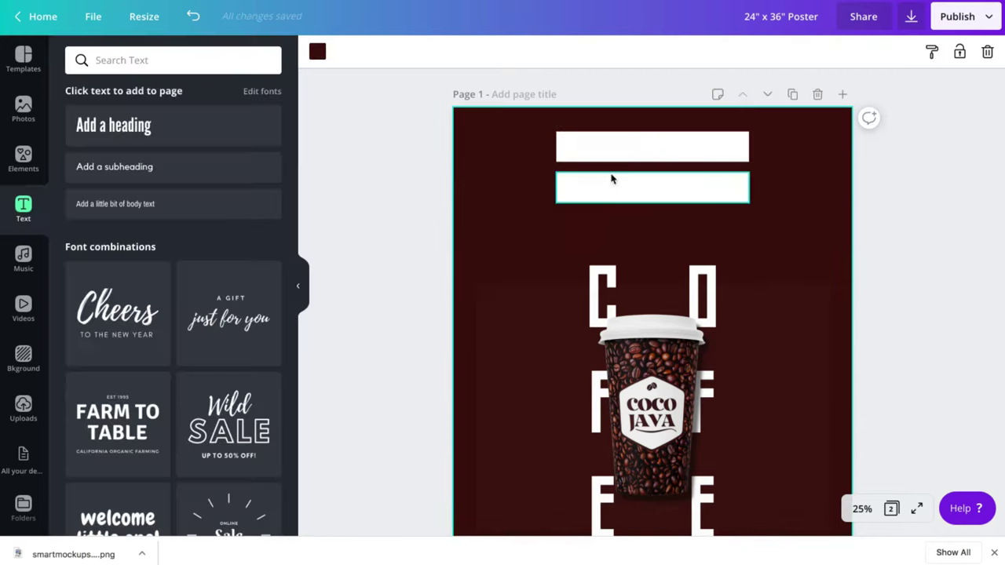
{"action": "left_click", "coordinate": [643, 150]}
{"action": "left_click", "coordinate": [806, 54]}
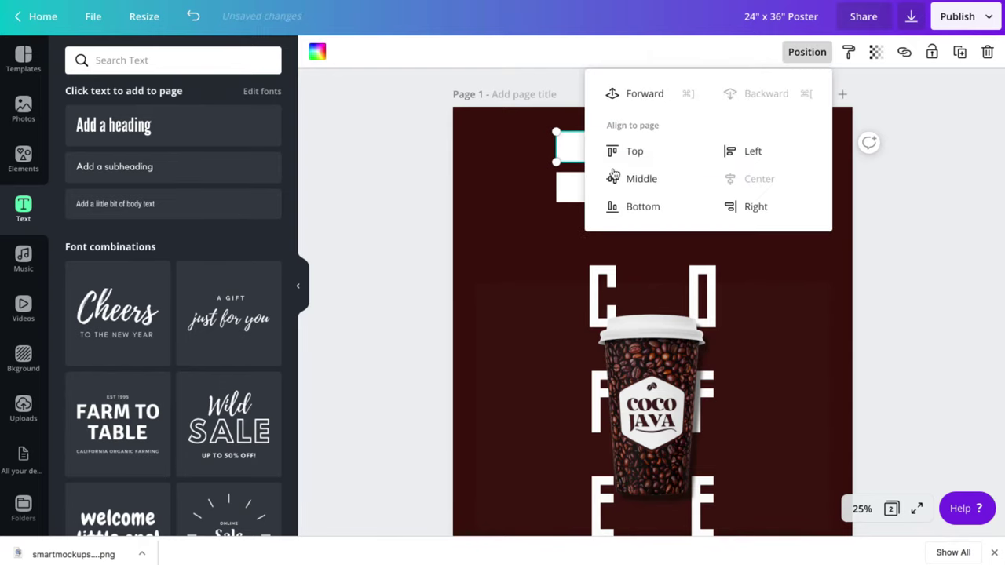
{"action": "left_click", "coordinate": [568, 190]}
{"action": "left_click", "coordinate": [808, 53]}
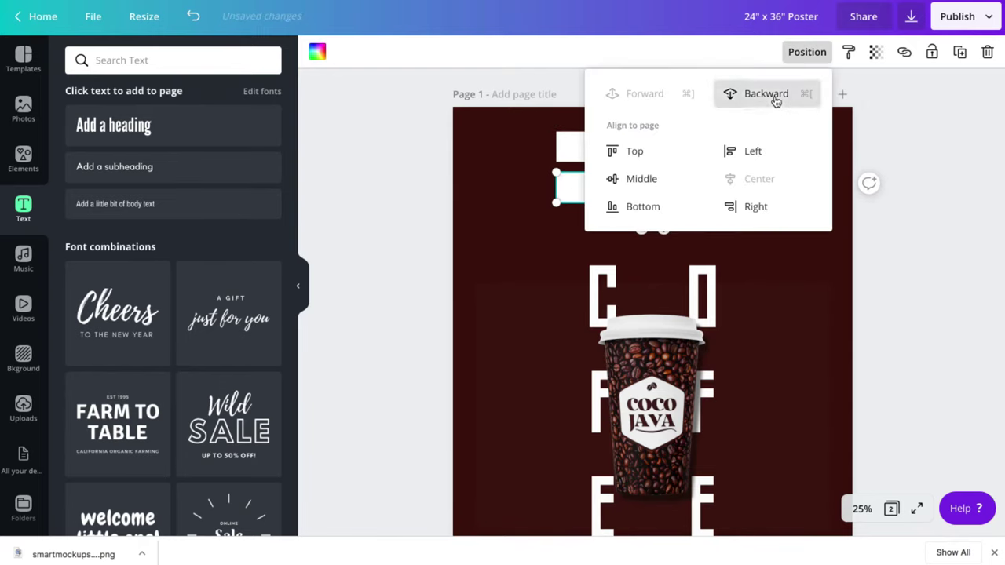
{"action": "left_click", "coordinate": [775, 102]}
Recolour the text of both tagline lines to the poster's dark brown document colour
{"action": "left_click", "coordinate": [476, 139]}
{"action": "left_click", "coordinate": [595, 139]}
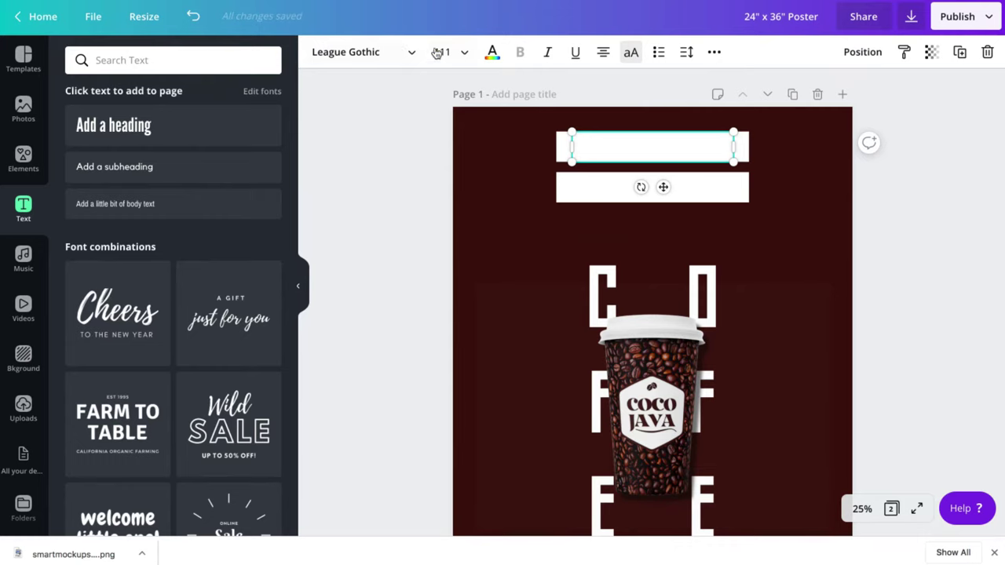
{"action": "left_click", "coordinate": [492, 51]}
{"action": "left_click", "coordinate": [79, 191]}
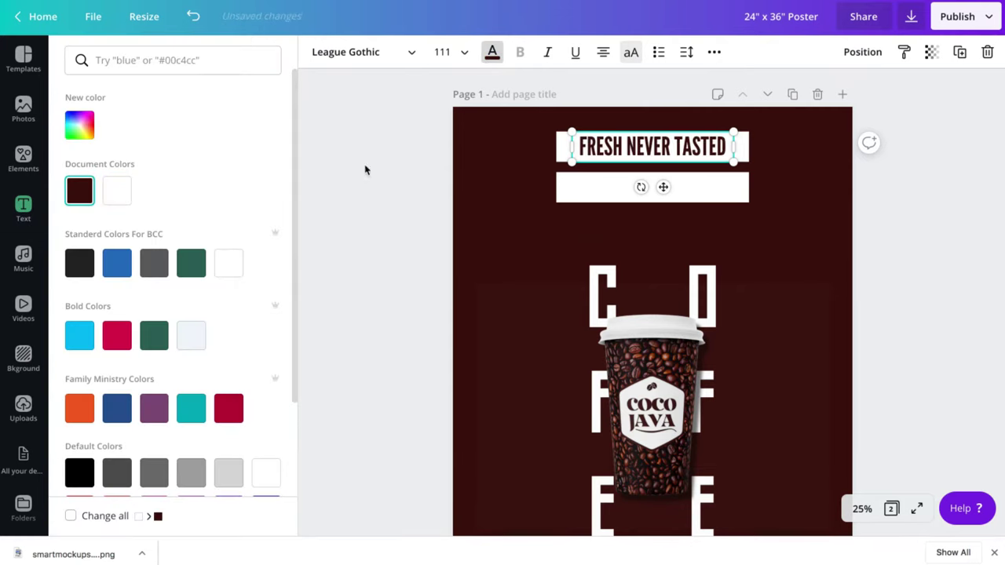
{"action": "left_click", "coordinate": [675, 182]}
{"action": "left_click", "coordinate": [492, 52]}
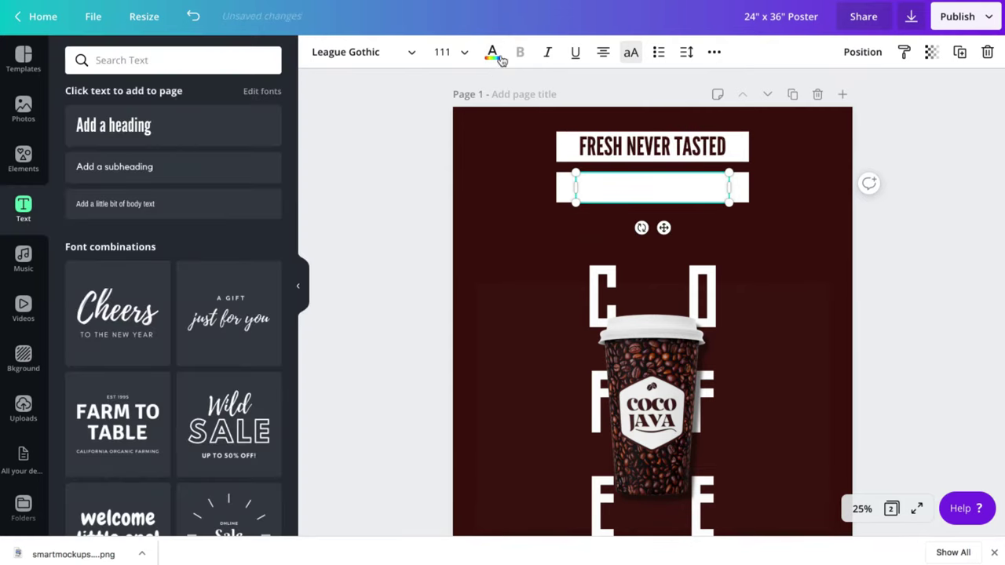
{"action": "left_click", "coordinate": [496, 55]}
{"action": "left_click", "coordinate": [81, 191]}
{"action": "left_click", "coordinate": [705, 194]}
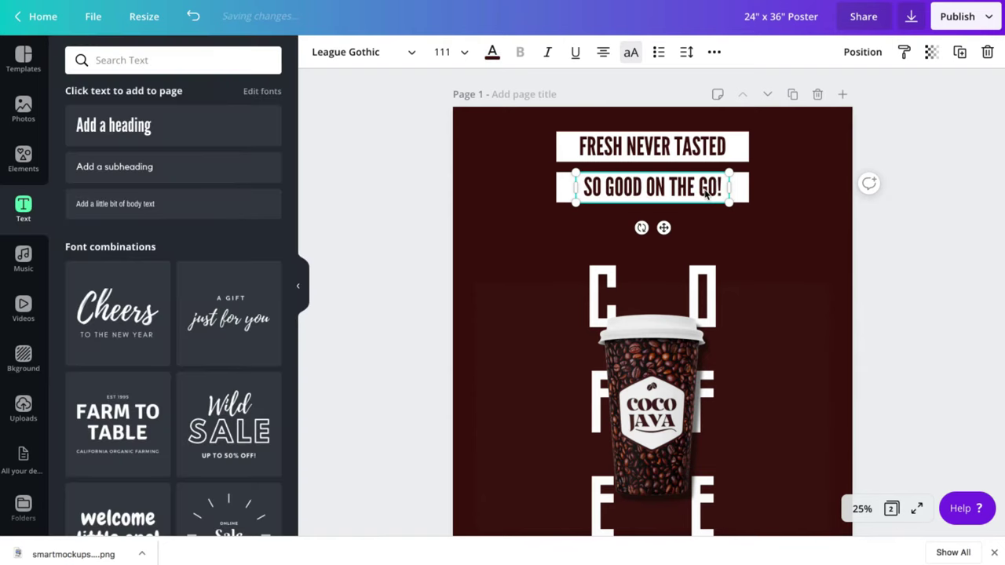
Group both tagline lines with their white bars and enlarge the group slightly
{"action": "left_click", "coordinate": [794, 168]}
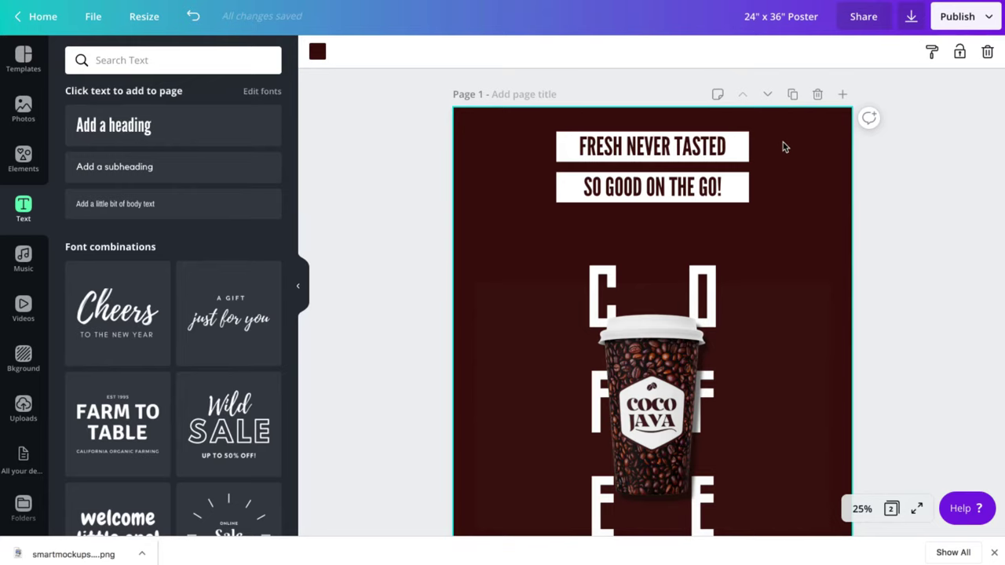
{"action": "left_click_drag", "start_coordinate": [782, 147], "coordinate": [689, 223]}
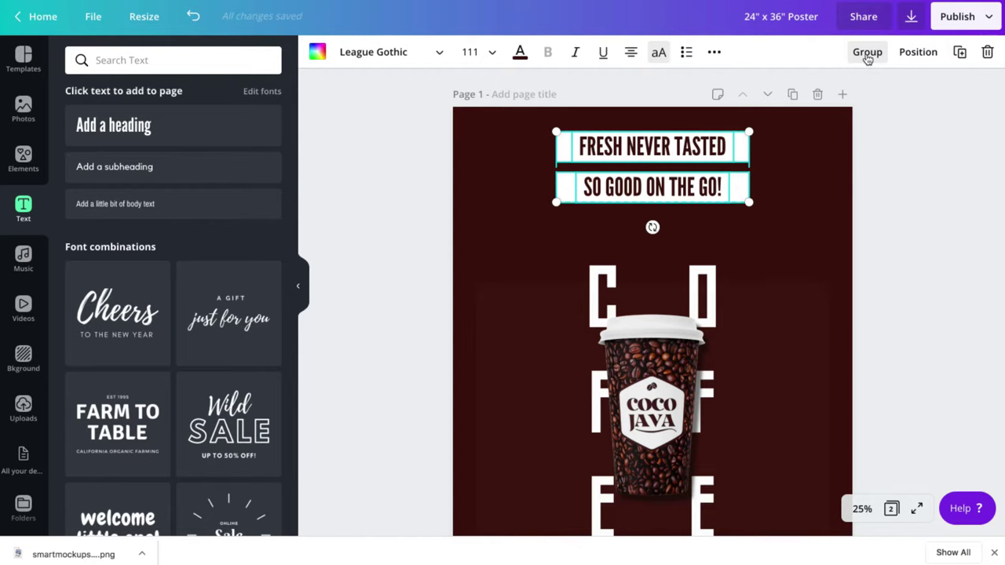
{"action": "left_click", "coordinate": [868, 53]}
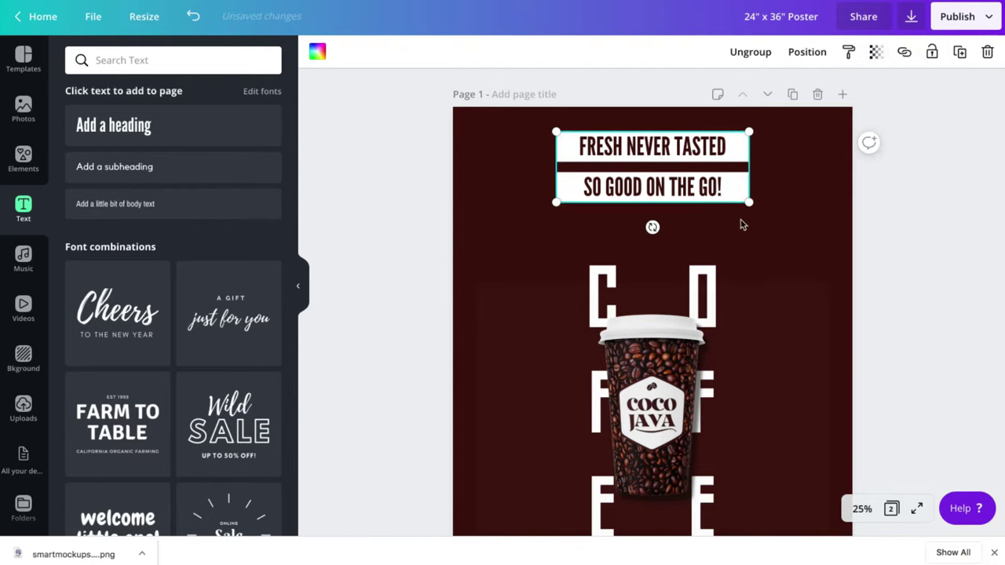
{"action": "left_click_drag", "start_coordinate": [752, 202], "coordinate": [699, 197]}
{"action": "left_click", "coordinate": [705, 194]}
{"action": "left_click", "coordinate": [747, 253]}
Fit the whole poster in view, fine-tune the size of the grouped tagline block, and centre it horizontally on the page
{"action": "scroll", "coordinate": [747, 254], "scroll_direction": "down", "scroll_amount": 2}
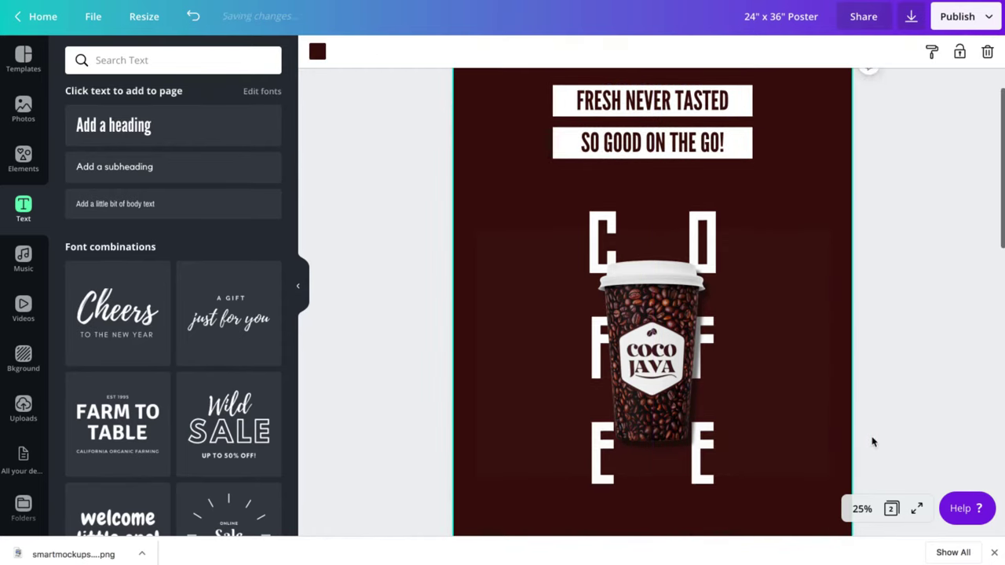
{"action": "left_click", "coordinate": [857, 508]}
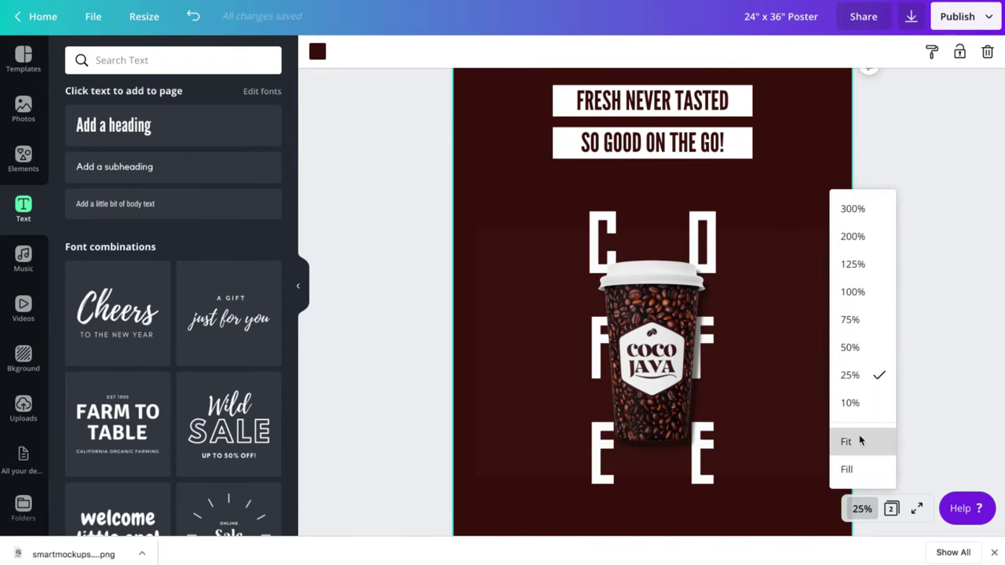
{"action": "left_click", "coordinate": [859, 442]}
{"action": "left_click", "coordinate": [863, 510]}
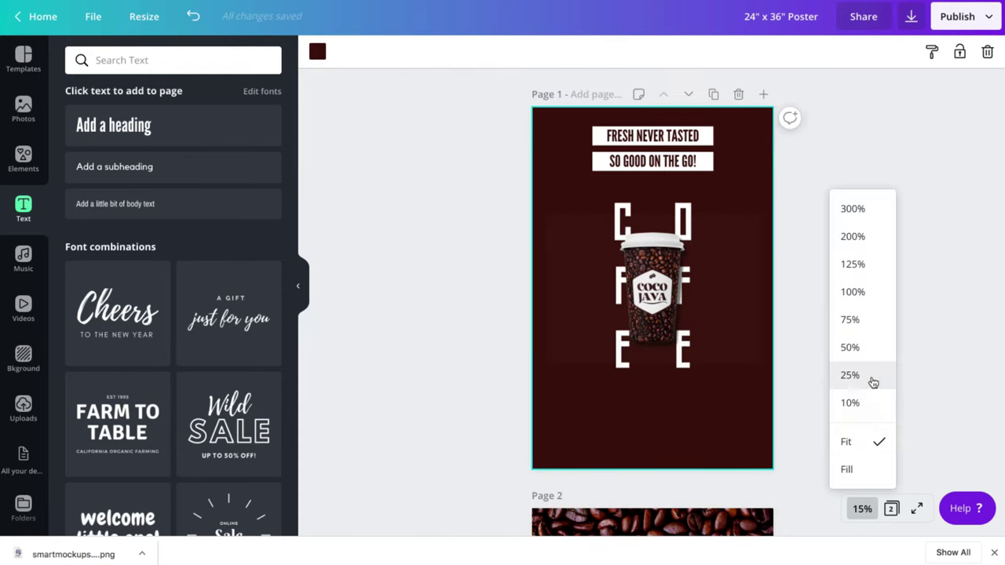
{"action": "left_click", "coordinate": [867, 375]}
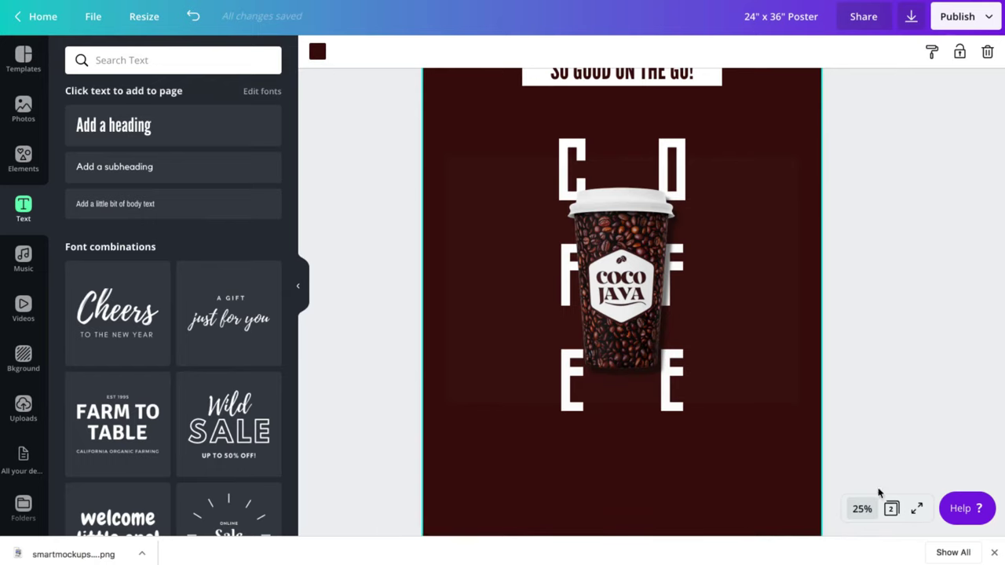
{"action": "left_click", "coordinate": [861, 510]}
{"action": "left_click", "coordinate": [863, 451]}
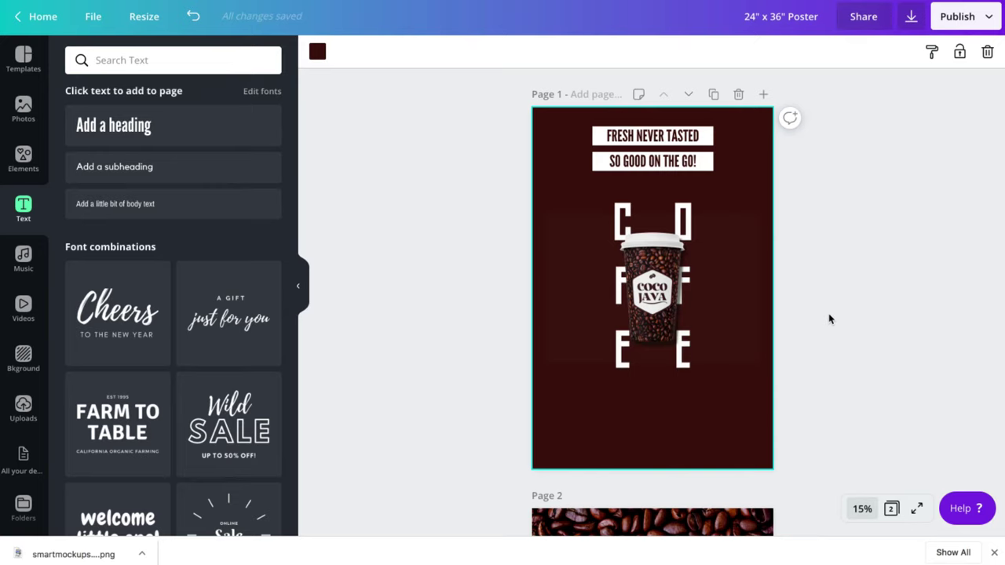
{"action": "left_click", "coordinate": [701, 162]}
{"action": "left_click_drag", "start_coordinate": [713, 172], "coordinate": [705, 165]}
{"action": "left_click", "coordinate": [808, 52]}
{"action": "left_click", "coordinate": [774, 180]}
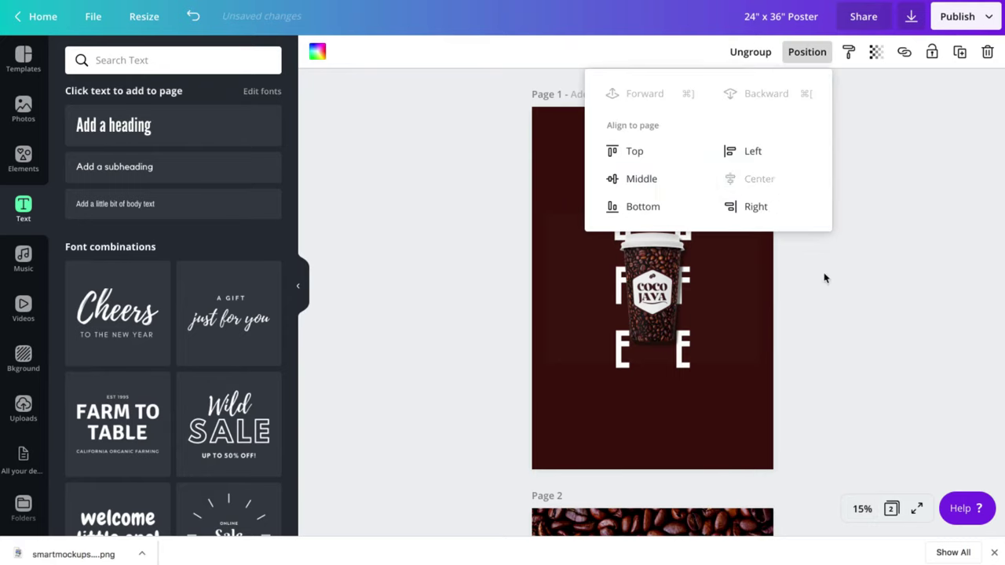
{"action": "left_click", "coordinate": [829, 265]}
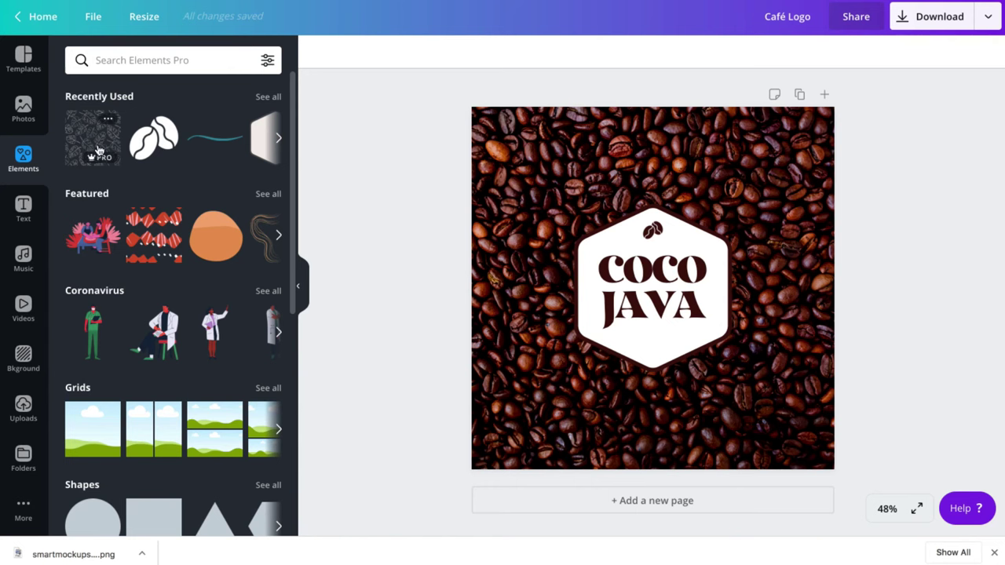
Add the recently used outlined leaf pattern to the Café Logo design and enlarge it to cover the whole page
{"action": "left_click", "coordinate": [98, 150]}
{"action": "left_click_drag", "start_coordinate": [581, 216], "coordinate": [448, 84]}
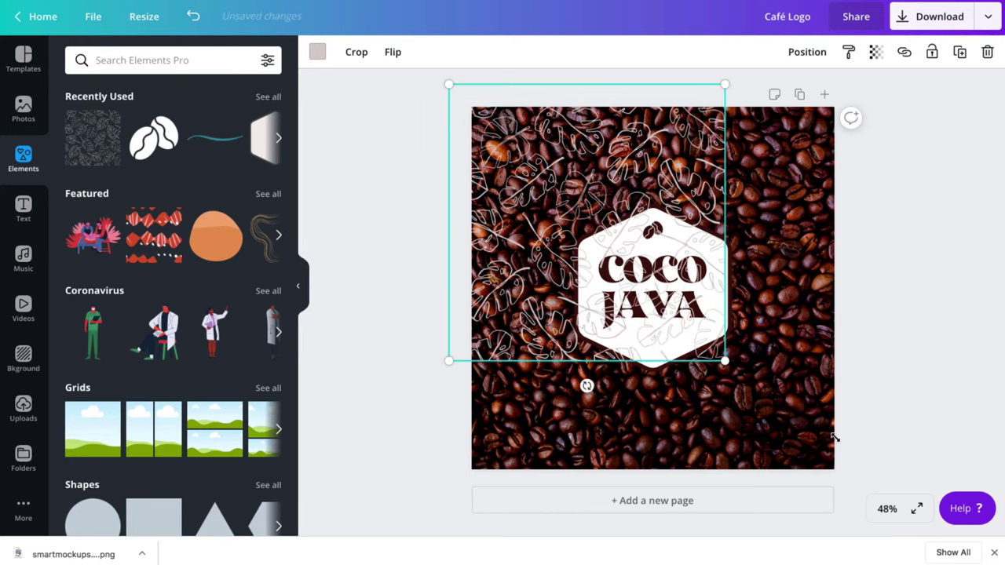
{"action": "left_click_drag", "start_coordinate": [835, 437], "coordinate": [852, 469]}
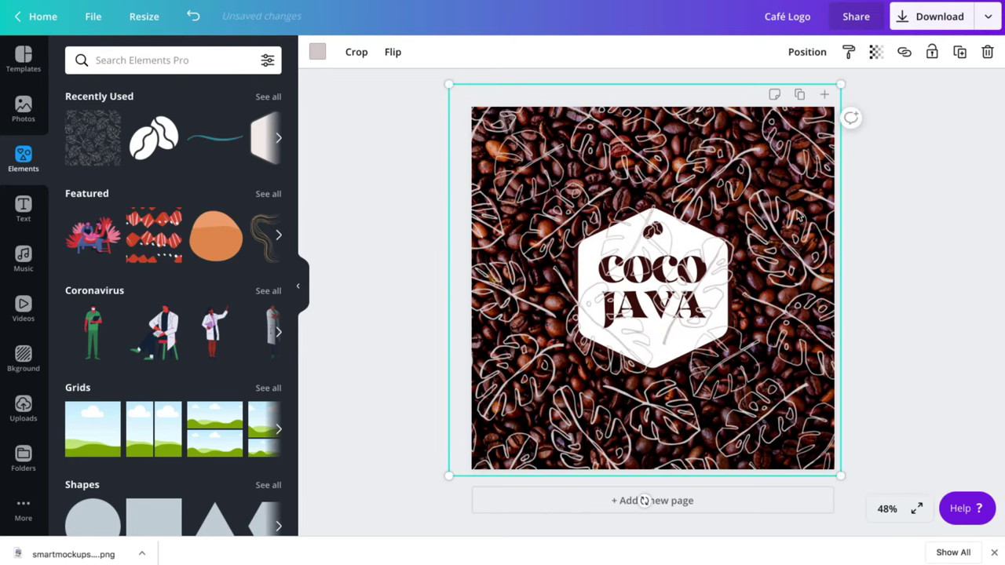
Recolour the leaf pattern white and shift it so it is centred horizontally on the page
{"action": "left_click", "coordinate": [317, 55]}
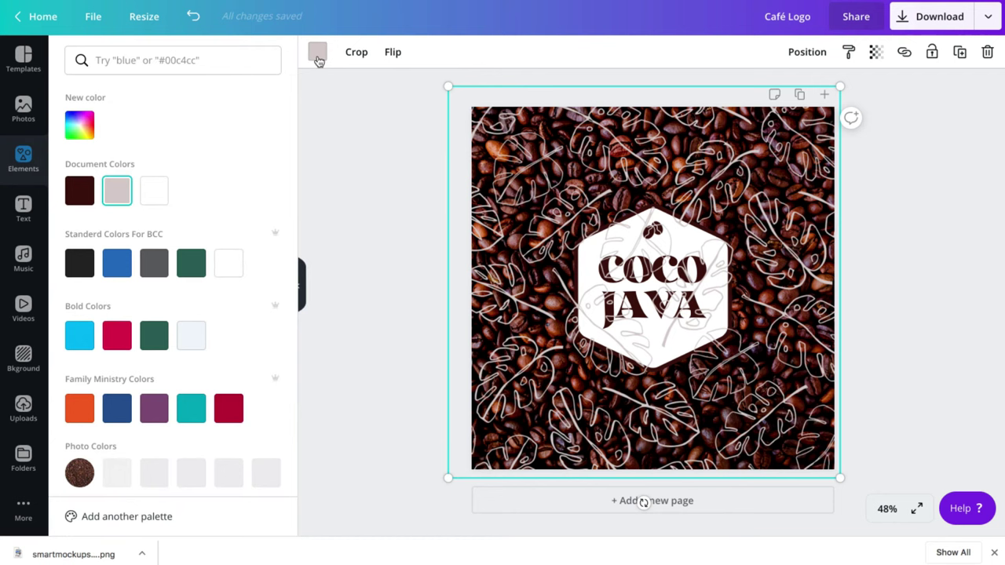
{"action": "left_click", "coordinate": [167, 193]}
{"action": "mouse_move", "coordinate": [662, 144]}
{"action": "left_mouse_down"}
{"action": "mouse_move", "coordinate": [661, 135]}
{"action": "mouse_move", "coordinate": [666, 143]}
{"action": "left_mouse_up"}
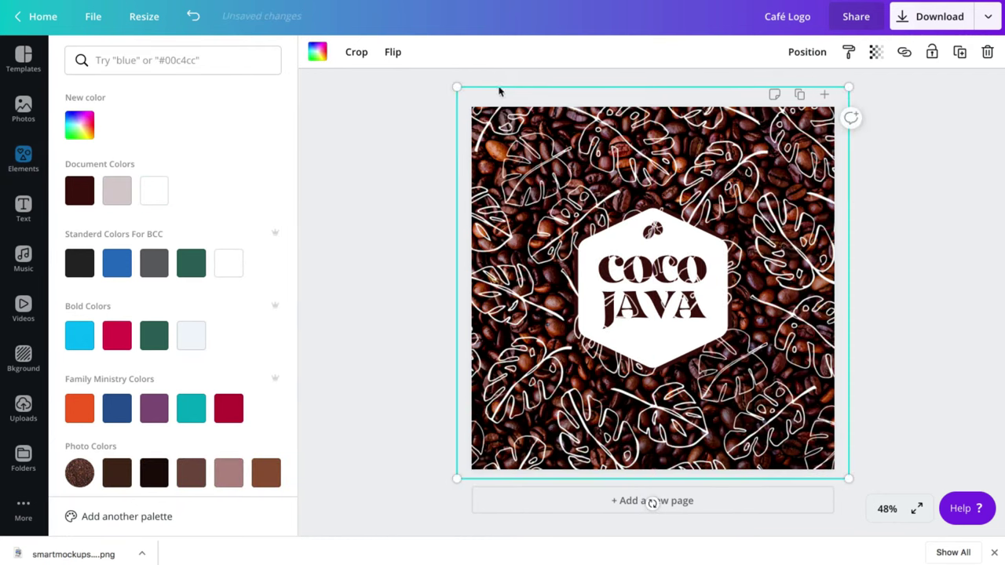
Align the leaf pattern to the page's vertical middle and send it backward behind the hexagonal Coco Java logo
{"action": "left_click", "coordinate": [806, 53]}
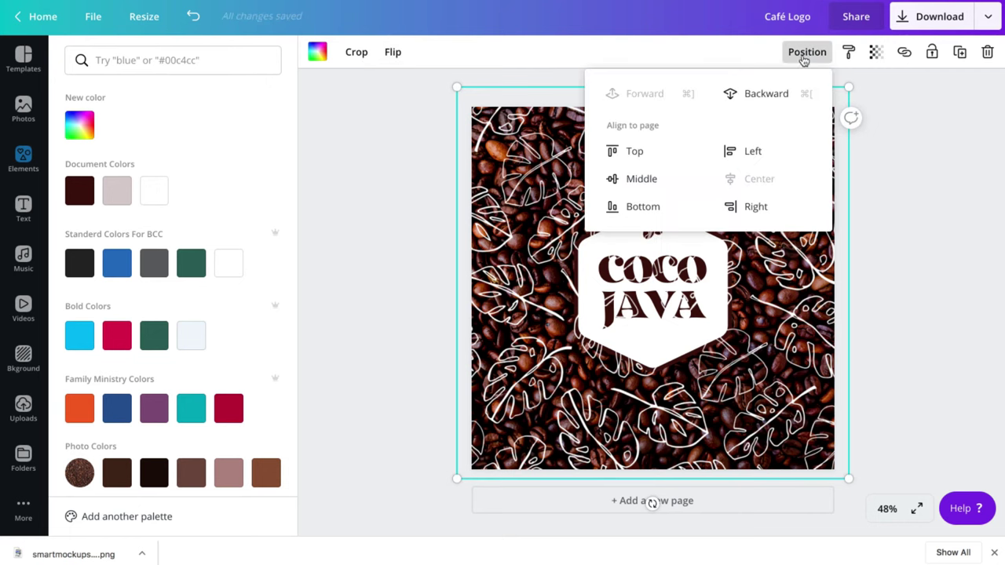
{"action": "left_click", "coordinate": [645, 179]}
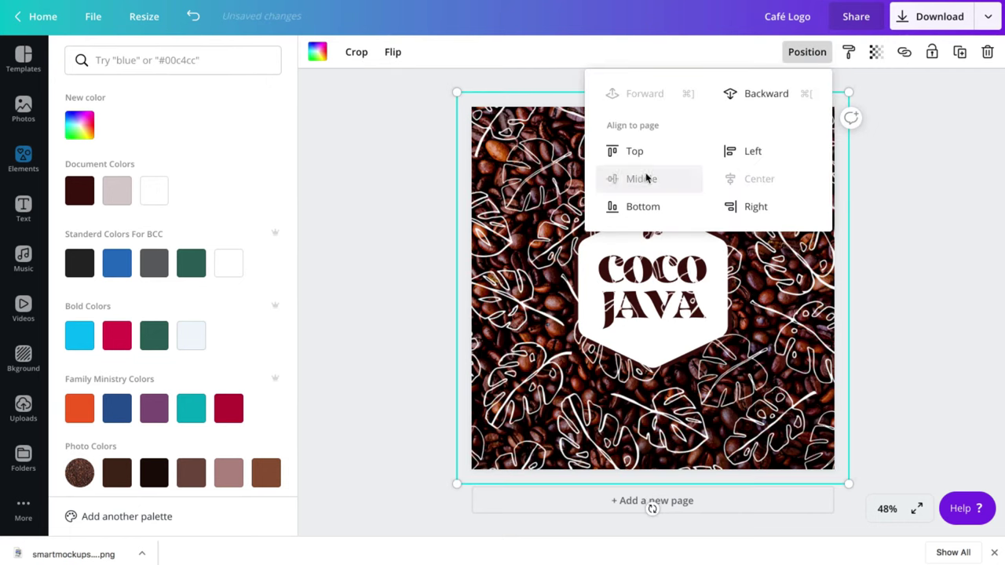
{"action": "left_click", "coordinate": [770, 96]}
{"action": "left_click", "coordinate": [374, 259]}
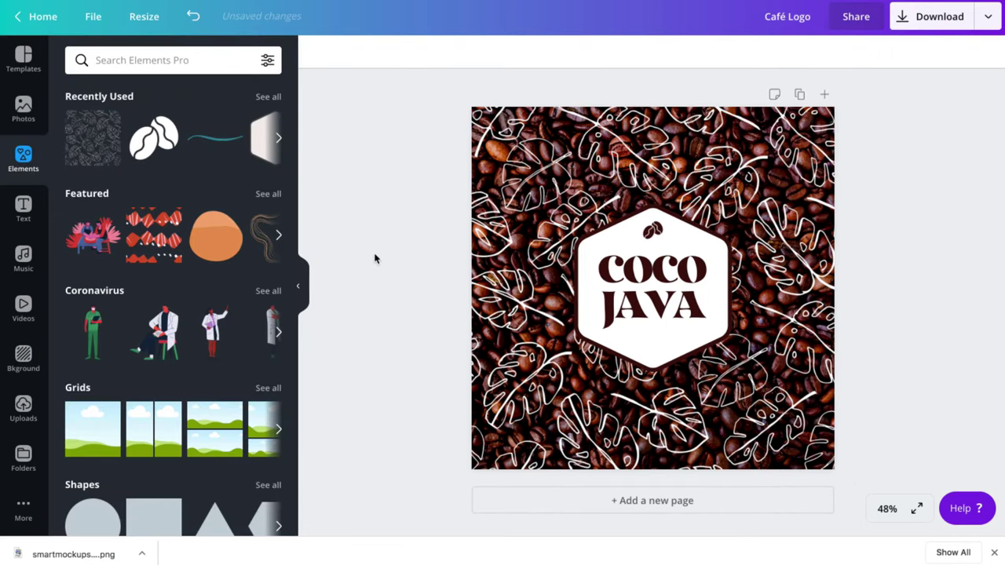
Save the leaf-pattern logo design and publish it to Smartmockups
{"action": "left_click", "coordinate": [92, 17]}
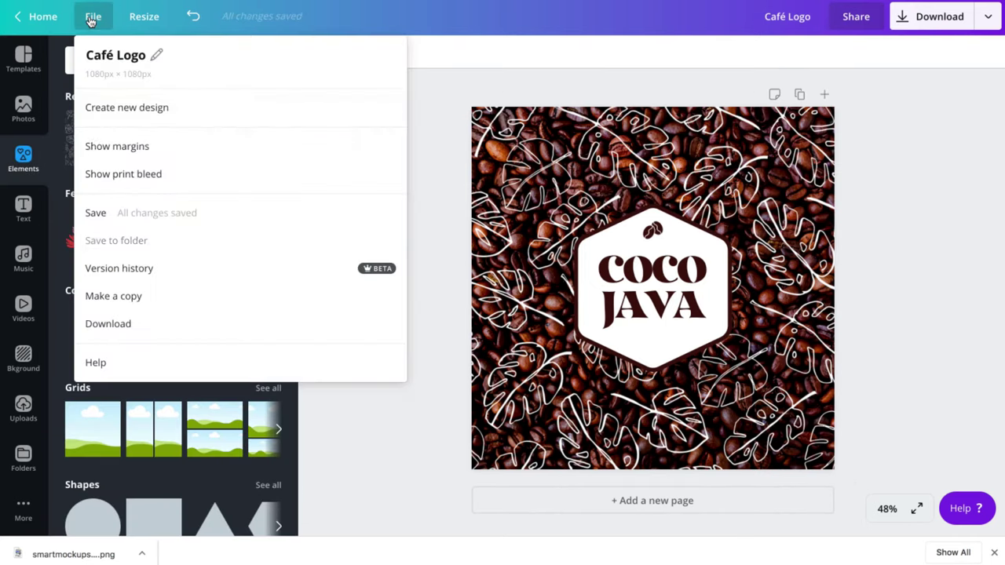
{"action": "left_click", "coordinate": [101, 216]}
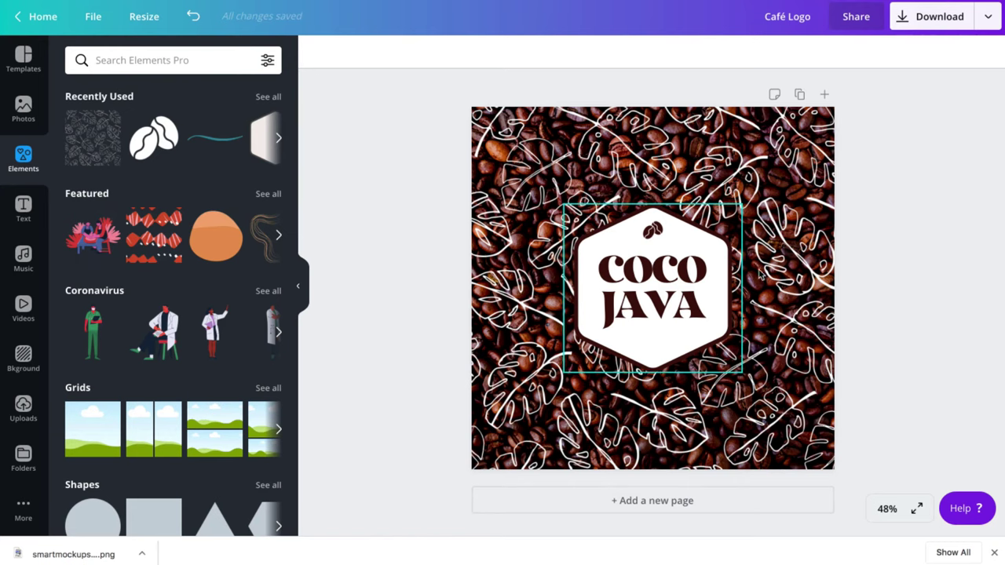
{"action": "left_click", "coordinate": [935, 17]}
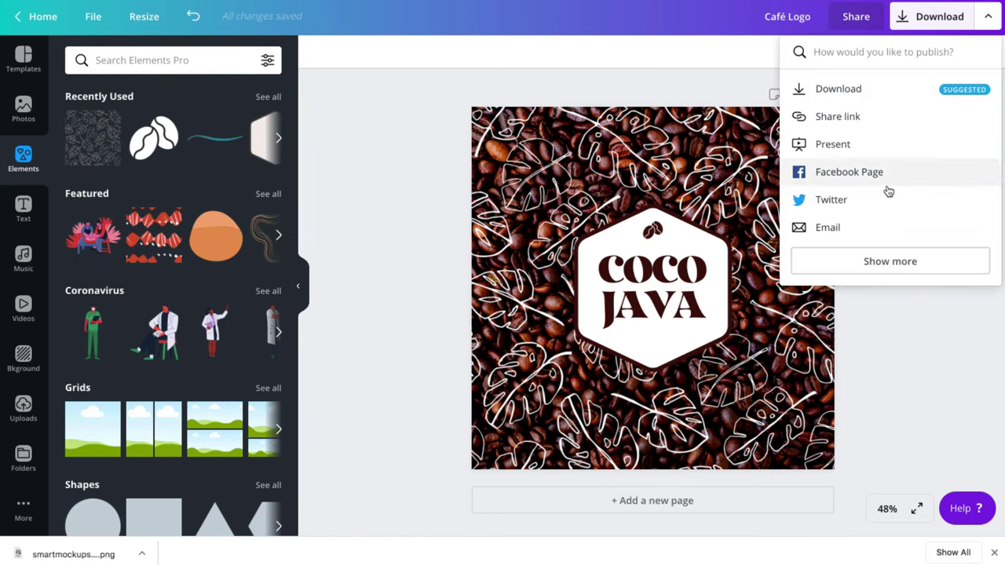
{"action": "left_click", "coordinate": [881, 262]}
{"action": "left_click", "coordinate": [882, 264]}
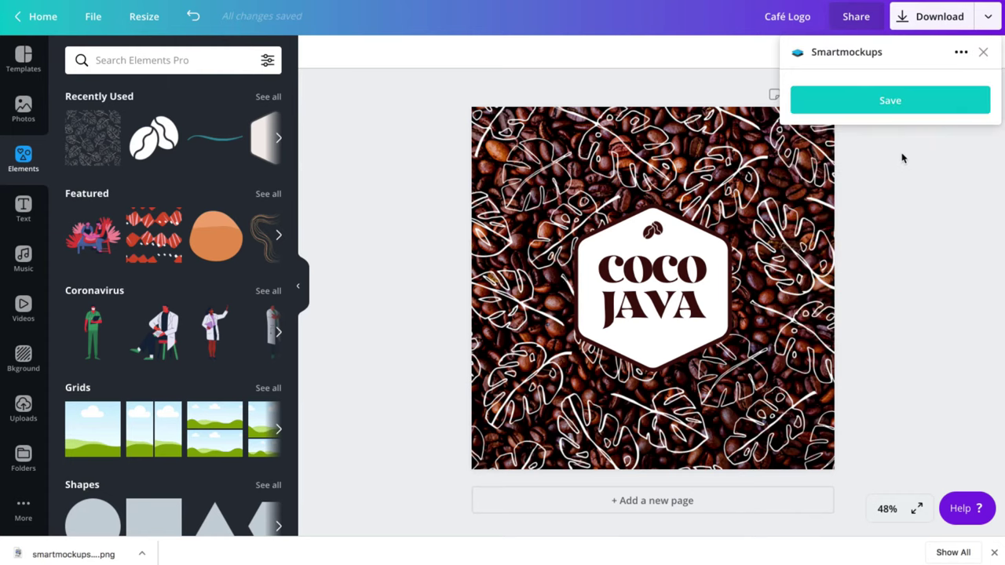
{"action": "left_click", "coordinate": [904, 103]}
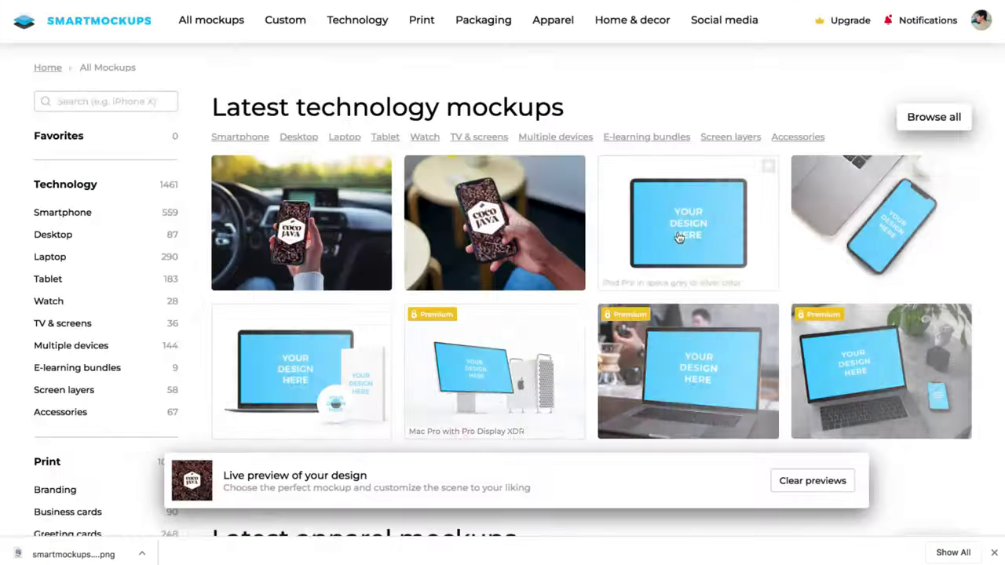
Choose the lidded paper coffee cup mockup for the design and accept its crop
{"action": "scroll", "coordinate": [516, 330], "scroll_direction": "down", "scroll_amount": 10}
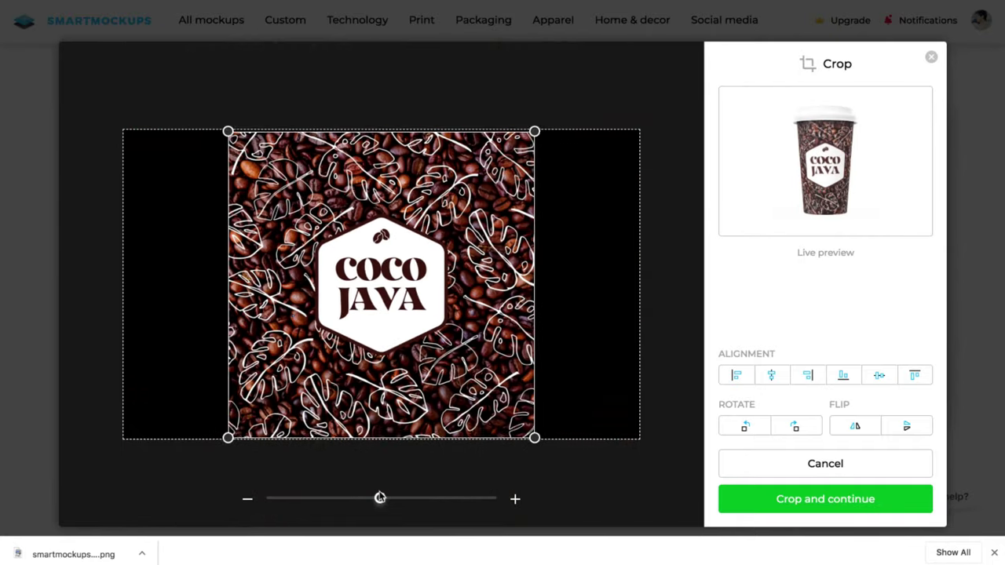
{"action": "left_click", "coordinate": [791, 502]}
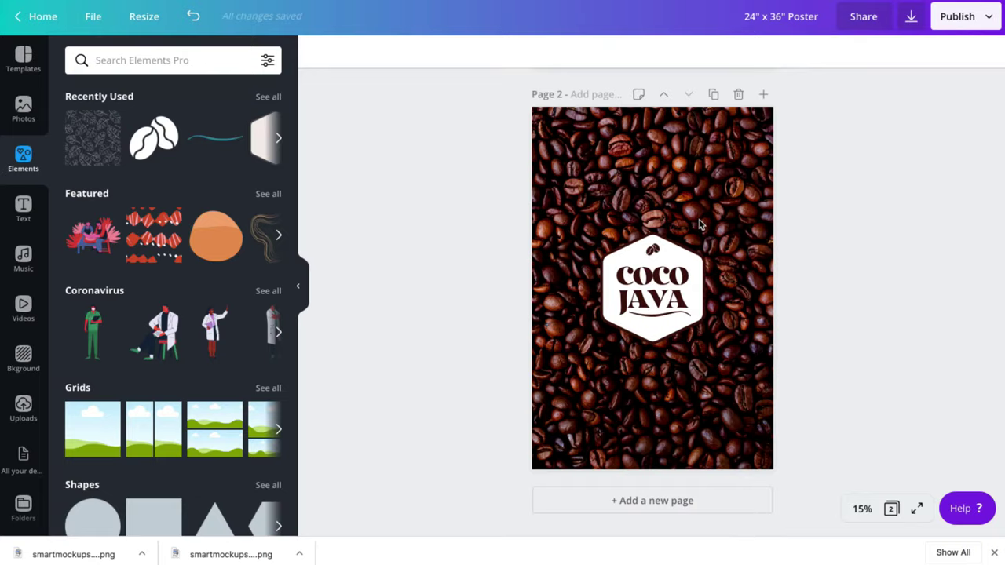
Return to the 24 x 36 inch poster, upload the downloaded leaf-pattern cup mockup and place it on page 1
{"action": "scroll", "coordinate": [813, 261], "scroll_direction": "up", "scroll_amount": 5}
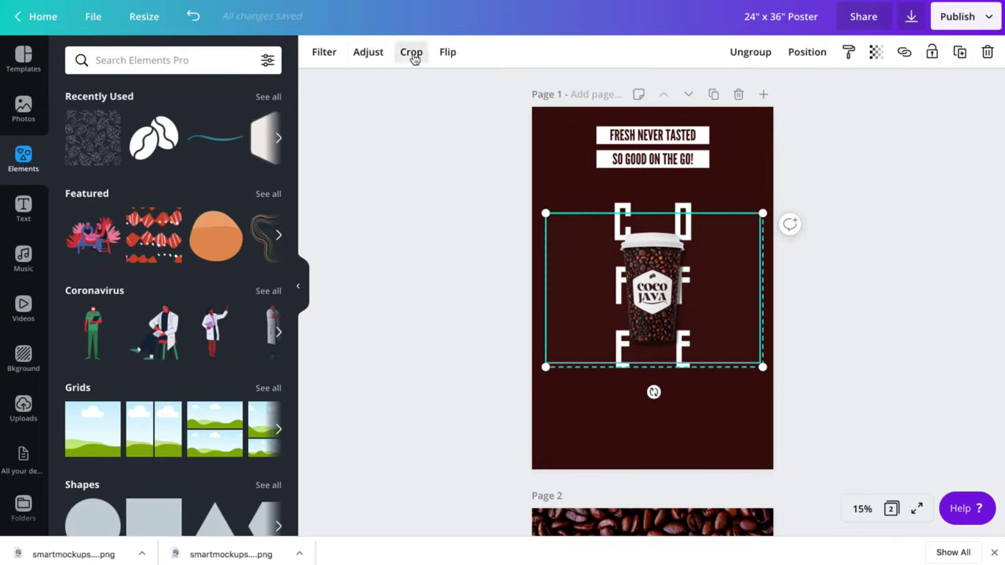
{"action": "left_click", "coordinate": [413, 52]}
{"action": "left_click", "coordinate": [162, 507]}
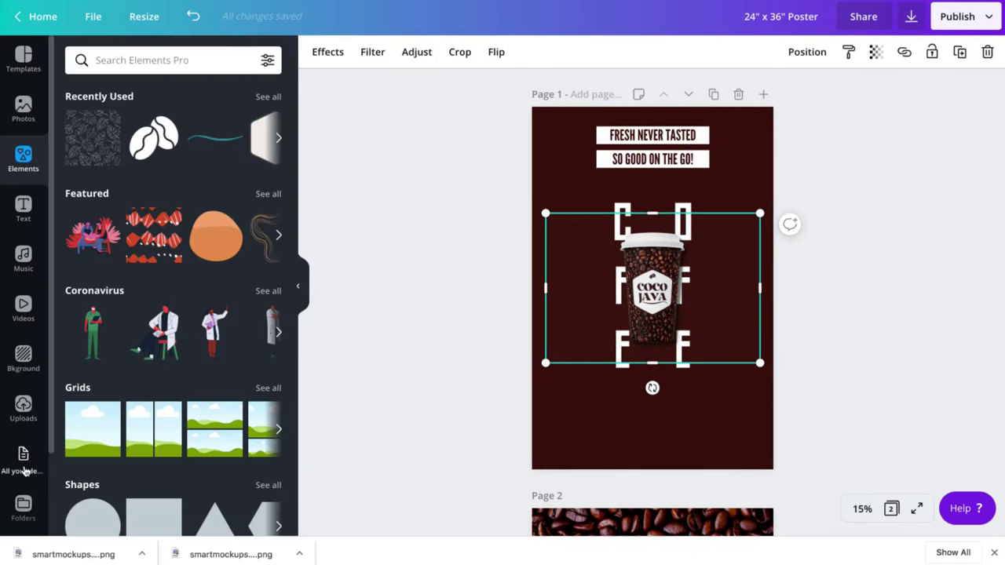
{"action": "left_click", "coordinate": [24, 408]}
{"action": "left_click", "coordinate": [172, 60]}
{"action": "left_click", "coordinate": [722, 262]}
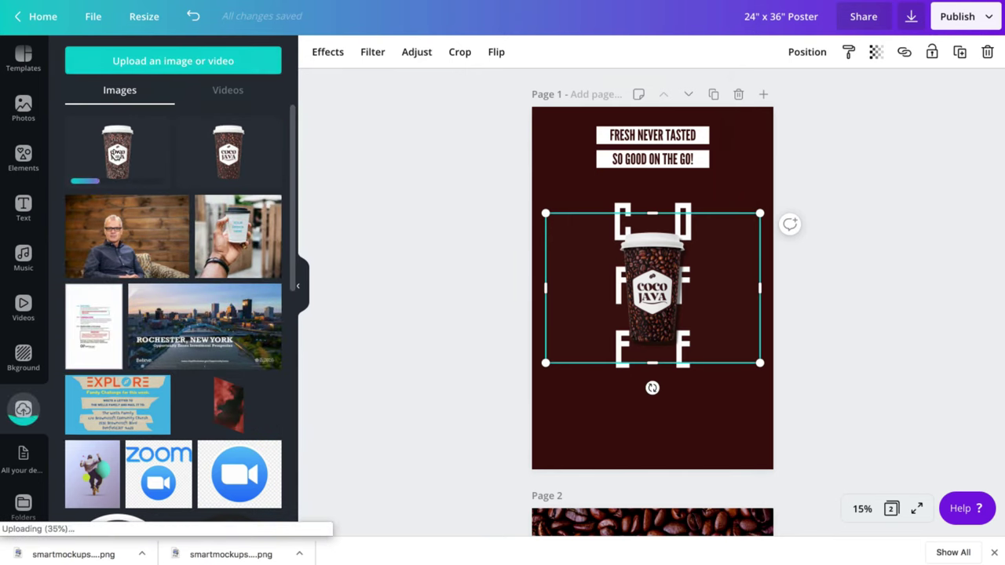
{"action": "left_click", "coordinate": [116, 151]}
{"action": "left_click", "coordinate": [24, 59]}
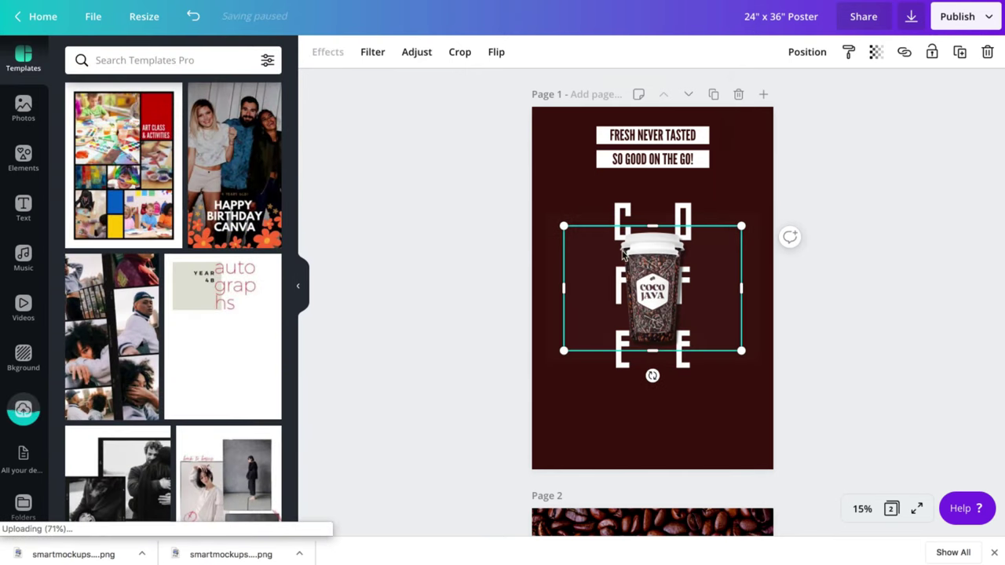
Enlarge the new leaf-pattern cup to roughly the size of the old cup underneath, working at 25% zoom
{"action": "left_click_drag", "start_coordinate": [740, 227], "coordinate": [759, 212]}
{"action": "left_click", "coordinate": [862, 508]}
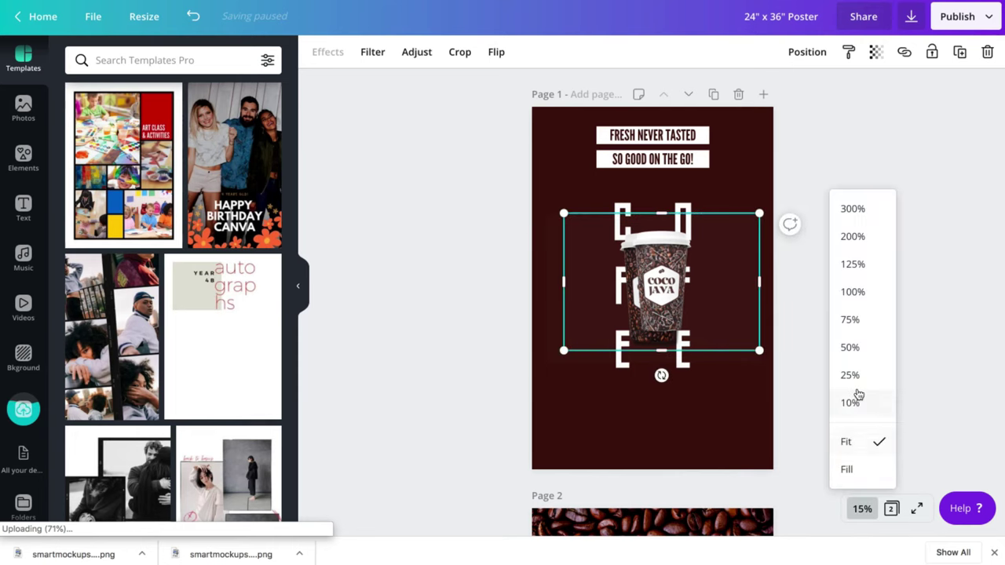
{"action": "left_click", "coordinate": [851, 376]}
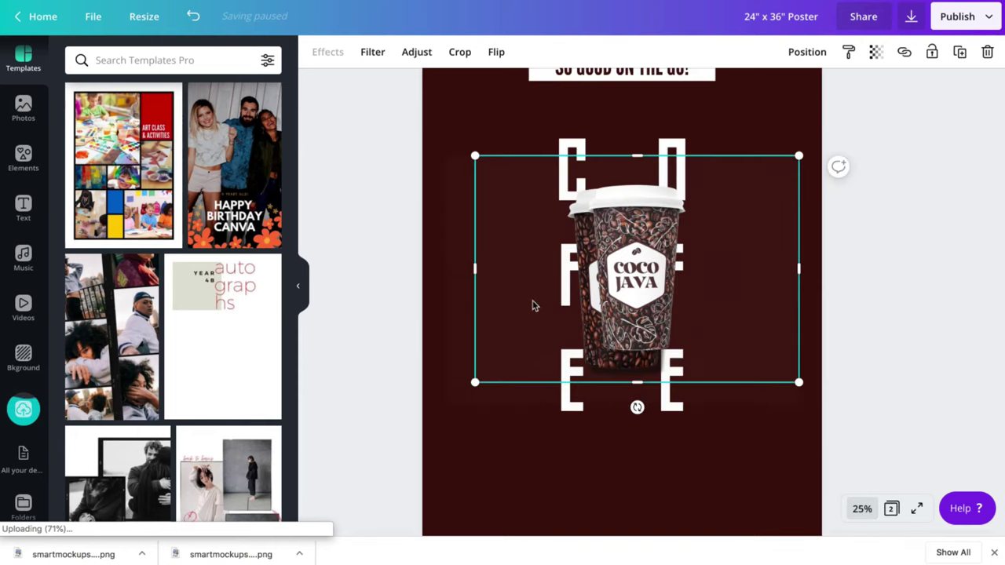
{"action": "left_click_drag", "start_coordinate": [474, 379], "coordinate": [475, 403]}
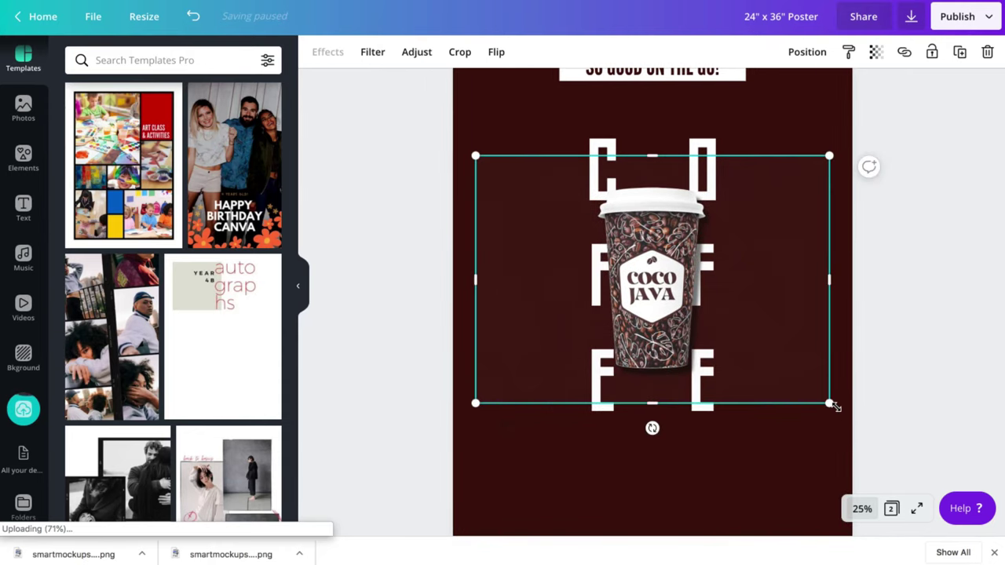
Fine-tune the new cup's size and position so it lines up exactly over the old cup
{"action": "left_click_drag", "start_coordinate": [647, 263], "coordinate": [650, 258]}
{"action": "left_click_drag", "start_coordinate": [830, 155], "coordinate": [833, 153]}
{"action": "mouse_move", "coordinate": [672, 245]}
{"action": "left_mouse_down"}
{"action": "mouse_move", "coordinate": [668, 383]}
{"action": "mouse_move", "coordinate": [671, 247]}
{"action": "left_mouse_up"}
{"action": "left_click", "coordinate": [806, 51]}
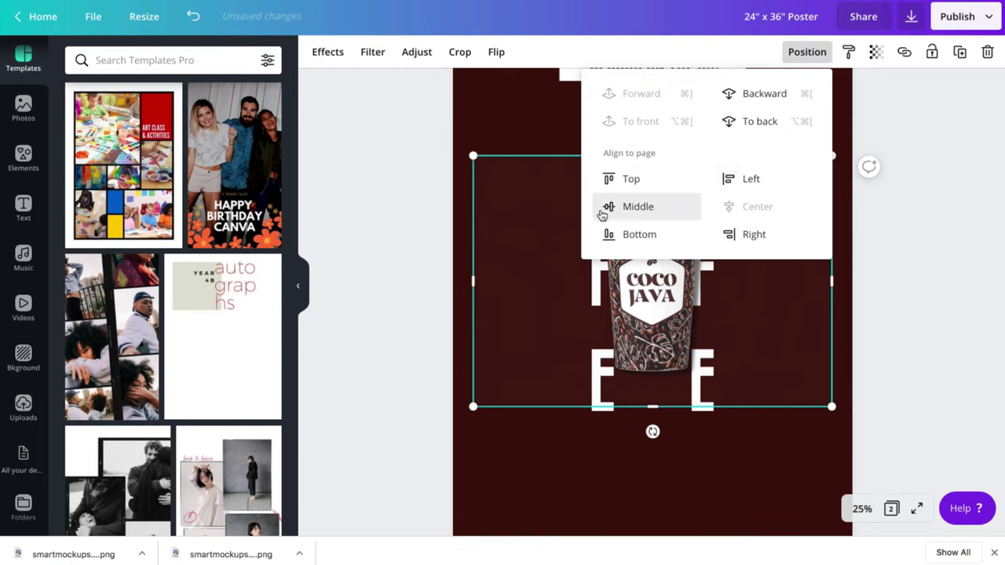
{"action": "left_click", "coordinate": [651, 209]}
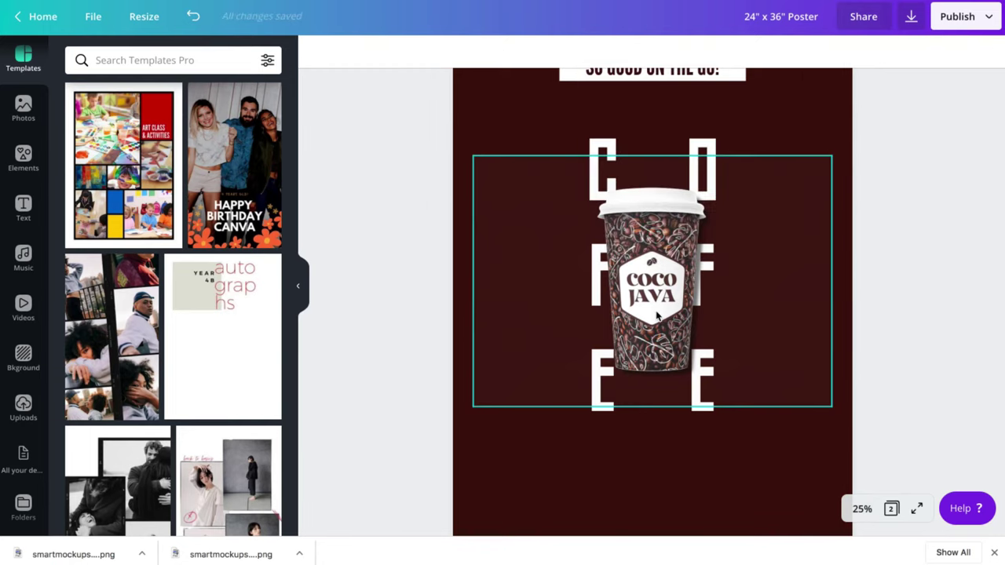
Try changing the new cup's transparency and moving it down to compare it with the old cup, and undo the move
{"action": "left_click", "coordinate": [876, 52]}
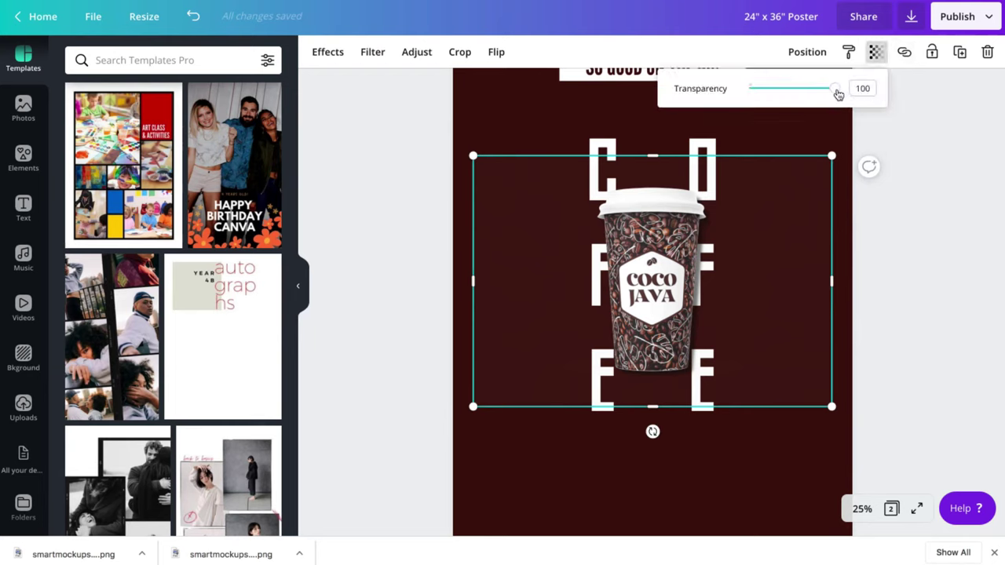
{"action": "left_click_drag", "start_coordinate": [812, 89], "coordinate": [872, 90]}
{"action": "left_click", "coordinate": [902, 208]}
{"action": "left_click", "coordinate": [645, 237]}
{"action": "left_click_drag", "start_coordinate": [645, 237], "coordinate": [653, 321]}
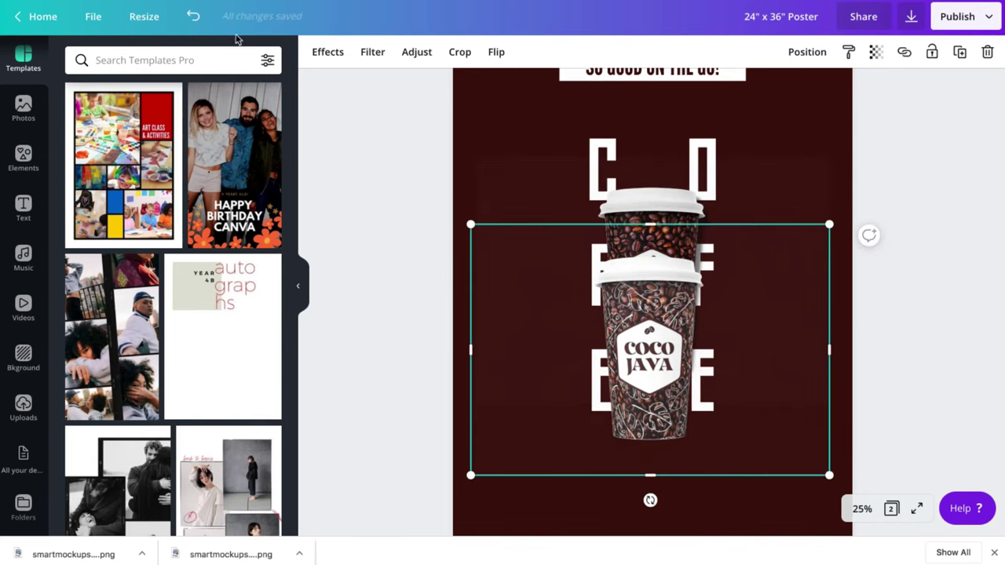
{"action": "left_click", "coordinate": [193, 16]}
Send the leaf-pattern cup backward behind the old plain-bean cup and remove the old cup from the poster
{"action": "left_click", "coordinate": [806, 52]}
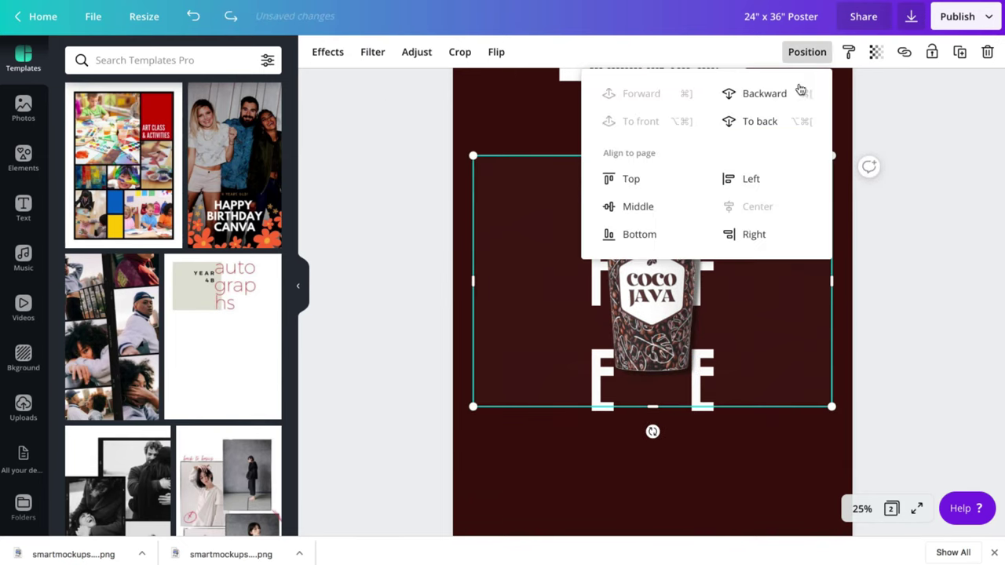
{"action": "left_click", "coordinate": [770, 94]}
{"action": "left_click", "coordinate": [435, 259]}
{"action": "left_click", "coordinate": [662, 284]}
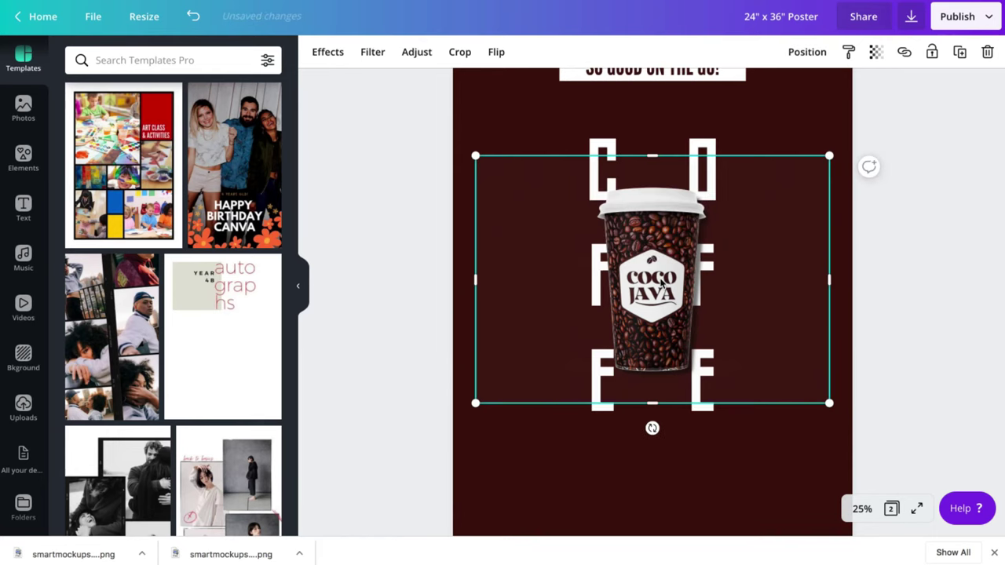
{"action": "left_click", "coordinate": [661, 284]}
Replace the filter code in the leaf-pattern cup's image adjustments with the copied filter code
{"action": "left_click", "coordinate": [416, 53]}
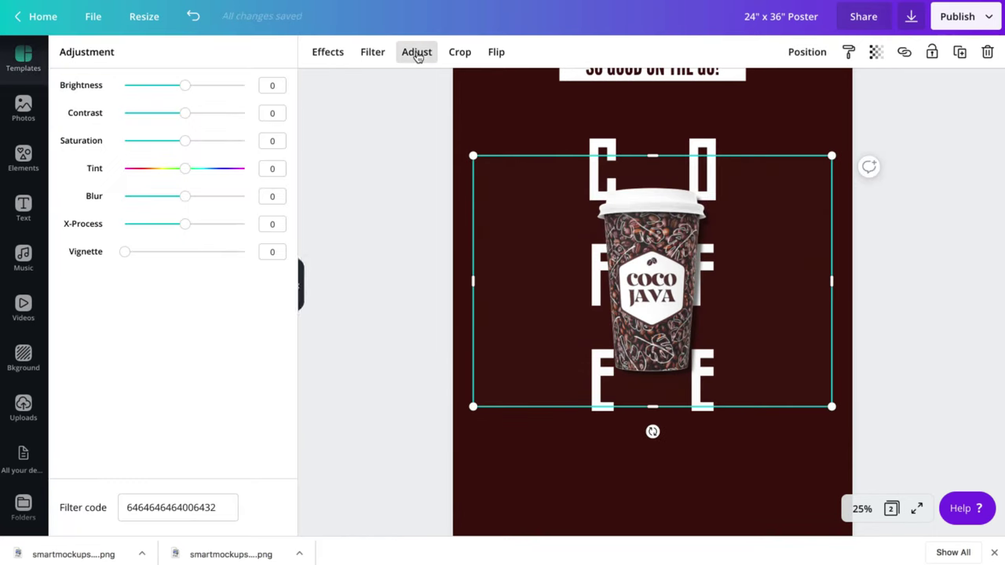
{"action": "double_click", "coordinate": [198, 508]}
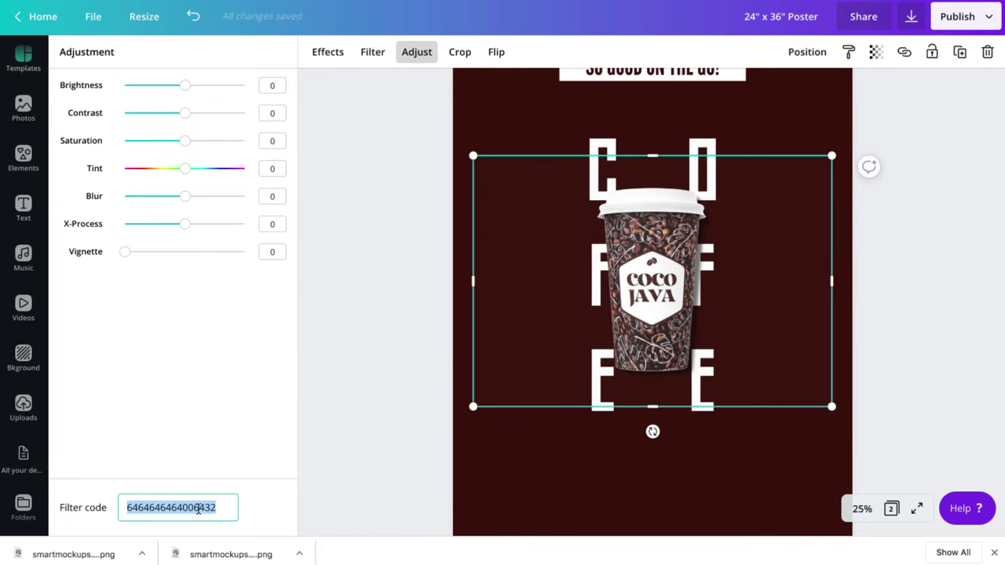
{"action": "key", "text": "ctrl+v"}
{"action": "left_click", "coordinate": [375, 347]}
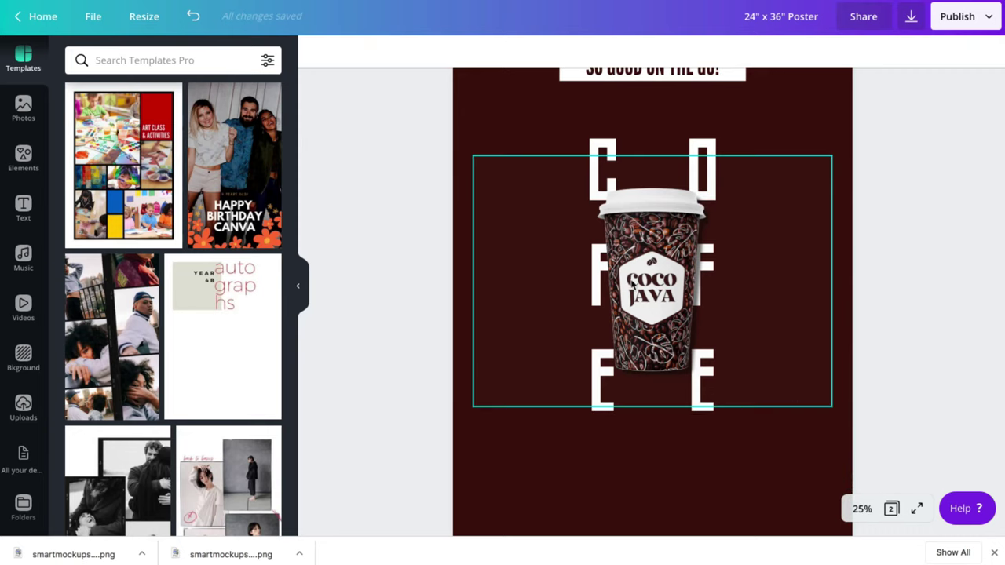
Add the outlined monstera leaf from the recently used elements to page 1 and enlarge it to about 16 x 16 inches
{"action": "left_click", "coordinate": [574, 500]}
{"action": "left_click", "coordinate": [23, 157]}
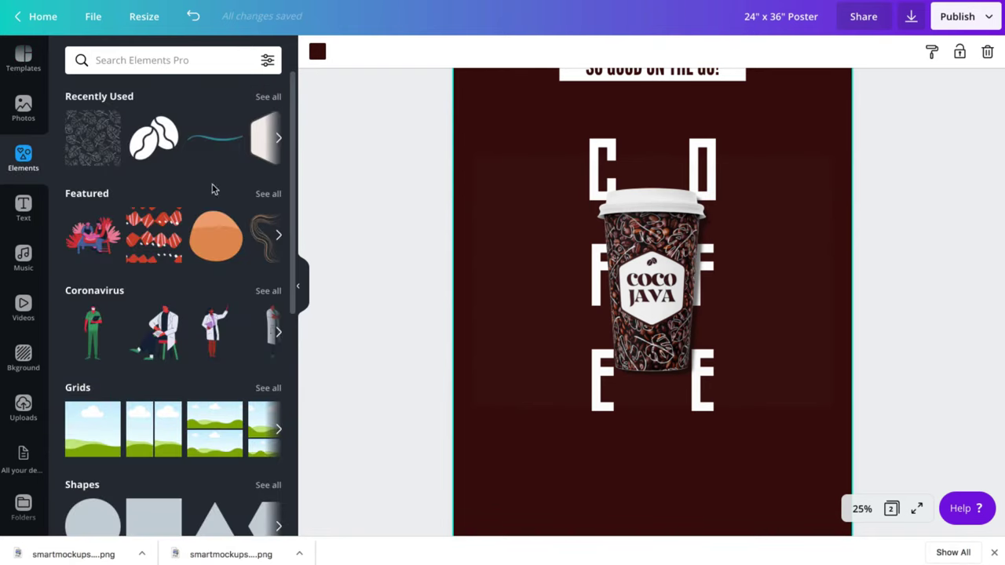
{"action": "left_click", "coordinate": [267, 96]}
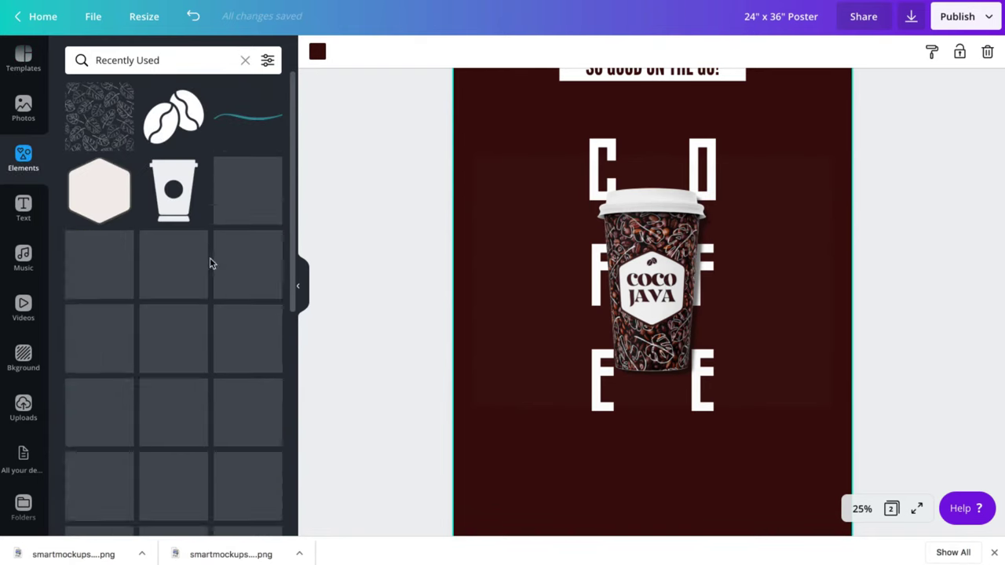
{"action": "scroll", "coordinate": [209, 263], "scroll_direction": "down", "scroll_amount": 2}
{"action": "scroll", "coordinate": [157, 318], "scroll_direction": "up", "scroll_amount": 3}
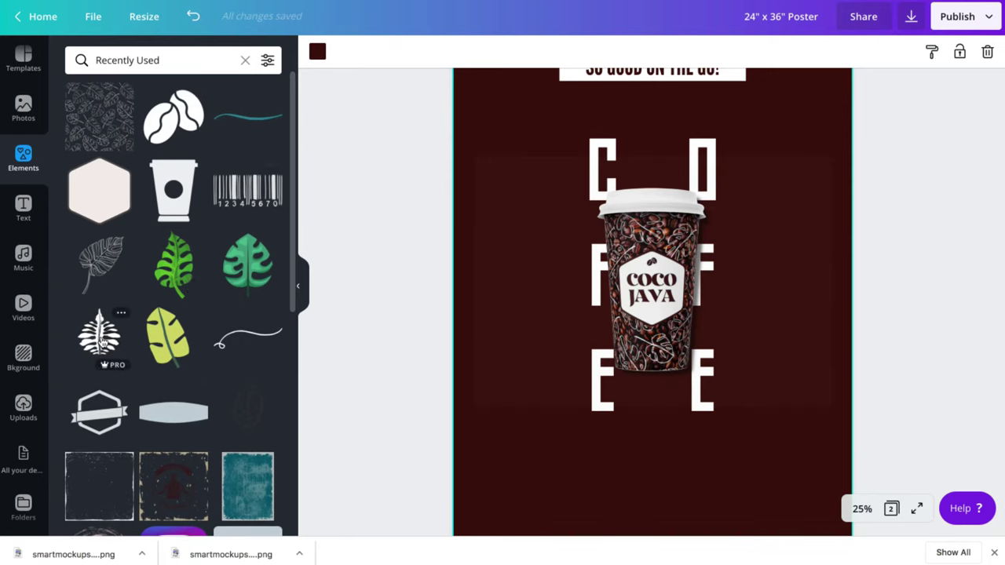
{"action": "left_click", "coordinate": [95, 256]}
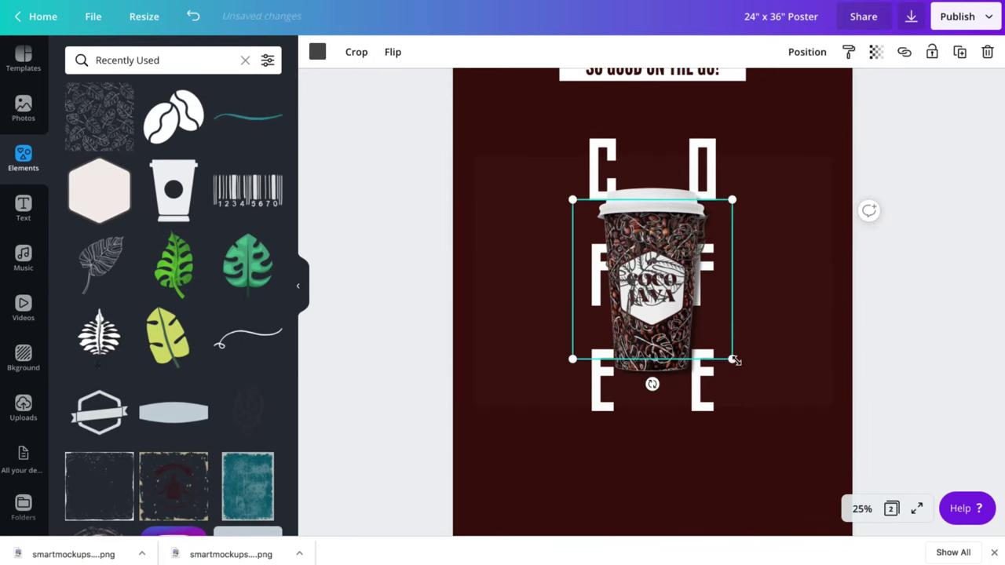
{"action": "left_click_drag", "start_coordinate": [735, 360], "coordinate": [838, 465]}
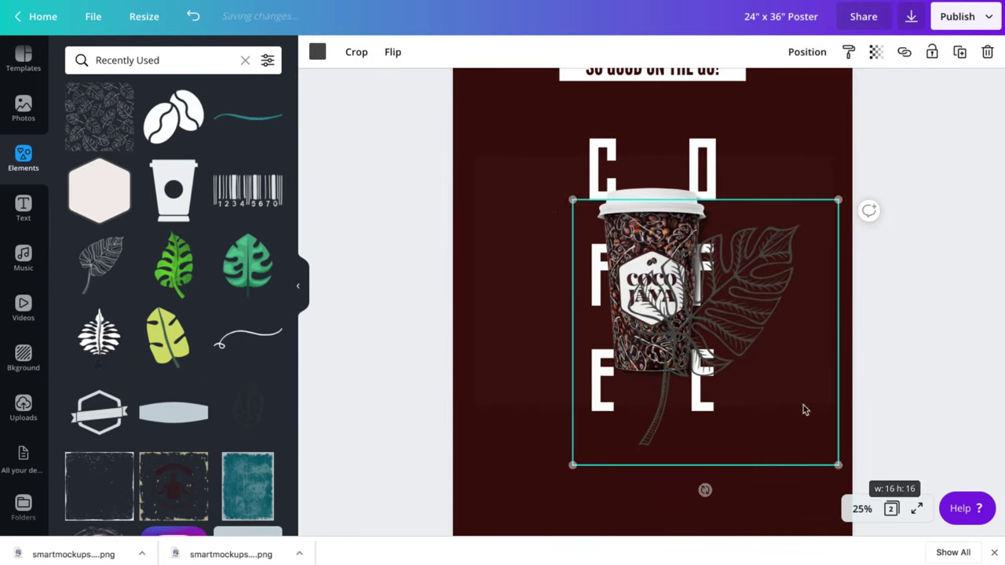
Recolor the outlined monstera leaf white and move it into the lower-right corner of page 1
{"action": "left_click", "coordinate": [318, 53]}
{"action": "left_click", "coordinate": [154, 191]}
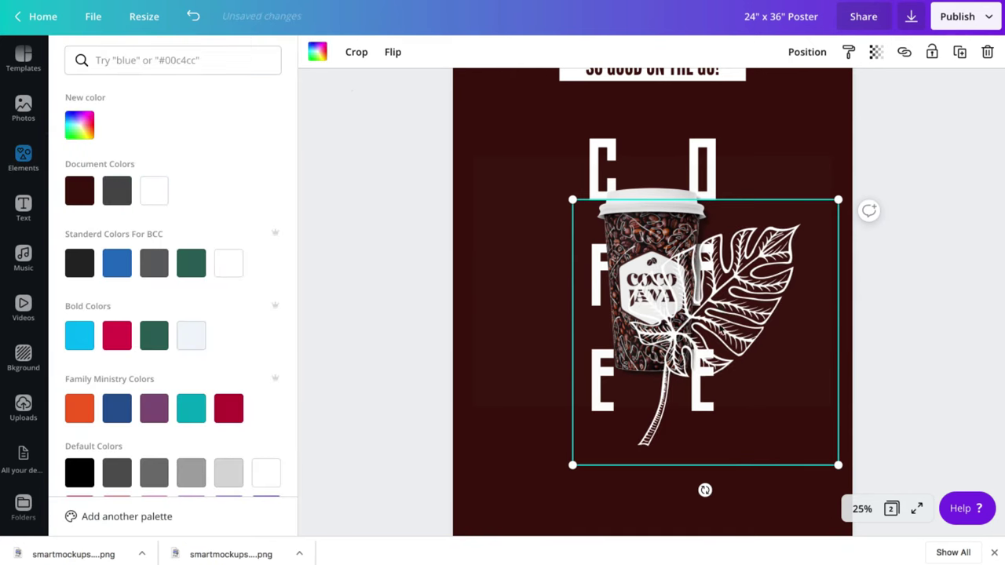
{"action": "left_click_drag", "start_coordinate": [722, 307], "coordinate": [722, 408]}
{"action": "left_click", "coordinate": [861, 508]}
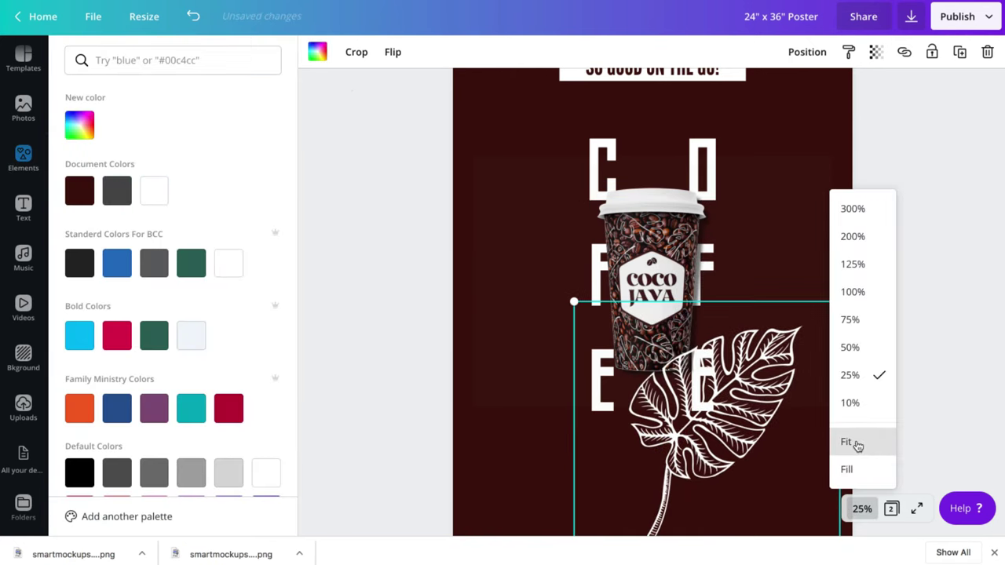
{"action": "left_click", "coordinate": [848, 442]}
{"action": "left_click_drag", "start_coordinate": [706, 374], "coordinate": [738, 424]}
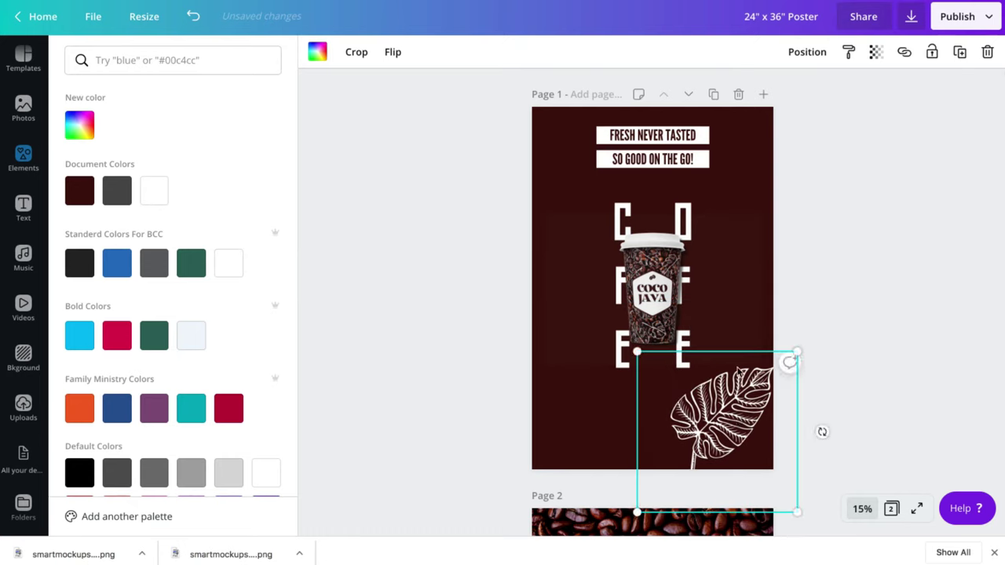
Rotate the white leaf so its tip points up and left, and position it so the stem runs off the poster's bottom edge
{"action": "left_click_drag", "start_coordinate": [819, 379], "coordinate": [727, 348]}
{"action": "left_click_drag", "start_coordinate": [692, 409], "coordinate": [714, 422]}
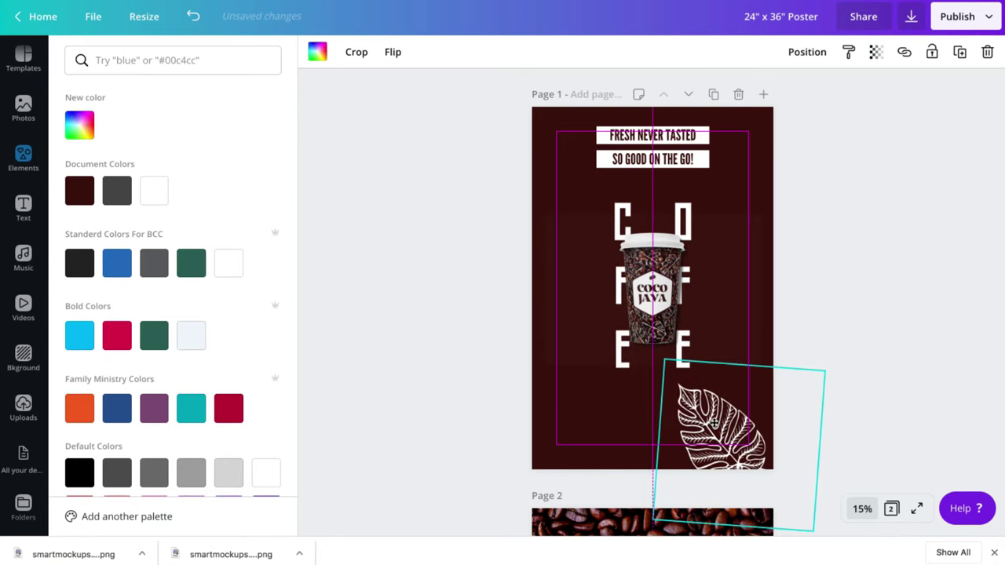
{"action": "left_click_drag", "start_coordinate": [664, 365], "coordinate": [669, 366]}
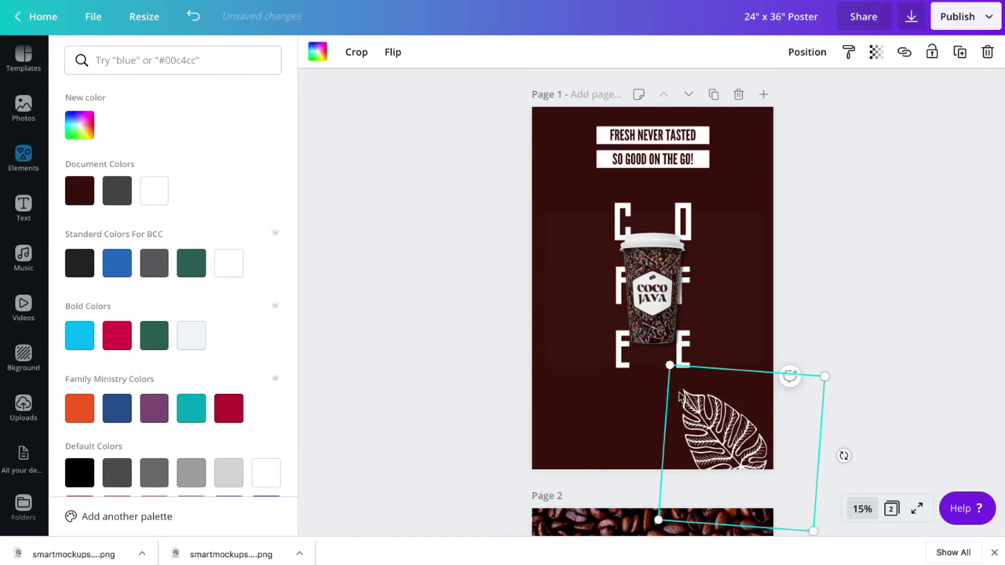
{"action": "left_click_drag", "start_coordinate": [741, 453], "coordinate": [737, 454]}
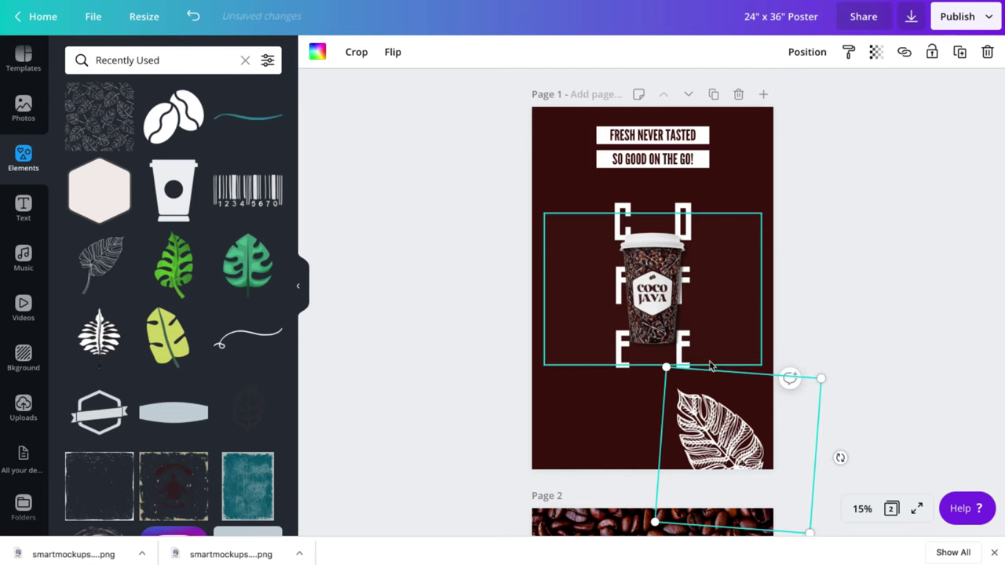
Duplicate the leaf into the poster's upper-left area with its tip pointing down, and send the copy backward behind the taglines
{"action": "key", "text": "ctrl+d"}
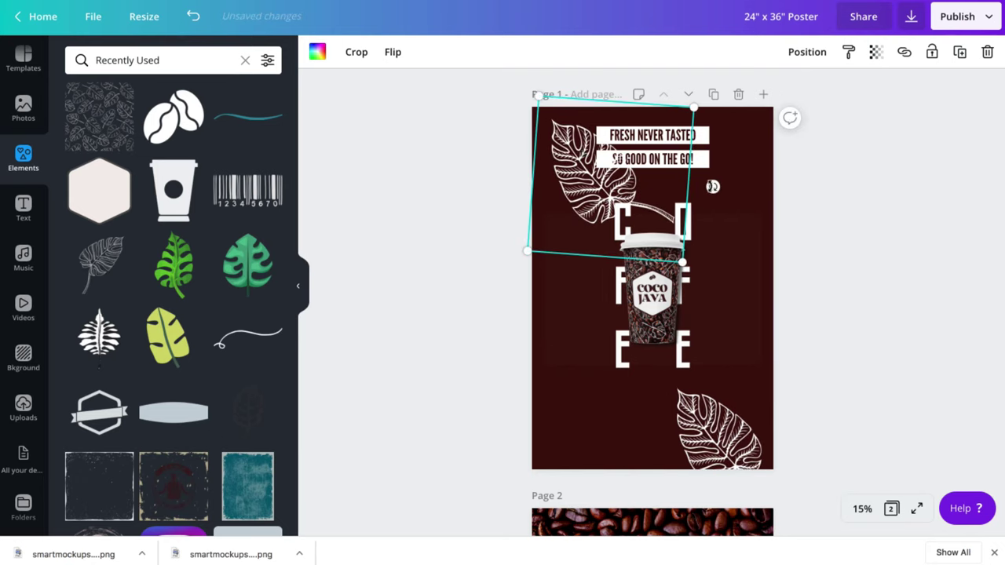
{"action": "left_click_drag", "start_coordinate": [712, 187], "coordinate": [605, 43]}
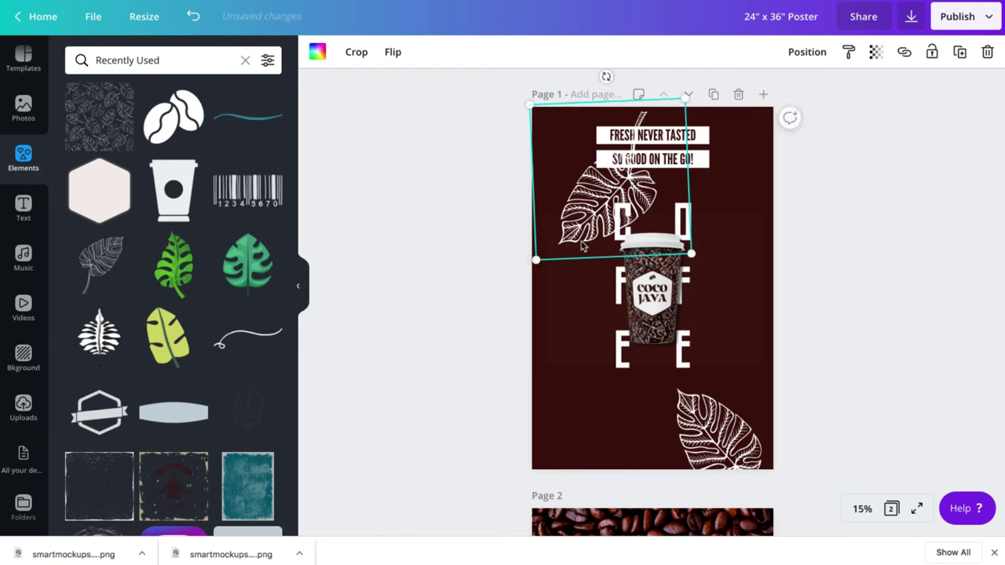
{"action": "left_click_drag", "start_coordinate": [628, 157], "coordinate": [622, 110]}
{"action": "left_click", "coordinate": [808, 52]}
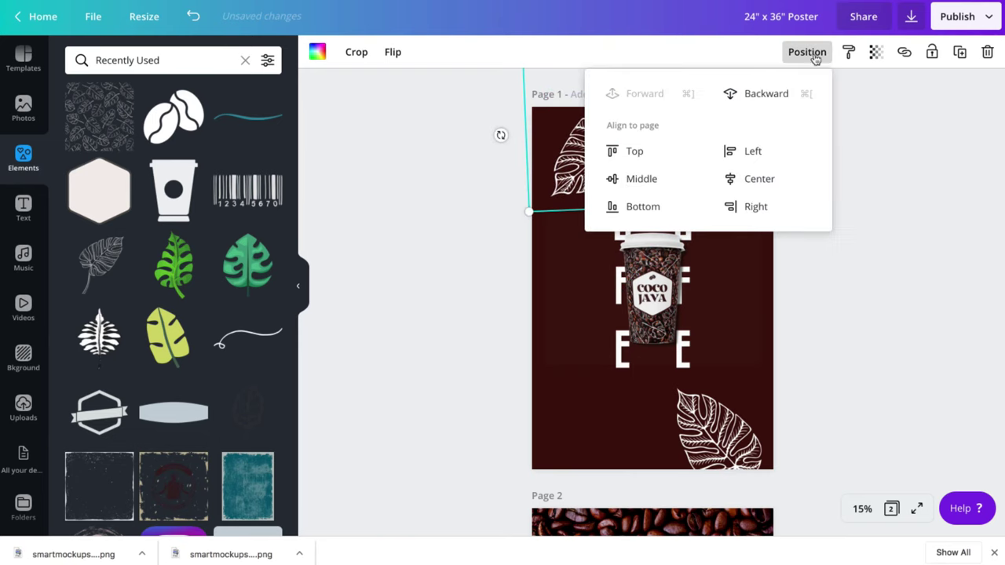
{"action": "left_click", "coordinate": [766, 93]}
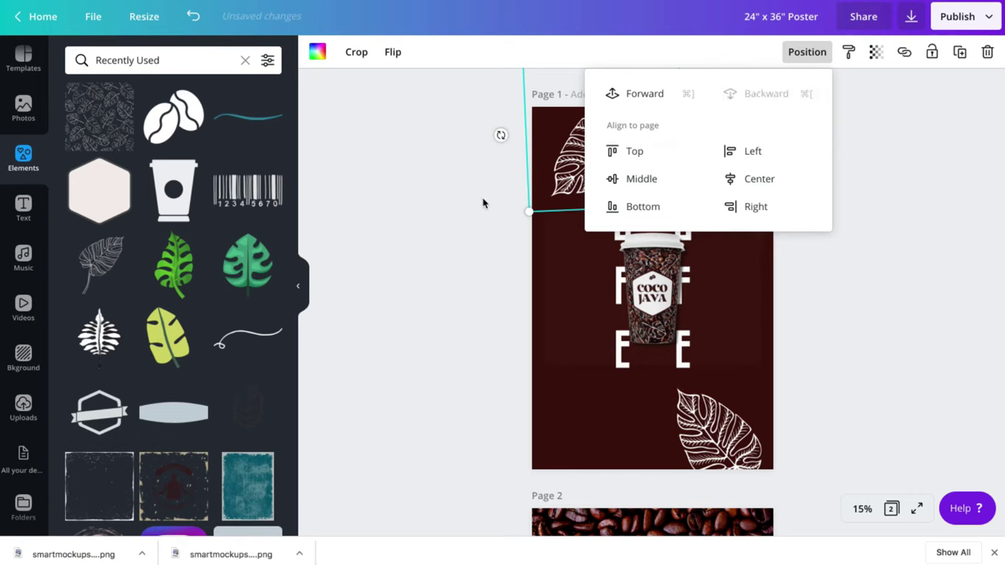
Rotate and reposition the upper leaf so it hangs from the poster's top edge beside and partly behind the taglines
{"action": "left_click_drag", "start_coordinate": [578, 188], "coordinate": [586, 168]}
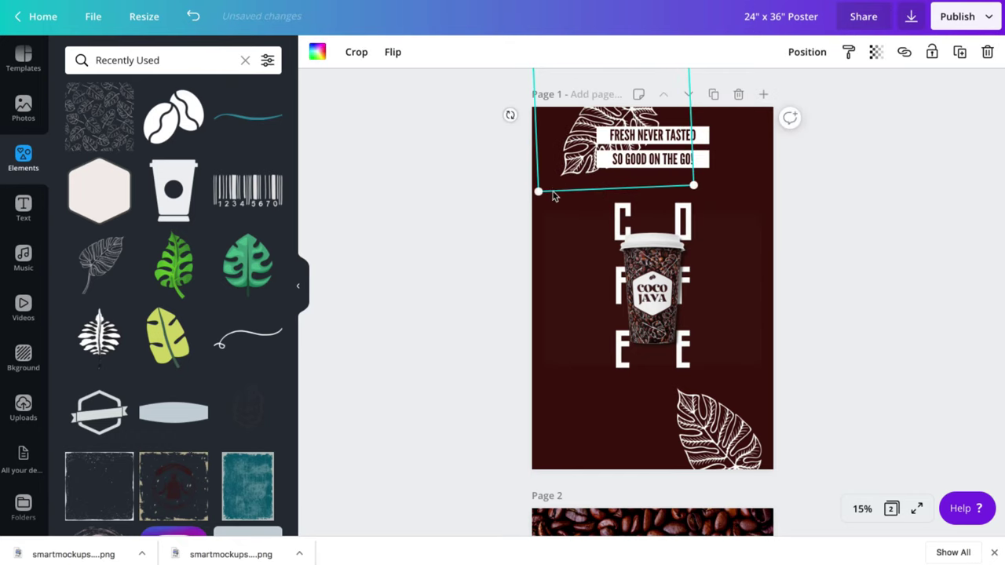
{"action": "left_click_drag", "start_coordinate": [534, 191], "coordinate": [556, 171]}
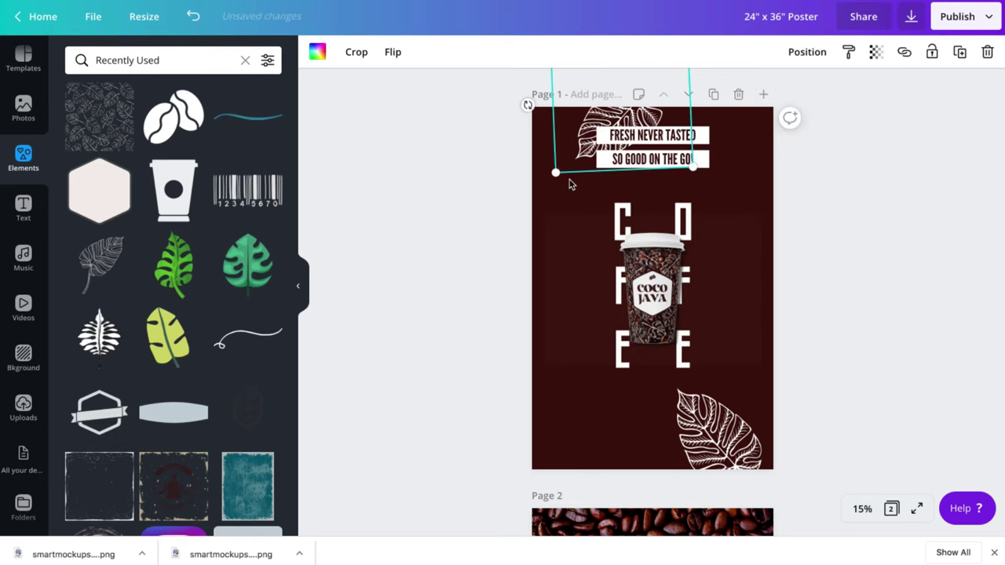
{"action": "left_click_drag", "start_coordinate": [526, 105], "coordinate": [542, 160]}
{"action": "left_click_drag", "start_coordinate": [548, 196], "coordinate": [569, 176]}
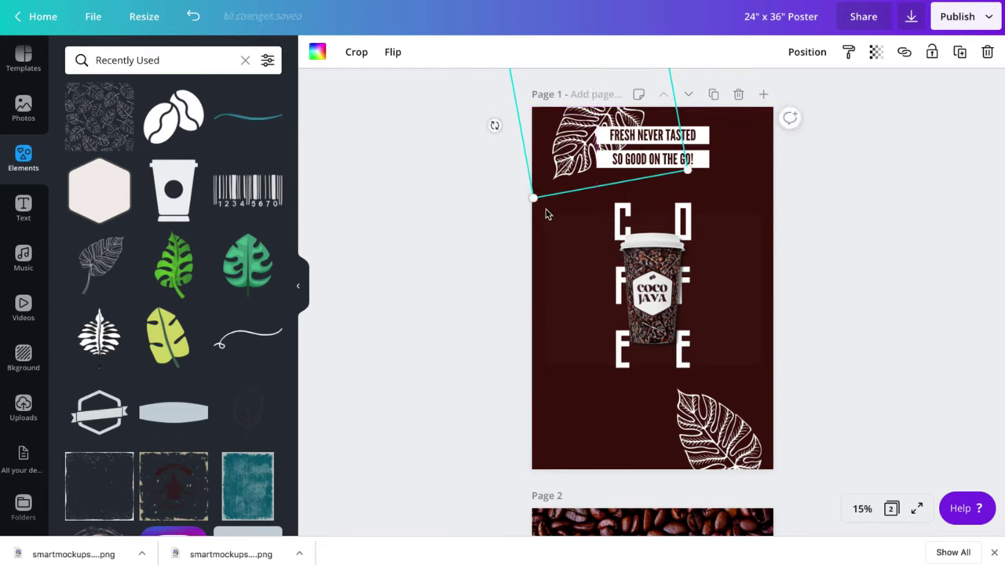
{"action": "left_click_drag", "start_coordinate": [494, 128], "coordinate": [506, 157]}
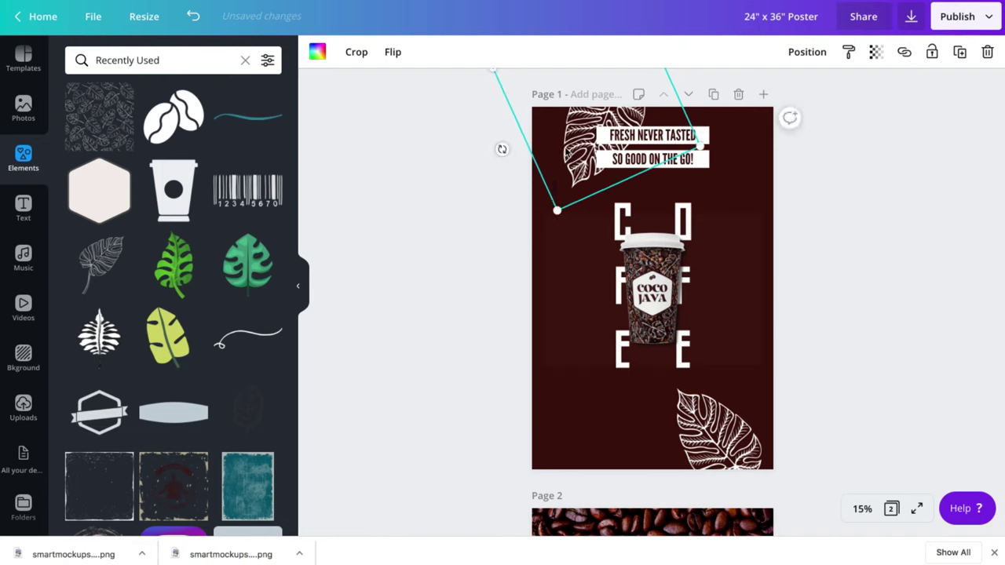
{"action": "left_click_drag", "start_coordinate": [565, 147], "coordinate": [566, 153]}
{"action": "left_click", "coordinate": [449, 237]}
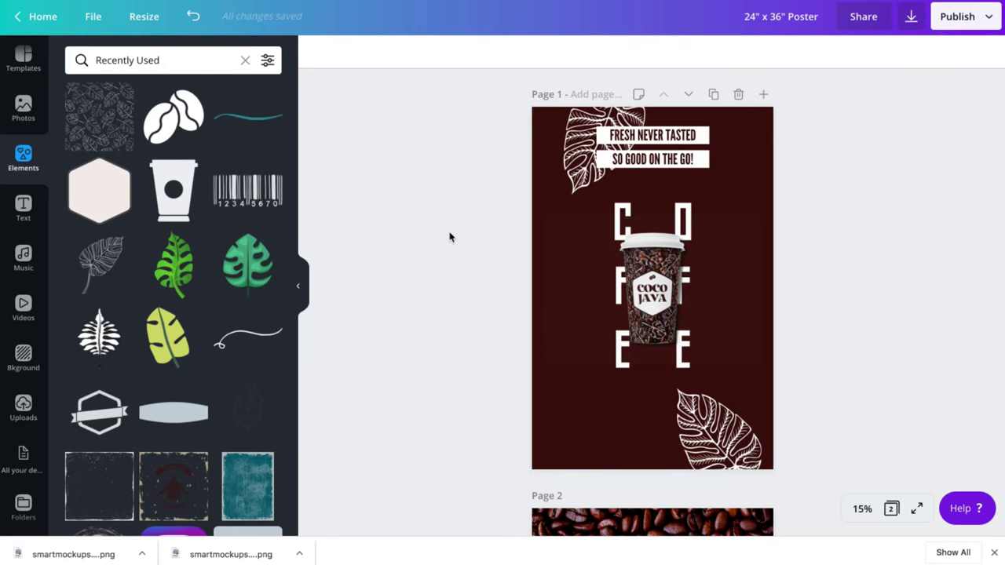
{"action": "scroll", "coordinate": [176, 290], "scroll_direction": "down", "scroll_amount": 2}
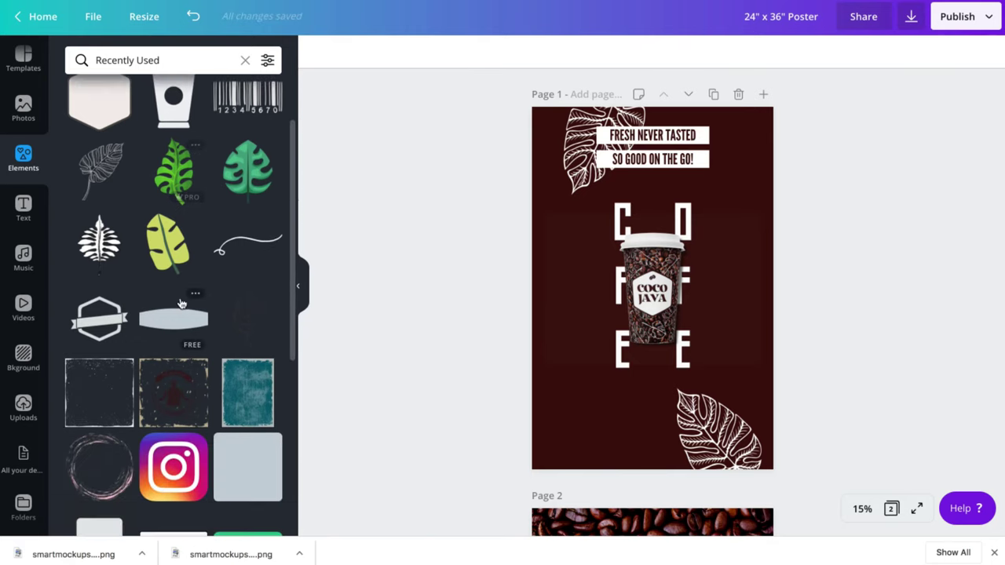
{"action": "scroll", "coordinate": [169, 393], "scroll_direction": "down", "scroll_amount": 1}
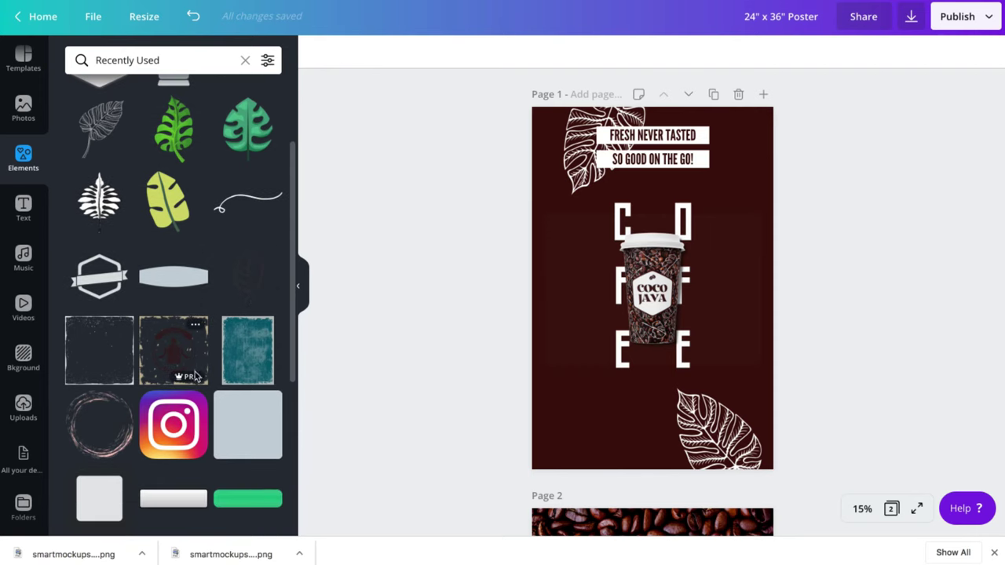
{"action": "scroll", "coordinate": [230, 306], "scroll_direction": "down", "scroll_amount": 1}
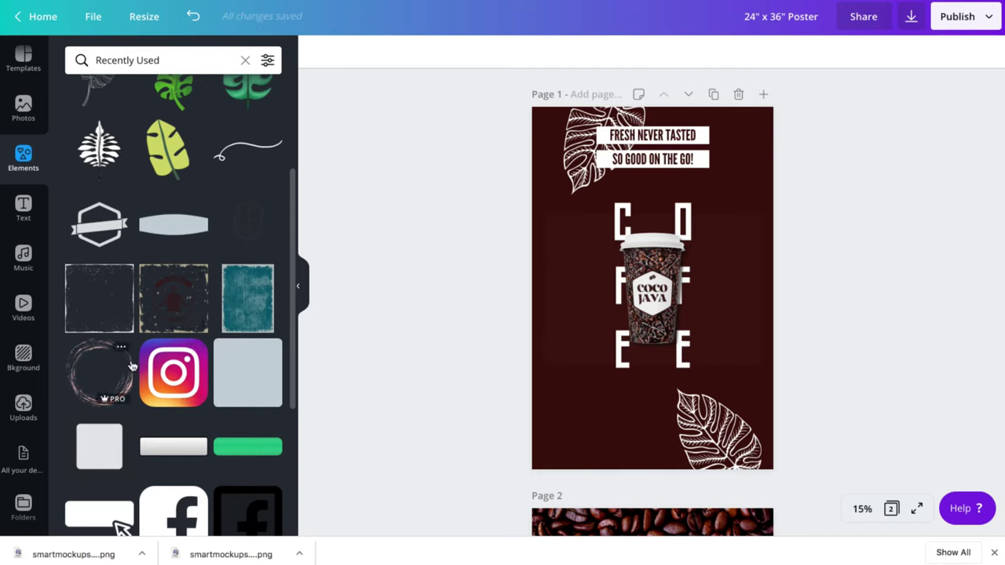
{"action": "scroll", "coordinate": [129, 377], "scroll_direction": "down", "scroll_amount": 1}
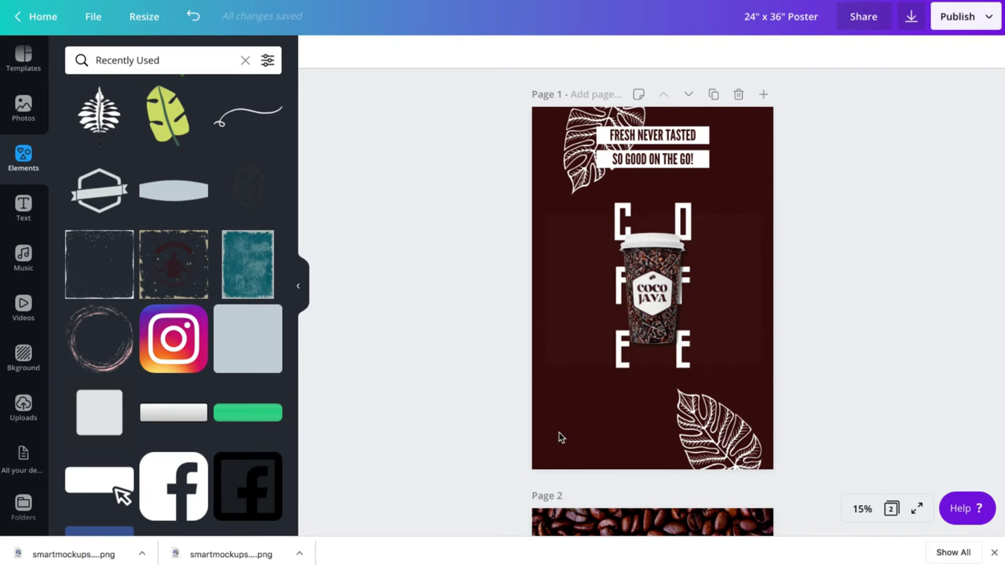
Set the recently used photo of the smiling barista in a hat as the background of page 1
{"action": "left_click", "coordinate": [23, 110]}
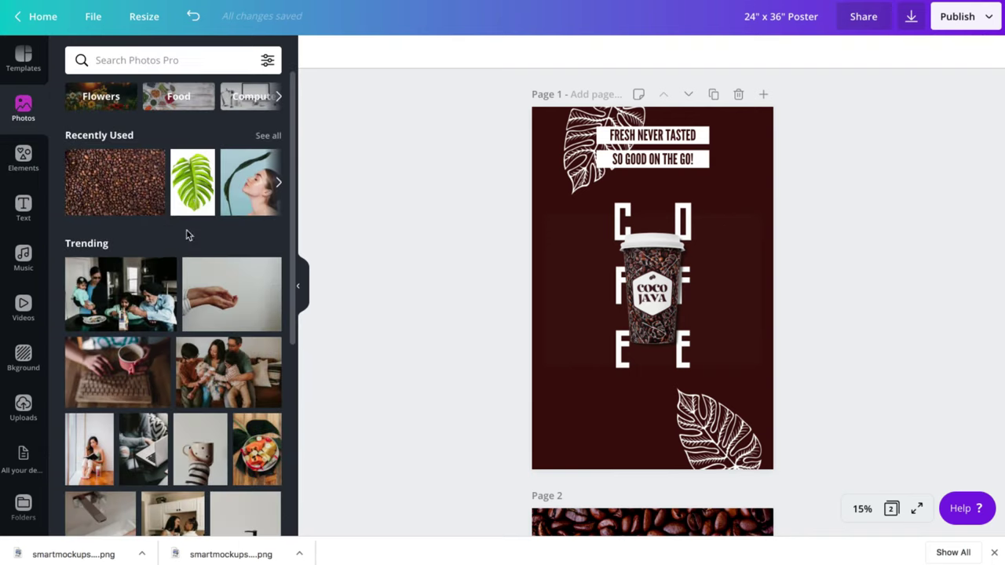
{"action": "left_click", "coordinate": [265, 137]}
{"action": "scroll", "coordinate": [200, 270], "scroll_direction": "down", "scroll_amount": 6}
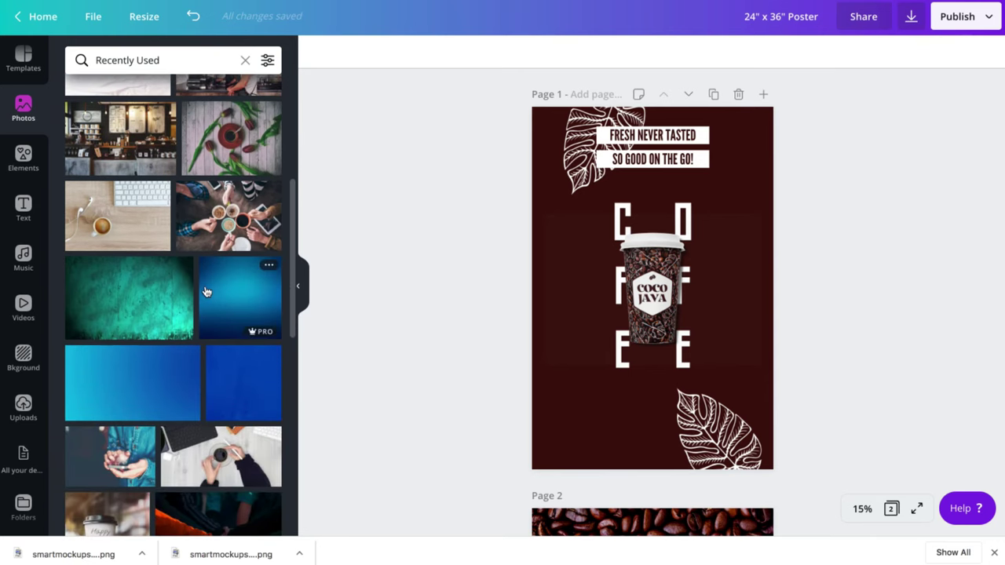
{"action": "scroll", "coordinate": [238, 223], "scroll_direction": "up", "scroll_amount": 2}
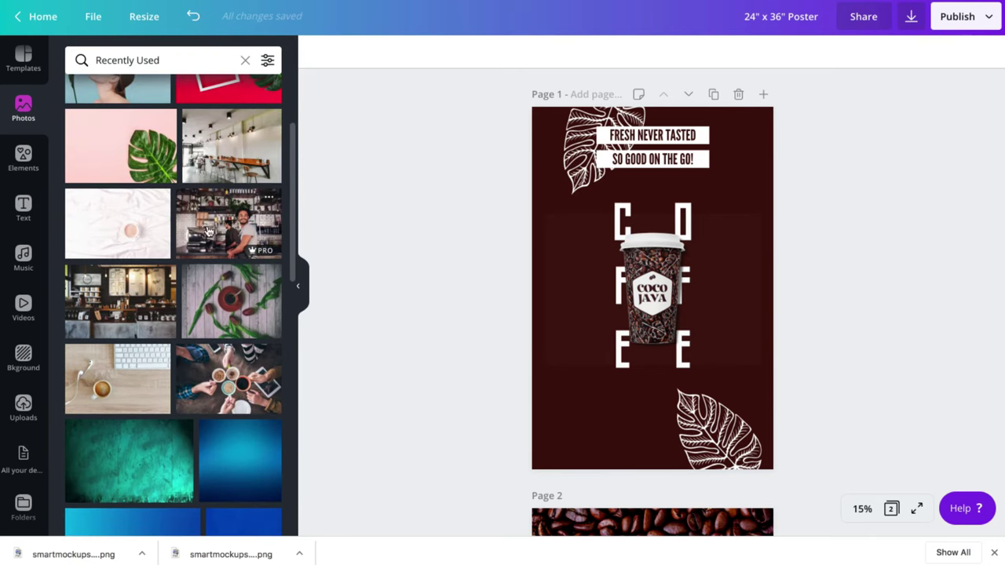
{"action": "left_click_drag", "start_coordinate": [202, 224], "coordinate": [538, 196]}
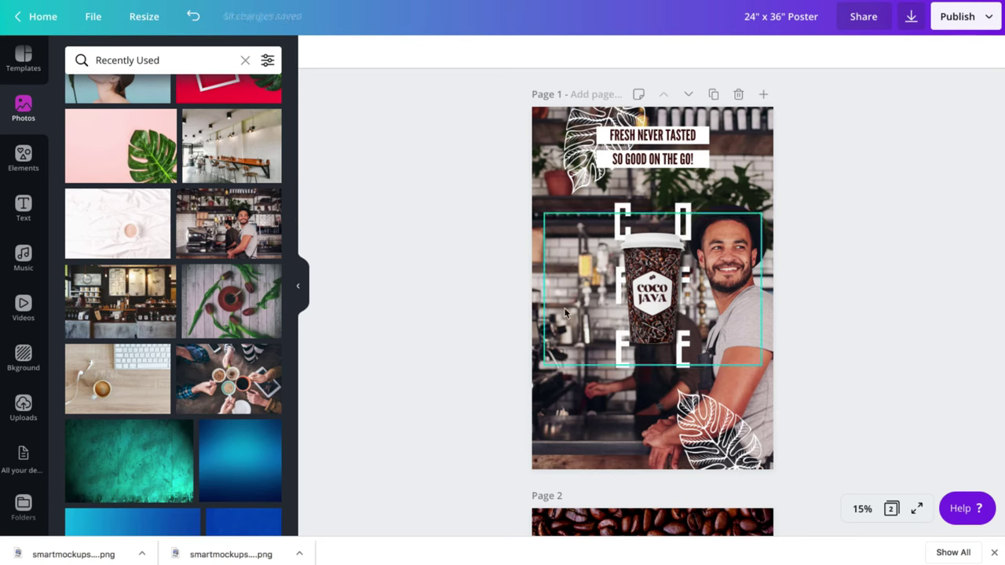
Adjust the barista background photo to brightness -18, contrast 16, saturation 10 and vignette 10
{"action": "left_click", "coordinate": [538, 198]}
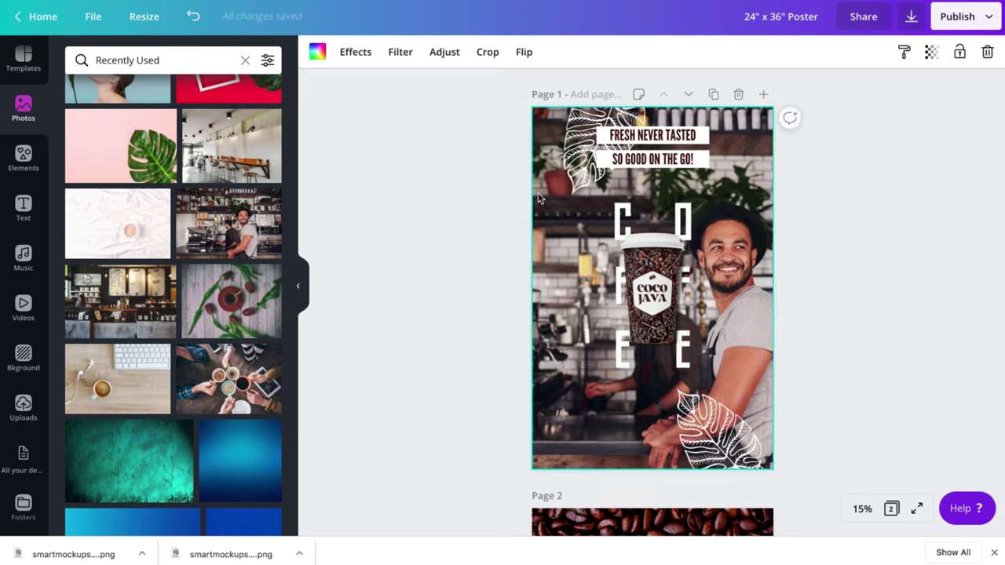
{"action": "left_click", "coordinate": [24, 59]}
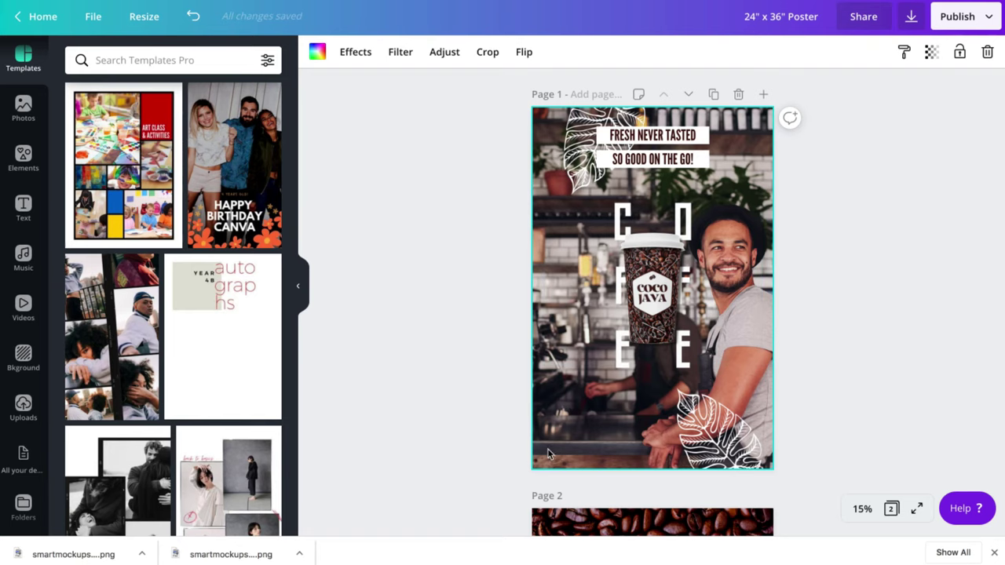
{"action": "left_click", "coordinate": [444, 54]}
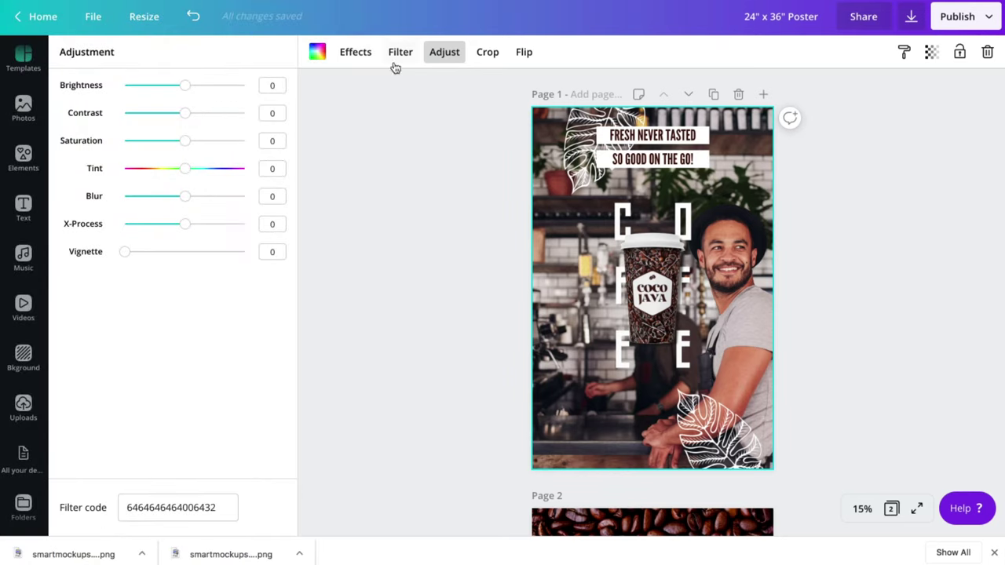
{"action": "left_click_drag", "start_coordinate": [188, 91], "coordinate": [191, 140]}
{"action": "left_click_drag", "start_coordinate": [125, 251], "coordinate": [139, 253]}
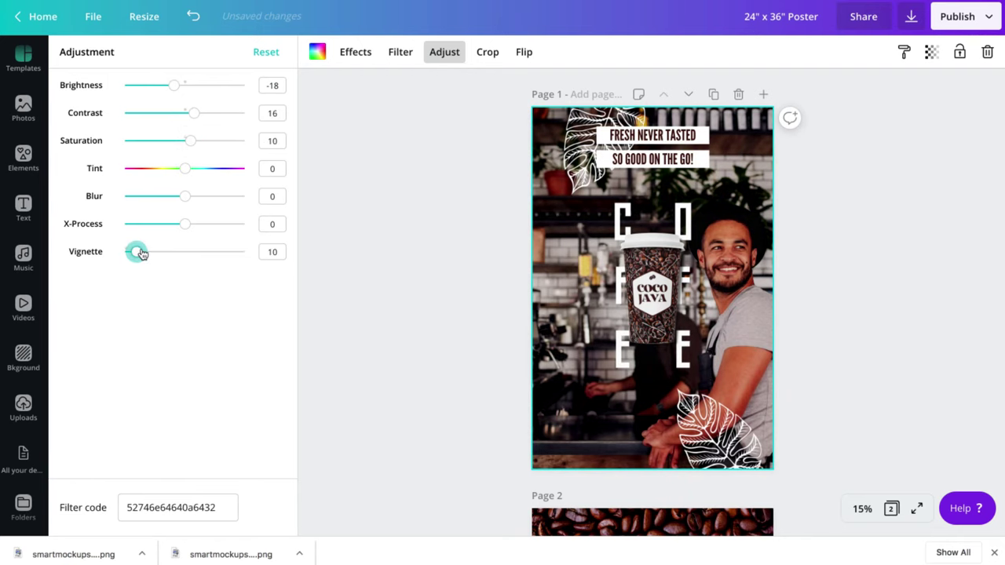
{"action": "key", "text": "Escape"}
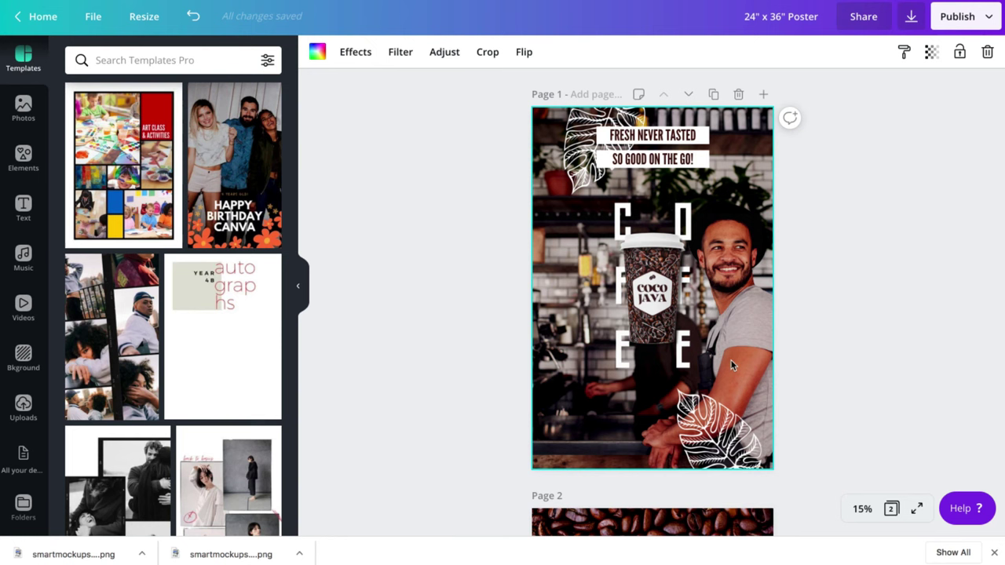
Examine page 1 at 25% zoom, from the taglines at the top to the leaf at the bottom, against the adjusted background
{"action": "left_click", "coordinate": [861, 508]}
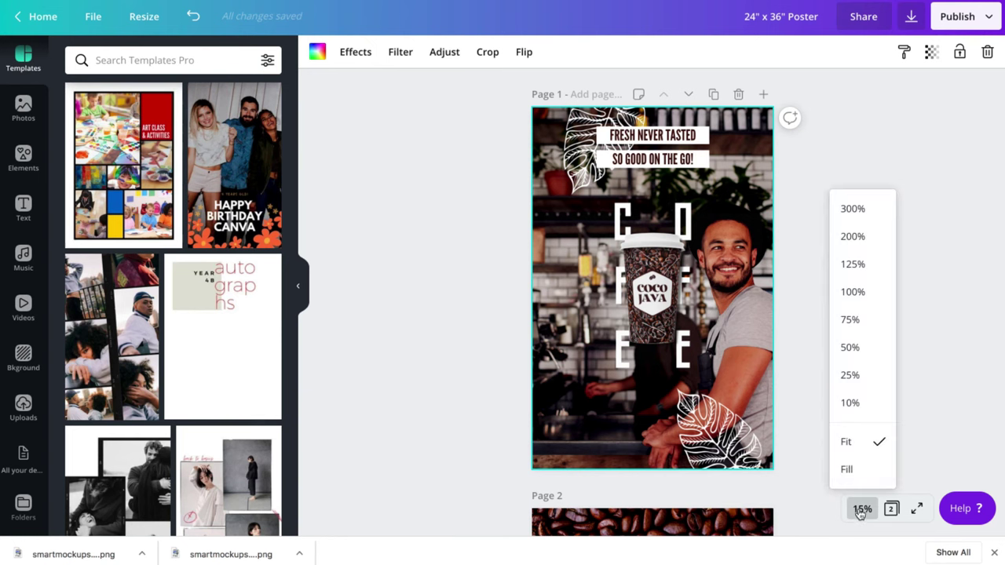
{"action": "left_click", "coordinate": [849, 374]}
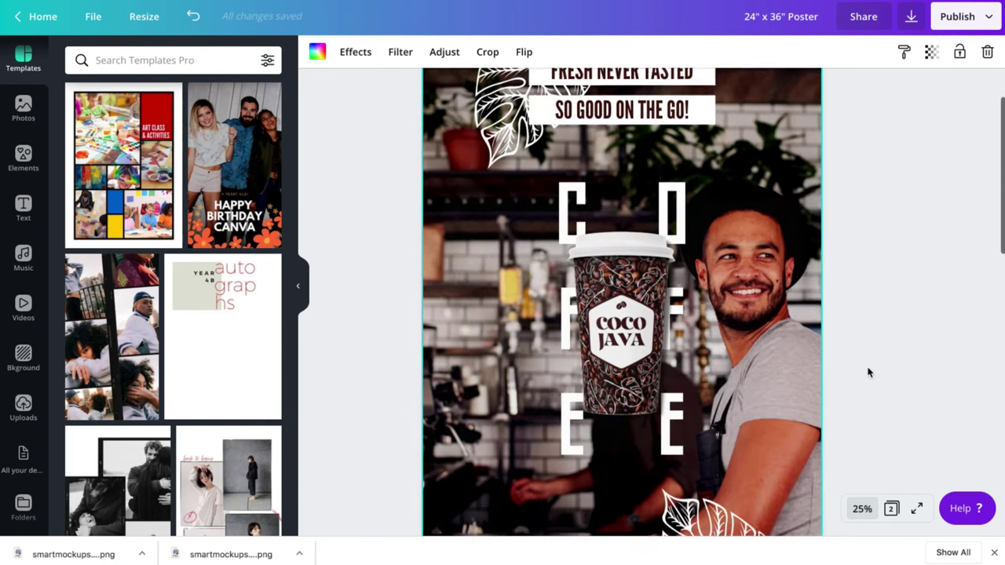
{"action": "scroll", "coordinate": [868, 372], "scroll_direction": "down", "scroll_amount": 4}
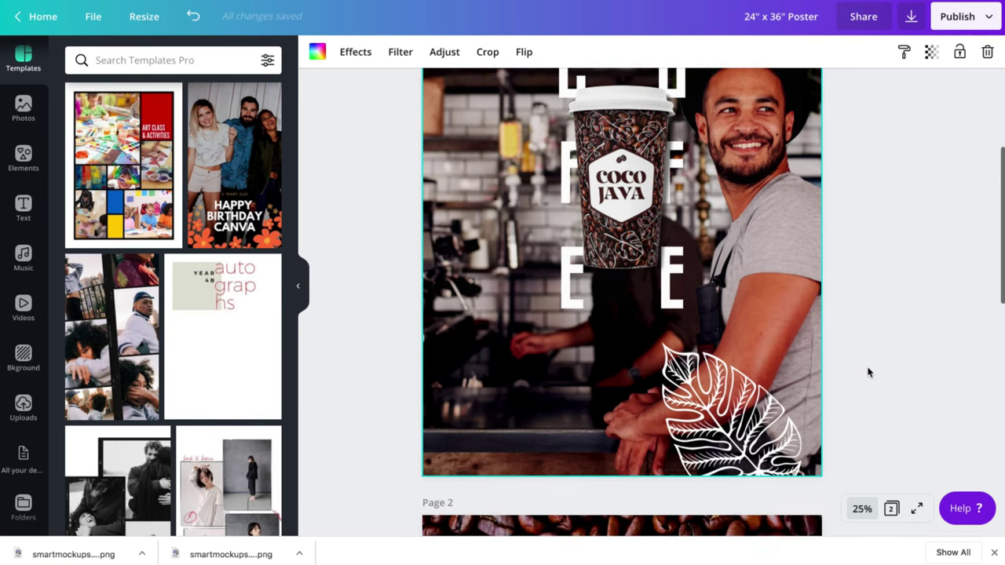
{"action": "scroll", "coordinate": [868, 372], "scroll_direction": "up", "scroll_amount": 5}
{"action": "scroll", "coordinate": [868, 372], "scroll_direction": "down", "scroll_amount": 2}
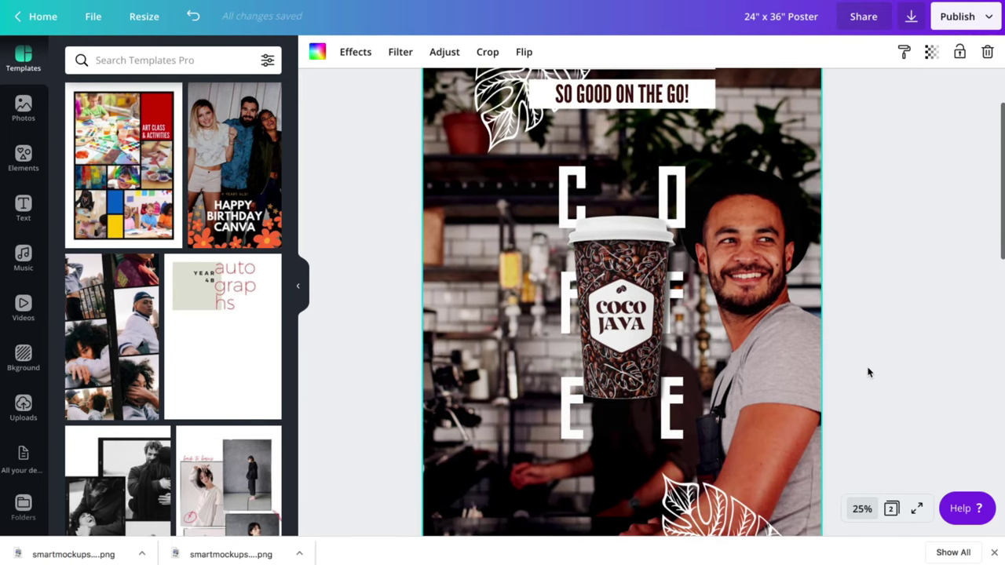
{"action": "scroll", "coordinate": [868, 372], "scroll_direction": "up", "scroll_amount": 1}
{"action": "scroll", "coordinate": [868, 372], "scroll_direction": "up", "scroll_amount": 3}
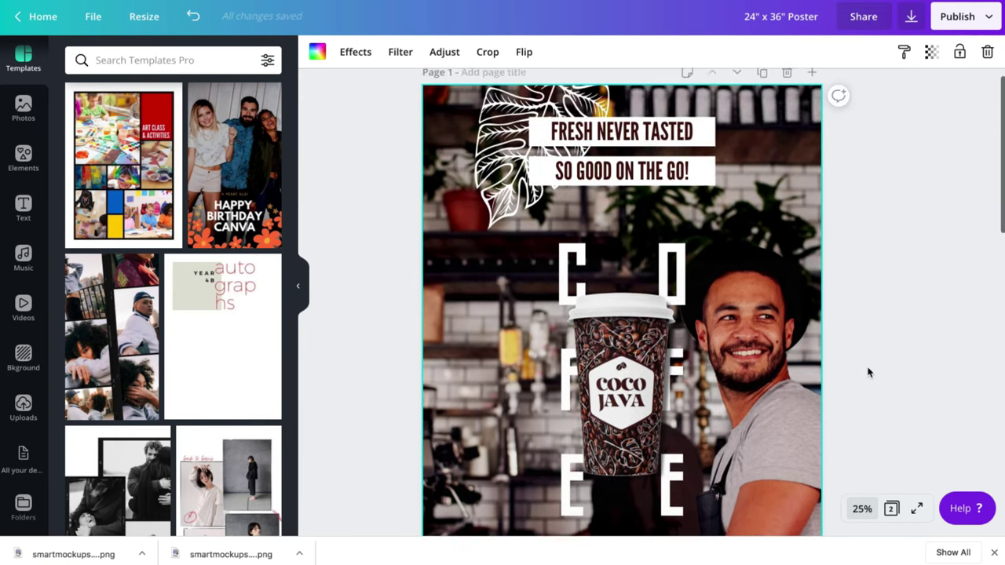
{"action": "scroll", "coordinate": [868, 372], "scroll_direction": "down", "scroll_amount": 10}
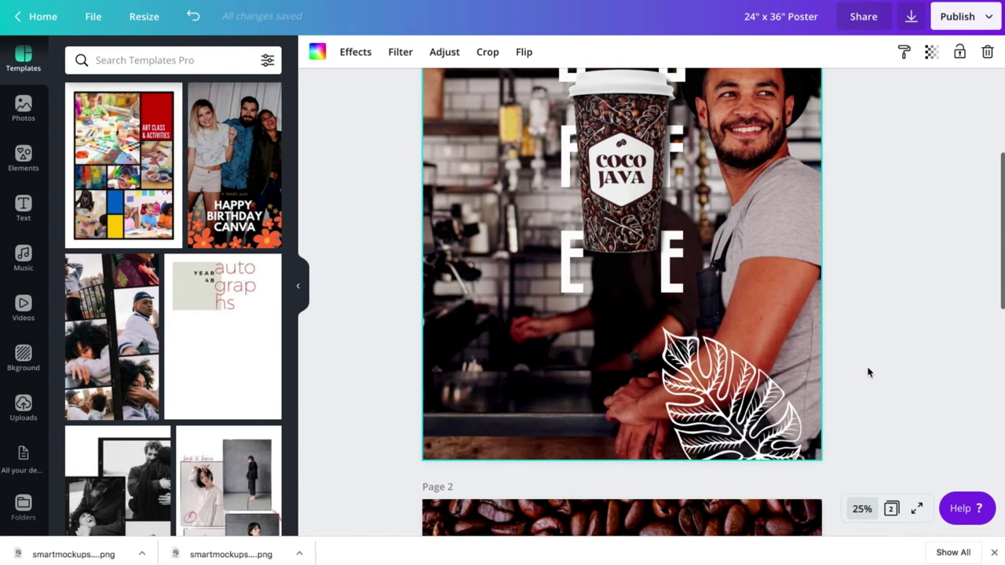
{"action": "scroll", "coordinate": [868, 372], "scroll_direction": "up", "scroll_amount": 10}
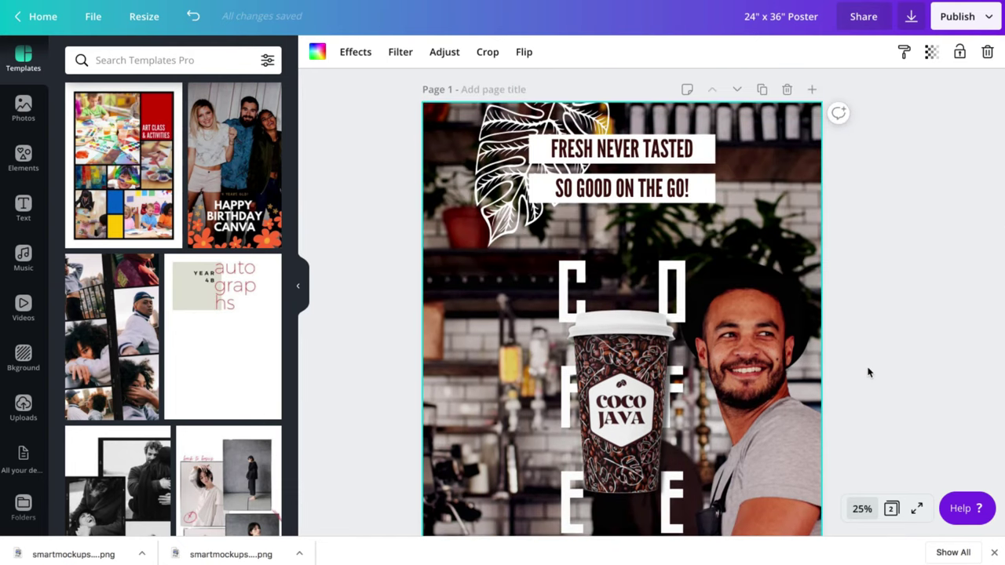
Add the recently used barcode to page 1, shrink it, place it near the poster's bottom-left area and colour it white
{"action": "scroll", "coordinate": [868, 372], "scroll_direction": "down", "scroll_amount": 5}
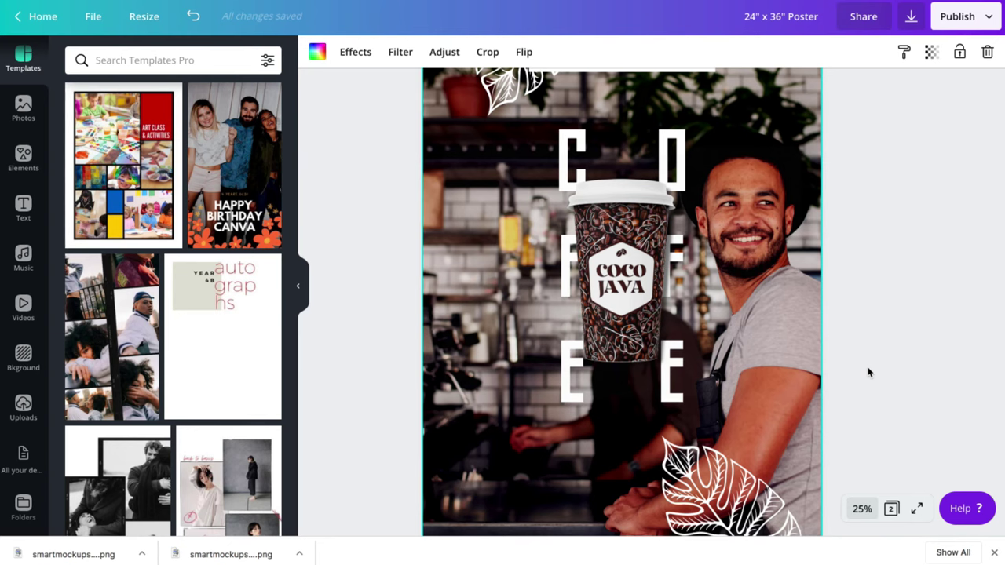
{"action": "left_click_drag", "start_coordinate": [894, 530], "coordinate": [647, 301]}
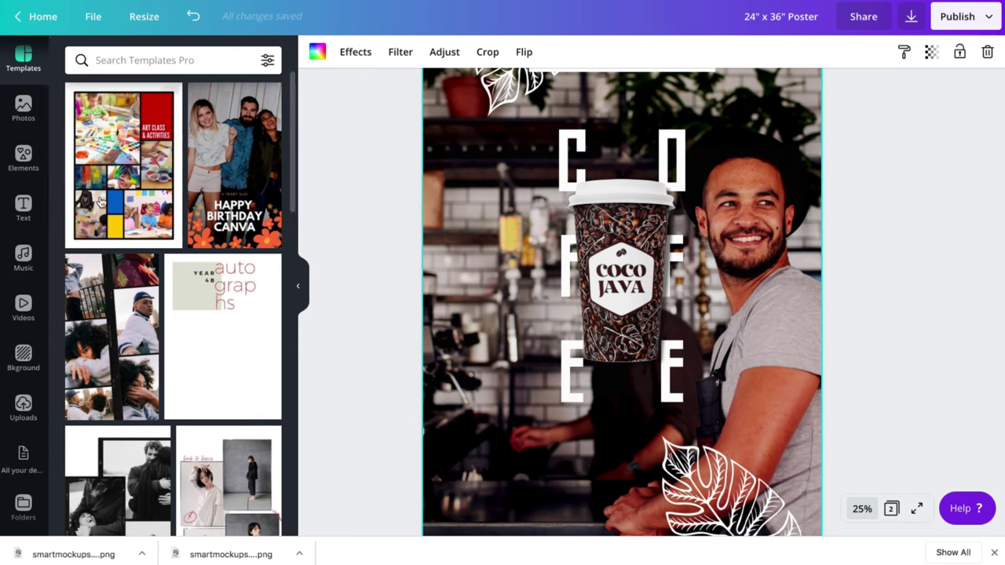
{"action": "left_click", "coordinate": [24, 176]}
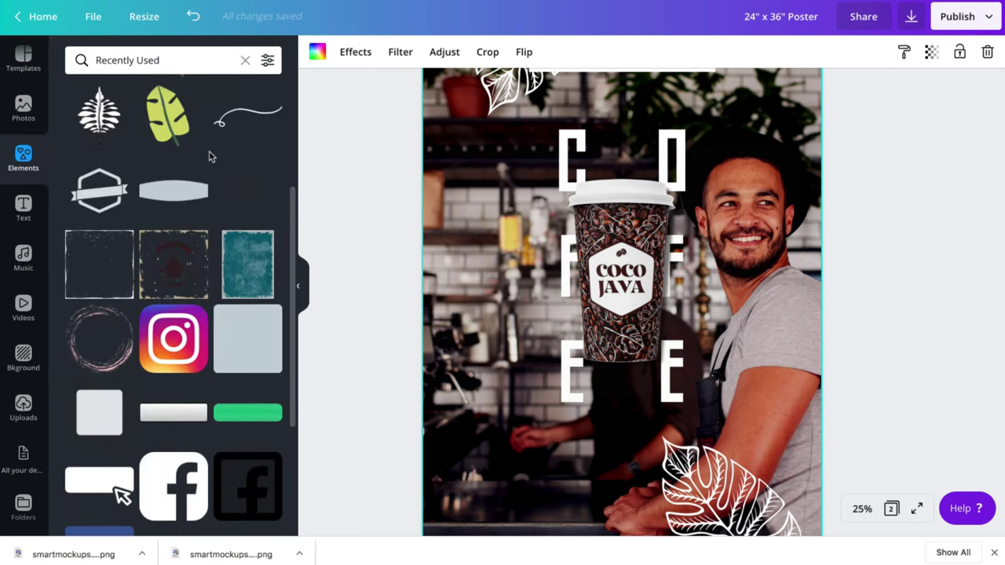
{"action": "scroll", "coordinate": [204, 193], "scroll_direction": "up", "scroll_amount": 2}
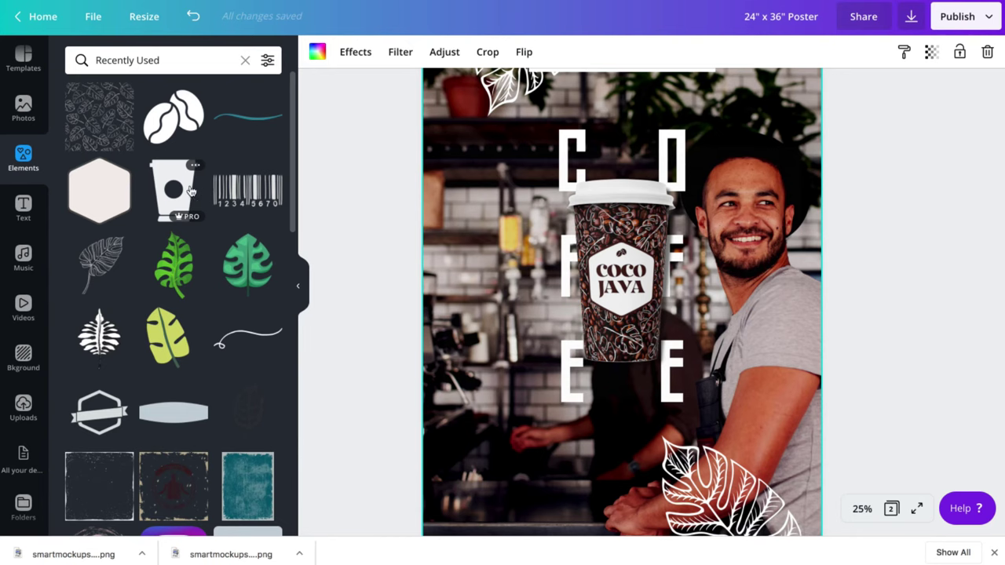
{"action": "left_click", "coordinate": [248, 190]}
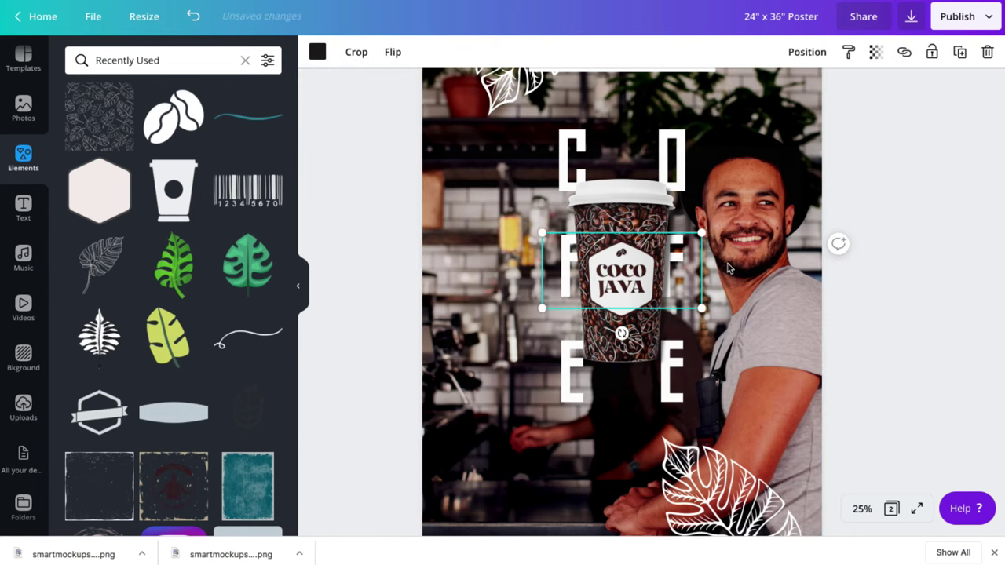
{"action": "left_click_drag", "start_coordinate": [704, 232], "coordinate": [620, 299]}
{"action": "left_click_drag", "start_coordinate": [605, 333], "coordinate": [519, 531]}
{"action": "left_click", "coordinate": [317, 52]}
{"action": "left_click", "coordinate": [154, 191]}
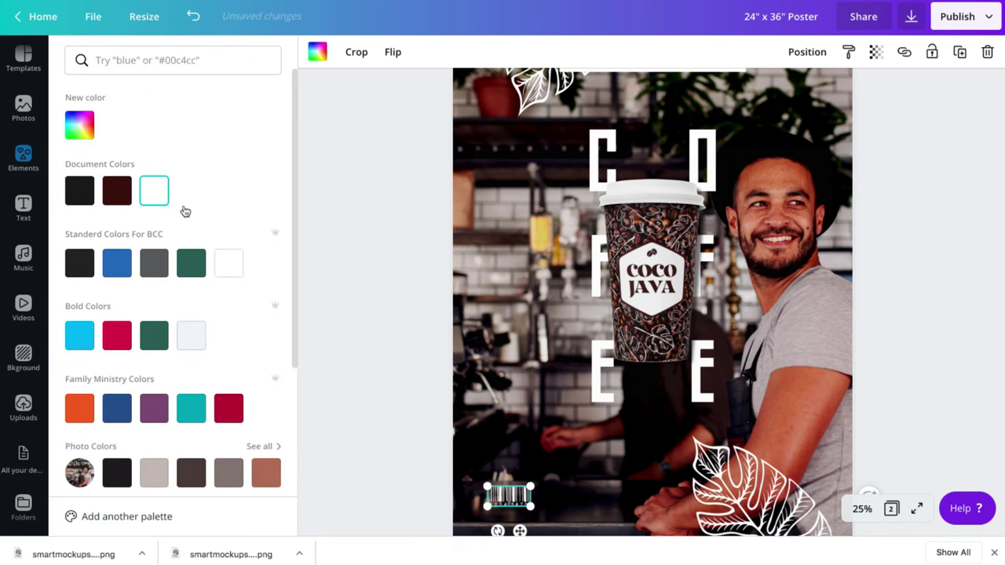
Move the white barcode into the poster's bottom-left corner and scale it down slightly
{"action": "scroll", "coordinate": [451, 363], "scroll_direction": "down", "scroll_amount": 2}
{"action": "left_click_drag", "start_coordinate": [519, 469], "coordinate": [503, 520]}
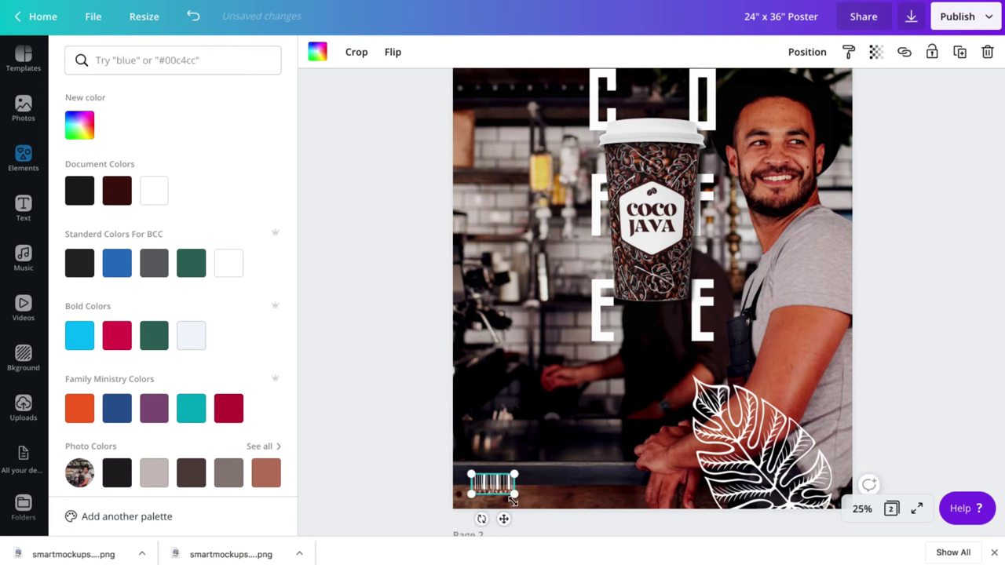
{"action": "key", "text": "Escape"}
{"action": "key", "text": "Escape"}
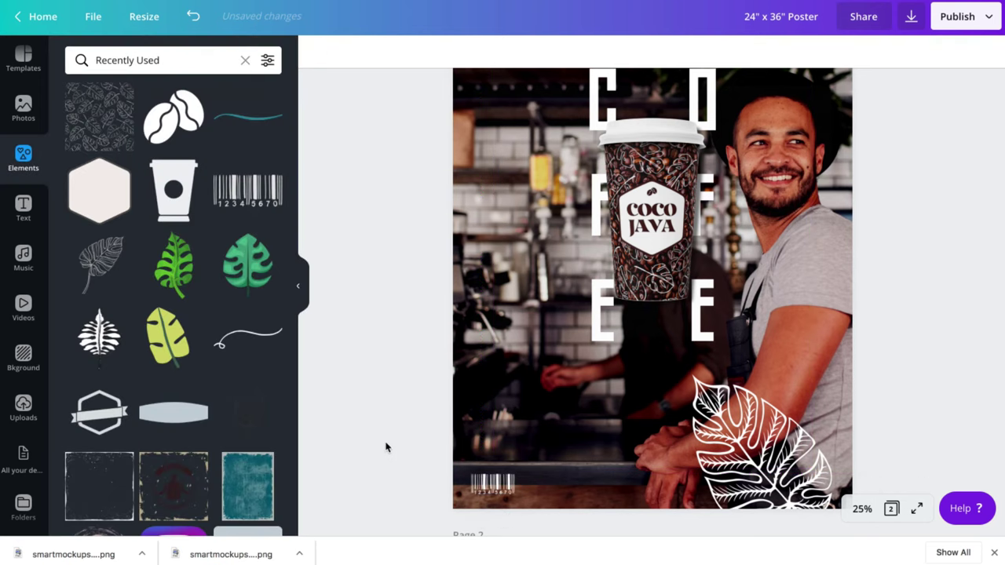
{"action": "left_click", "coordinate": [514, 488]}
{"action": "left_click_drag", "start_coordinate": [507, 487], "coordinate": [515, 493]}
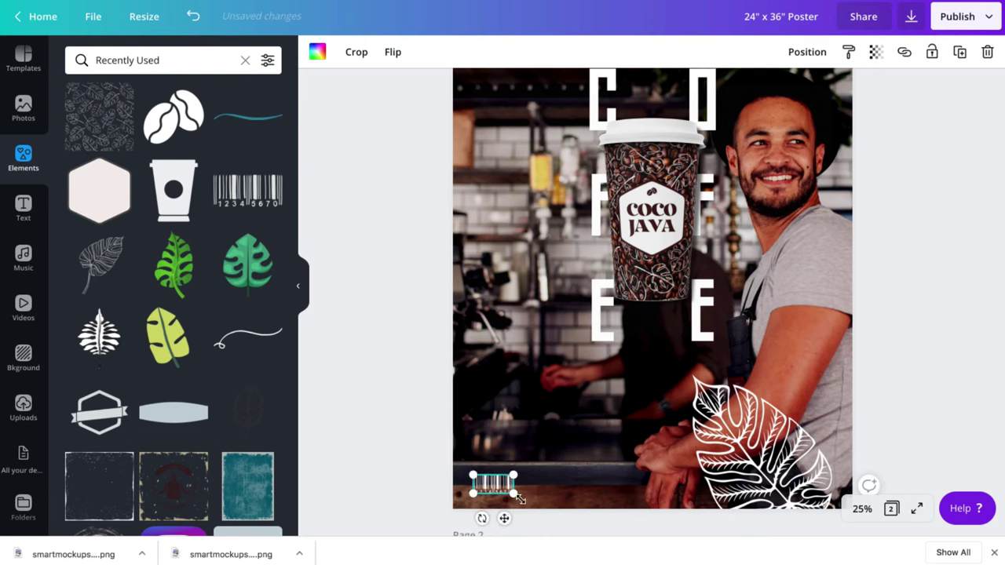
{"action": "left_click_drag", "start_coordinate": [515, 495], "coordinate": [514, 498]}
{"action": "left_click", "coordinate": [403, 468]}
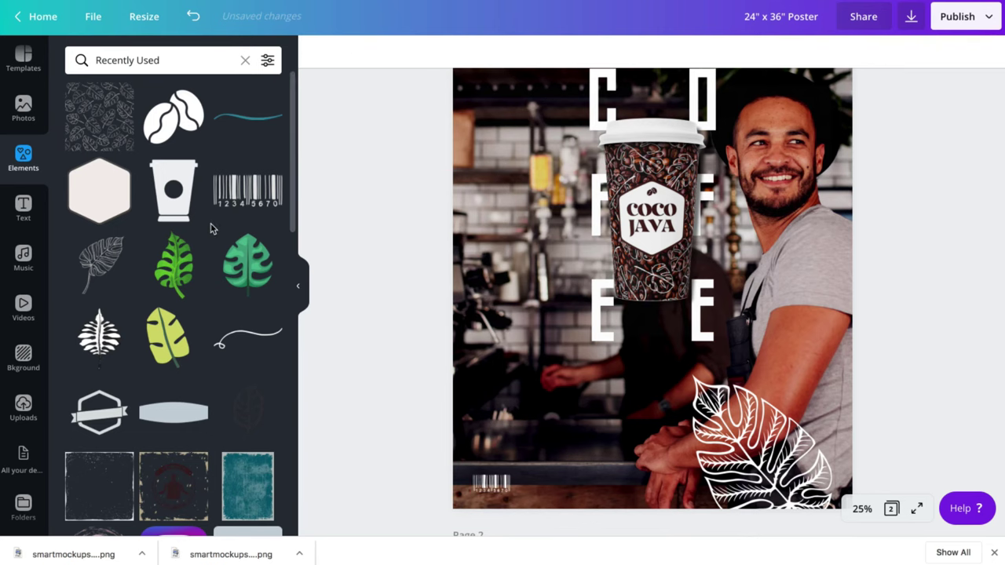
Add the recently used takeaway cup graphic, shrink it, place it above the barcode and colour it white
{"action": "left_click", "coordinate": [183, 201]}
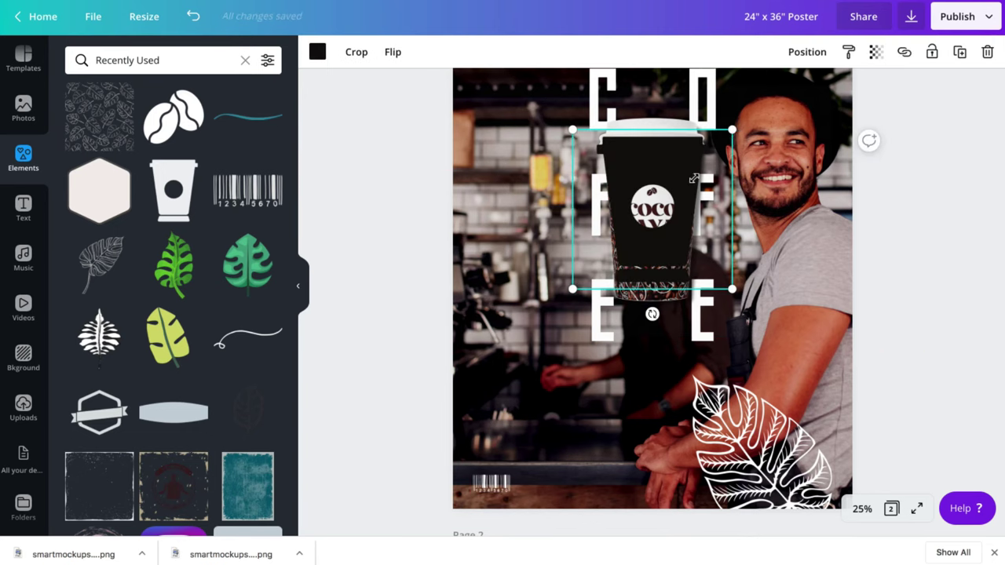
{"action": "left_click_drag", "start_coordinate": [693, 179], "coordinate": [667, 198]}
{"action": "left_click_drag", "start_coordinate": [620, 247], "coordinate": [514, 399]}
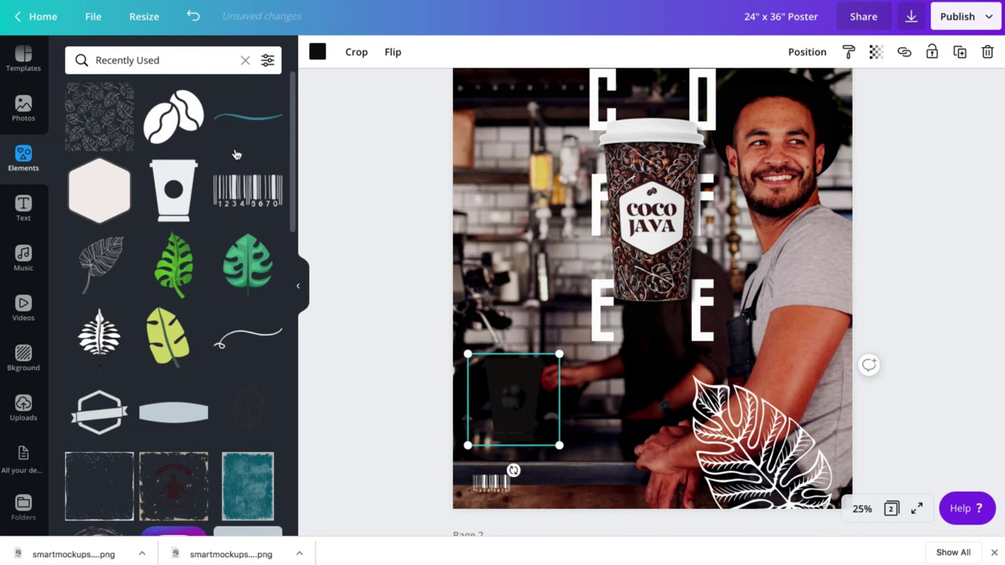
{"action": "left_click", "coordinate": [24, 56]}
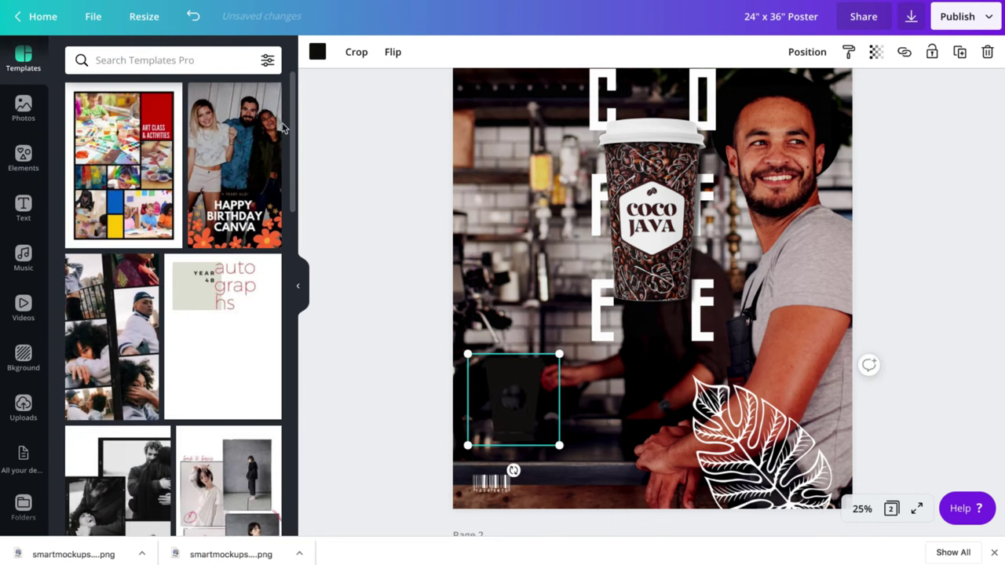
{"action": "left_click", "coordinate": [317, 52]}
{"action": "left_click", "coordinate": [154, 190]}
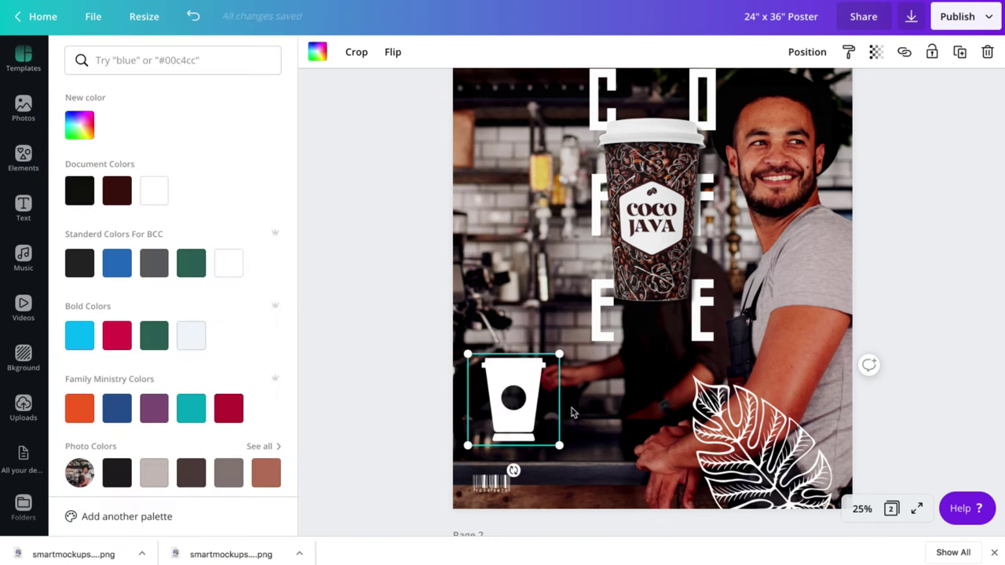
Scale the white cup graphic down to a small icon and place it just above the barcode's left part
{"action": "left_click_drag", "start_coordinate": [498, 445], "coordinate": [491, 439]}
{"action": "left_click", "coordinate": [500, 487]}
{"action": "left_click_drag", "start_coordinate": [508, 493], "coordinate": [507, 495]}
{"action": "left_click_drag", "start_coordinate": [482, 429], "coordinate": [488, 452]}
{"action": "key", "text": "Escape"}
Add the recently used dark speckled grunge frame to page 1 and enlarge it beyond the poster's edges at 15% zoom
{"action": "scroll", "coordinate": [645, 439], "scroll_direction": "up", "scroll_amount": 1}
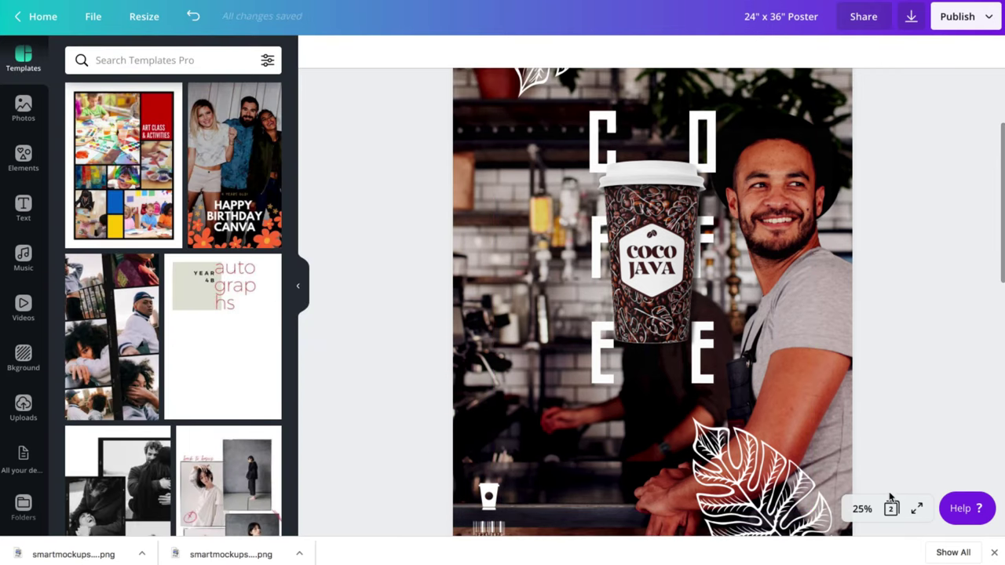
{"action": "left_click", "coordinate": [862, 509]}
{"action": "left_click", "coordinate": [863, 450]}
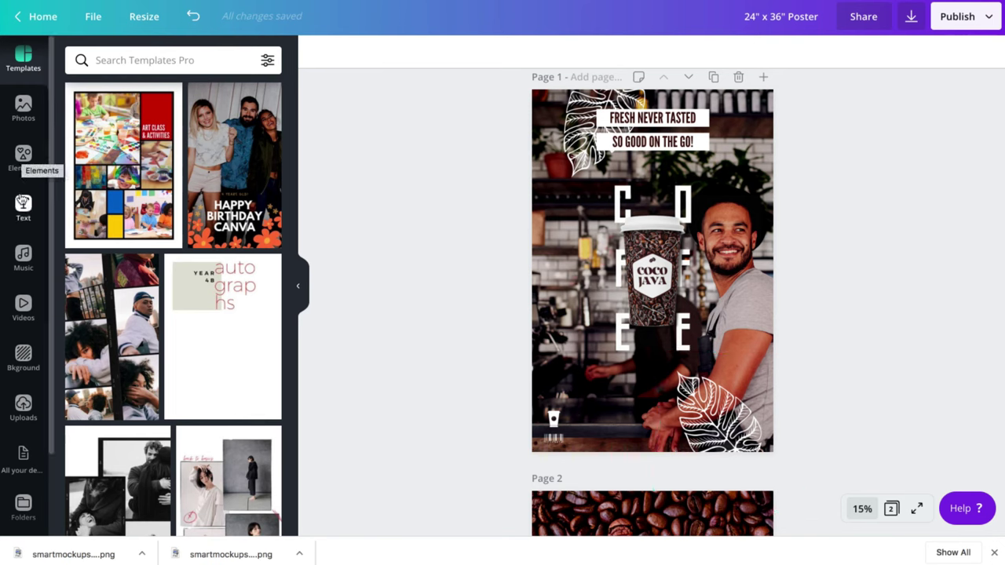
{"action": "left_click", "coordinate": [22, 155]}
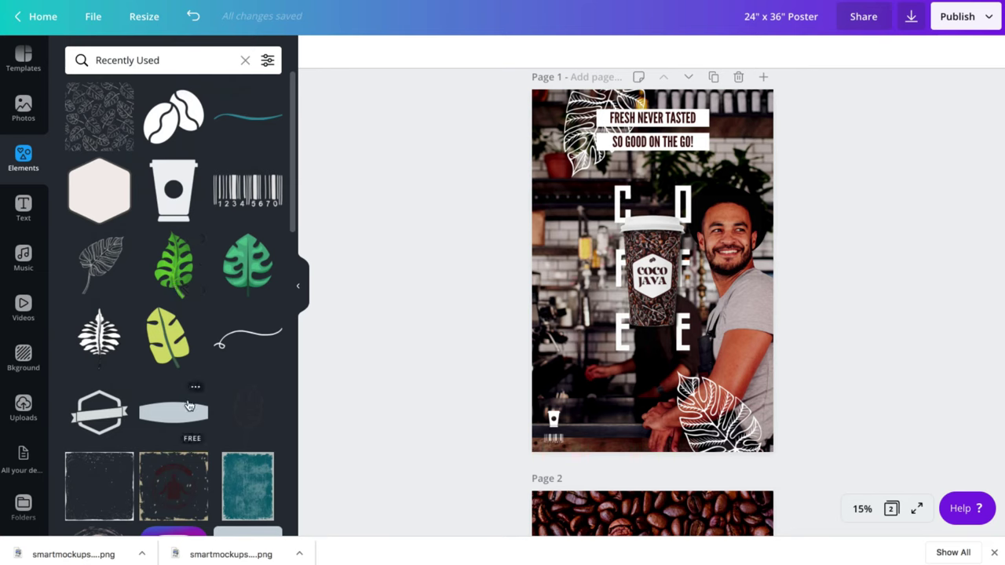
{"action": "scroll", "coordinate": [189, 404], "scroll_direction": "down", "scroll_amount": 3}
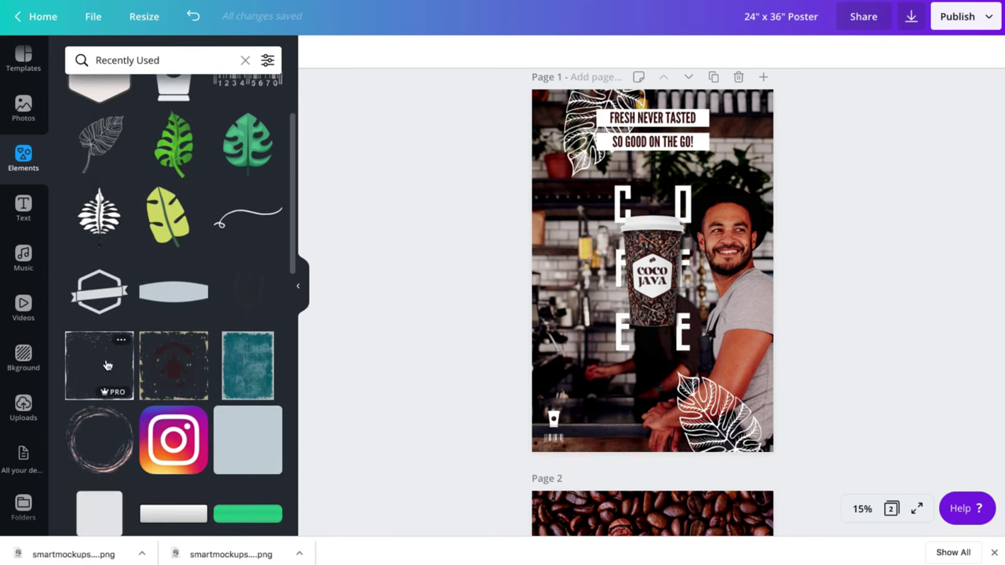
{"action": "left_click", "coordinate": [681, 238]}
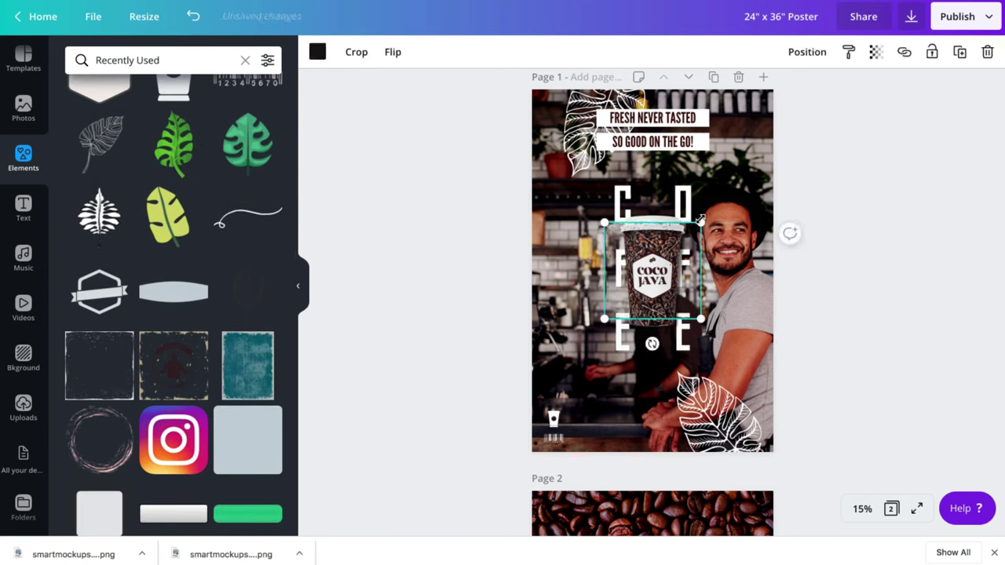
{"action": "left_click_drag", "start_coordinate": [854, 106], "coordinate": [932, 52]}
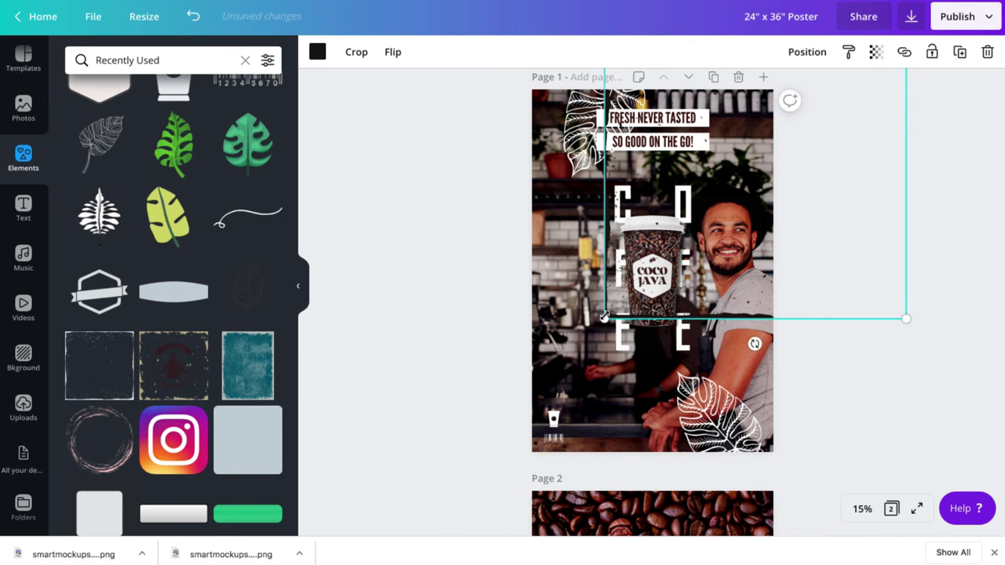
{"action": "left_click_drag", "start_coordinate": [603, 317], "coordinate": [468, 471]}
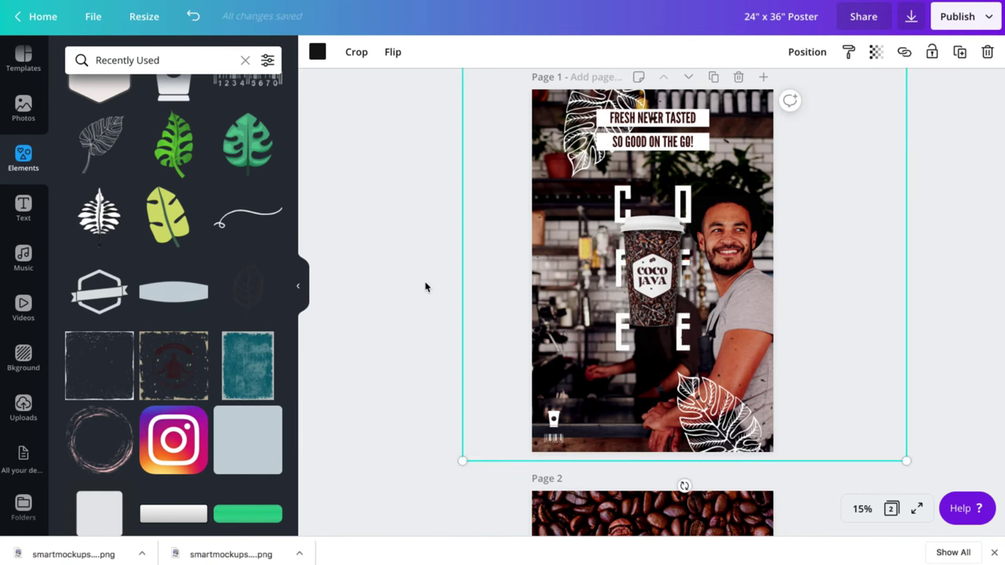
Colour the speckled grunge texture white, widen it slightly and send it behind the other page 1 elements
{"action": "left_click", "coordinate": [318, 52]}
{"action": "left_click", "coordinate": [156, 198]}
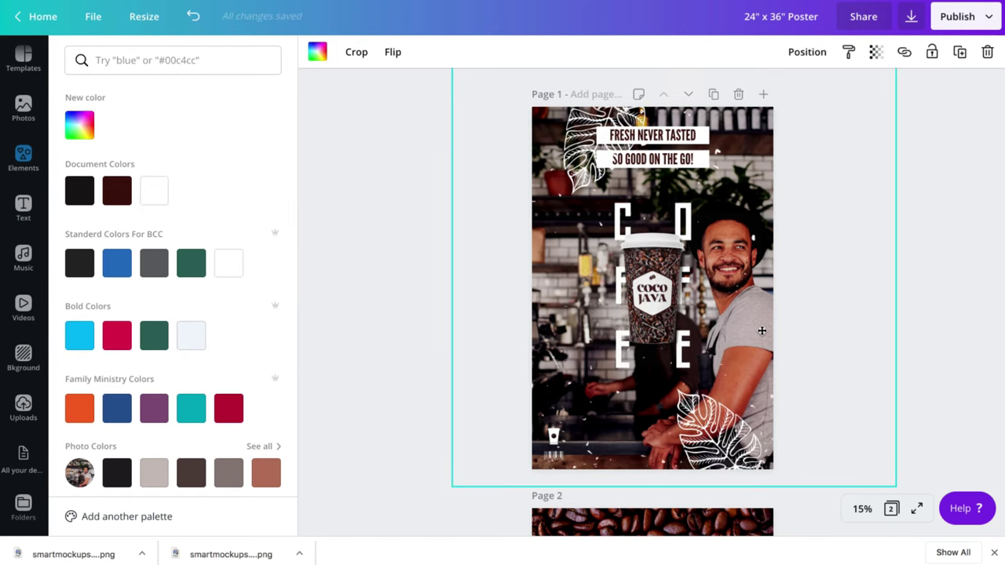
{"action": "left_click", "coordinate": [790, 265]}
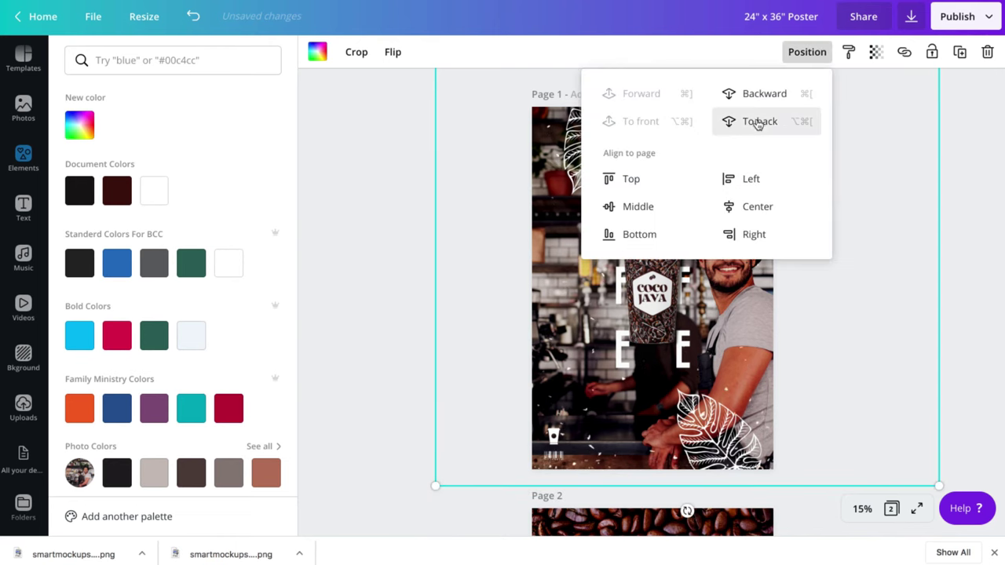
{"action": "left_click", "coordinate": [399, 209]}
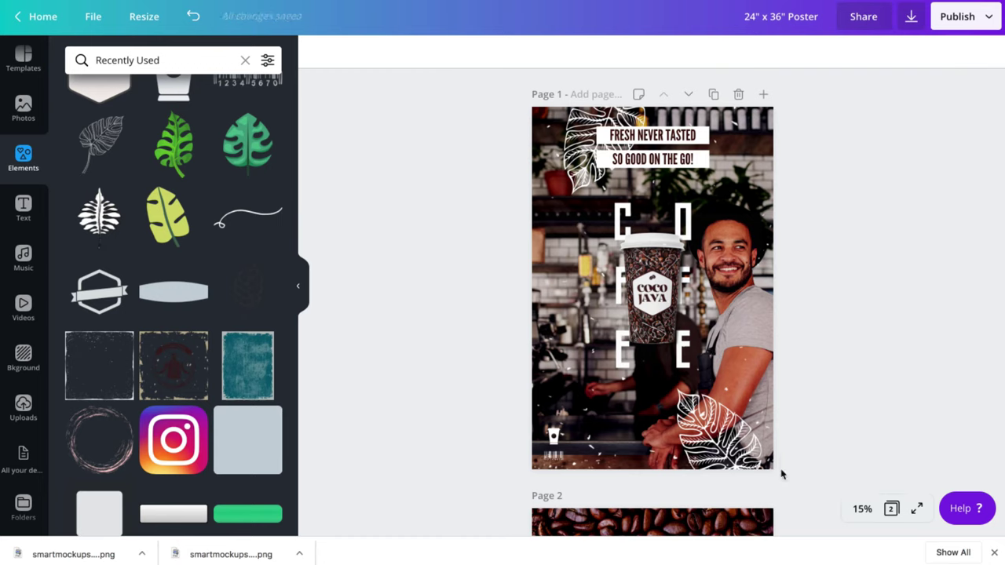
Add the recently used leaf line pattern to page 2 and enlarge it to about 41 x 41 inches, covering the page
{"action": "left_click", "coordinate": [23, 60]}
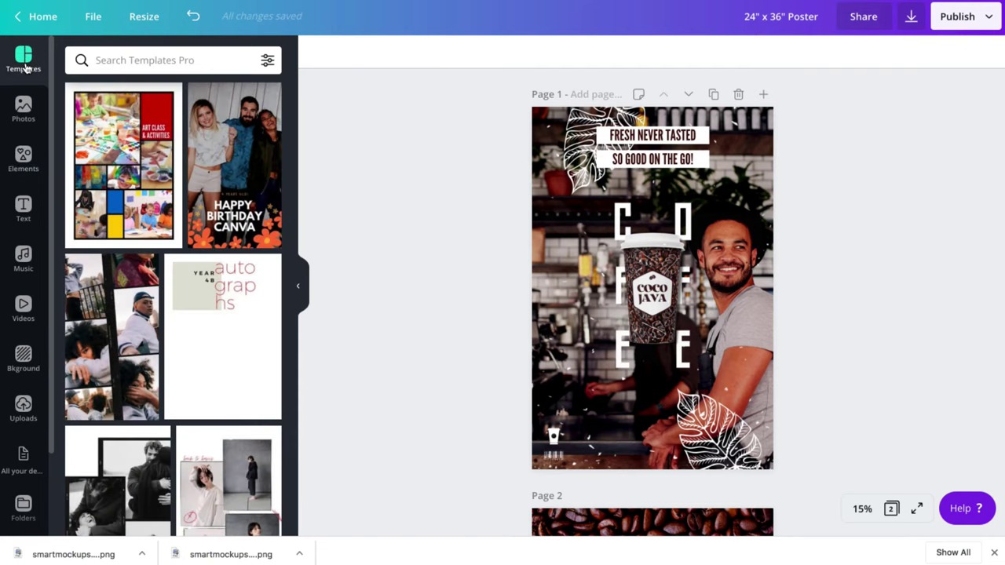
{"action": "scroll", "coordinate": [667, 404], "scroll_direction": "down", "scroll_amount": 2}
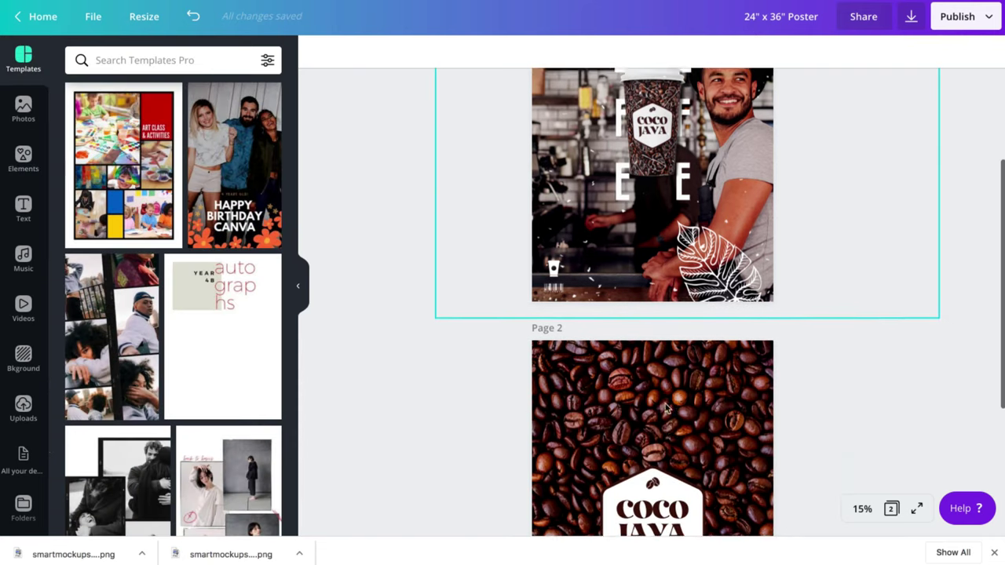
{"action": "scroll", "coordinate": [666, 407], "scroll_direction": "down", "scroll_amount": 2}
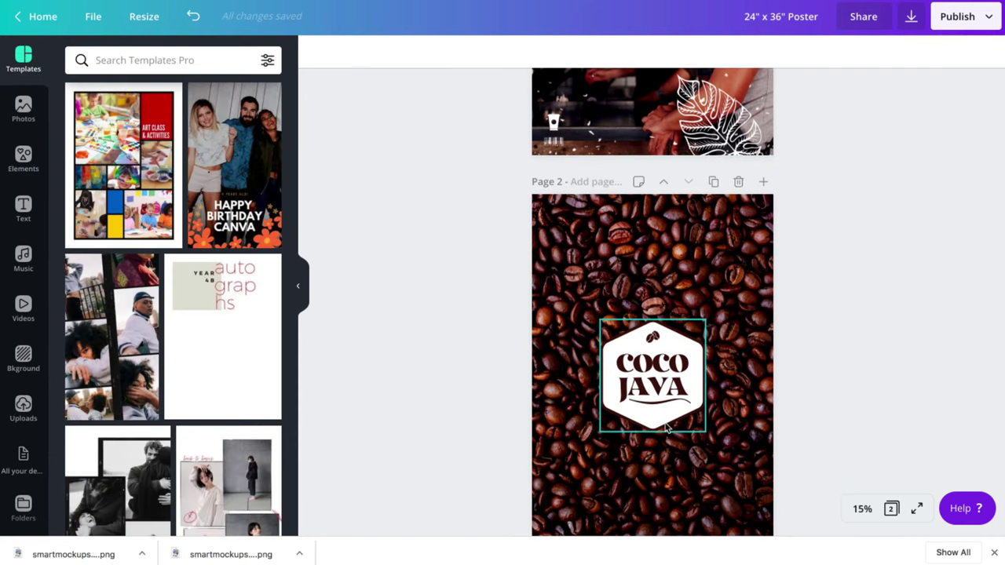
{"action": "scroll", "coordinate": [666, 428], "scroll_direction": "down", "scroll_amount": 1}
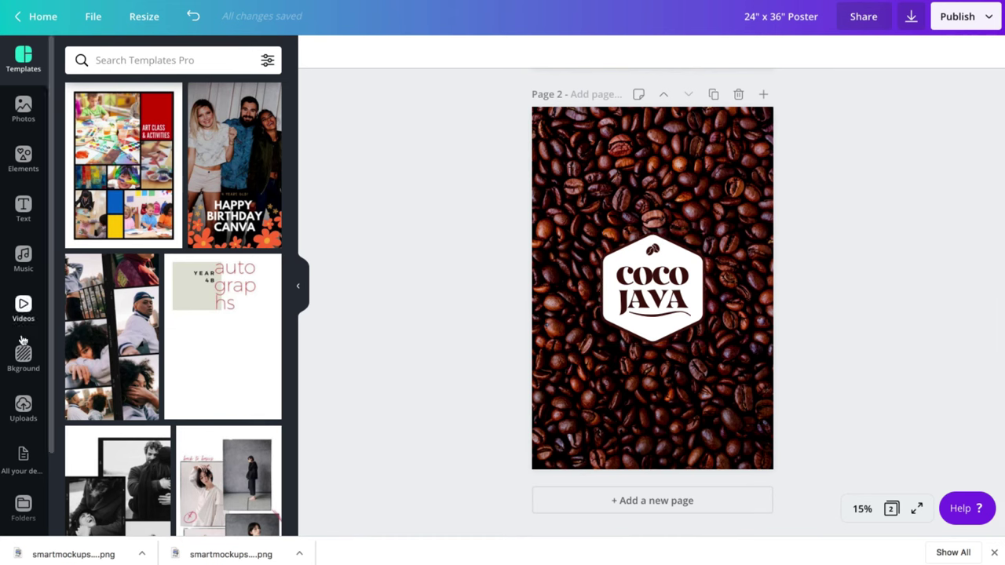
{"action": "left_click", "coordinate": [27, 160]}
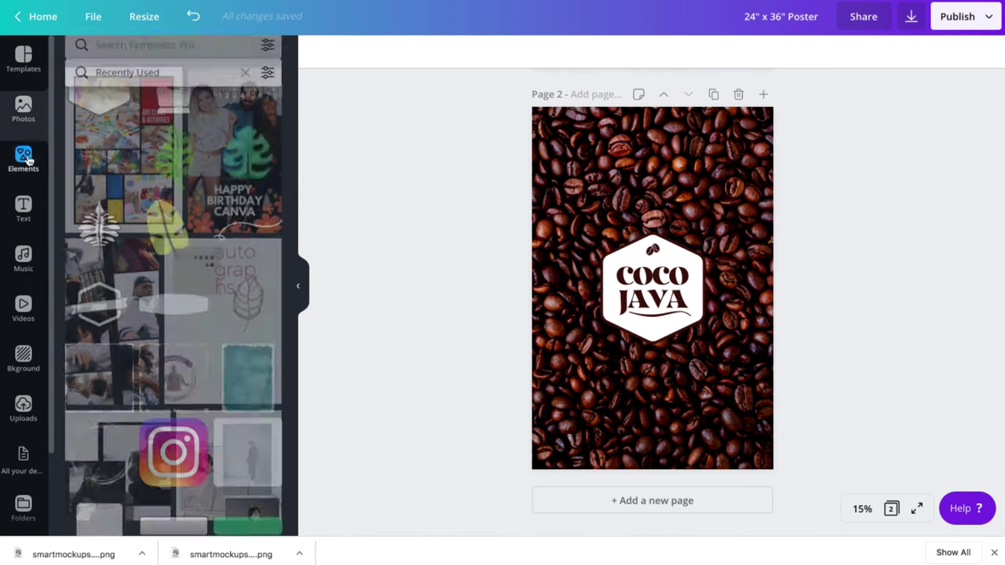
{"action": "scroll", "coordinate": [132, 296], "scroll_direction": "up", "scroll_amount": 2}
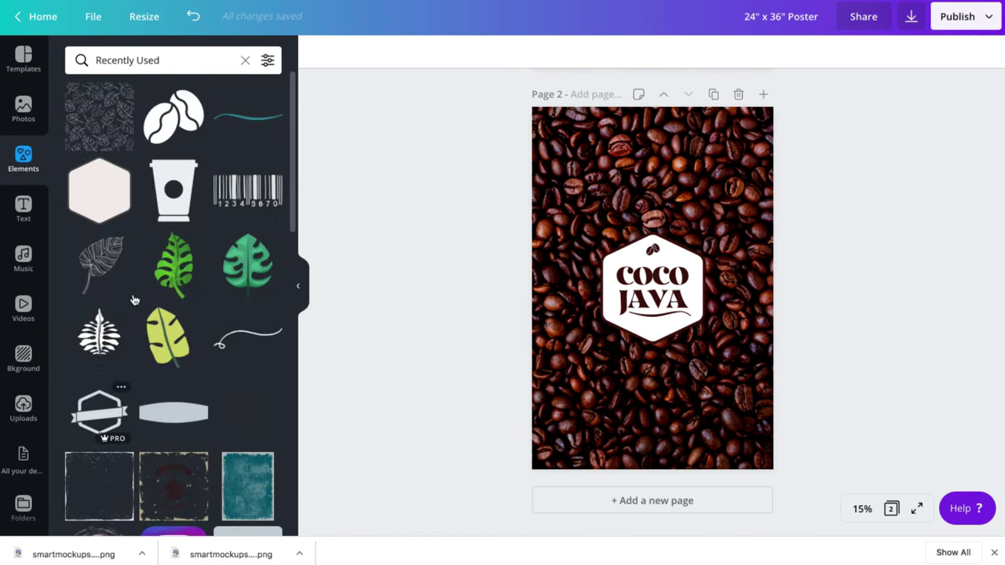
{"action": "left_click", "coordinate": [114, 129]}
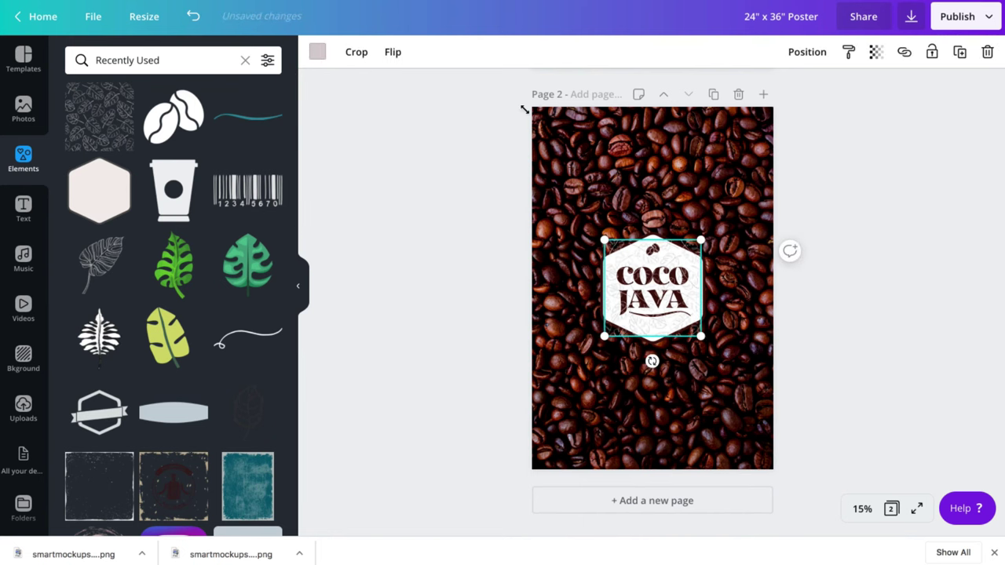
{"action": "left_click_drag", "start_coordinate": [524, 109], "coordinate": [455, 45]}
{"action": "left_click_drag", "start_coordinate": [699, 337], "coordinate": [814, 517]}
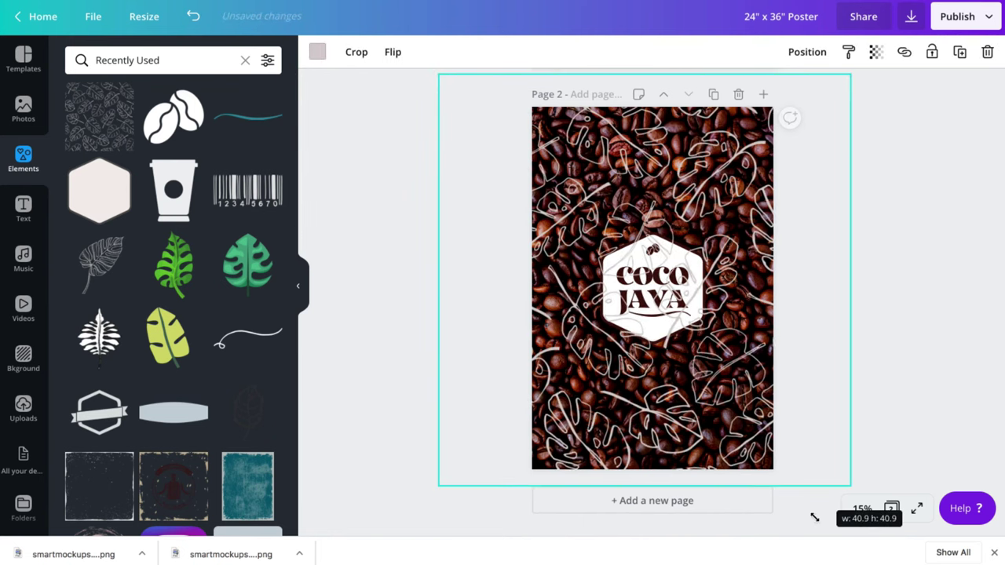
Colour the page 2 leaf pattern white and send it to the back, behind the Coco Java logo
{"action": "left_click", "coordinate": [318, 54]}
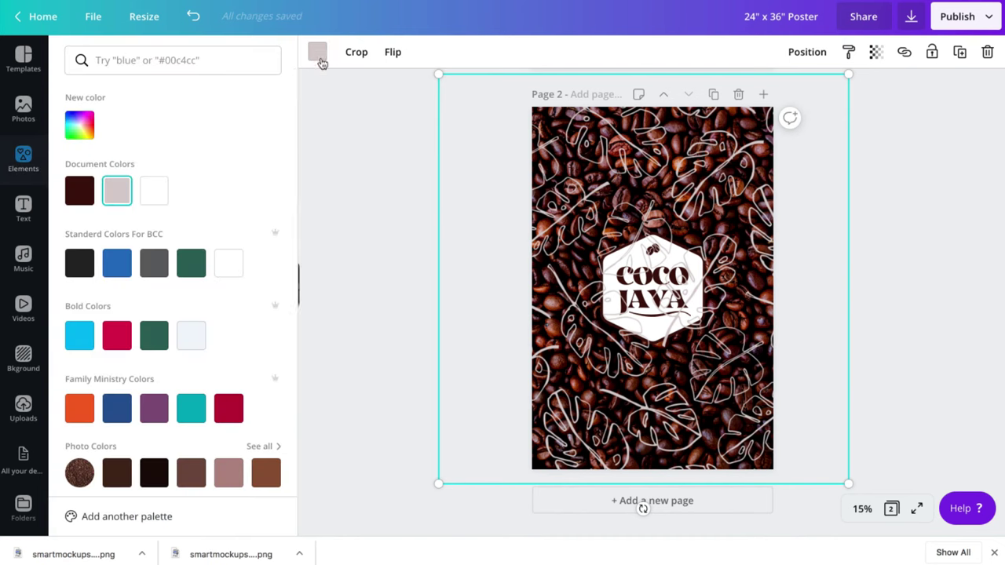
{"action": "left_click", "coordinate": [154, 193]}
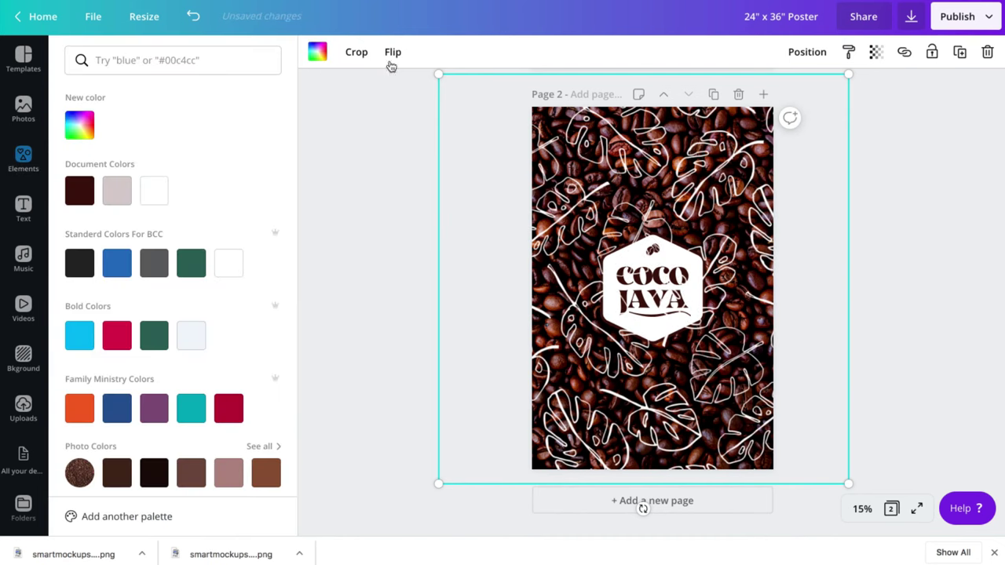
{"action": "left_click", "coordinate": [802, 52]}
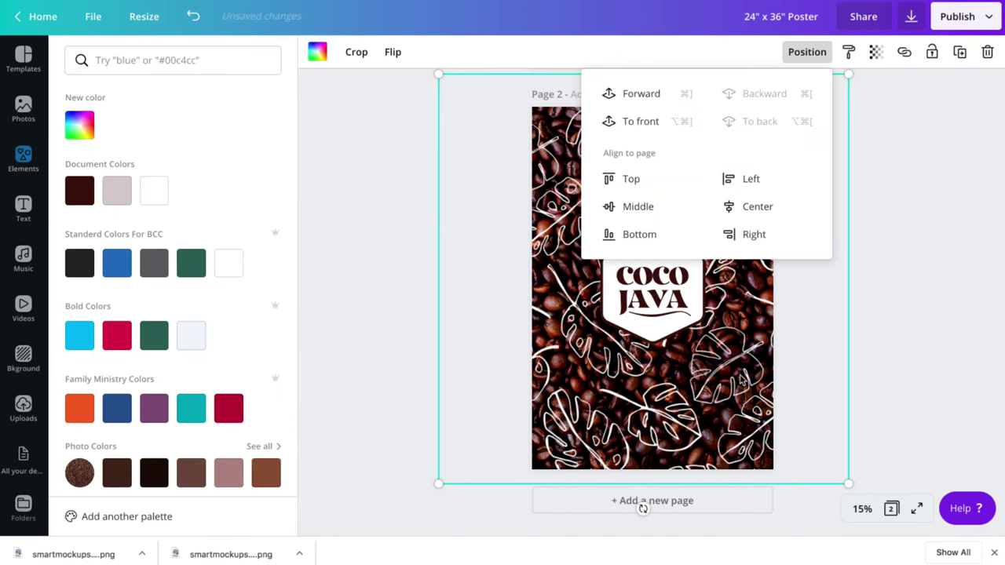
Deselect the page 2 leaf pattern and review the finished poster designs on both pages
{"action": "left_click", "coordinate": [746, 373]}
{"action": "left_click", "coordinate": [900, 379]}
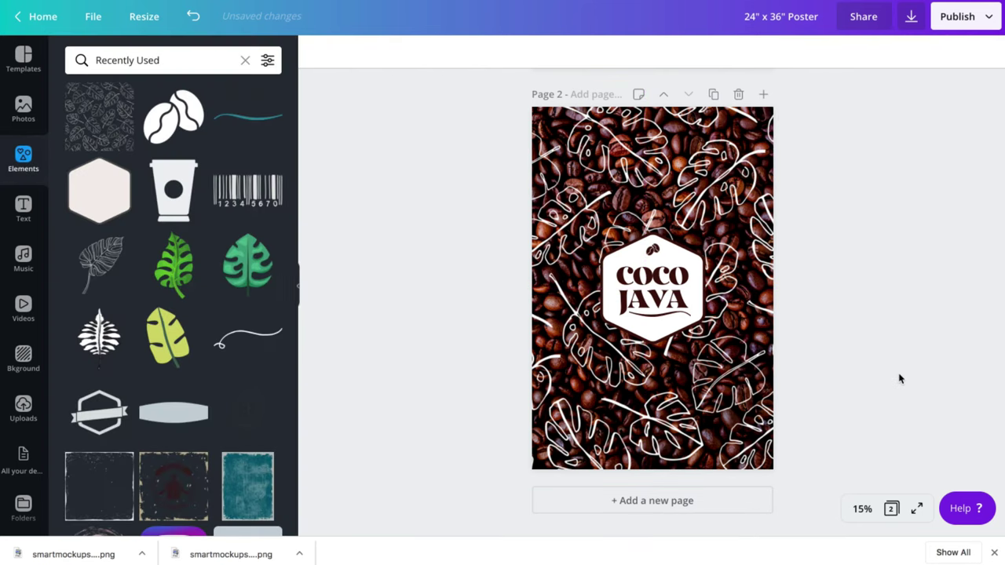
{"action": "left_click", "coordinate": [23, 58]}
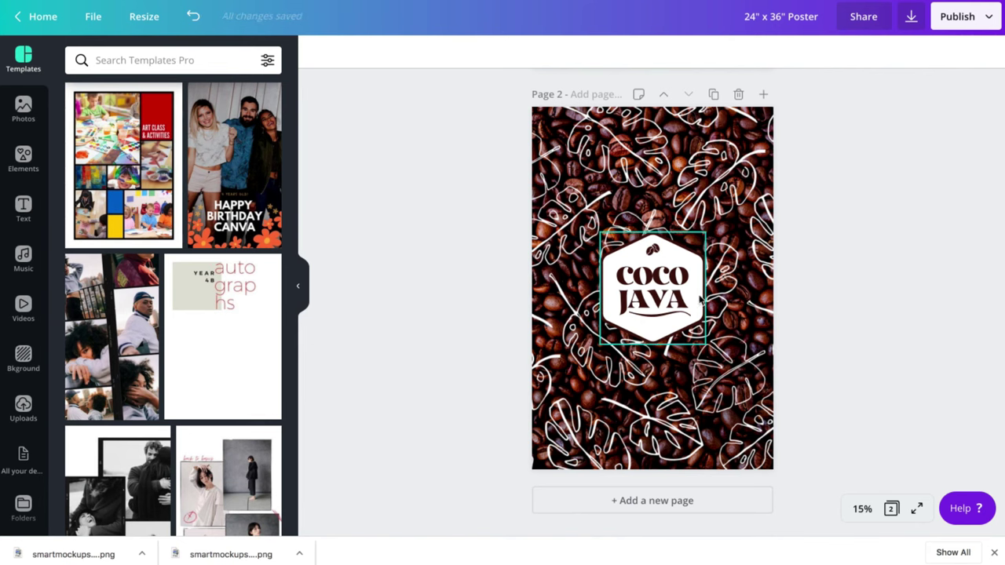
{"action": "scroll", "coordinate": [786, 350], "scroll_direction": "up", "scroll_amount": 5}
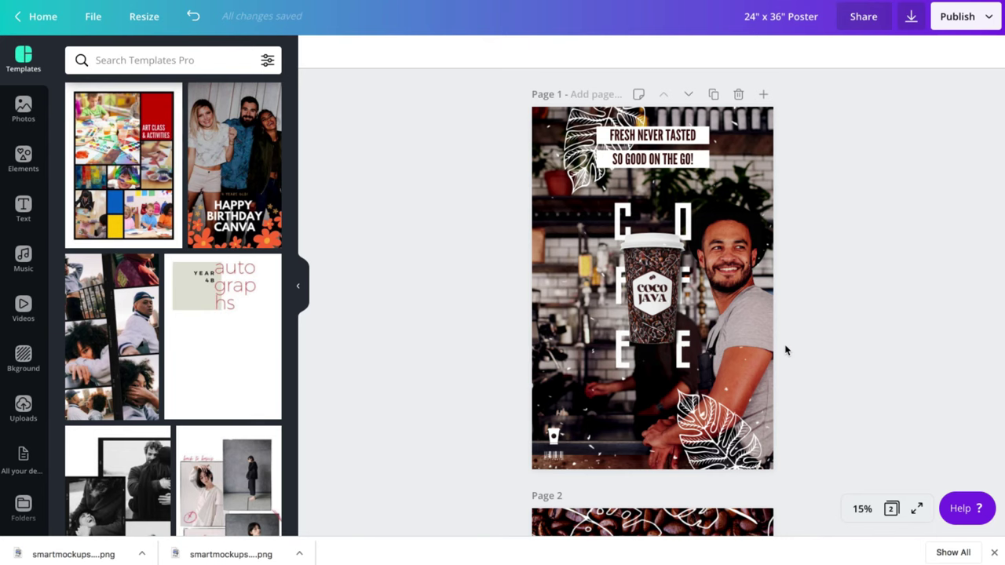
Set up the poster download as a PDF Print file that includes all pages
{"action": "left_click", "coordinate": [910, 17]}
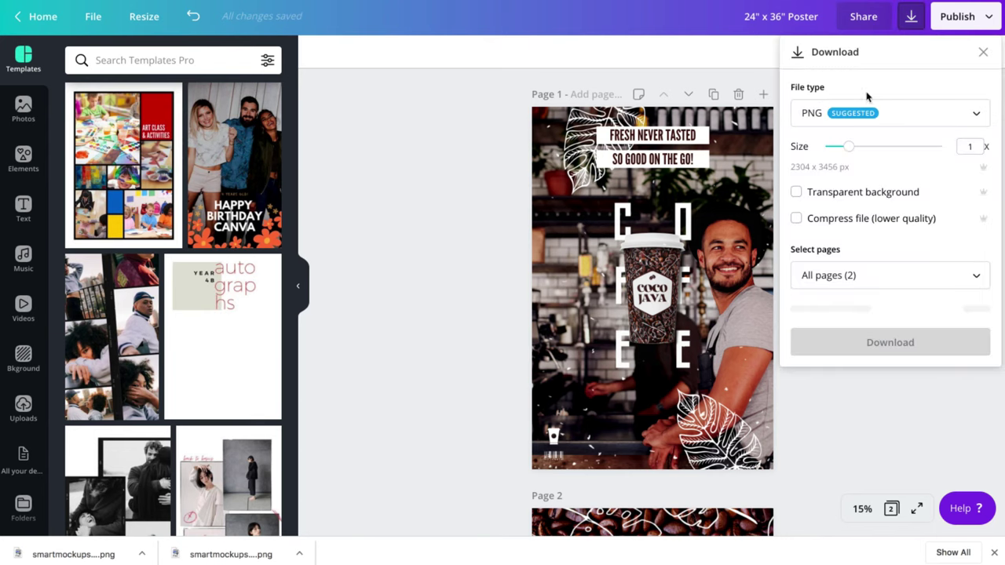
{"action": "left_click", "coordinate": [882, 129]}
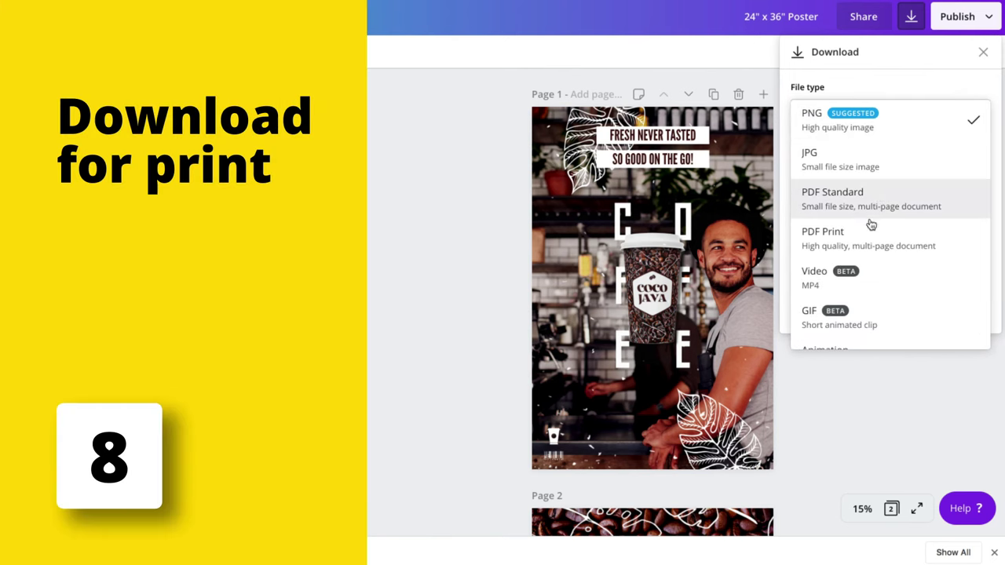
{"action": "left_click", "coordinate": [876, 197]}
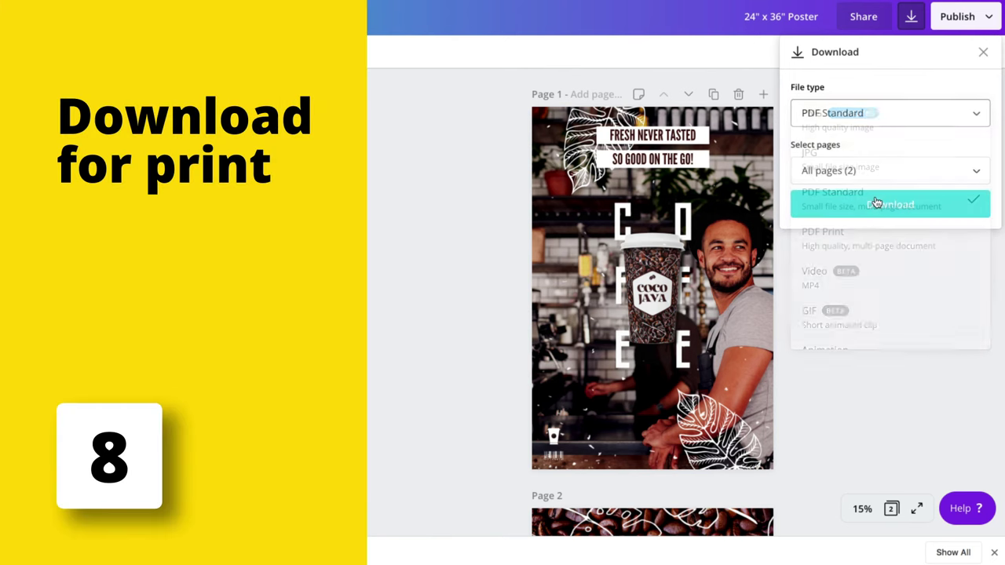
{"action": "left_click", "coordinate": [872, 174]}
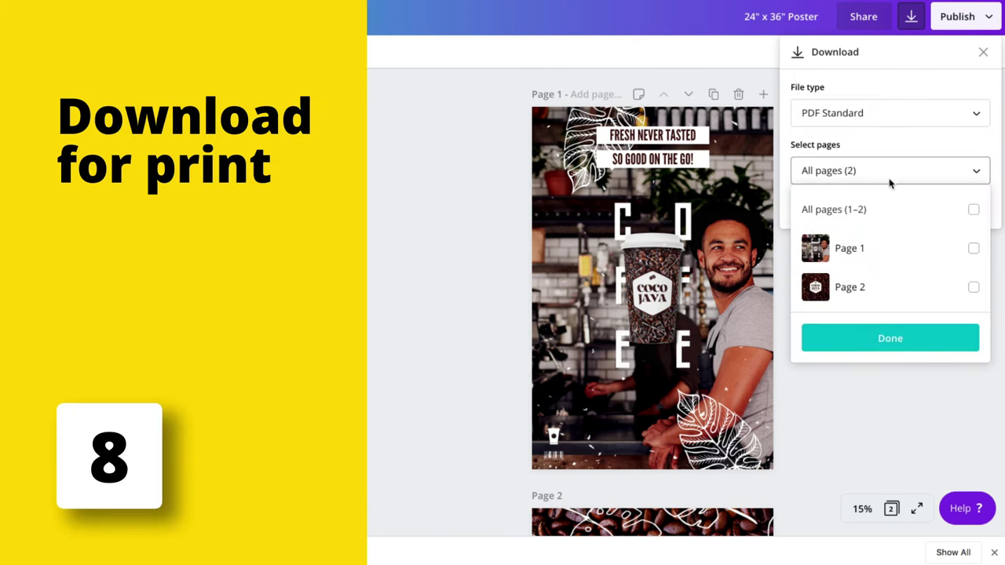
{"action": "left_click", "coordinate": [875, 344]}
{"action": "left_click", "coordinate": [875, 124]}
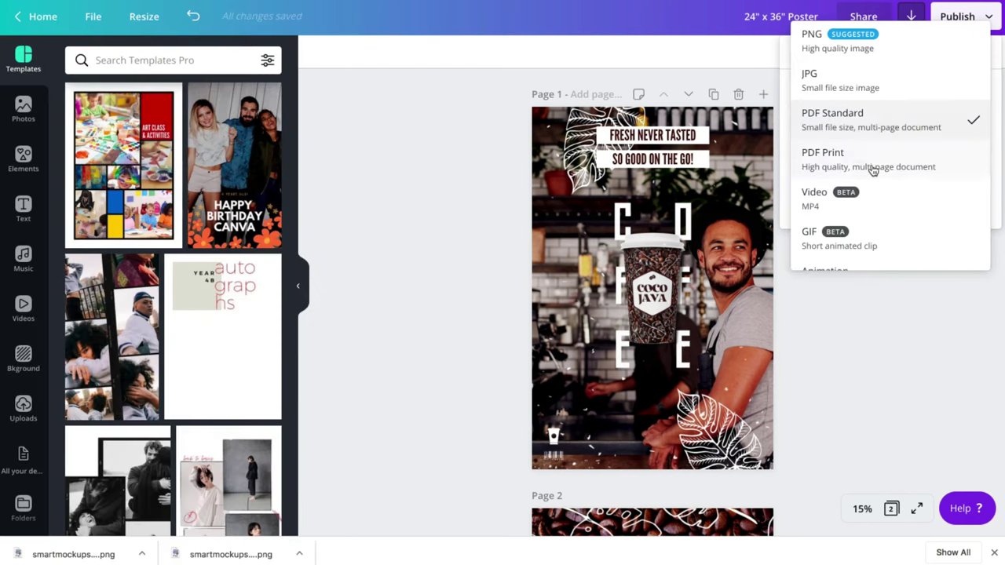
{"action": "left_click", "coordinate": [872, 166]}
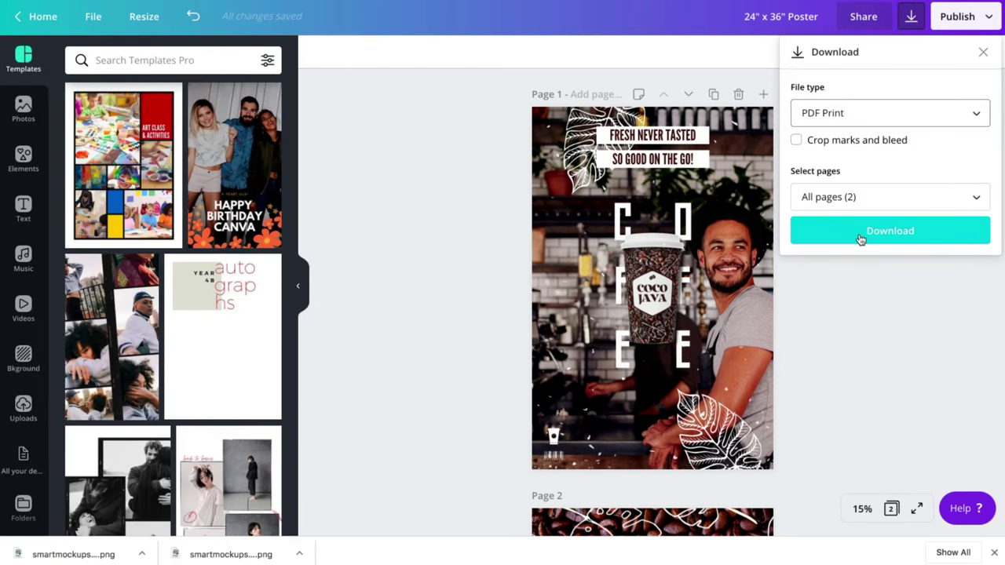